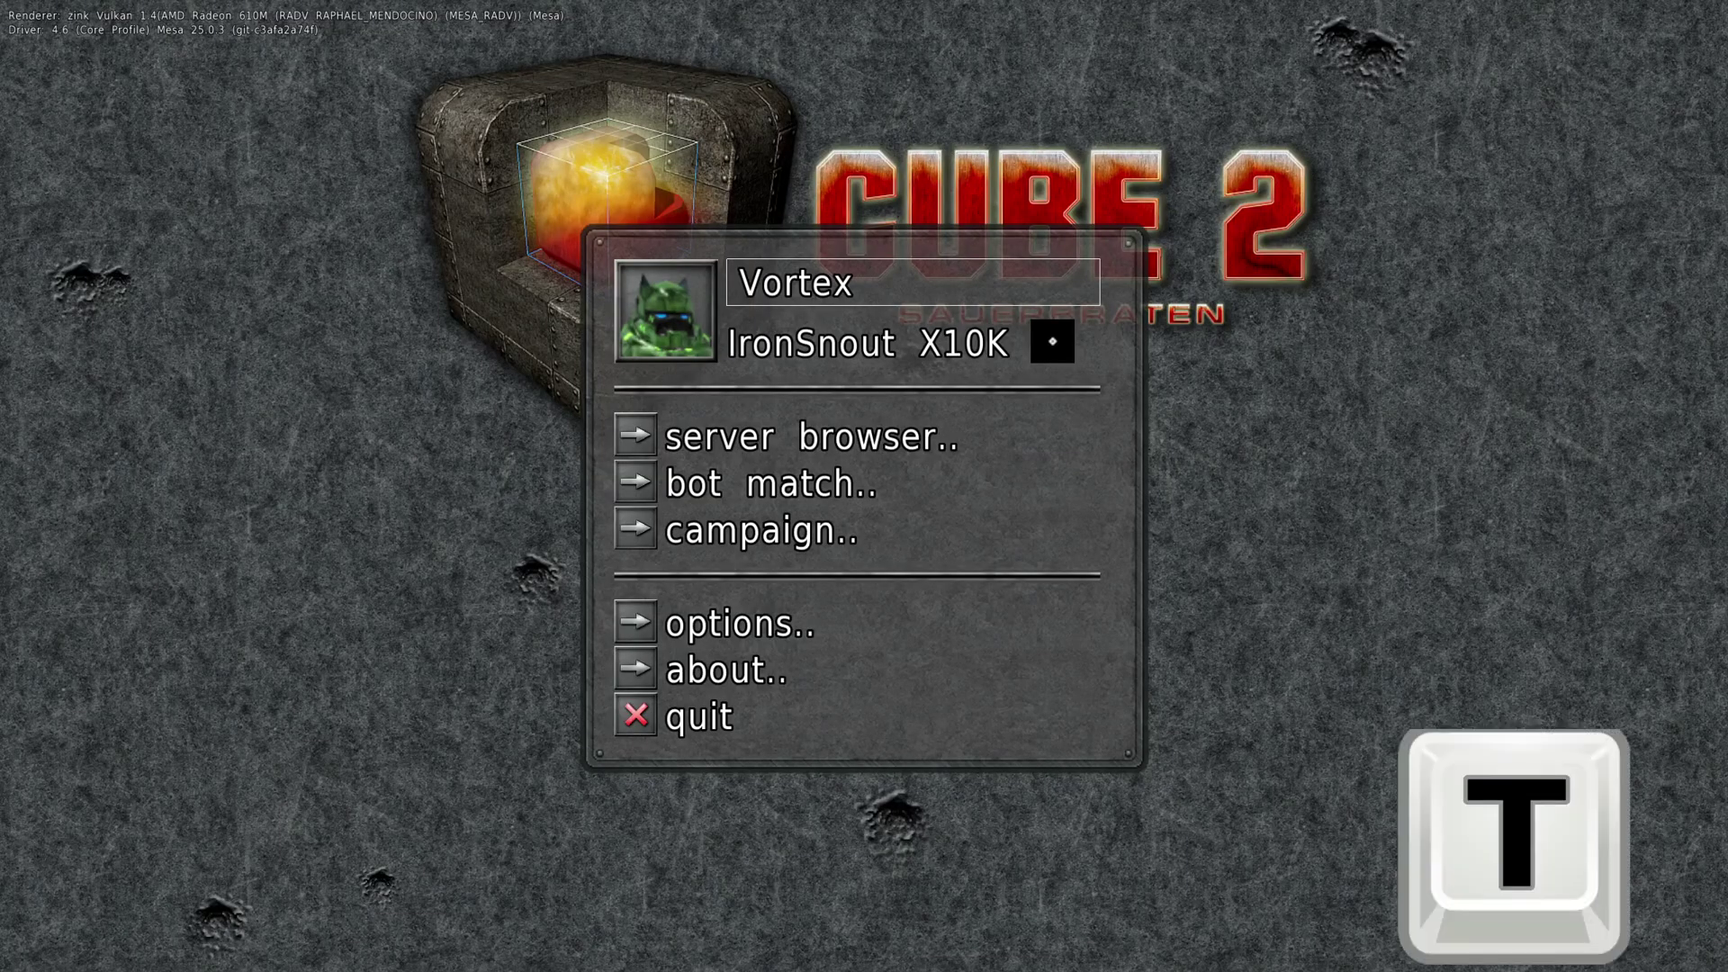
- Create a new empty map of size 12 with the newmap command
{"action": "type", "text": "/newmap 12"}
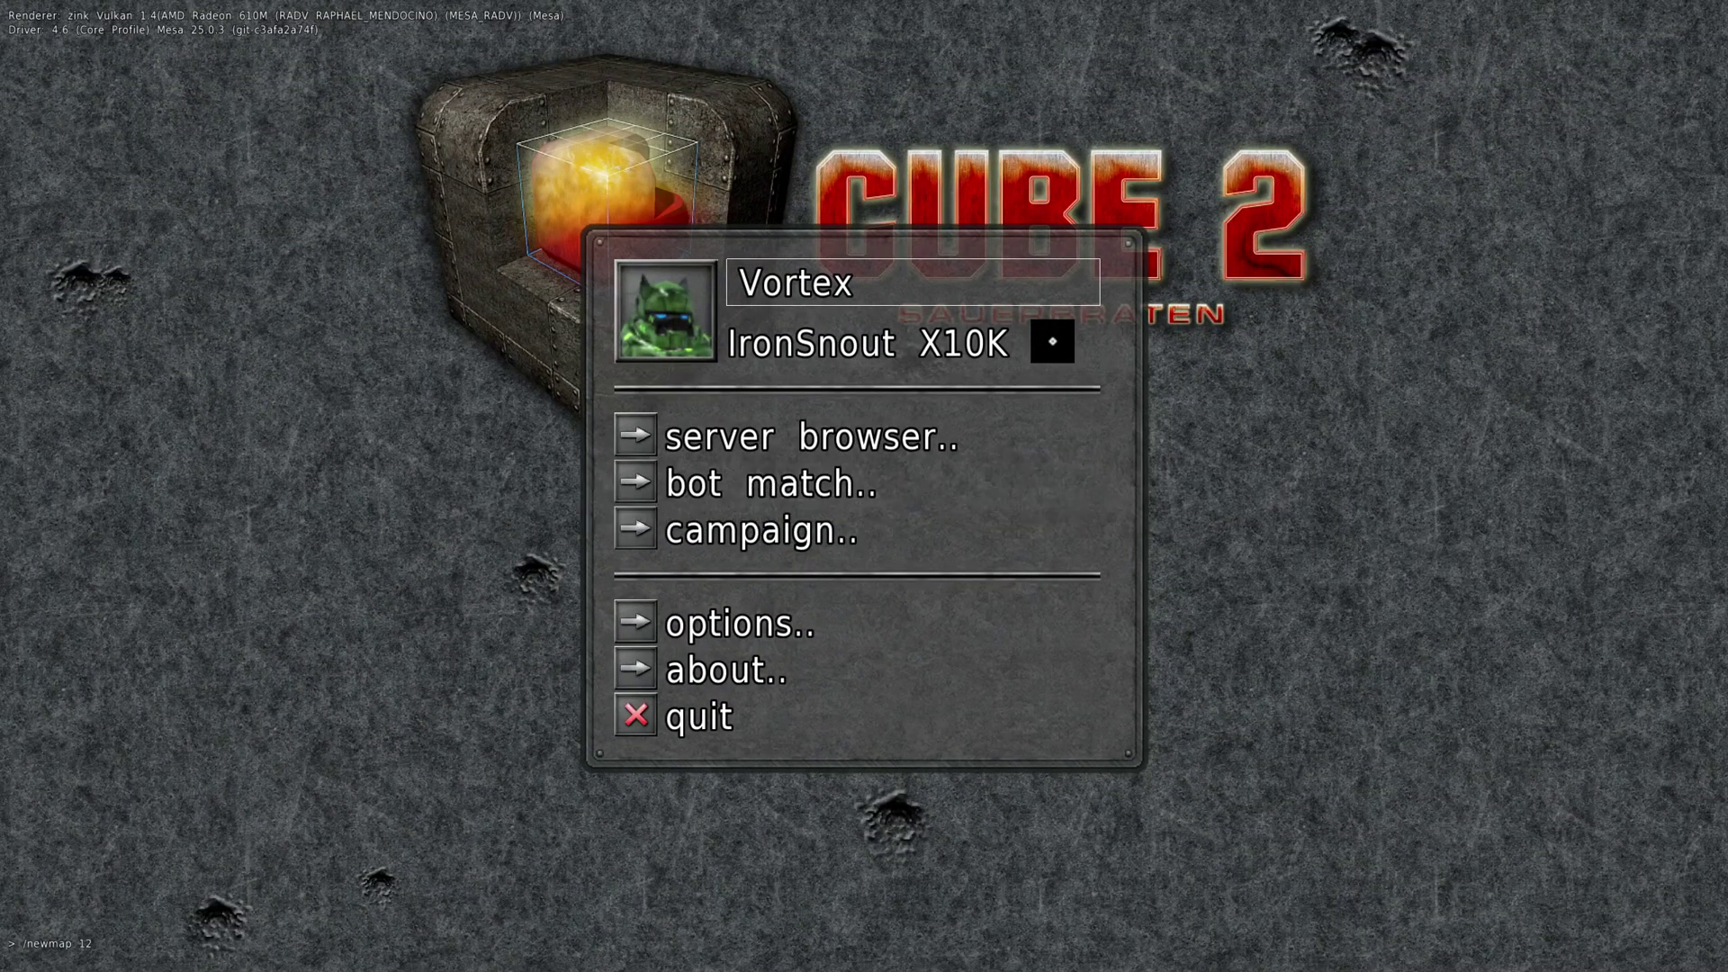
{"action": "key", "text": "Return"}
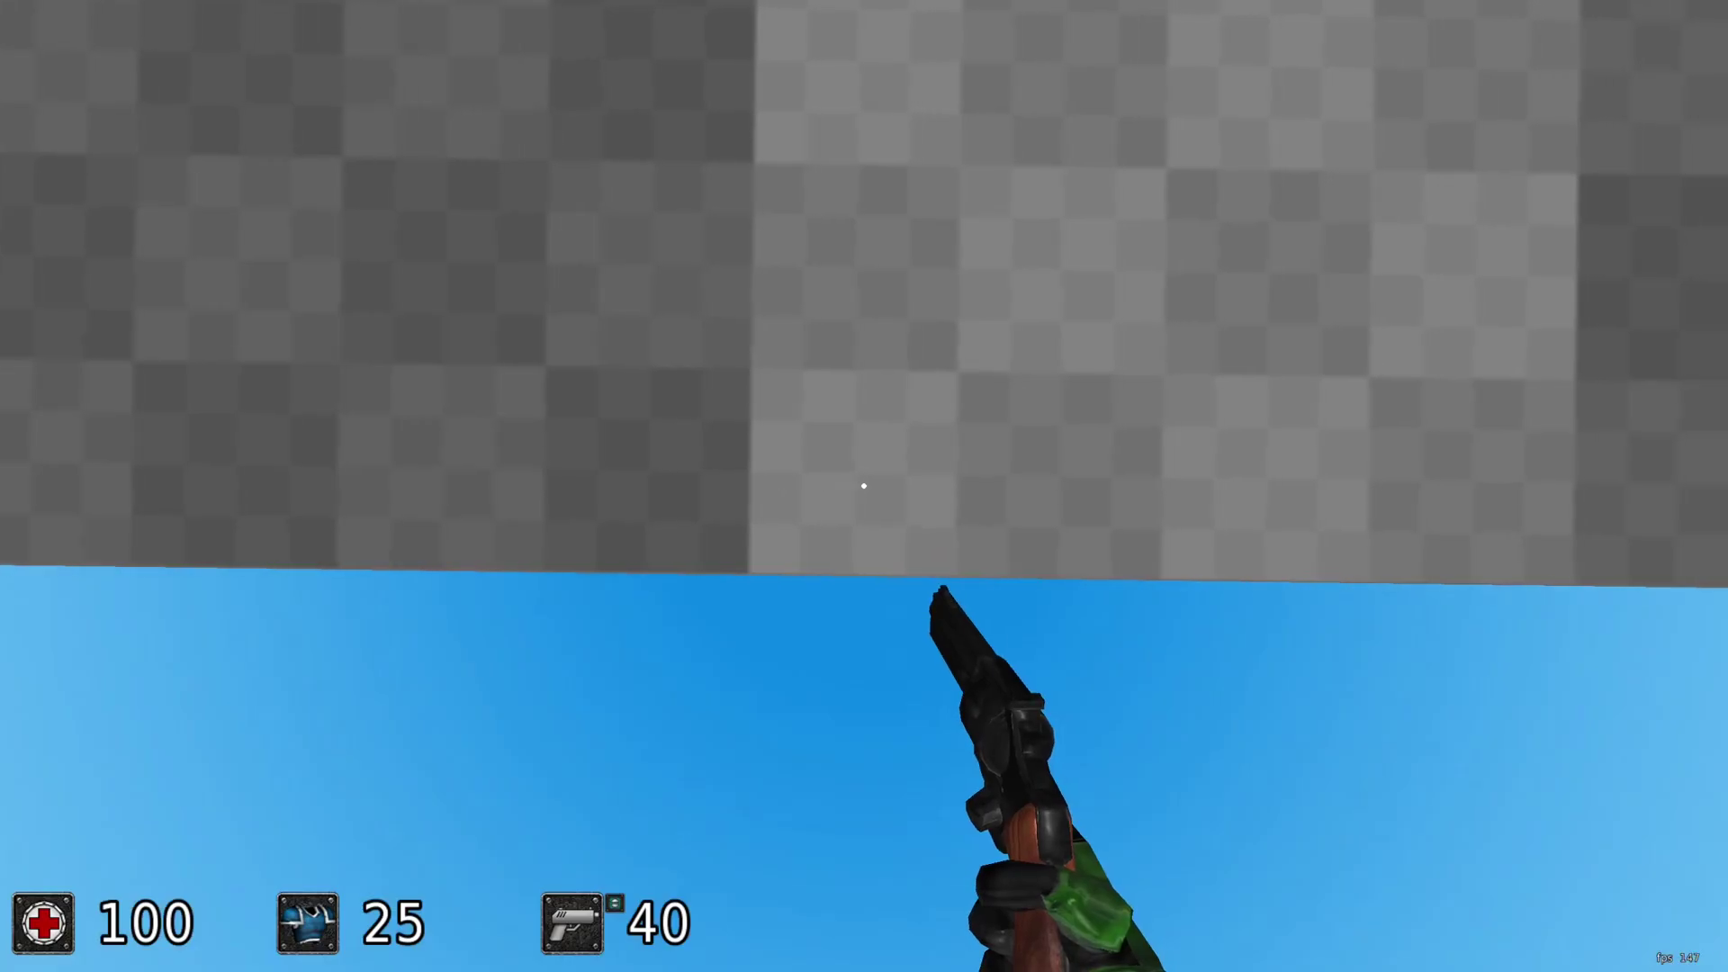
- Fly across the empty map to judge how large it is
{"action": "key", "text": "a"}
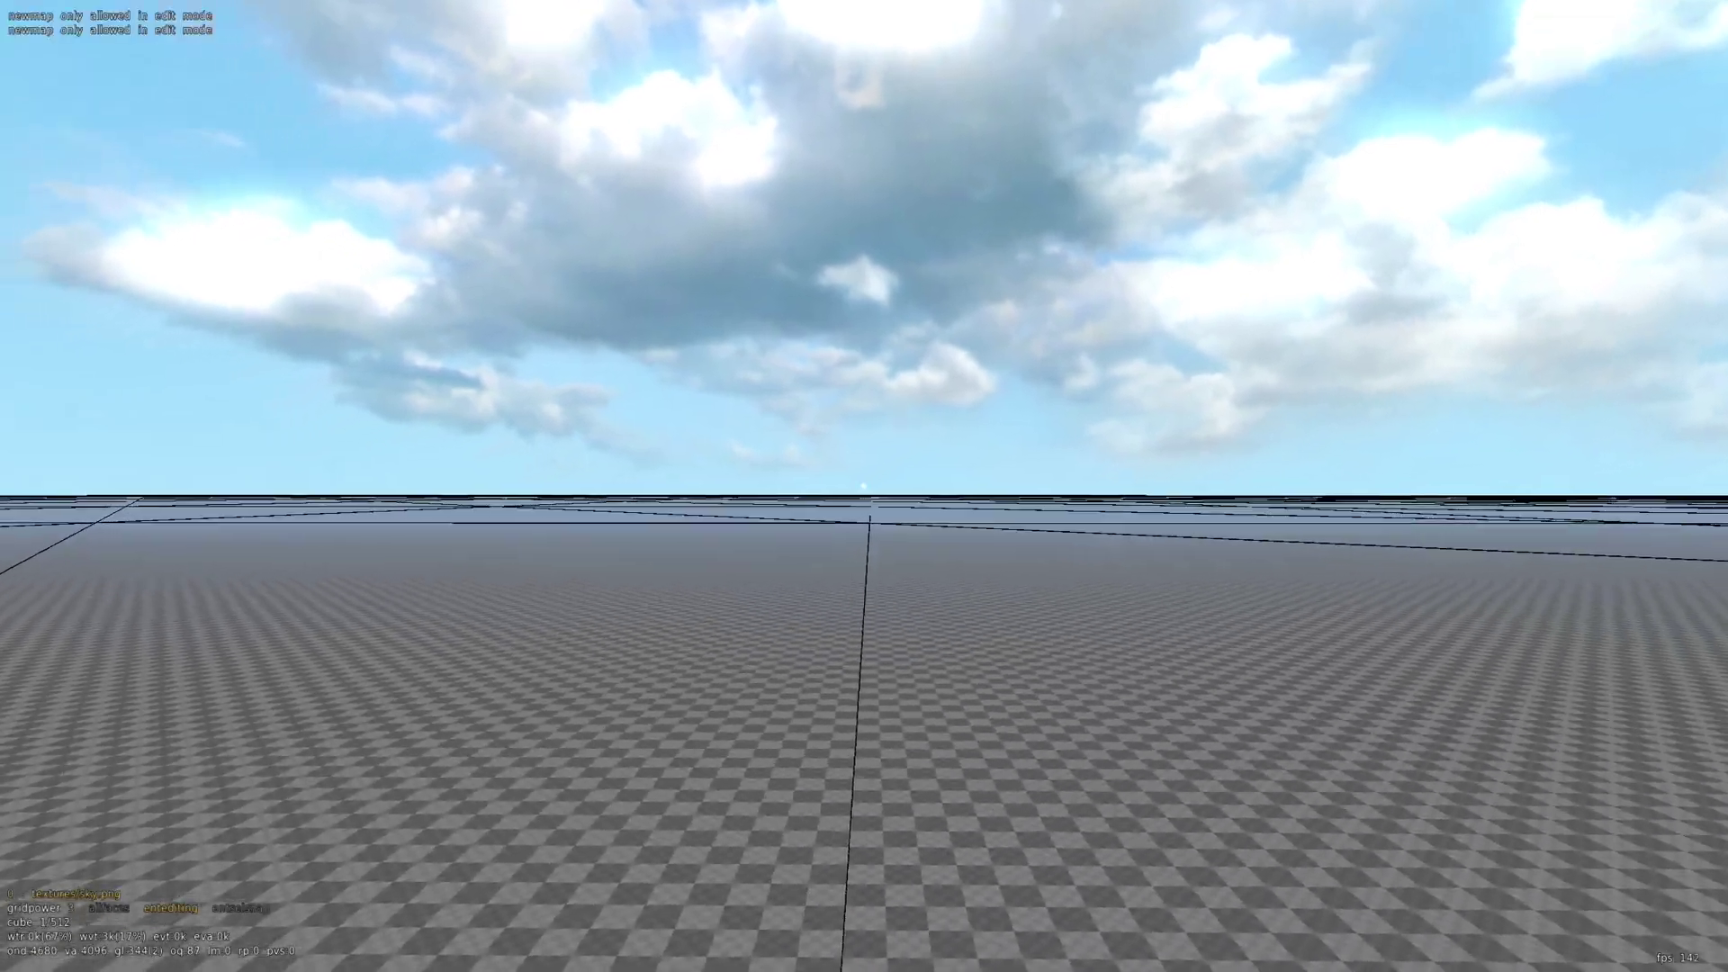
{"action": "key", "text": "w"}
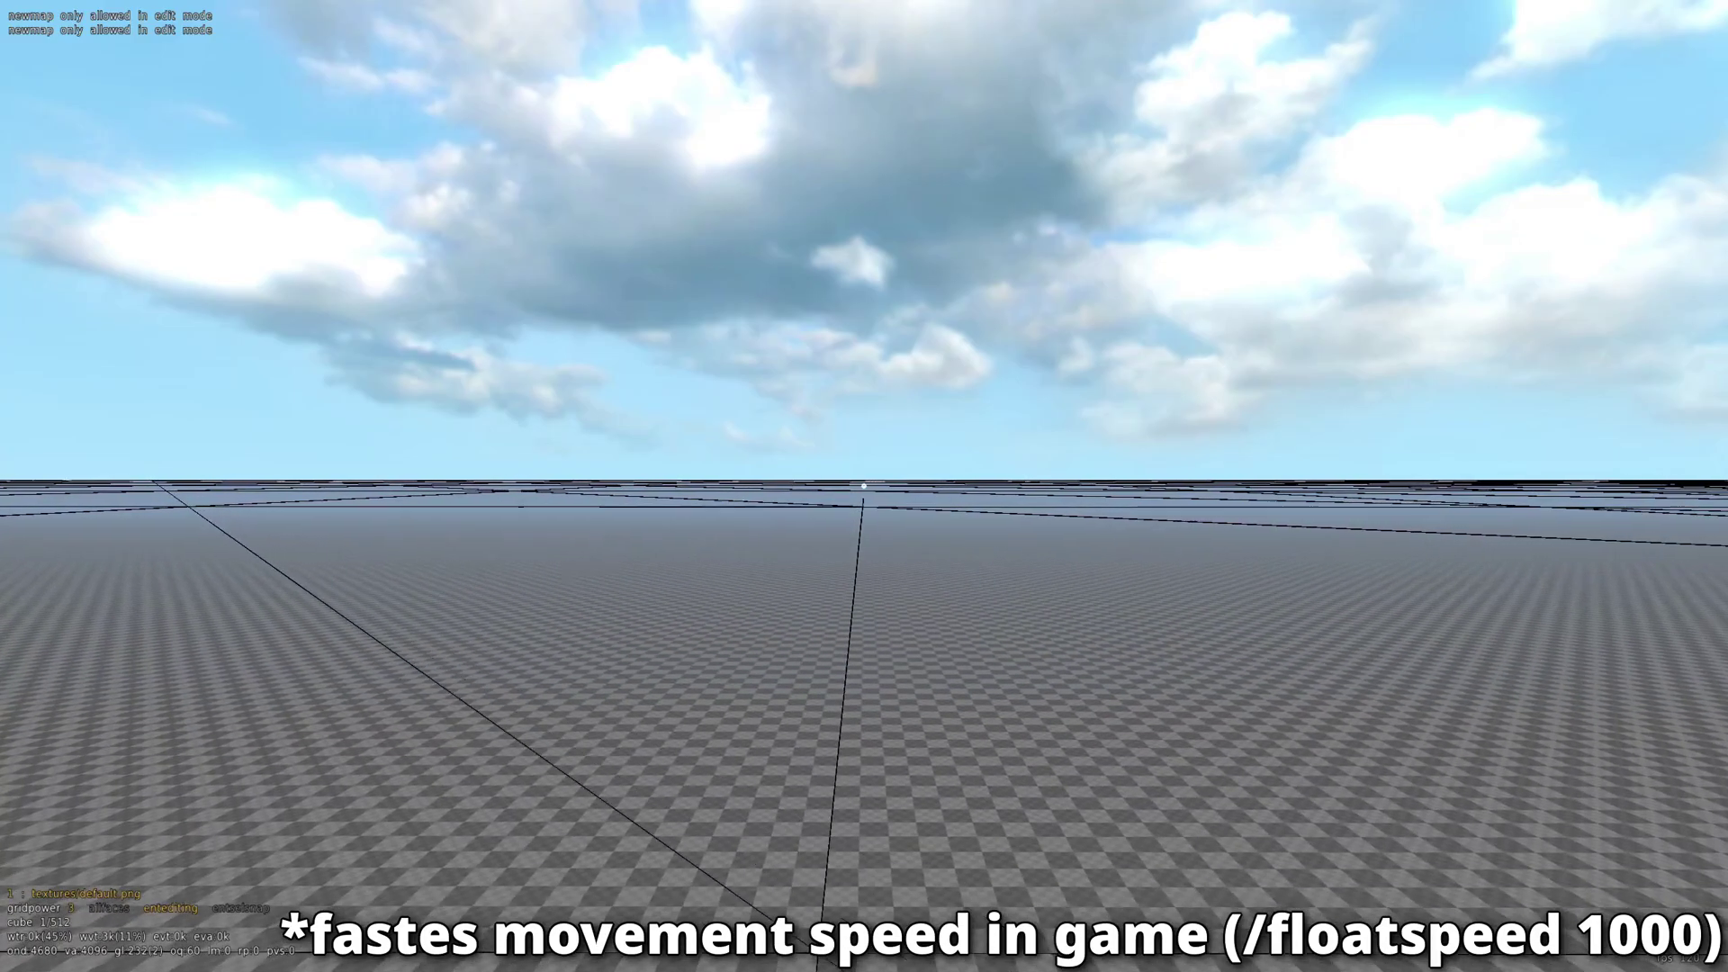
{"action": "key", "text": "w"}
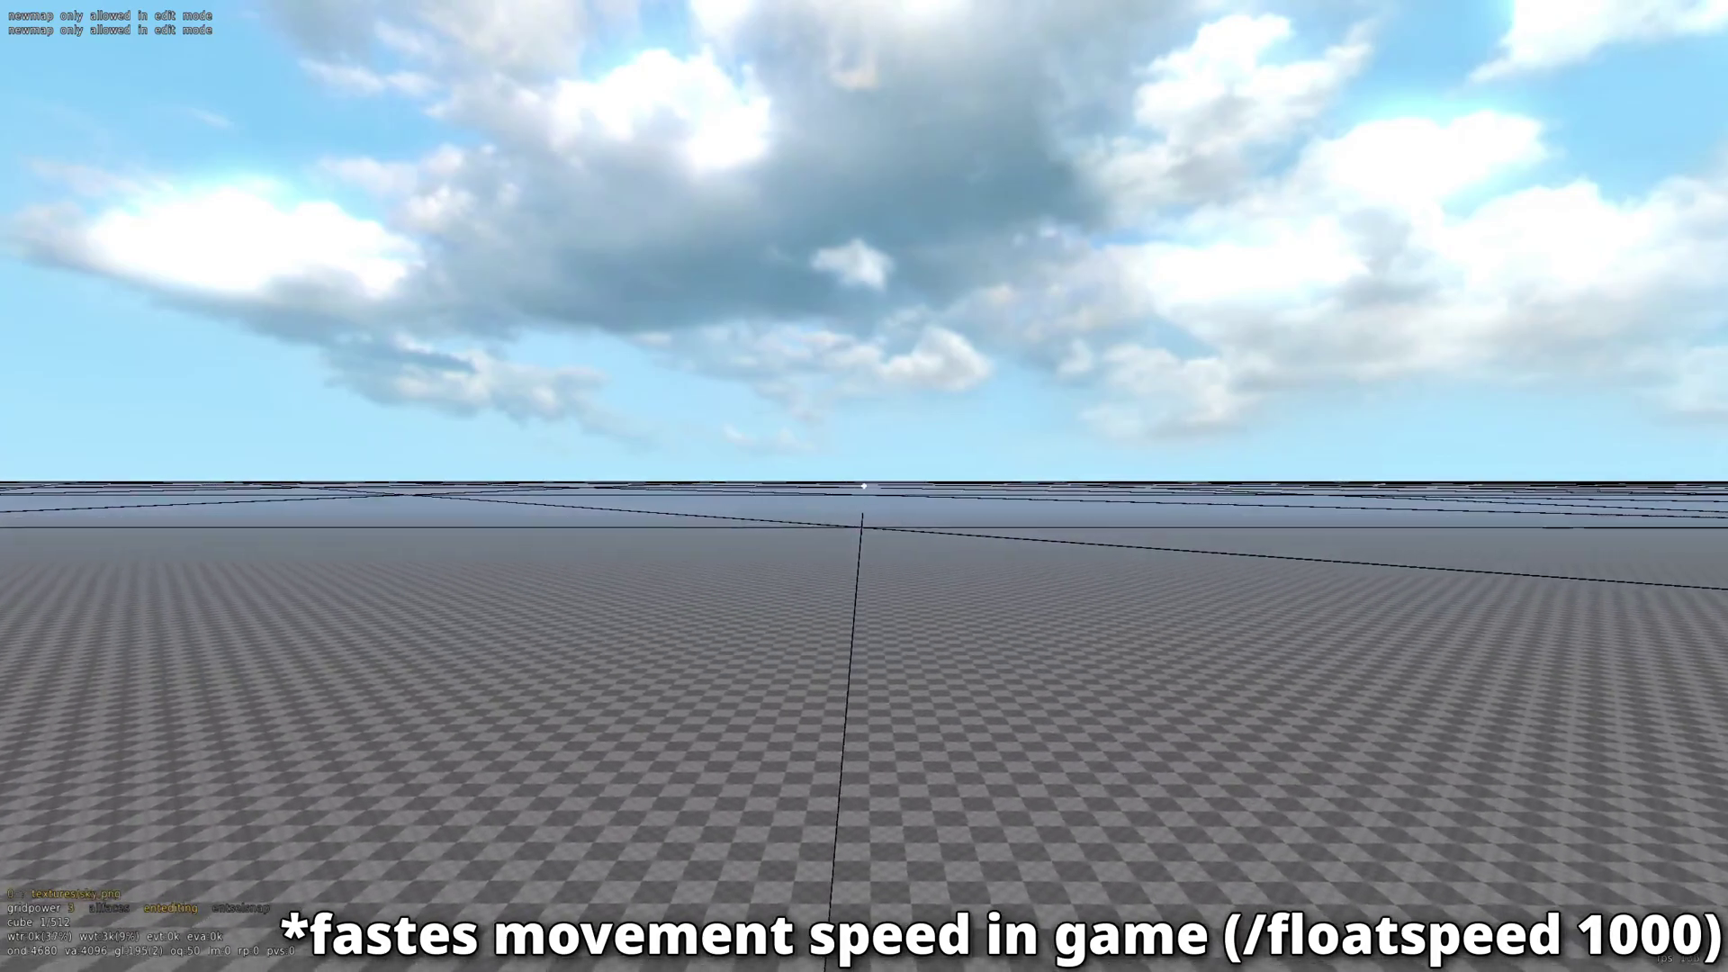
{"action": "key", "text": "w"}
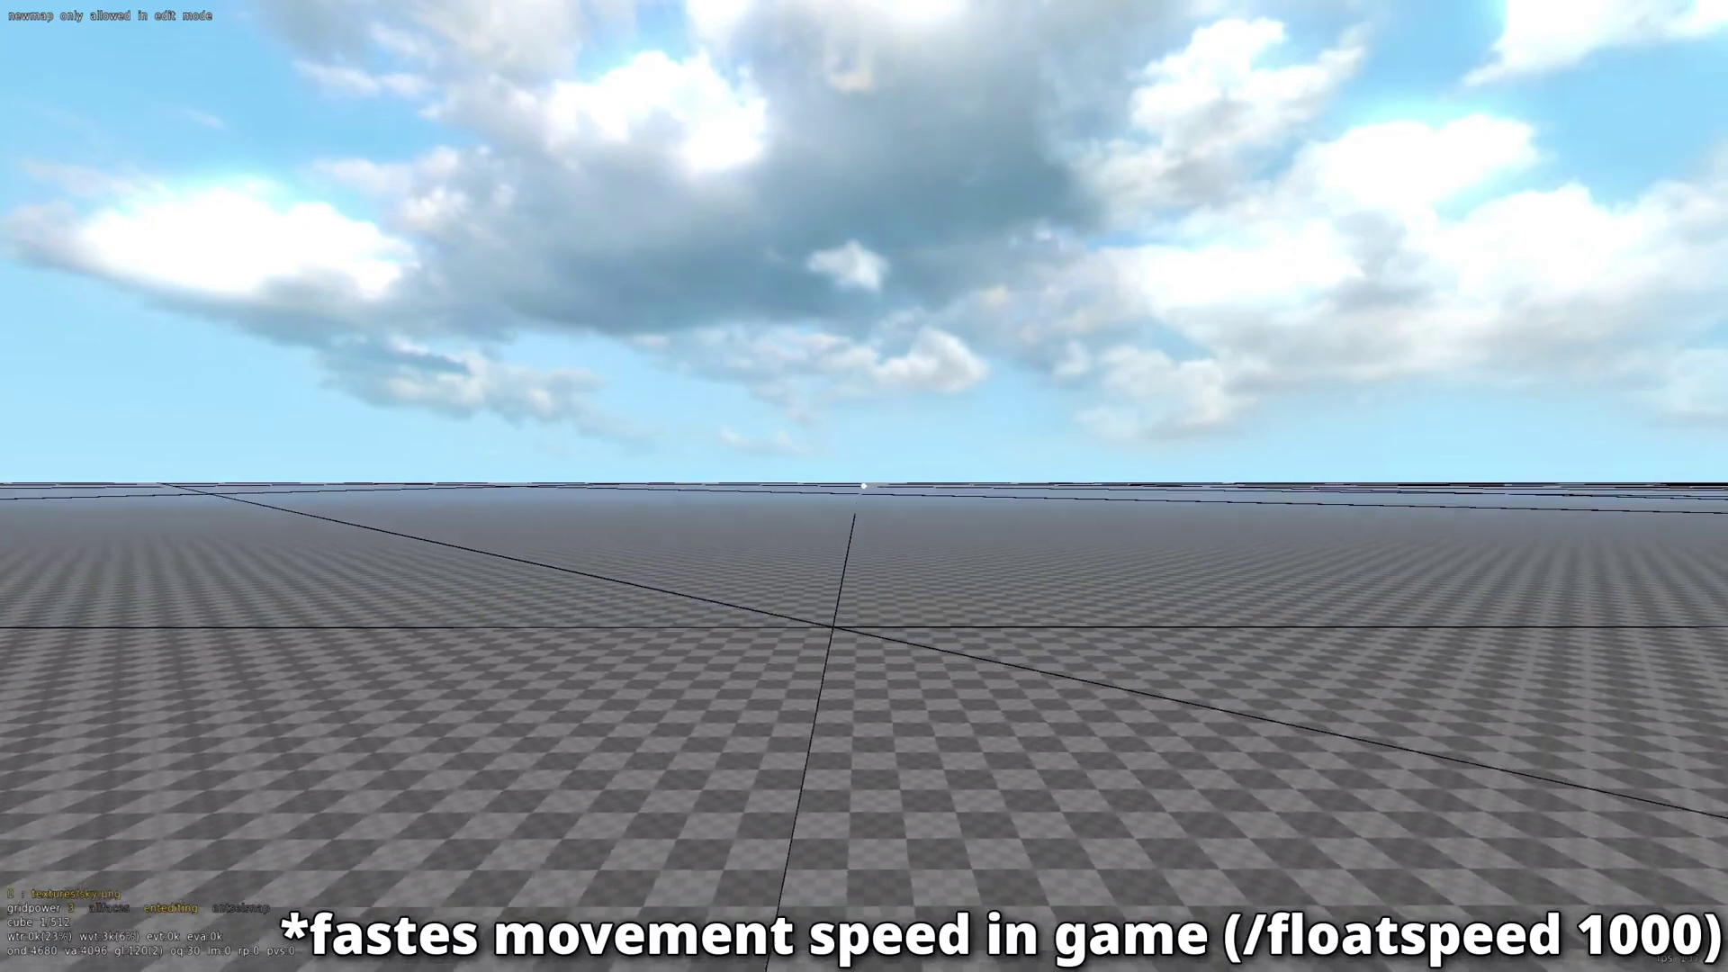
{"action": "key", "text": "w"}
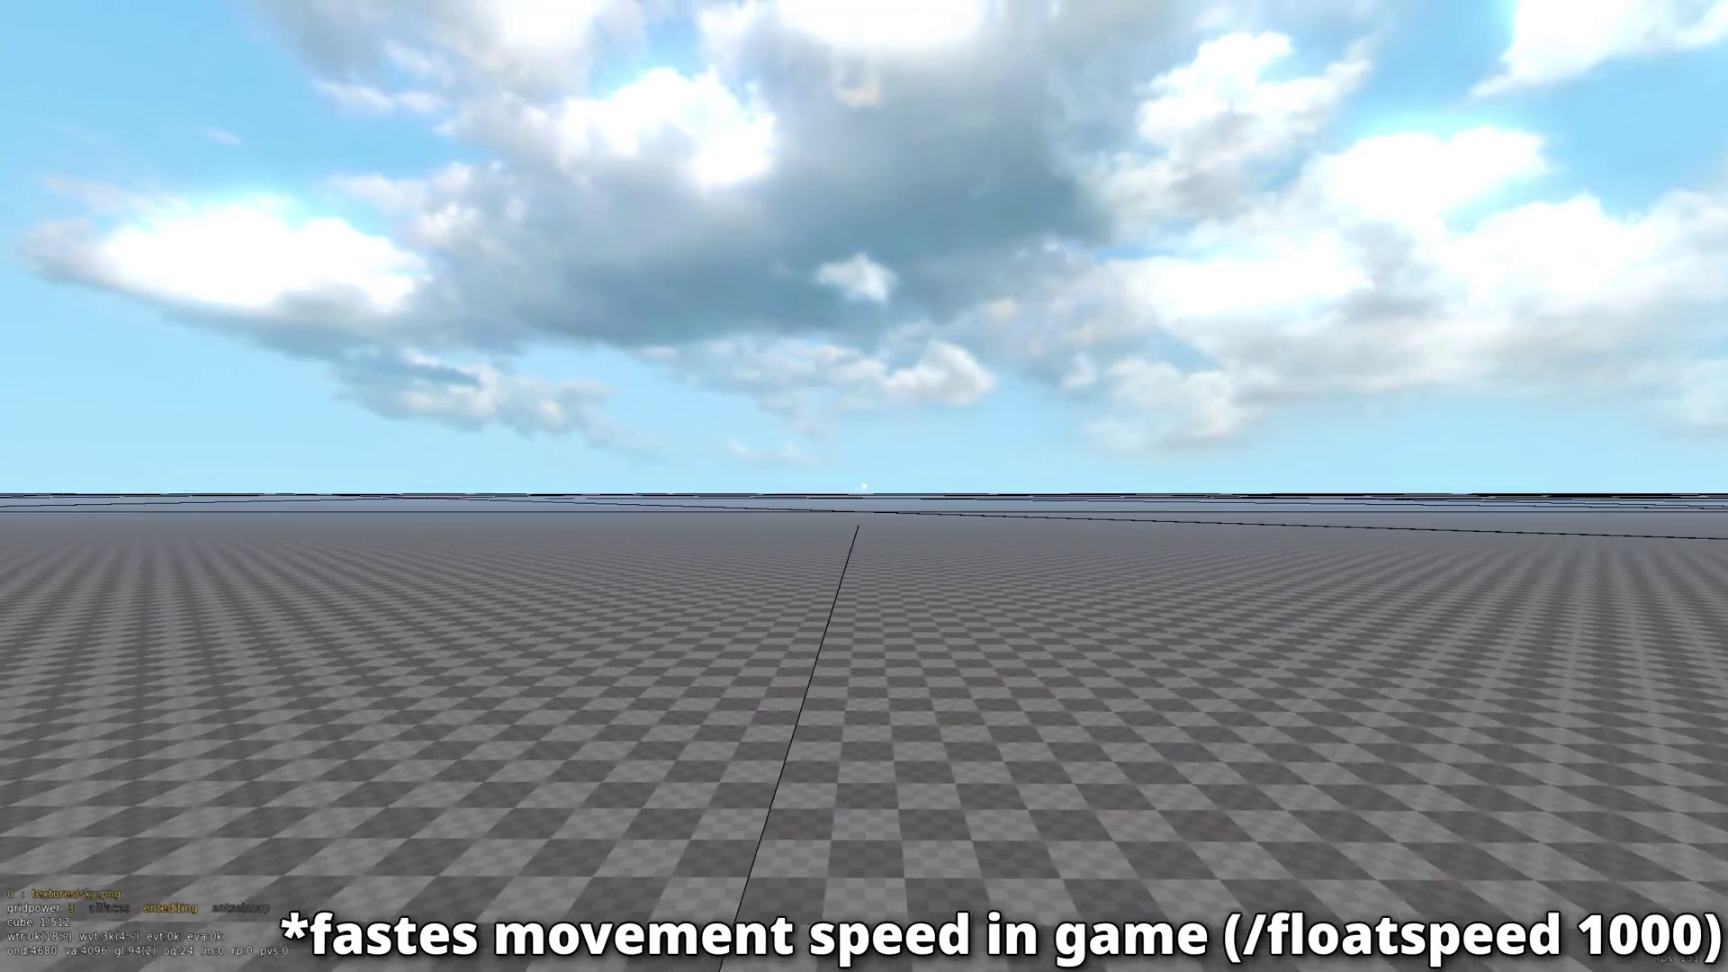
{"action": "key", "text": "w"}
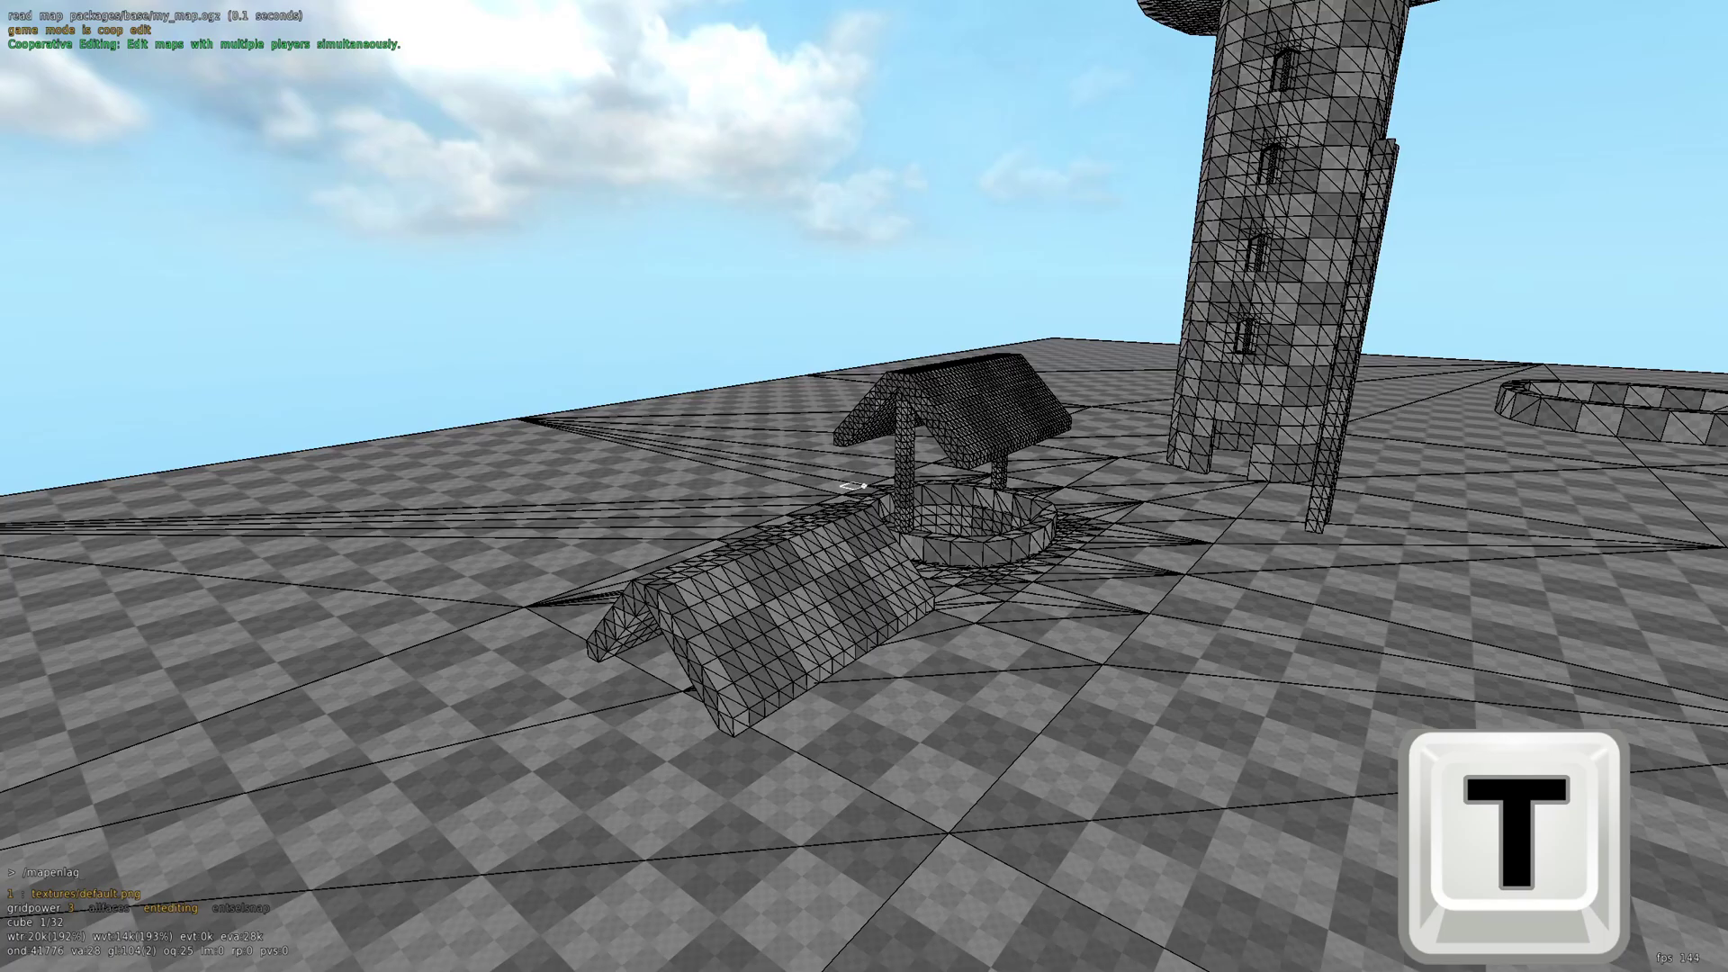
- Enlarge my_map with the map enlarging command and with the increase mapsize (2x) option, and view the extended area
{"action": "key", "text": "Return"}
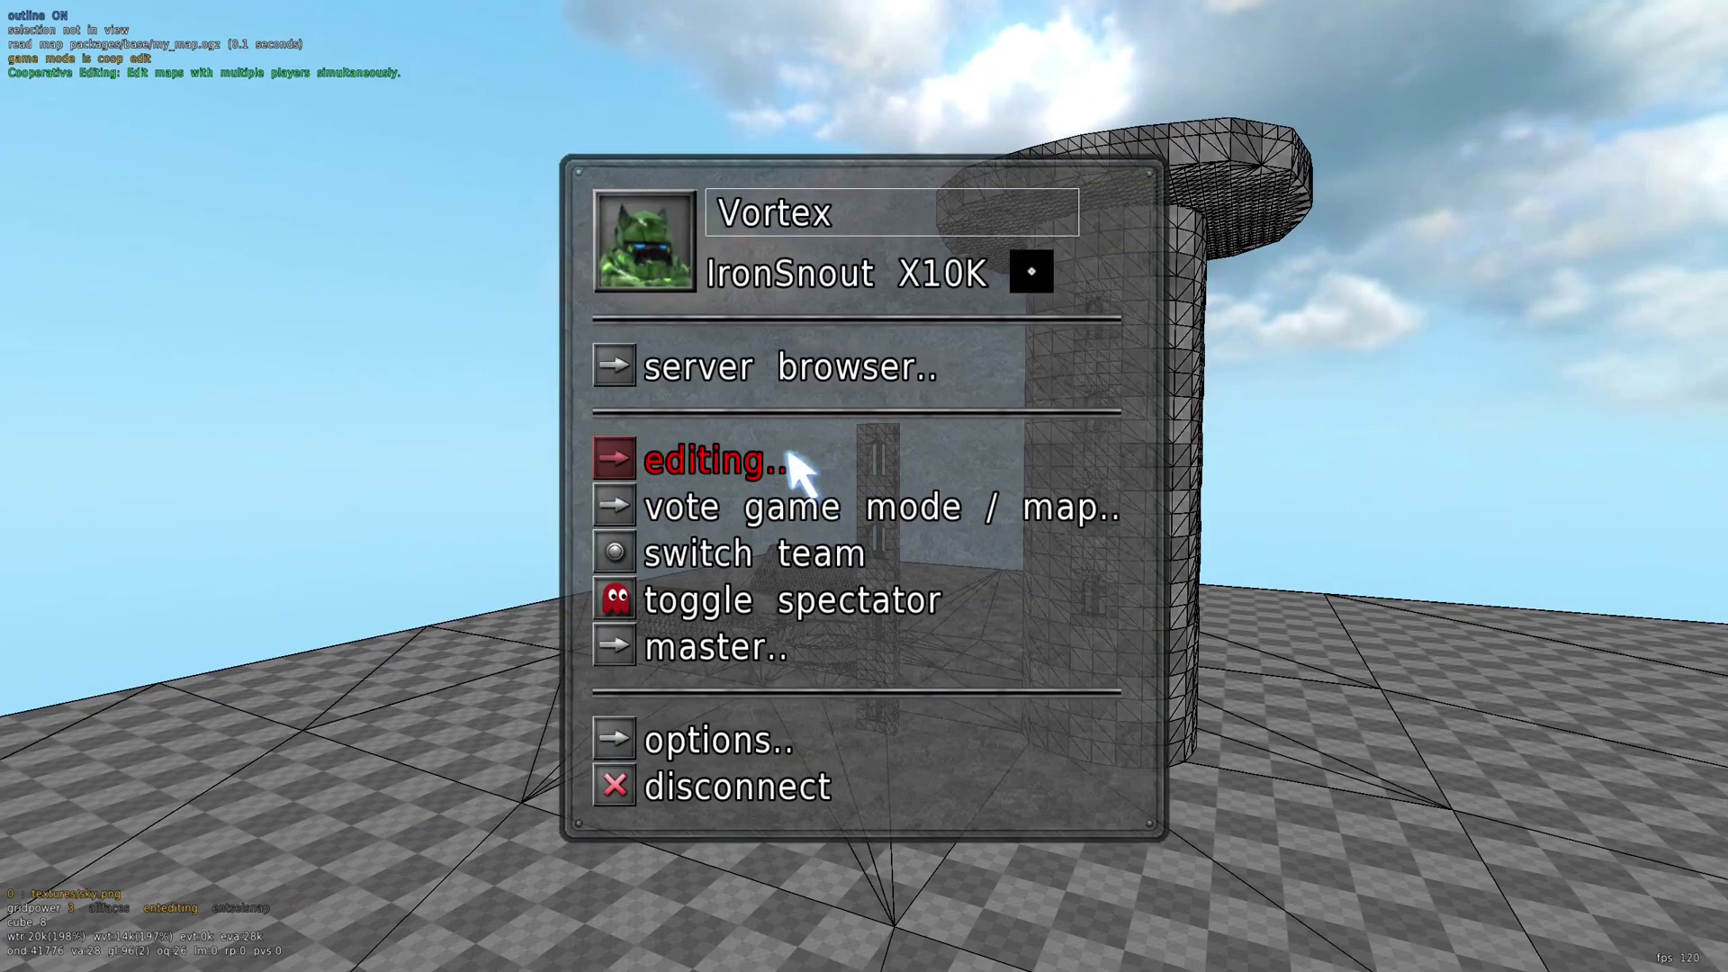
{"action": "left_click", "coordinate": [796, 455]}
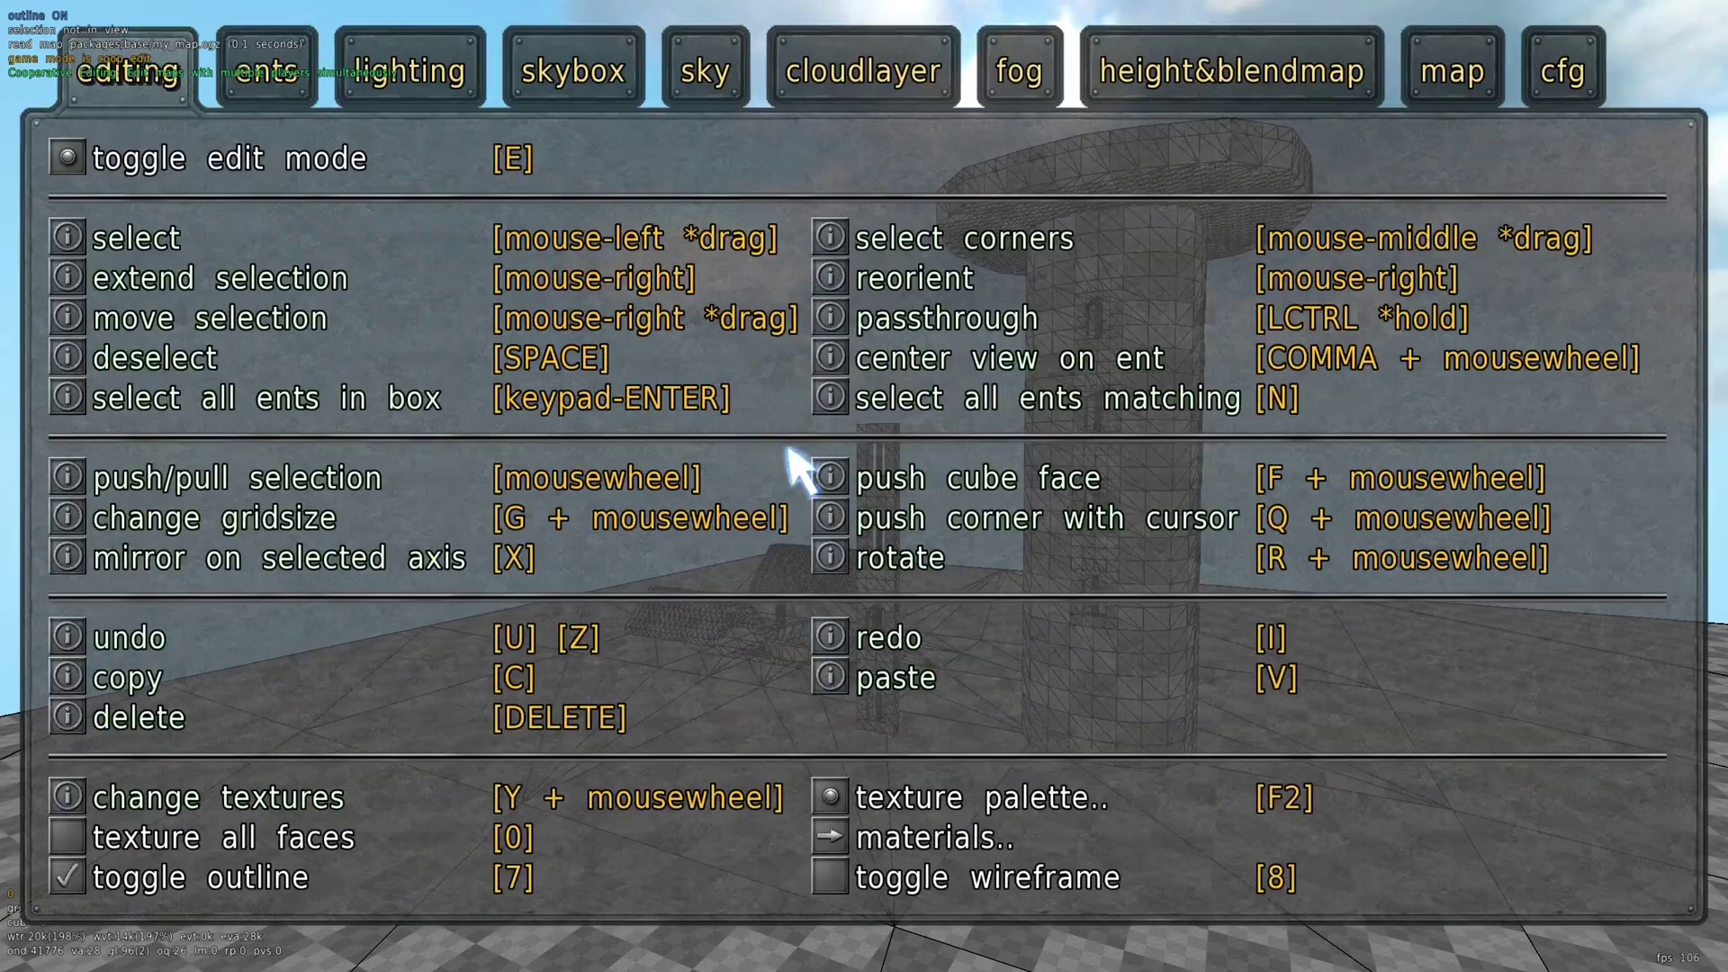
{"action": "mouse_move", "coordinate": [1440, 88]}
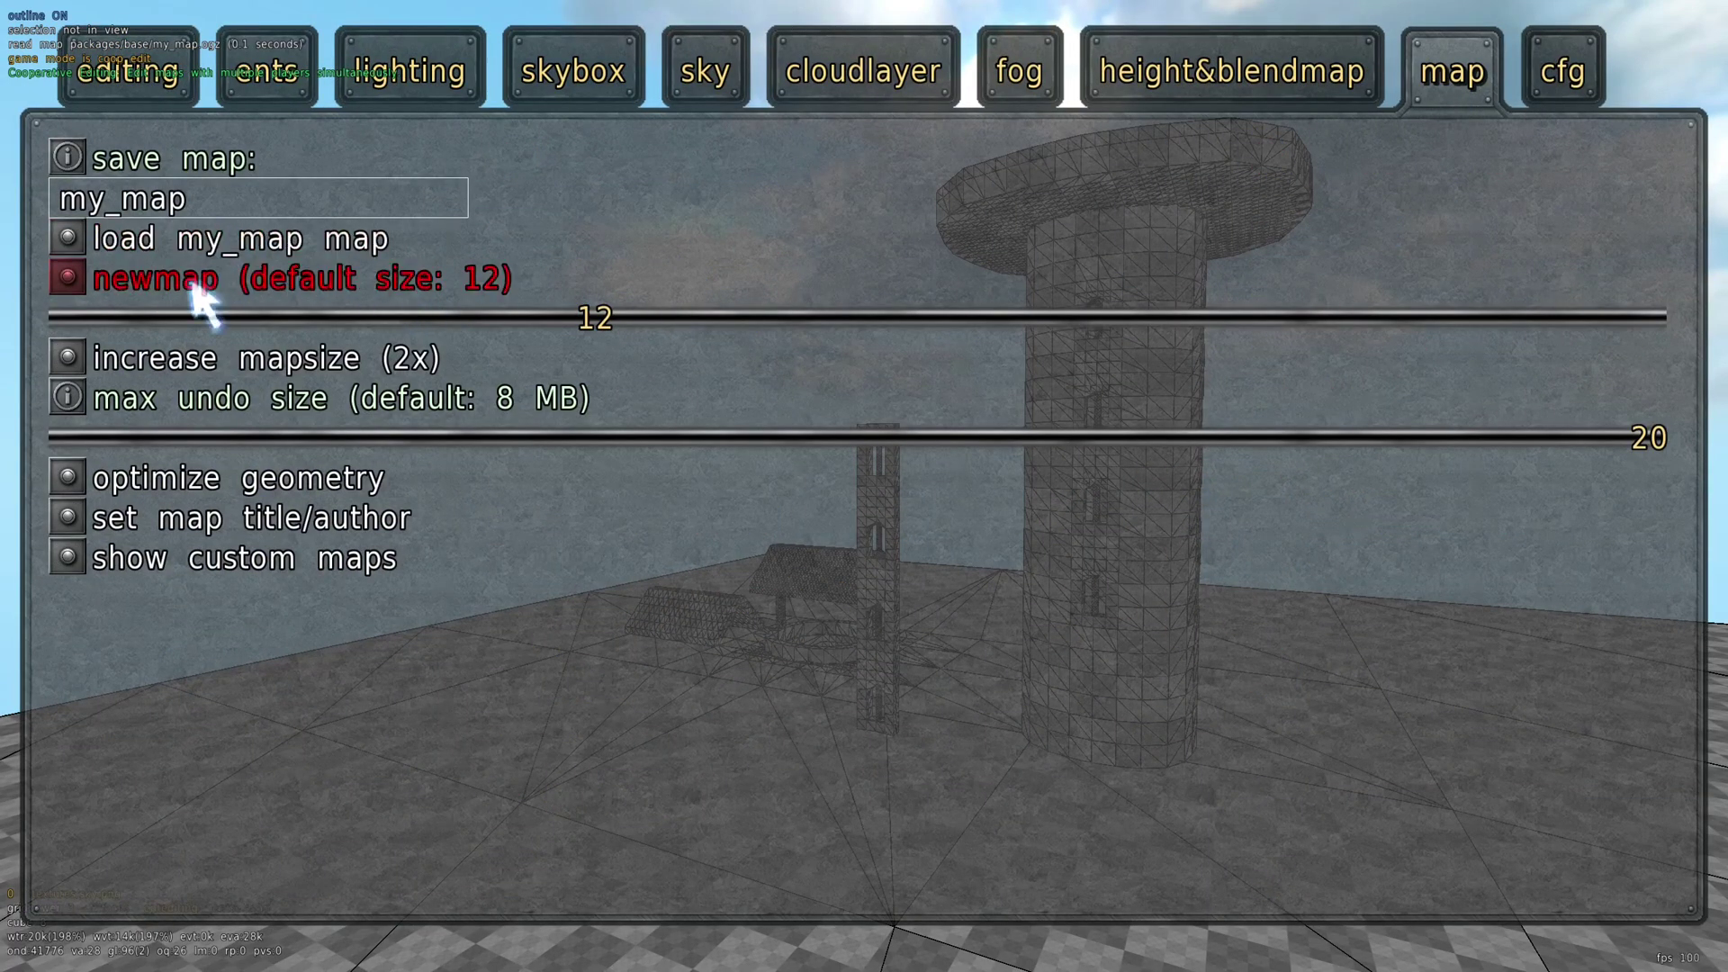
{"action": "left_click", "coordinate": [357, 364]}
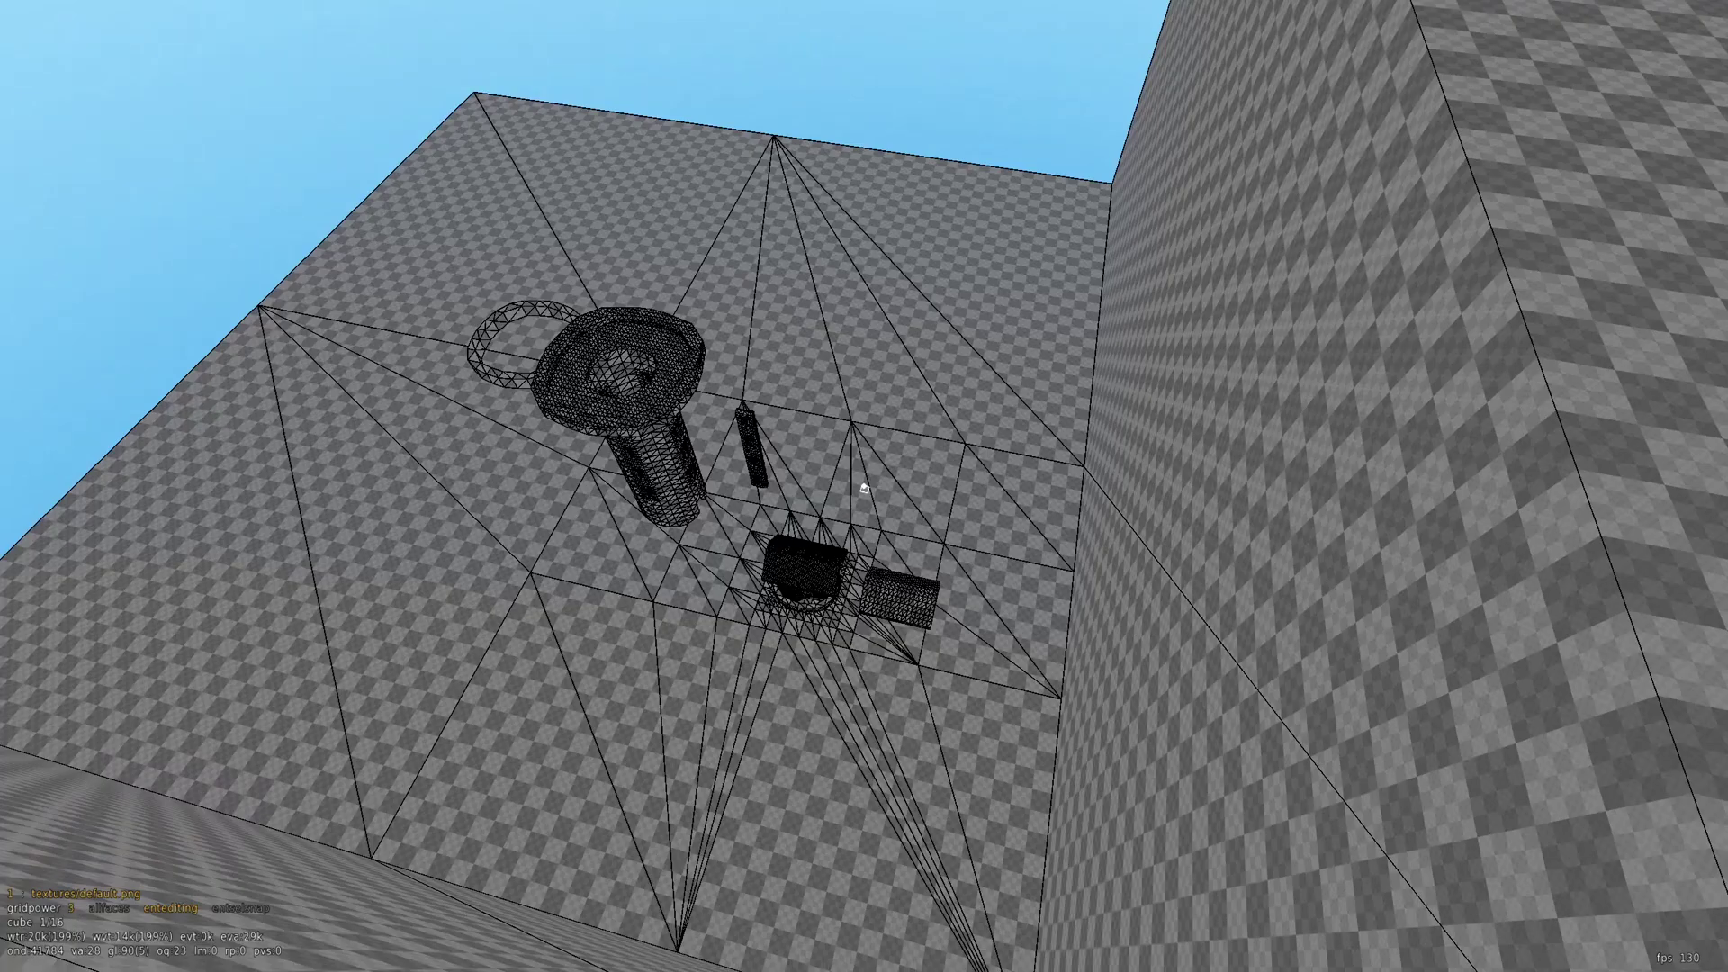
{"action": "key", "text": "w"}
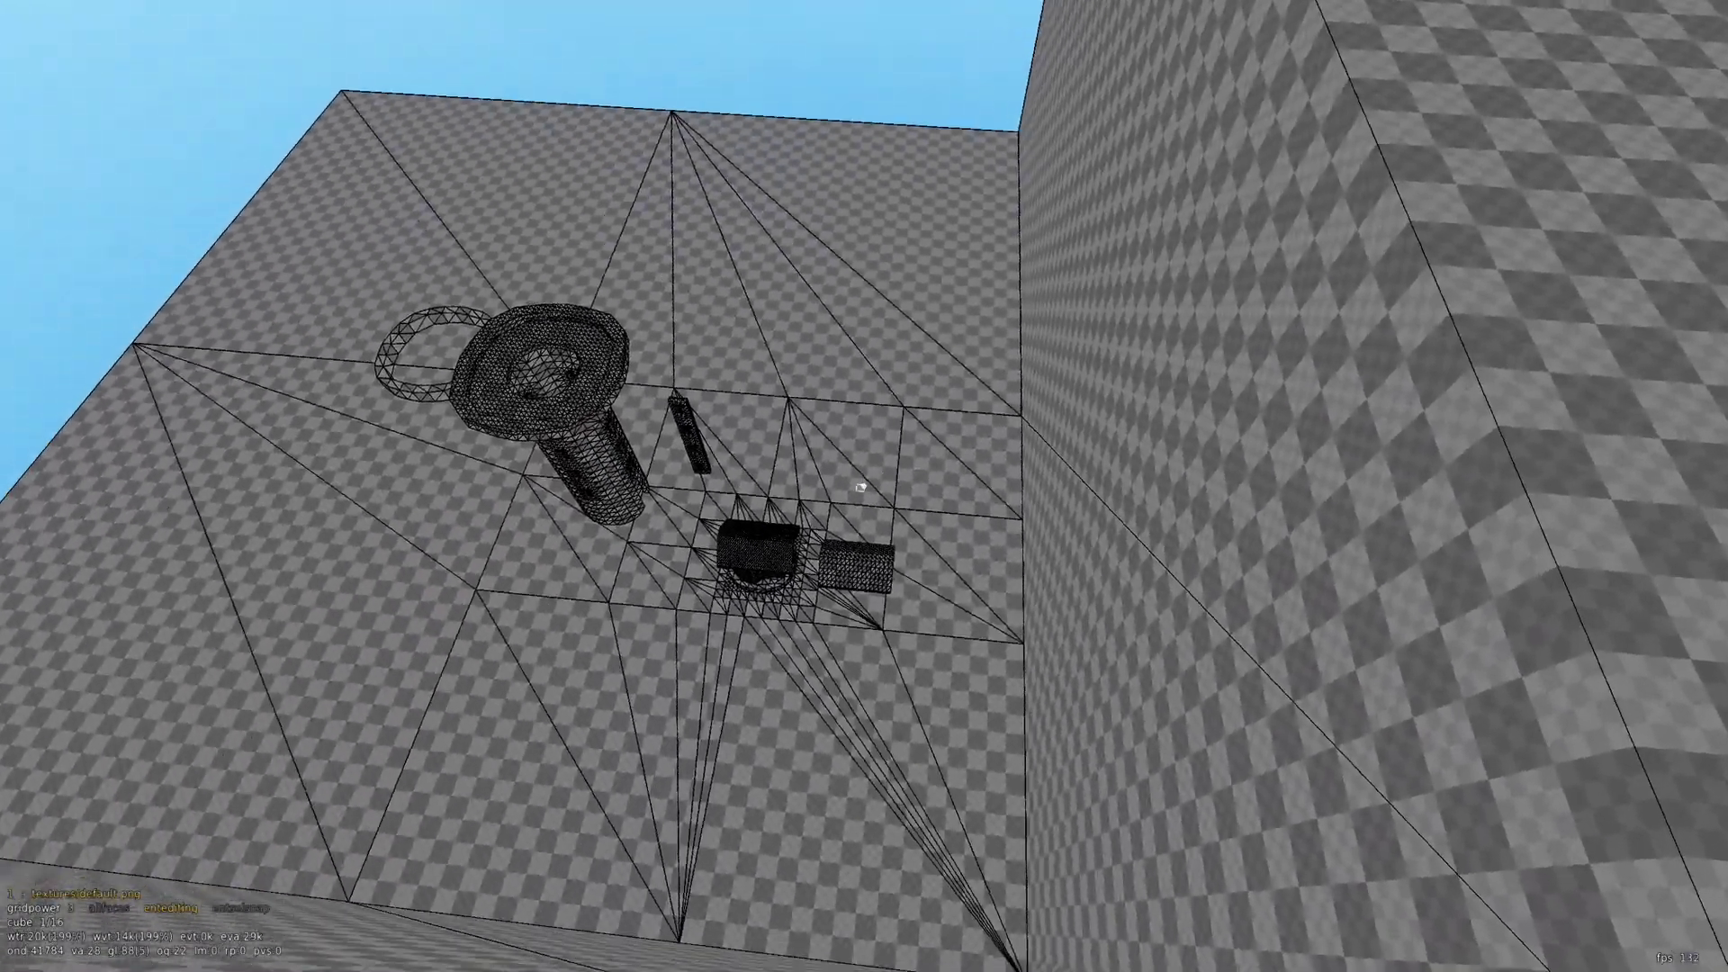
{"action": "key", "text": "s"}
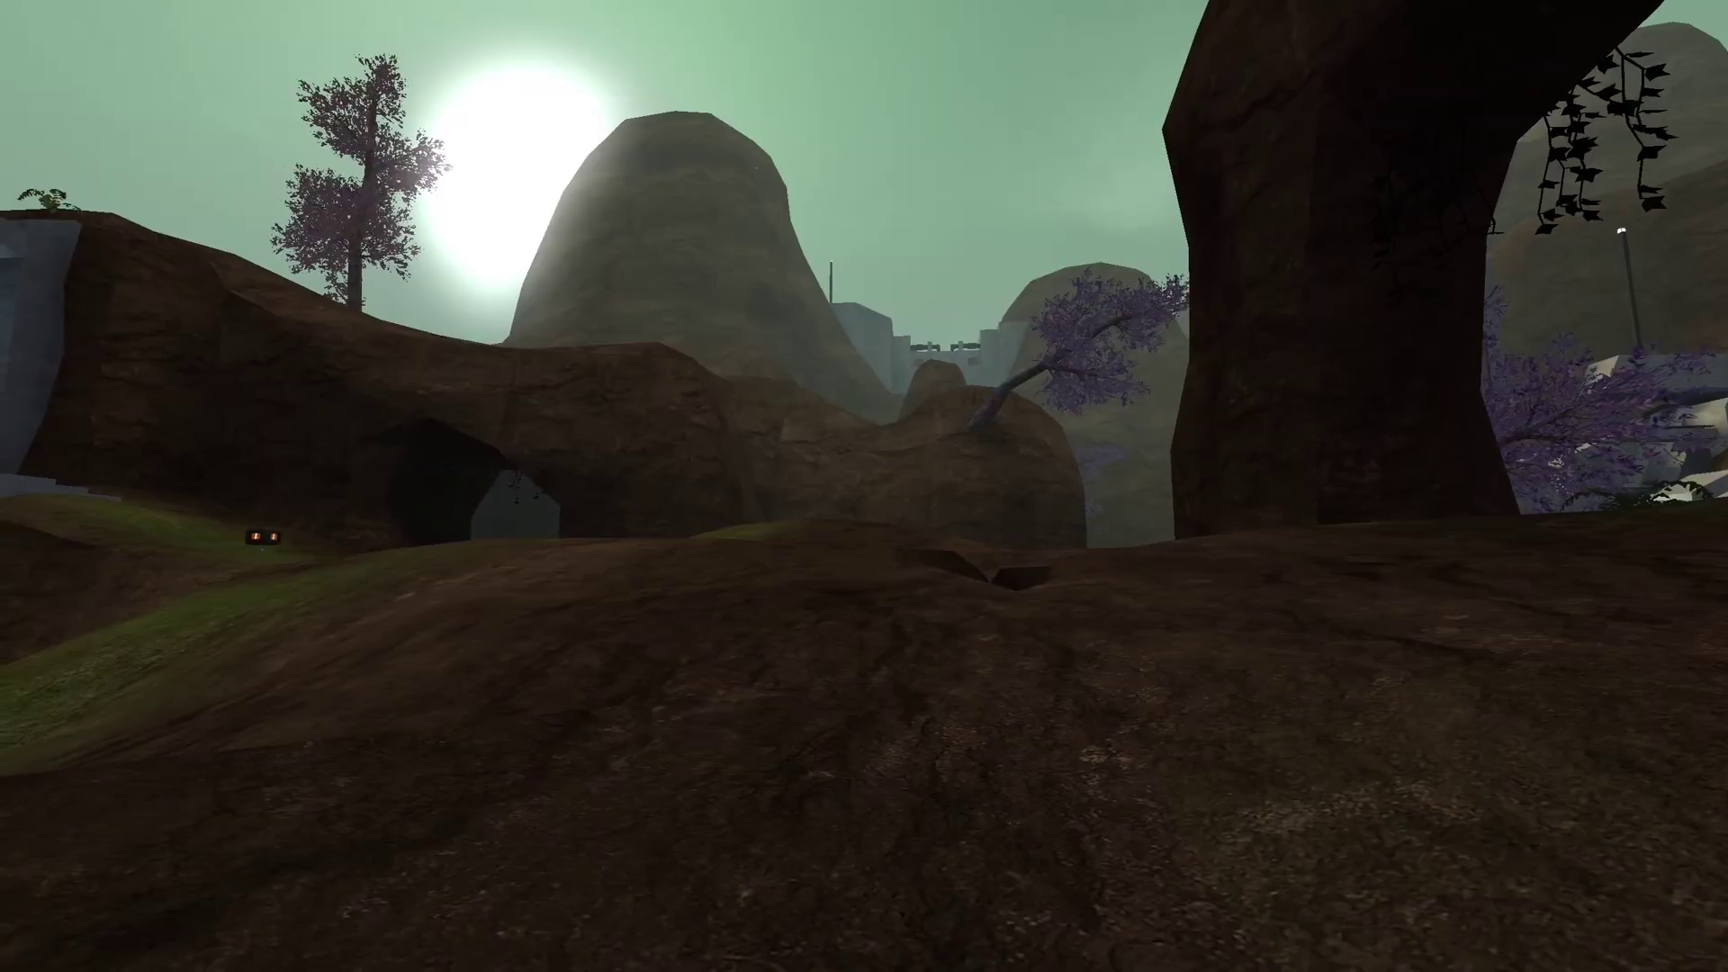
- Save the current map with the savemap command and again with /savecurrentmap
{"action": "key", "text": "a"}
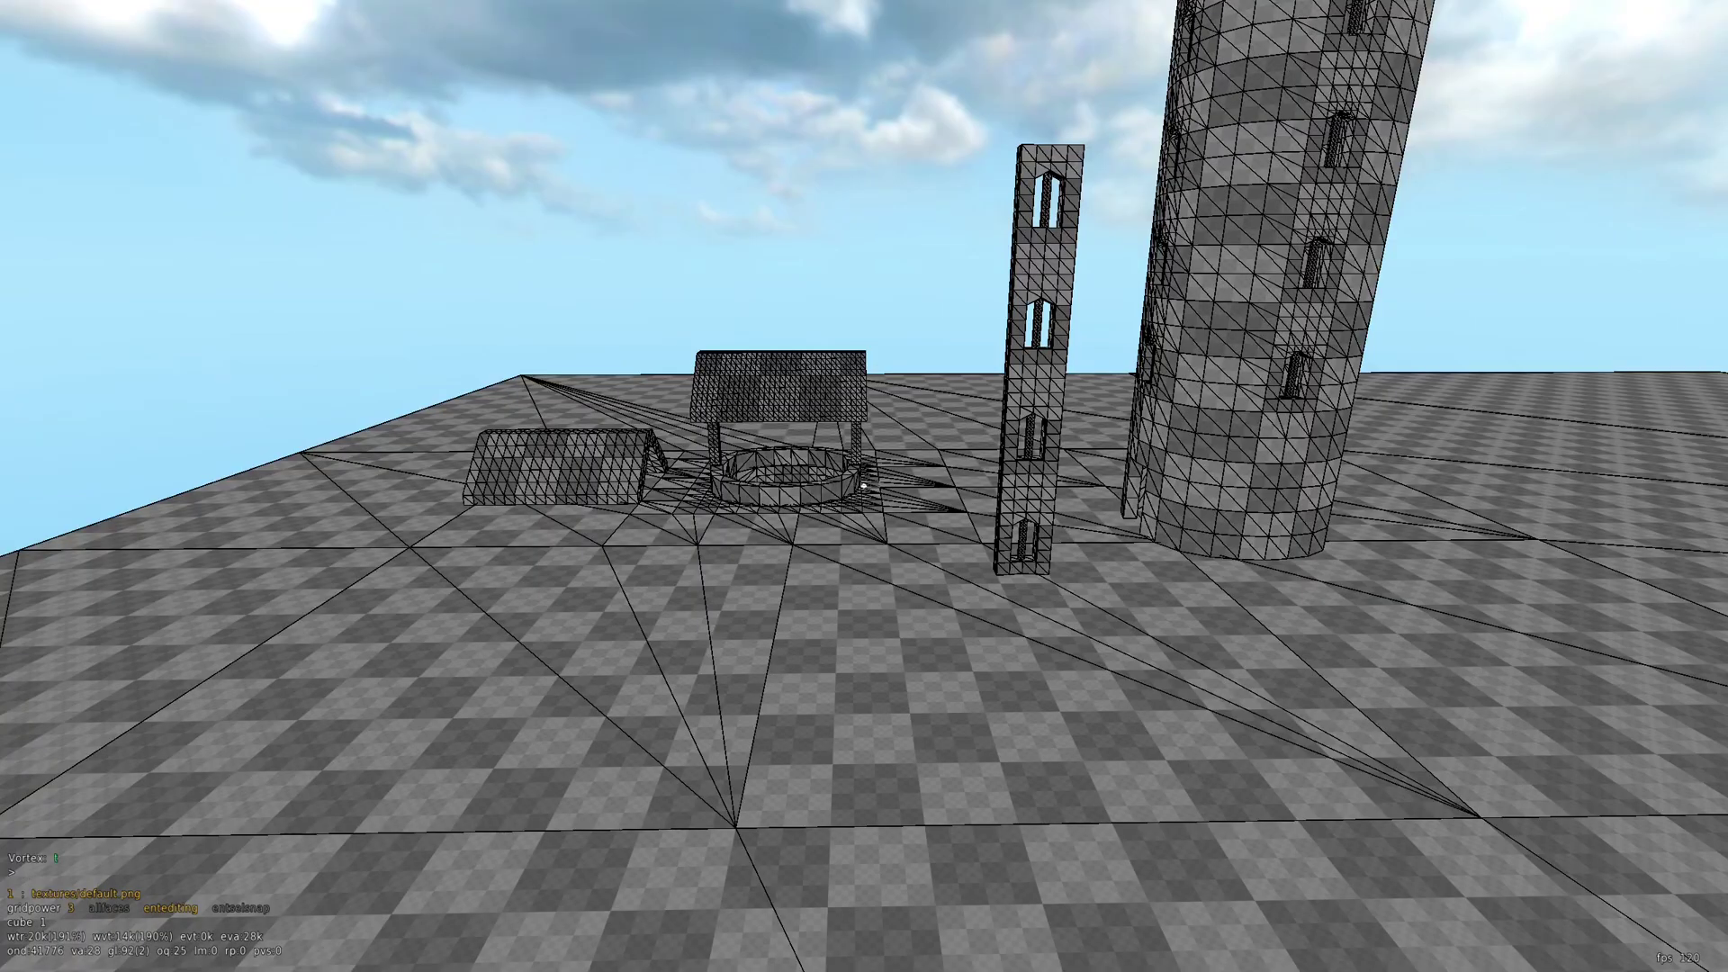
{"action": "type", "text": "savem"}
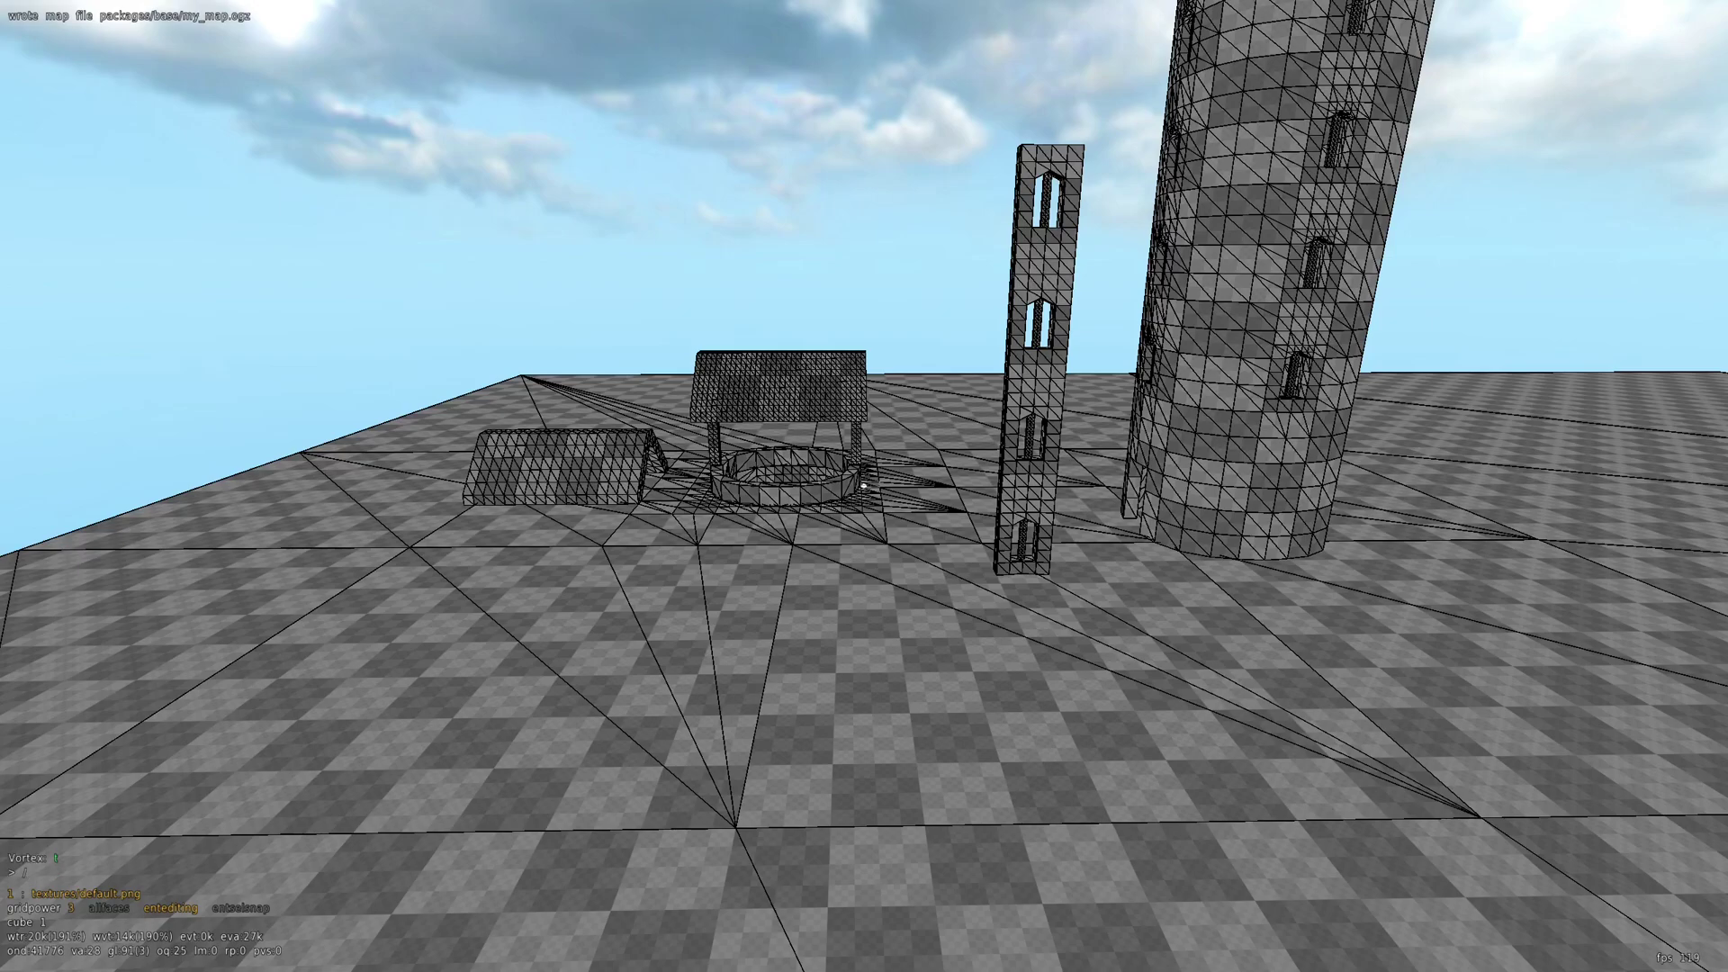
{"action": "type", "text": "rrentmap"}
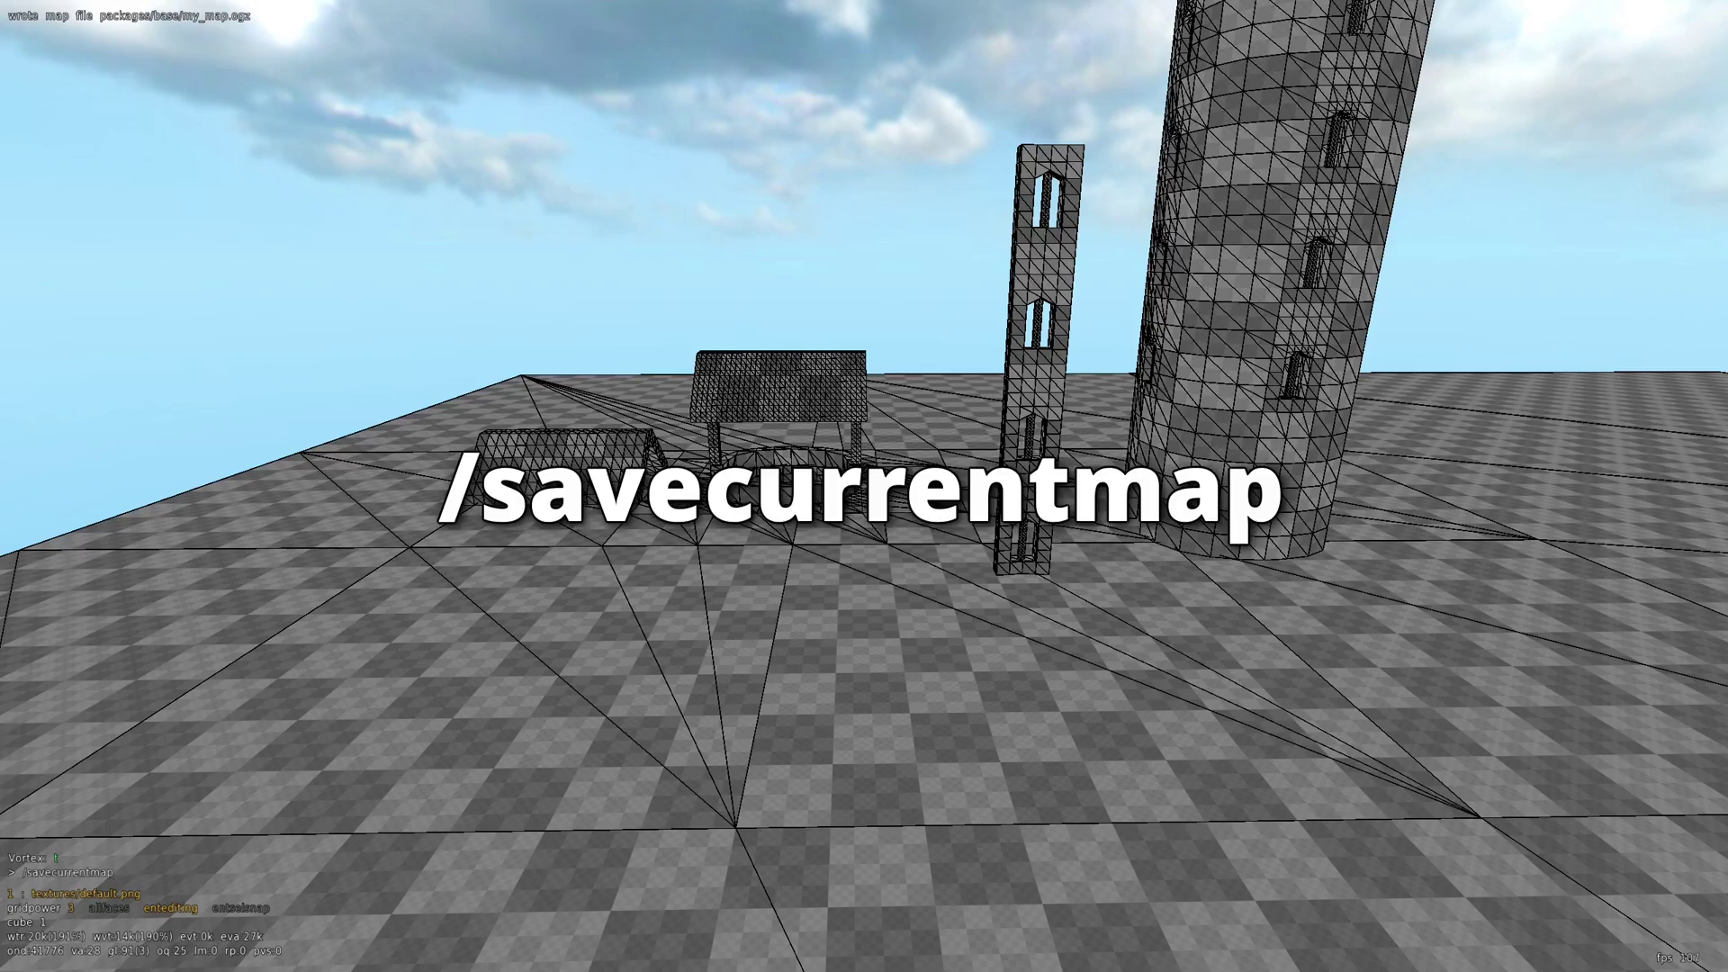
{"action": "key", "text": "Return"}
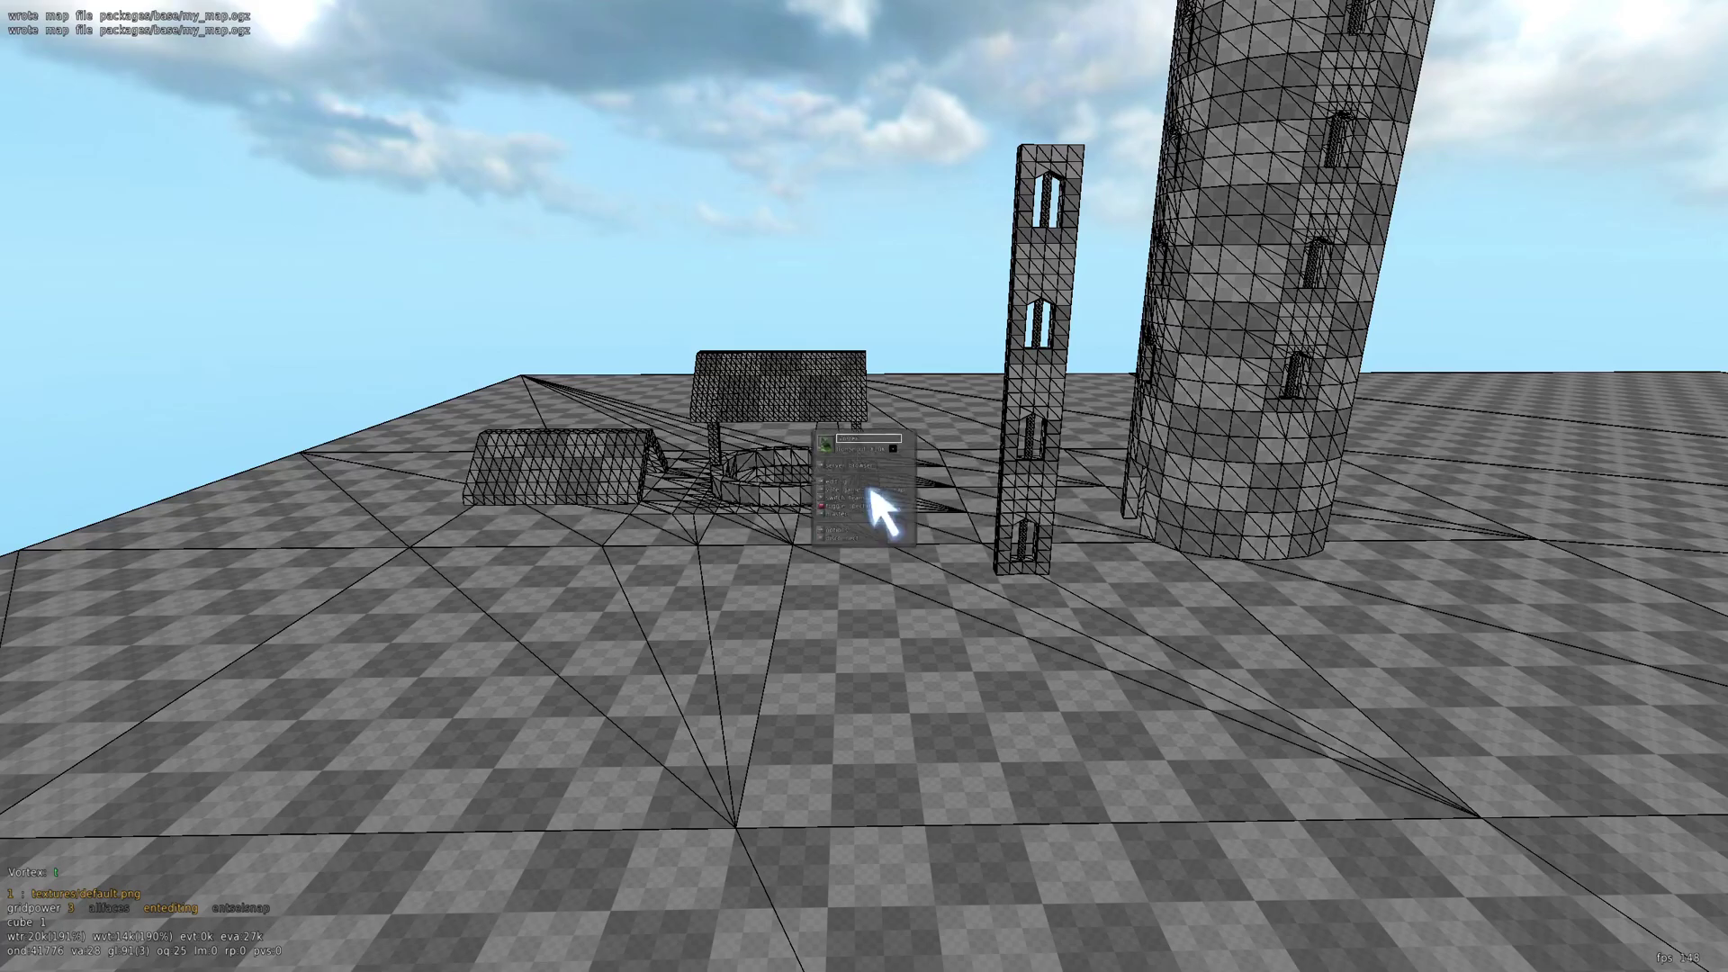
- Save the map under the name my_map through the map editing options
{"action": "key", "text": "Escape"}
{"action": "left_click", "coordinate": [740, 455]}
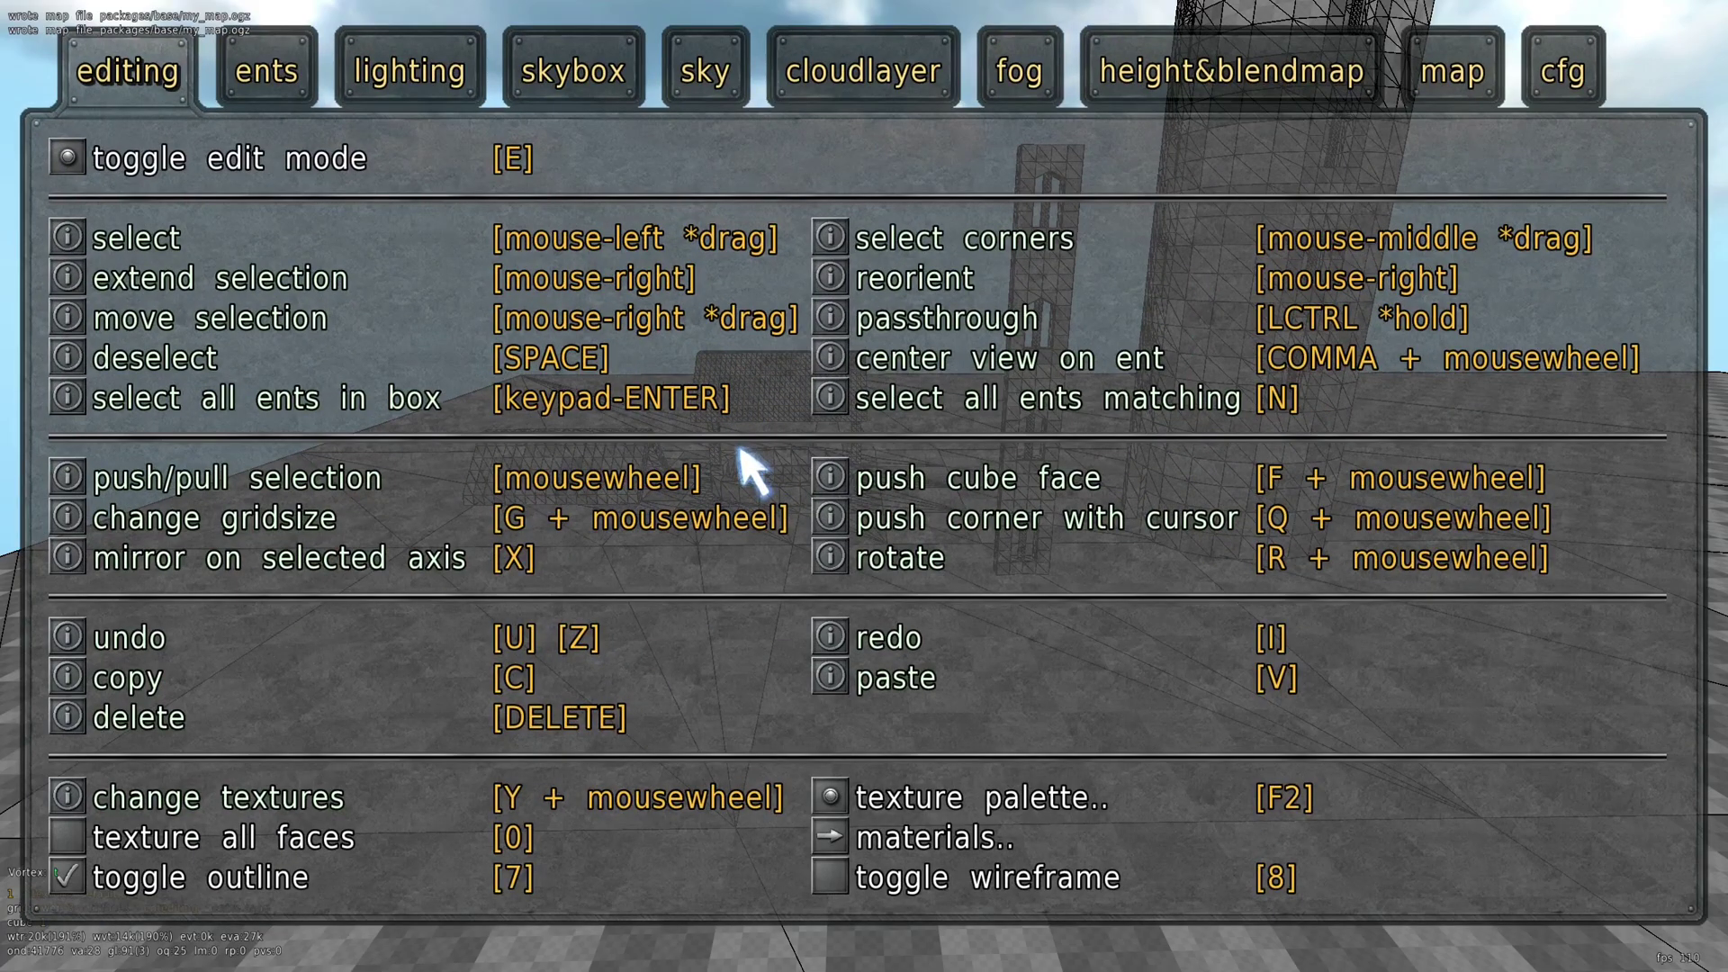
{"action": "left_click", "coordinate": [1440, 85]}
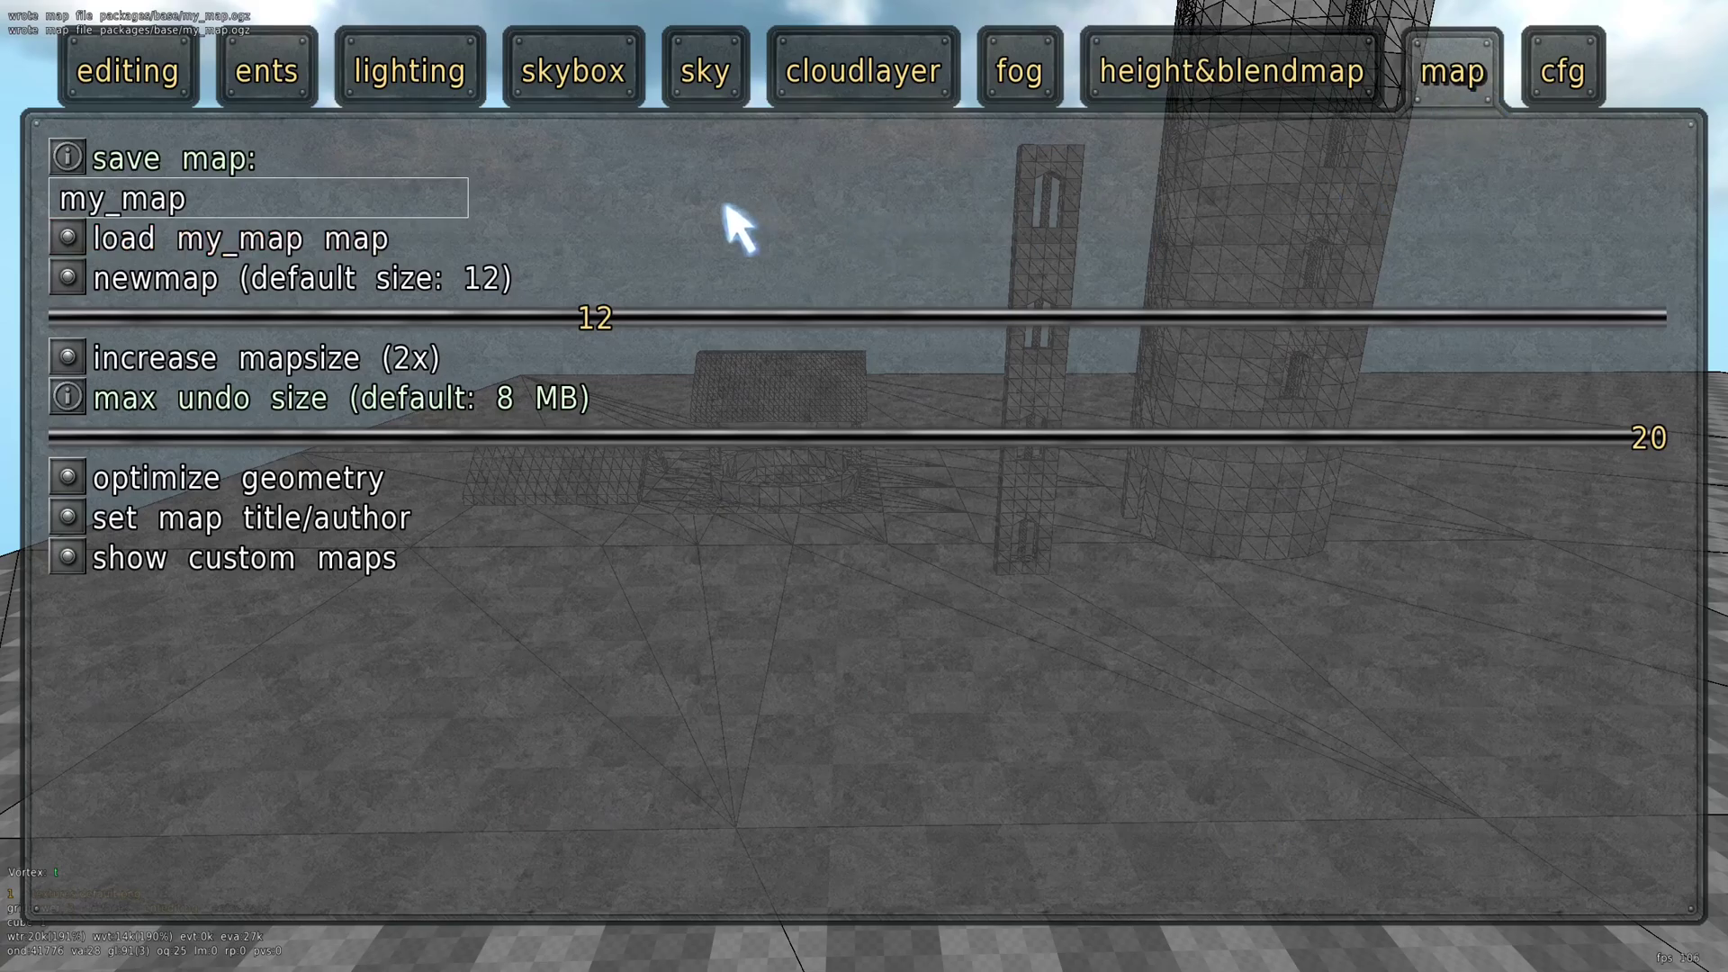
{"action": "left_click", "coordinate": [351, 209]}
{"action": "key", "text": "Return"}
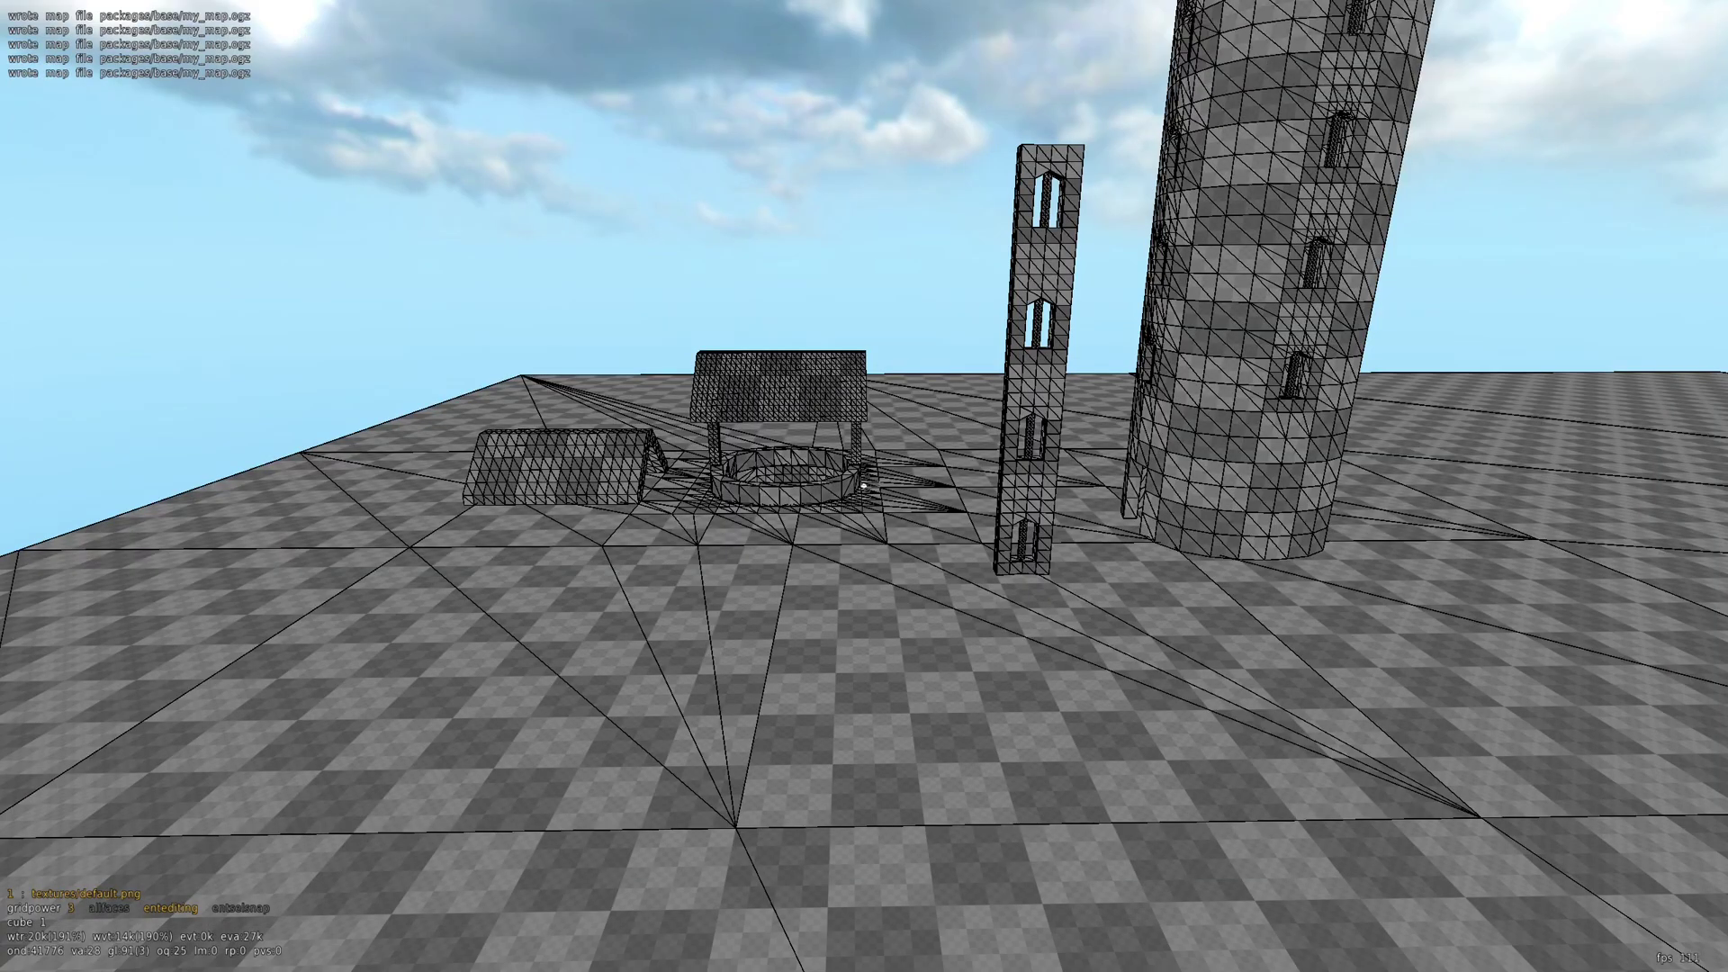
{"action": "key", "text": "F5"}
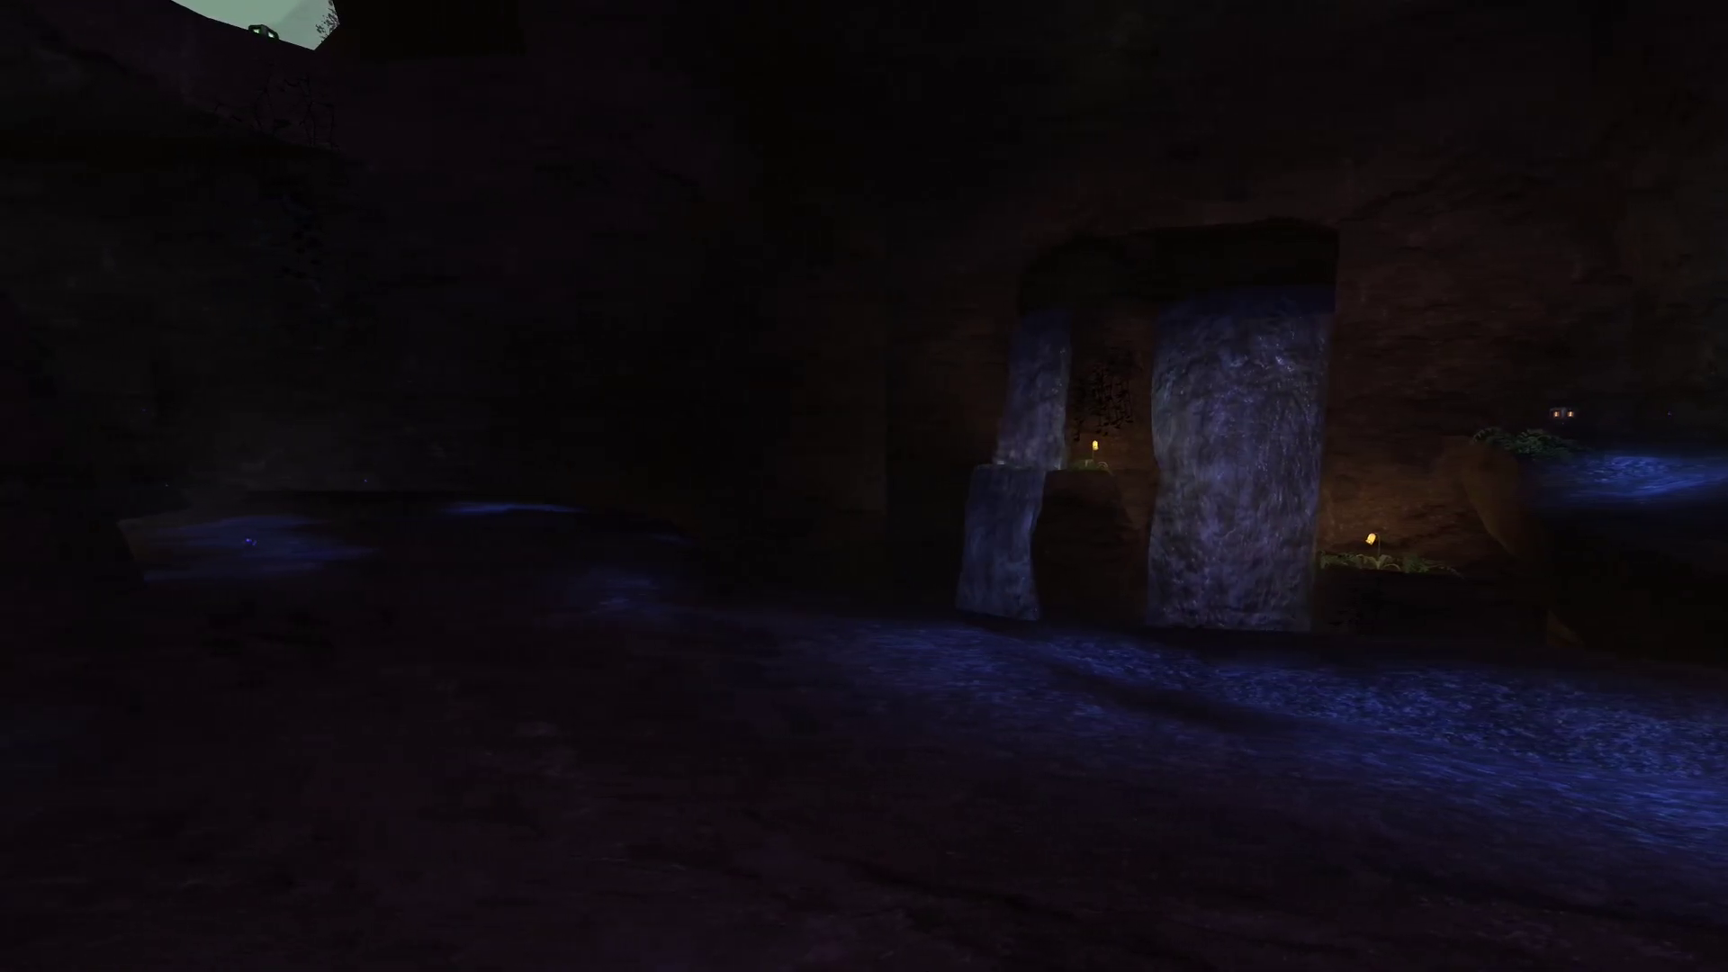
- Look at the saved map files in the packages/base folder in the file manager
{"action": "key", "text": "alt+Tab"}
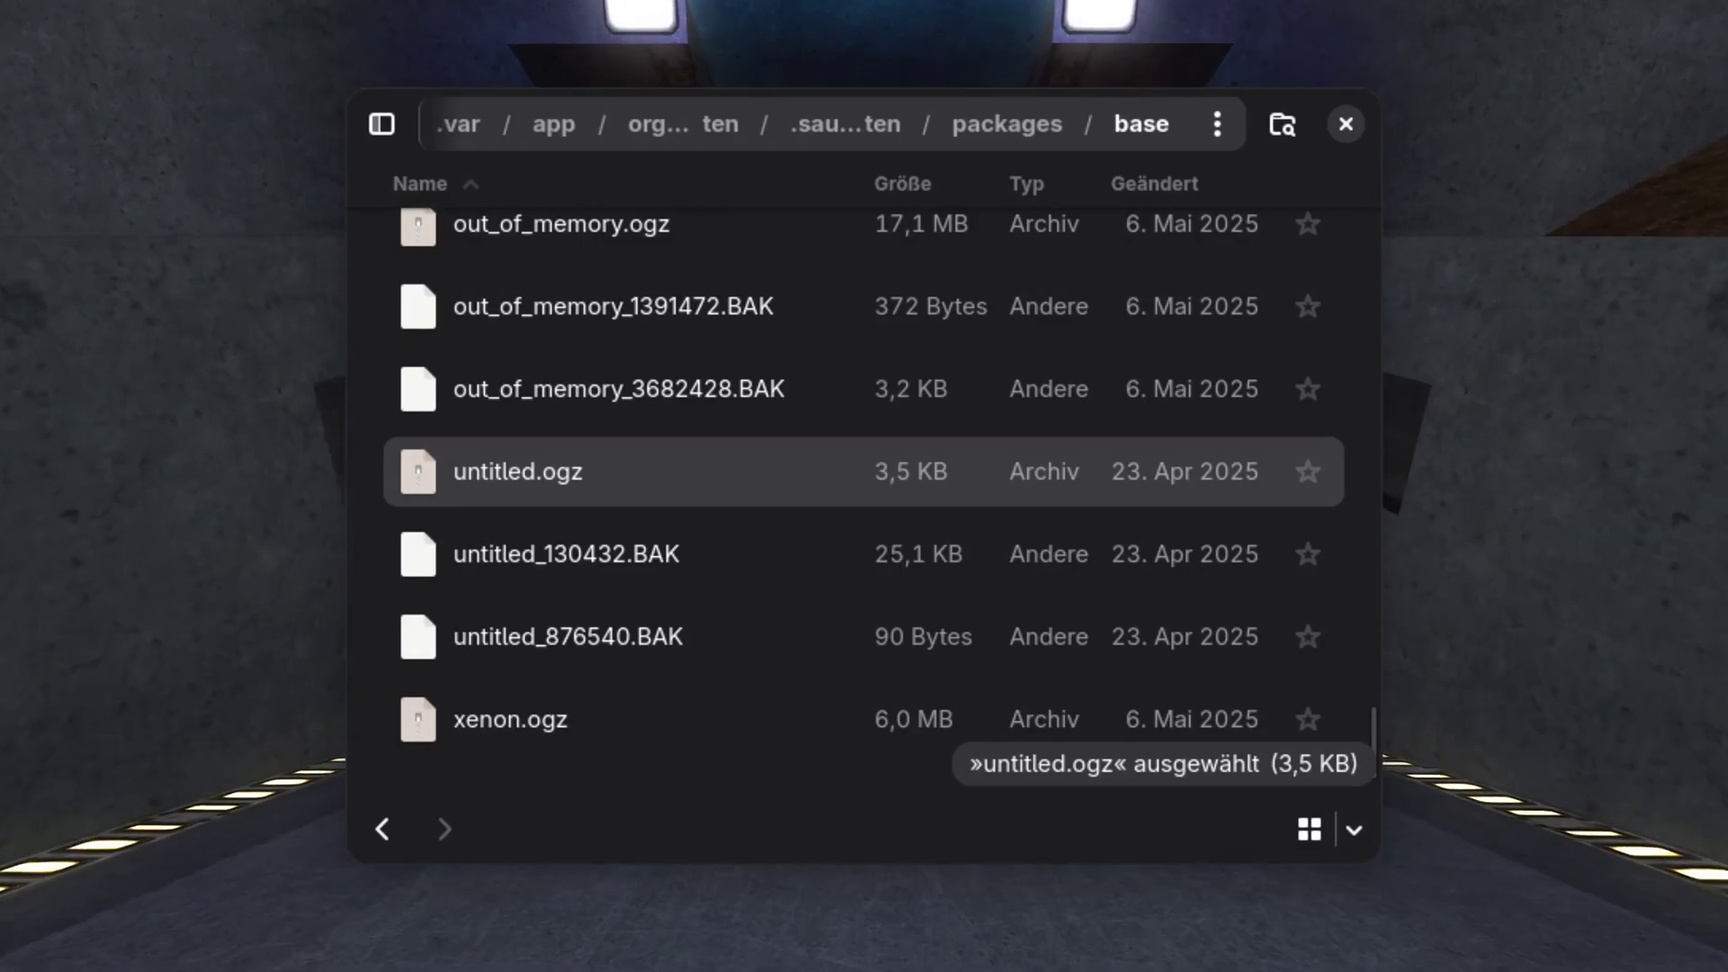
{"action": "key", "text": "Return"}
{"action": "key", "text": "w"}
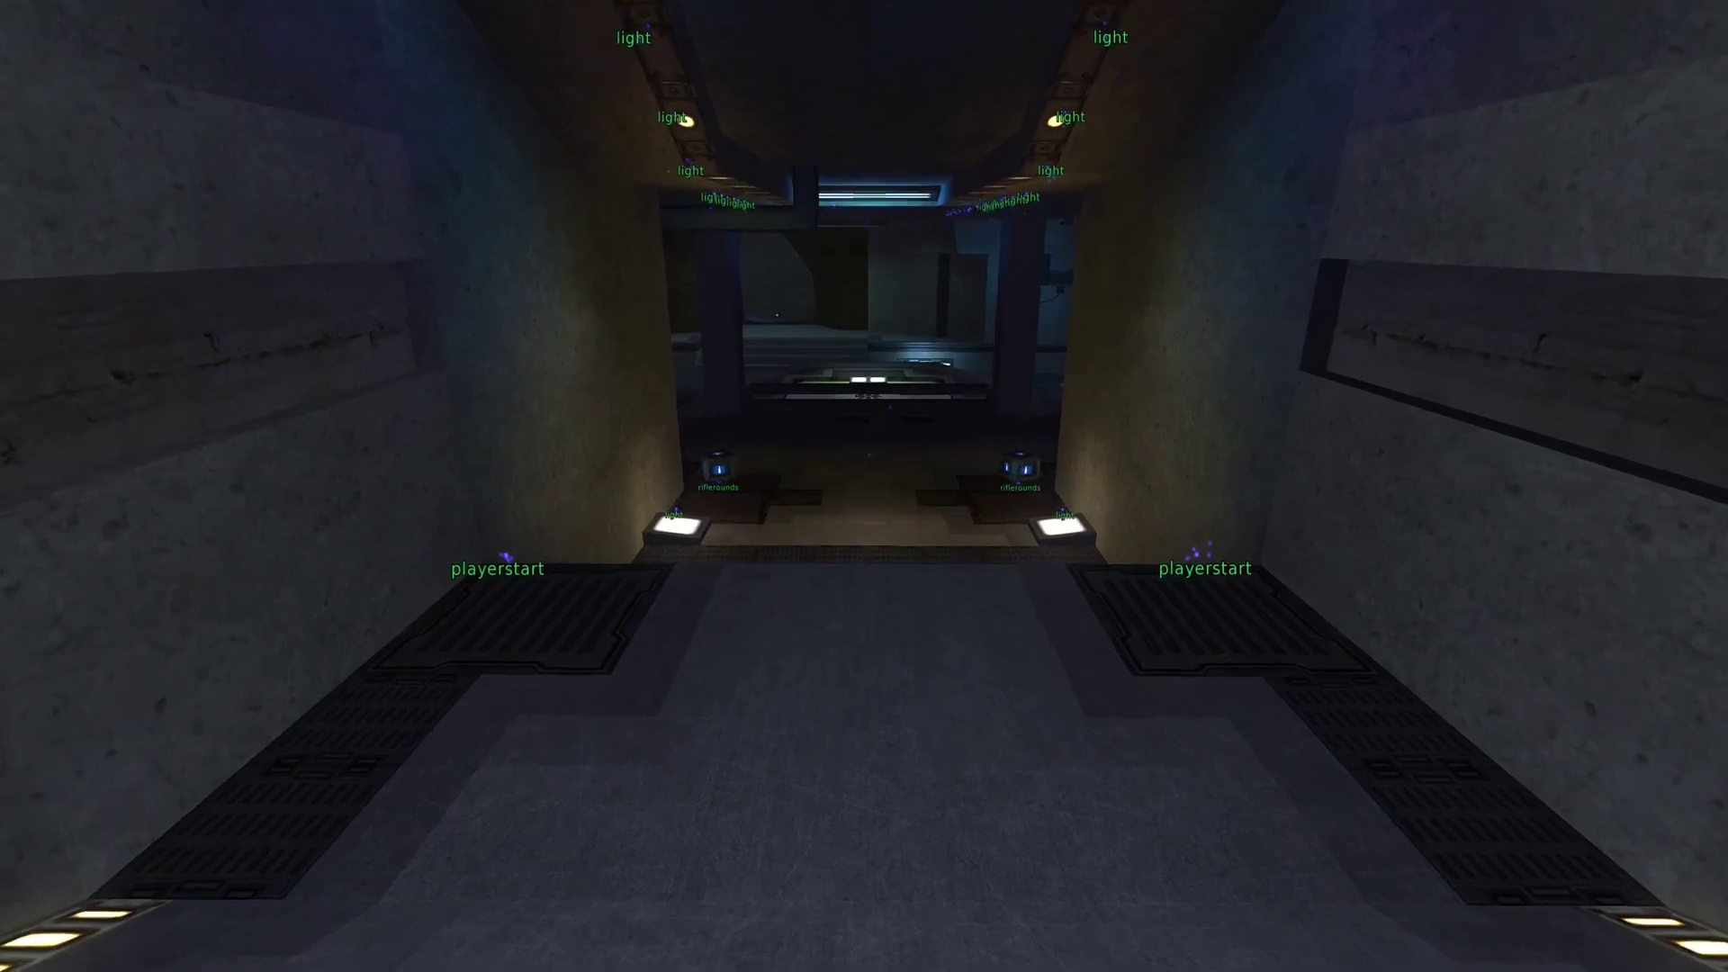
{"action": "key", "text": "w"}
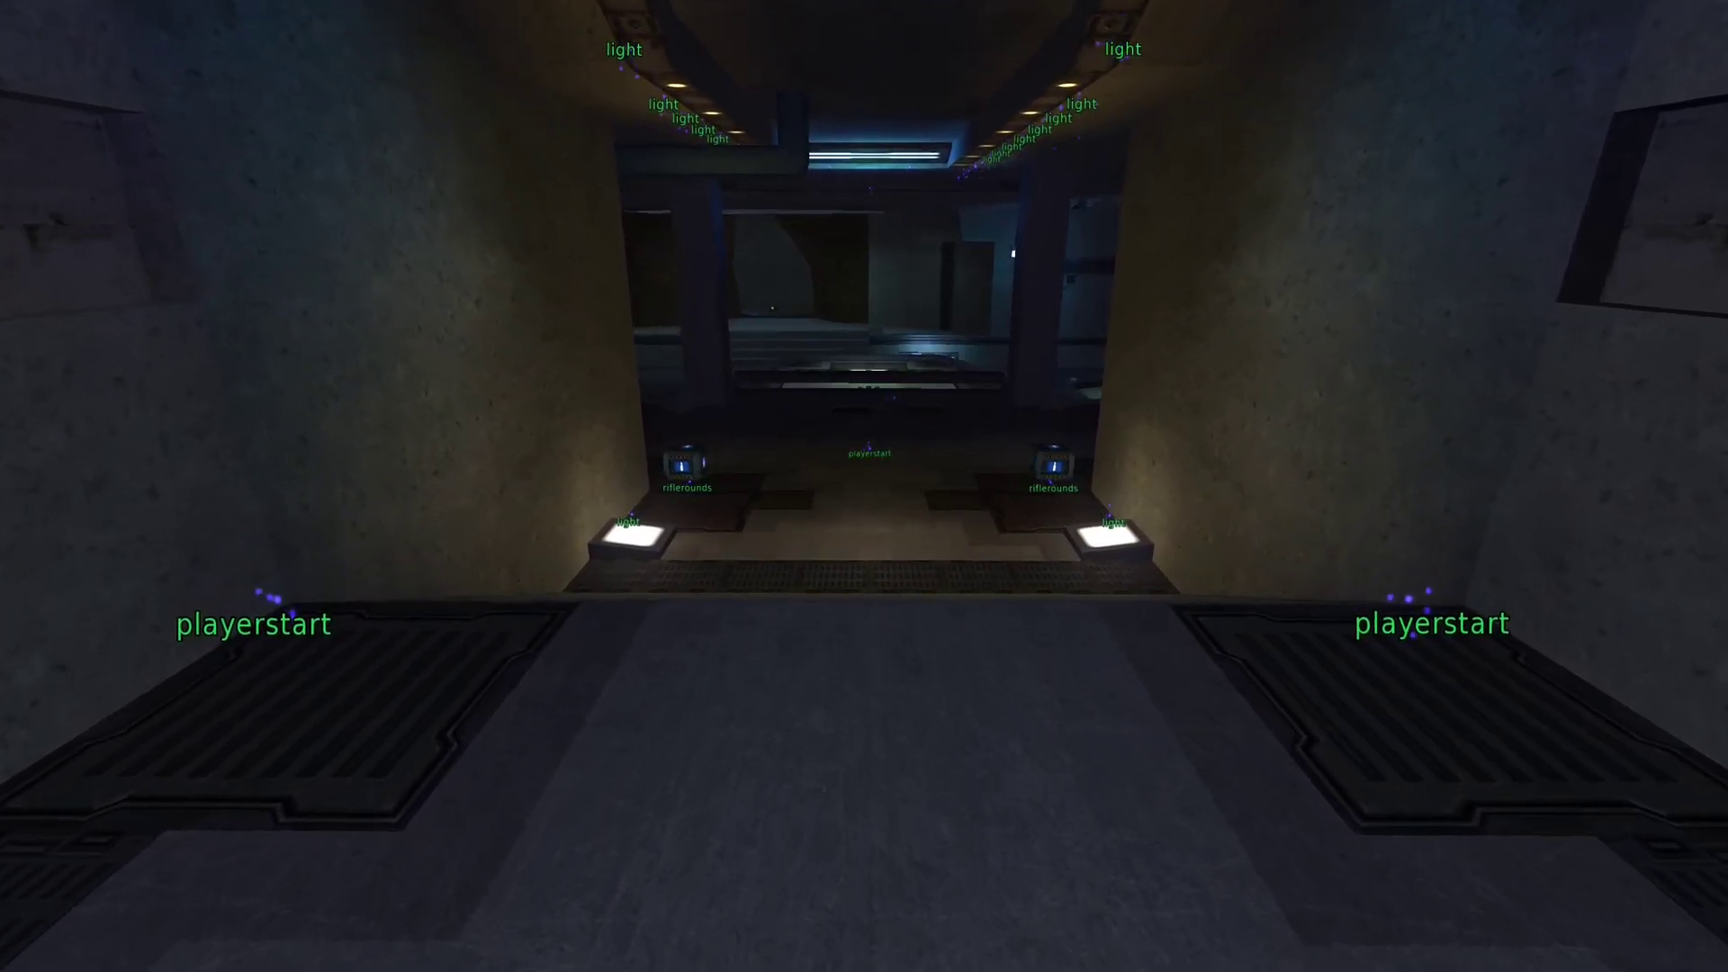
{"action": "key", "text": "w"}
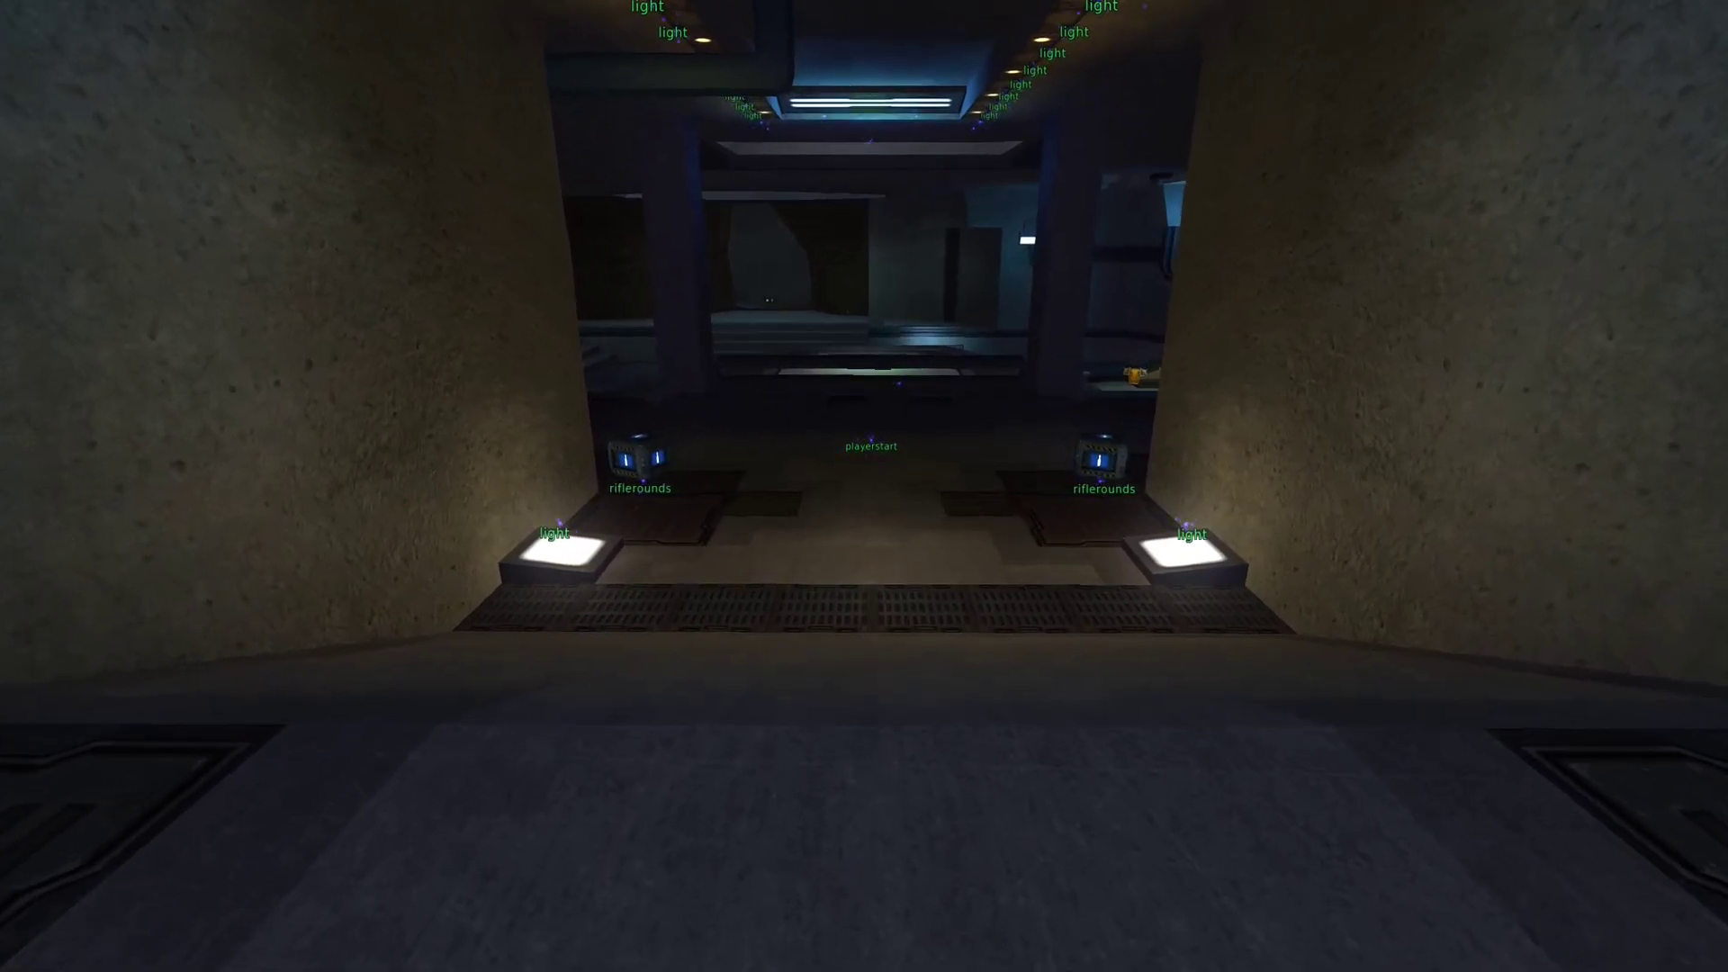
{"action": "key", "text": "w"}
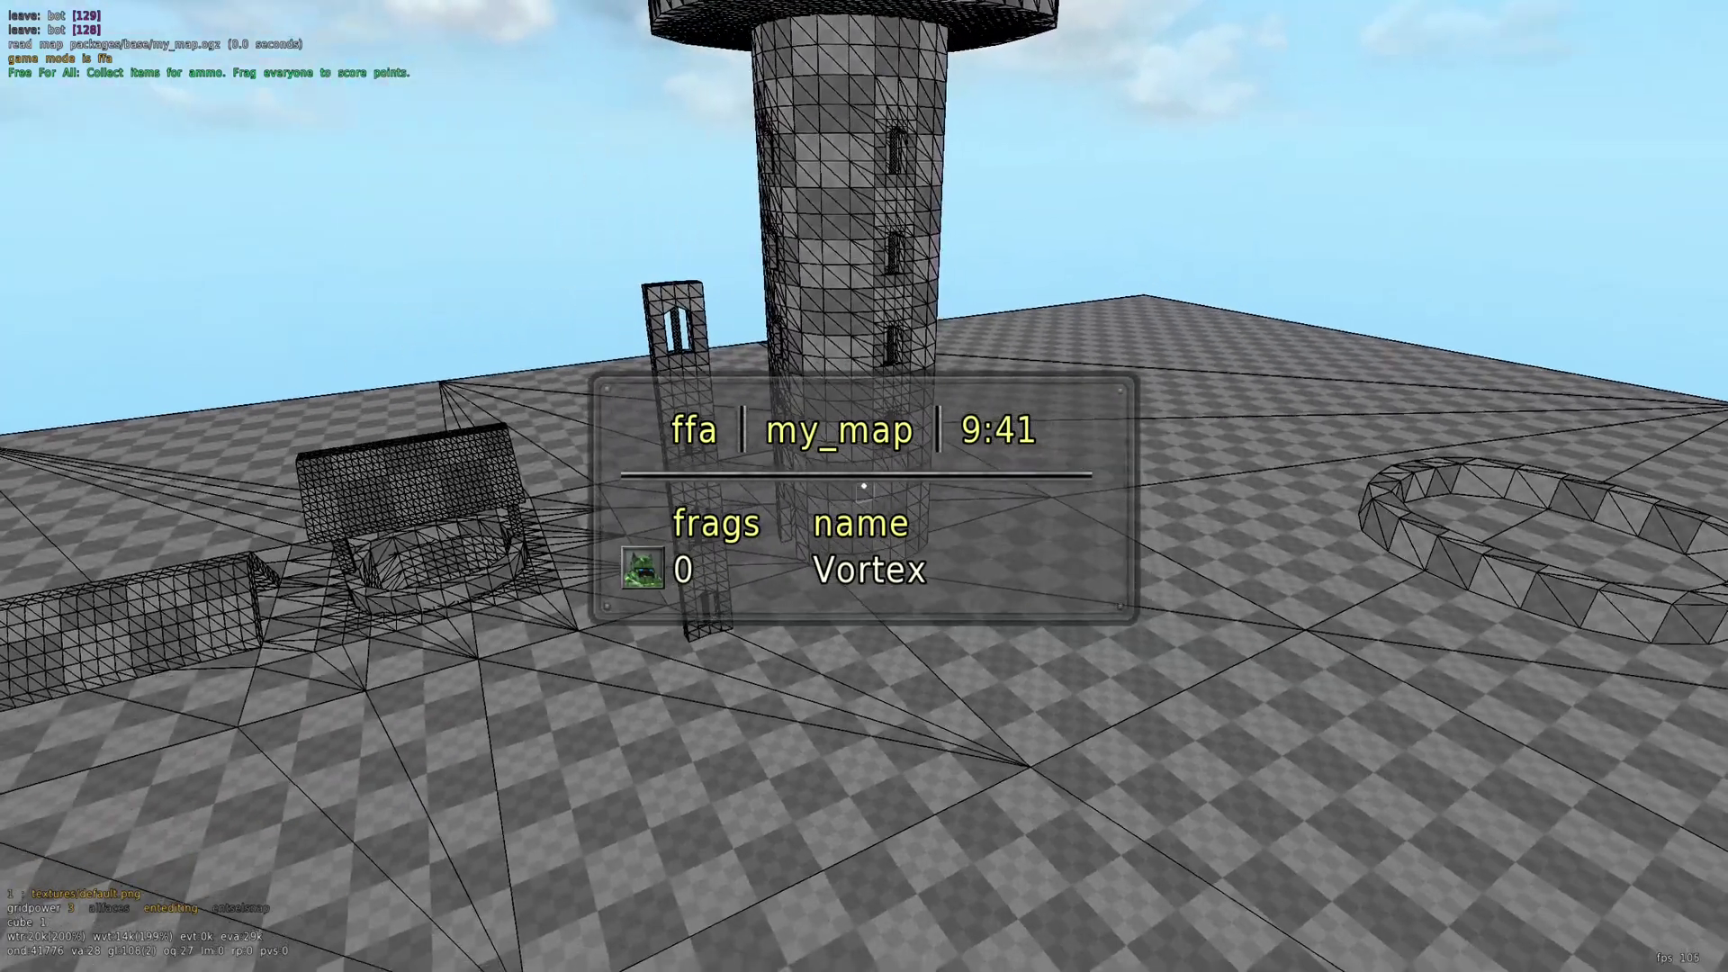
{"action": "key", "text": "d"}
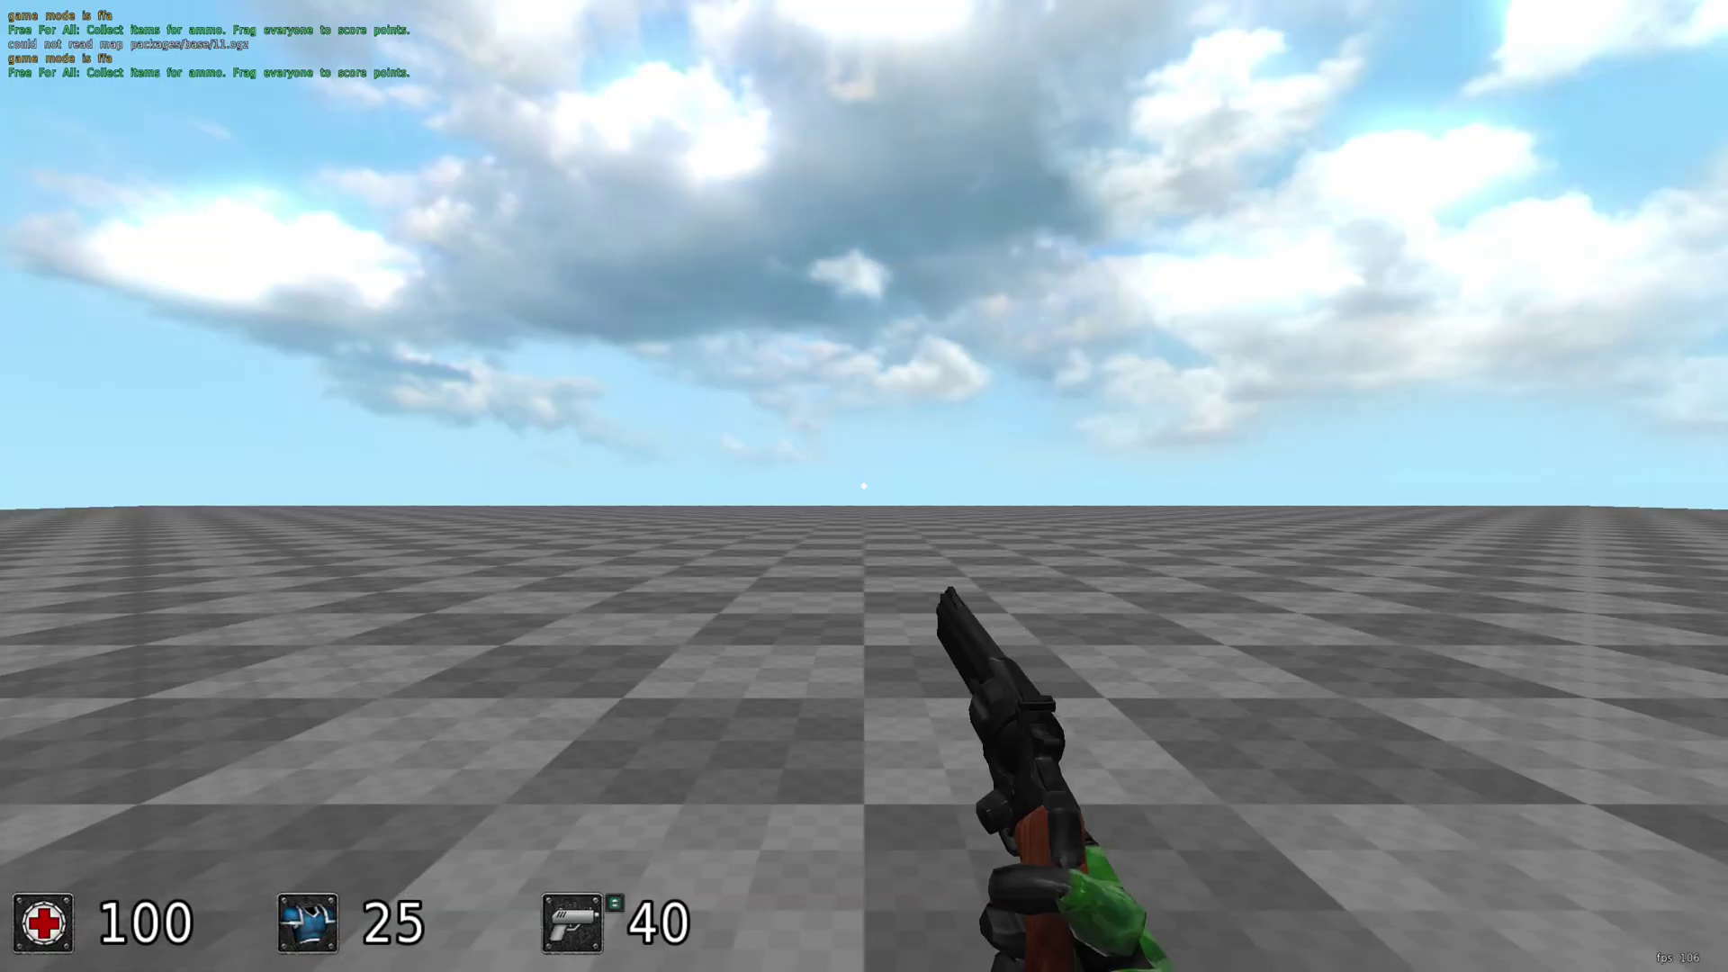
- Turn on edit mode, approach the floor, and push one grid square down into a hole and pull it back
{"action": "key", "text": "e"}
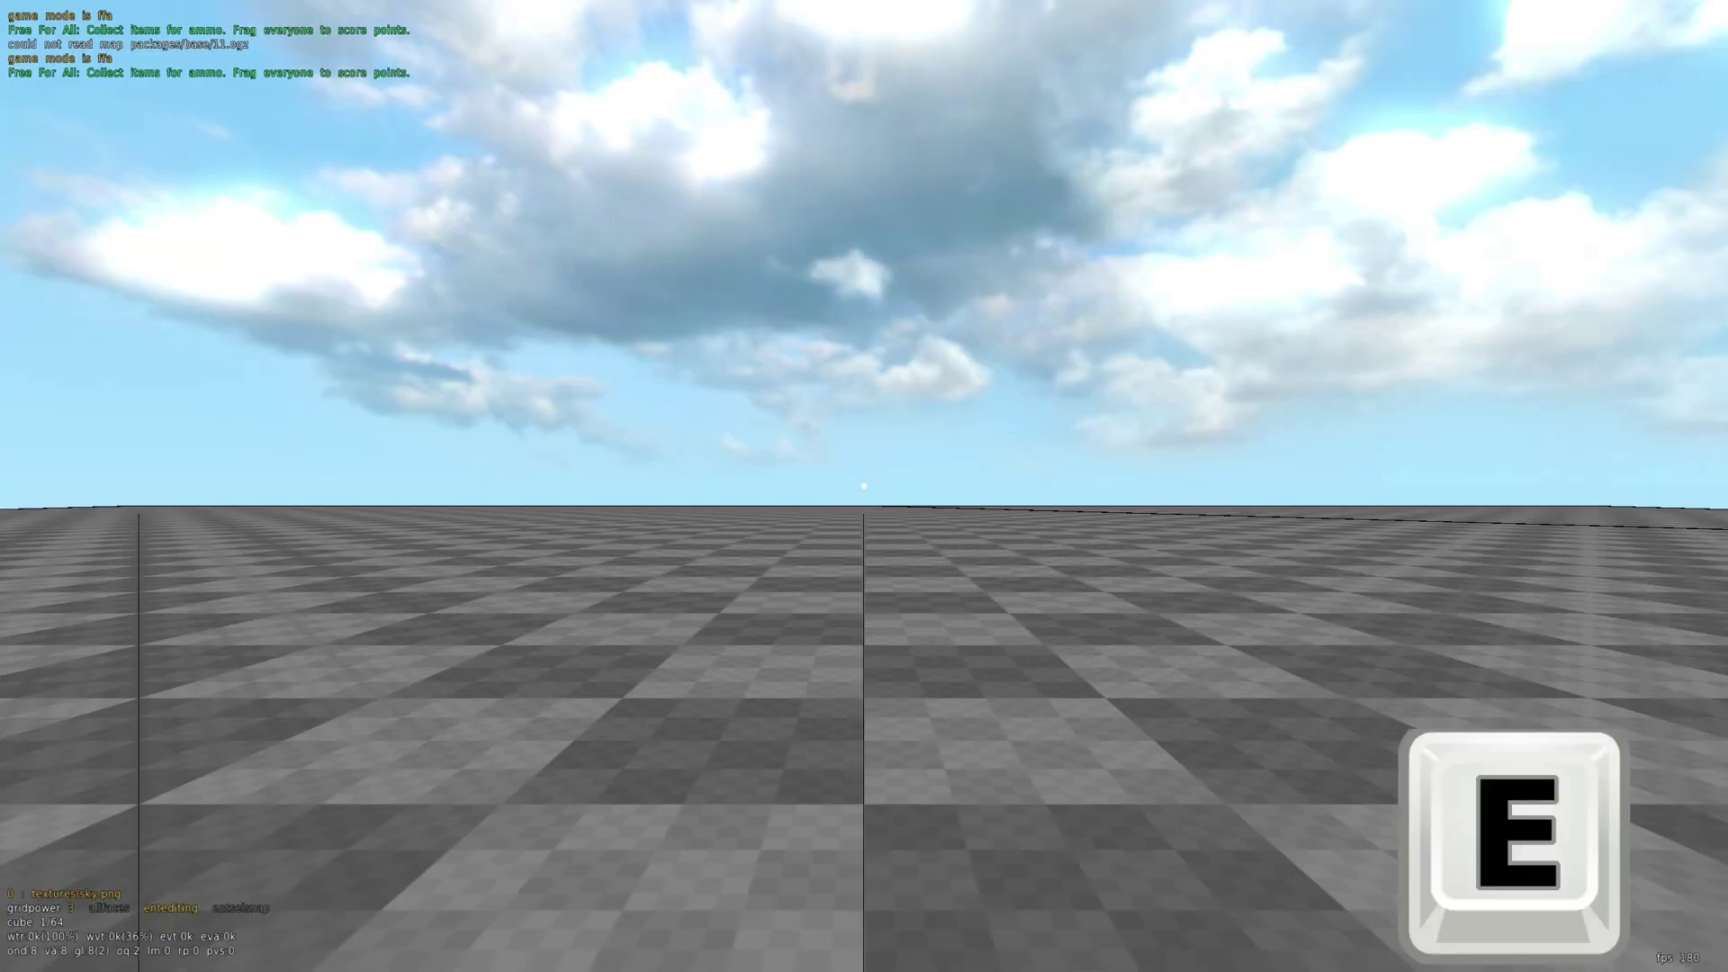
{"action": "key", "text": "s"}
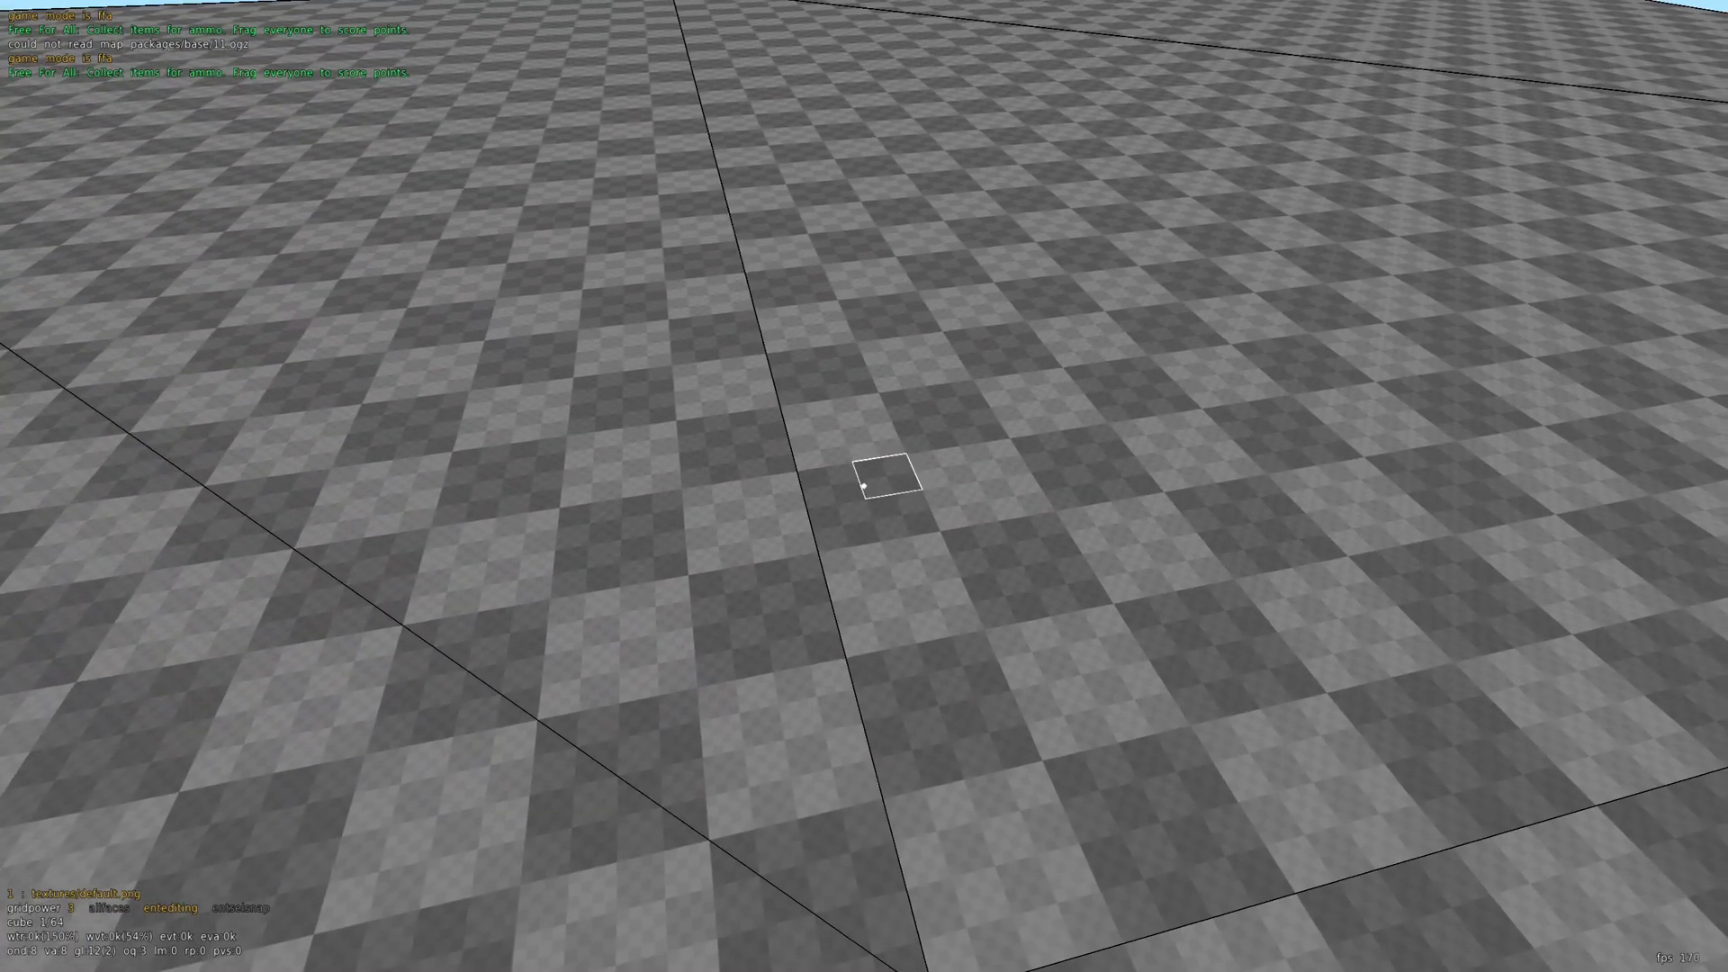
{"action": "key", "text": "w"}
{"action": "key", "text": "w"}
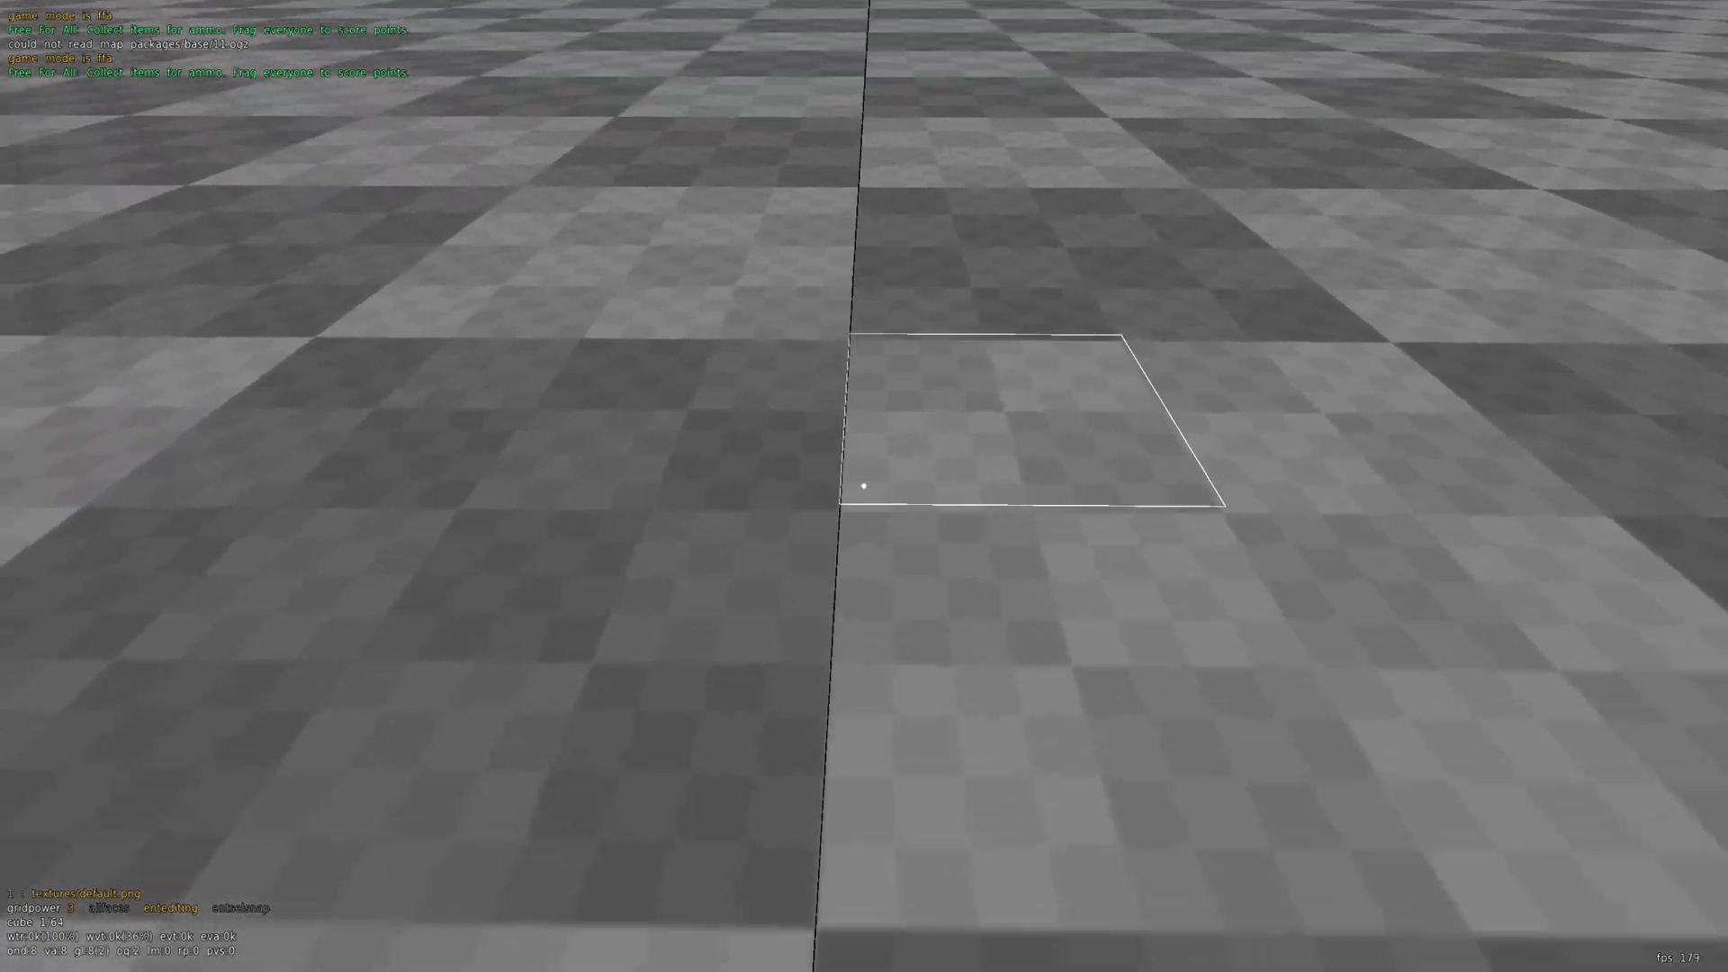
{"action": "key", "text": "s"}
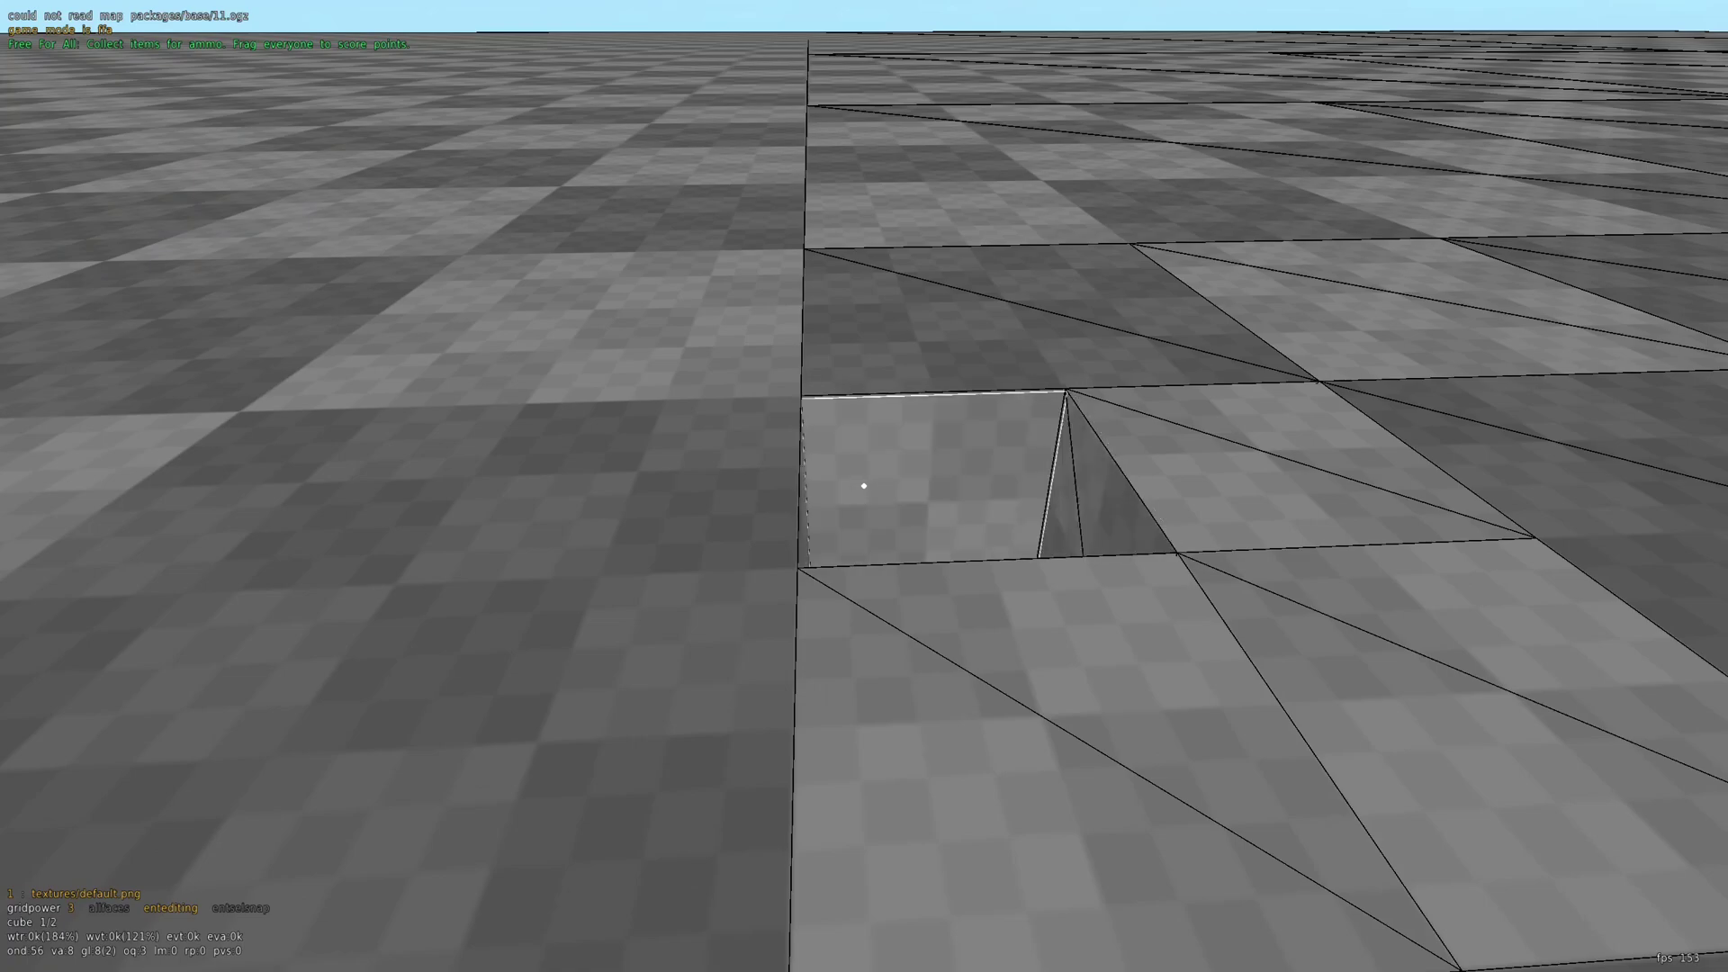
{"action": "scroll", "coordinate": [864, 486], "scroll_direction": "up", "scroll_amount": 1}
{"action": "scroll", "coordinate": [864, 486], "scroll_direction": "down", "scroll_amount": 1}
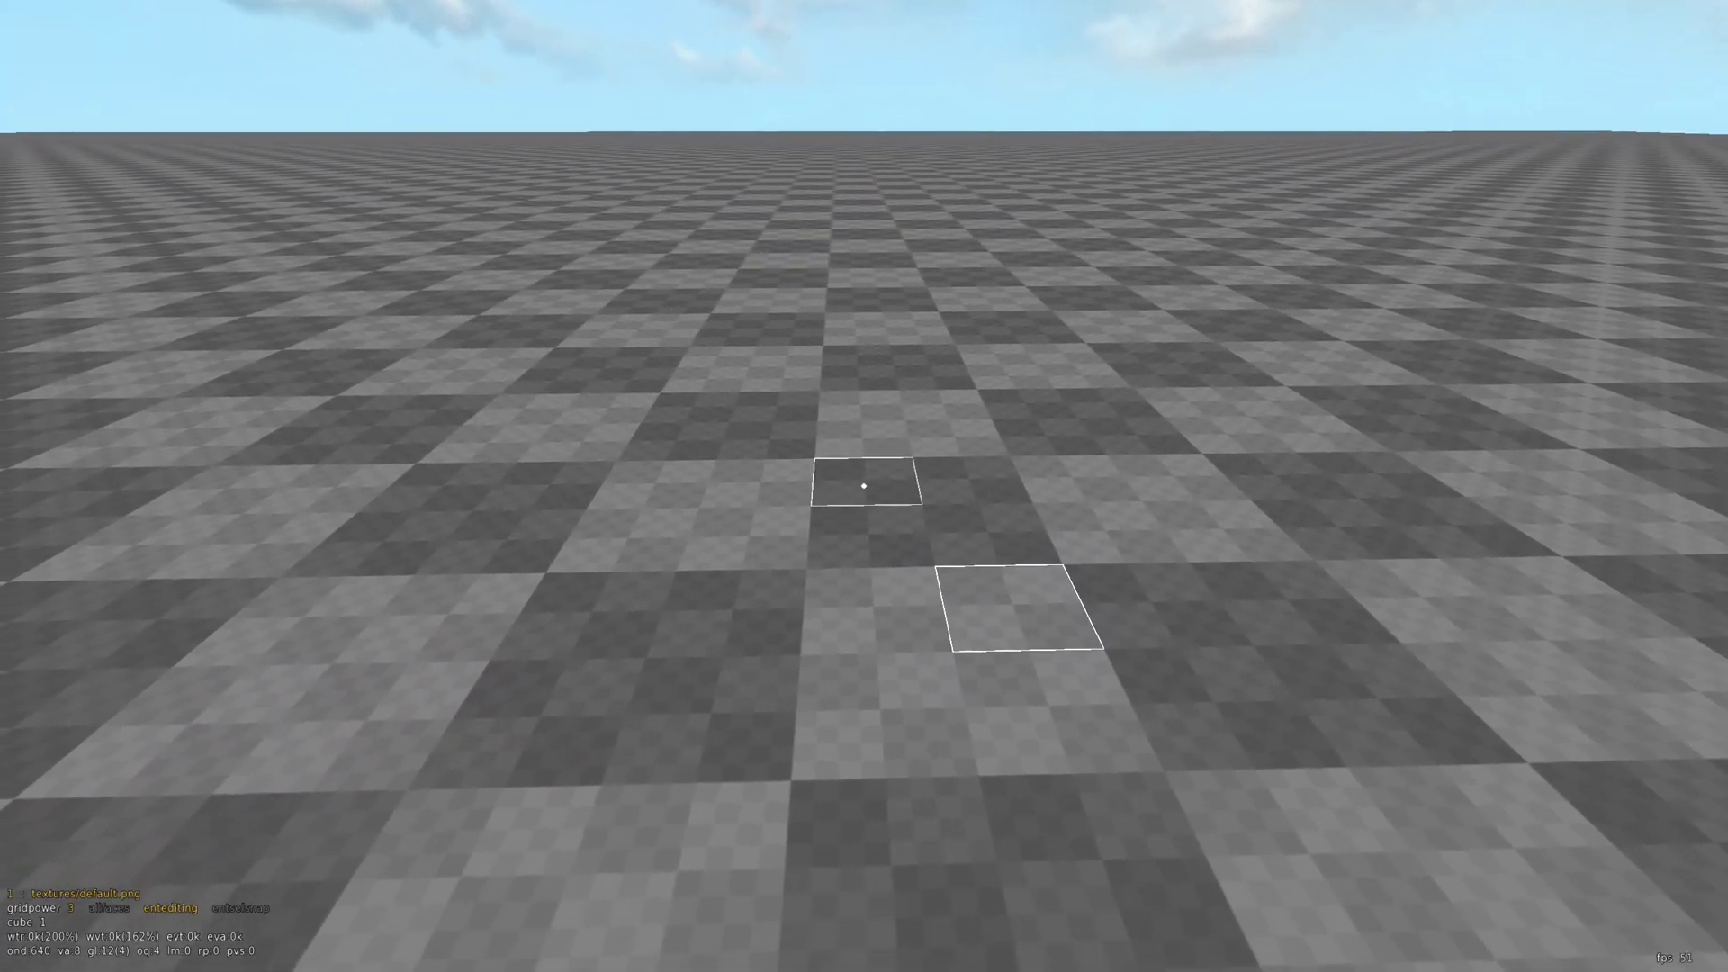
- Select a grid square on the floor and pull it up into a column two cubes high
{"action": "left_click", "coordinate": [863, 486]}
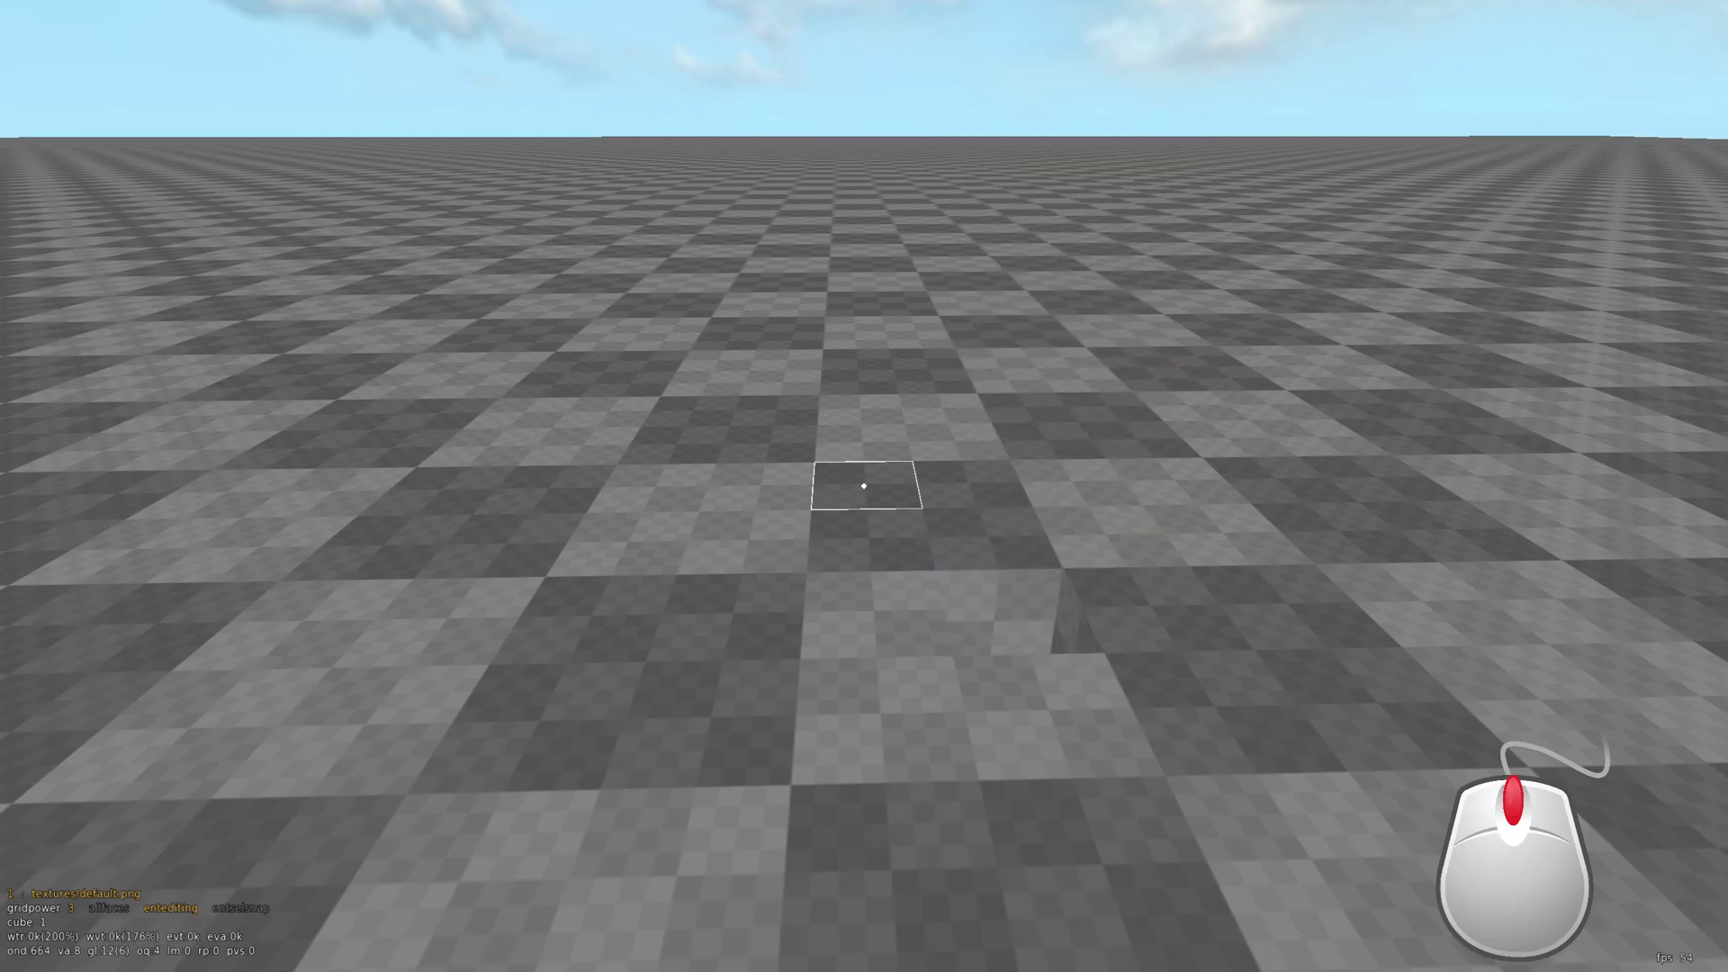
{"action": "scroll", "coordinate": [864, 486], "scroll_direction": "down", "scroll_amount": 5}
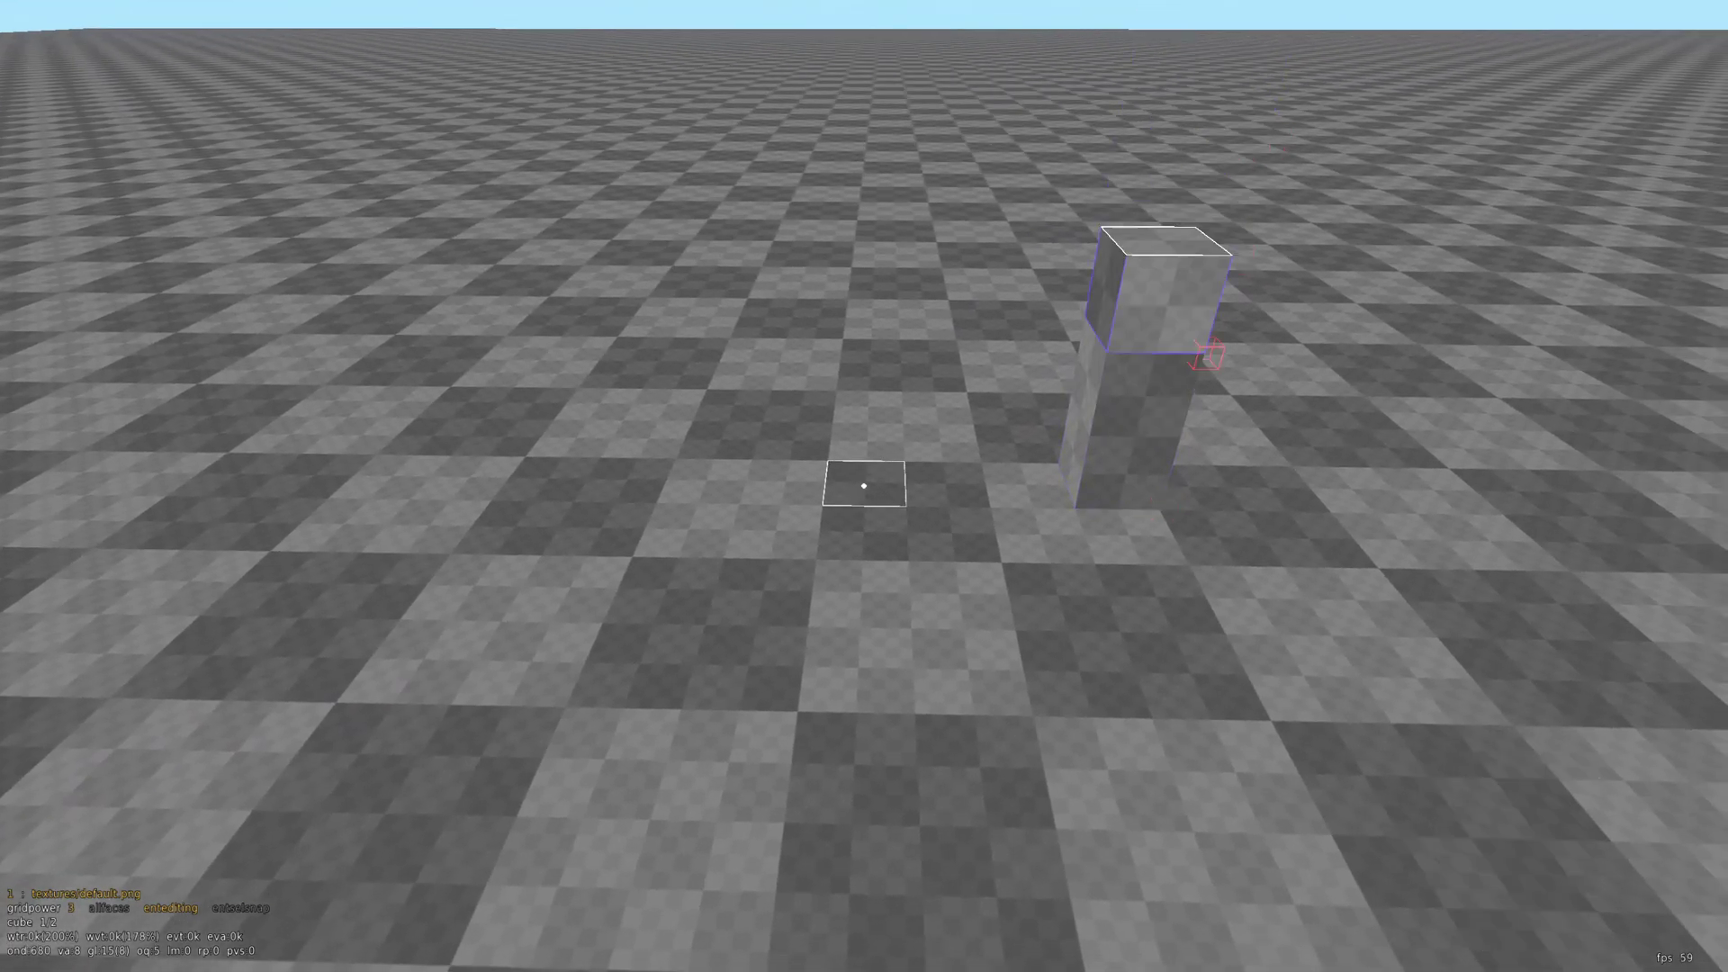
- Clear the selection, then select another floor square near the column and pull it up one cube high
{"action": "key", "text": "space"}
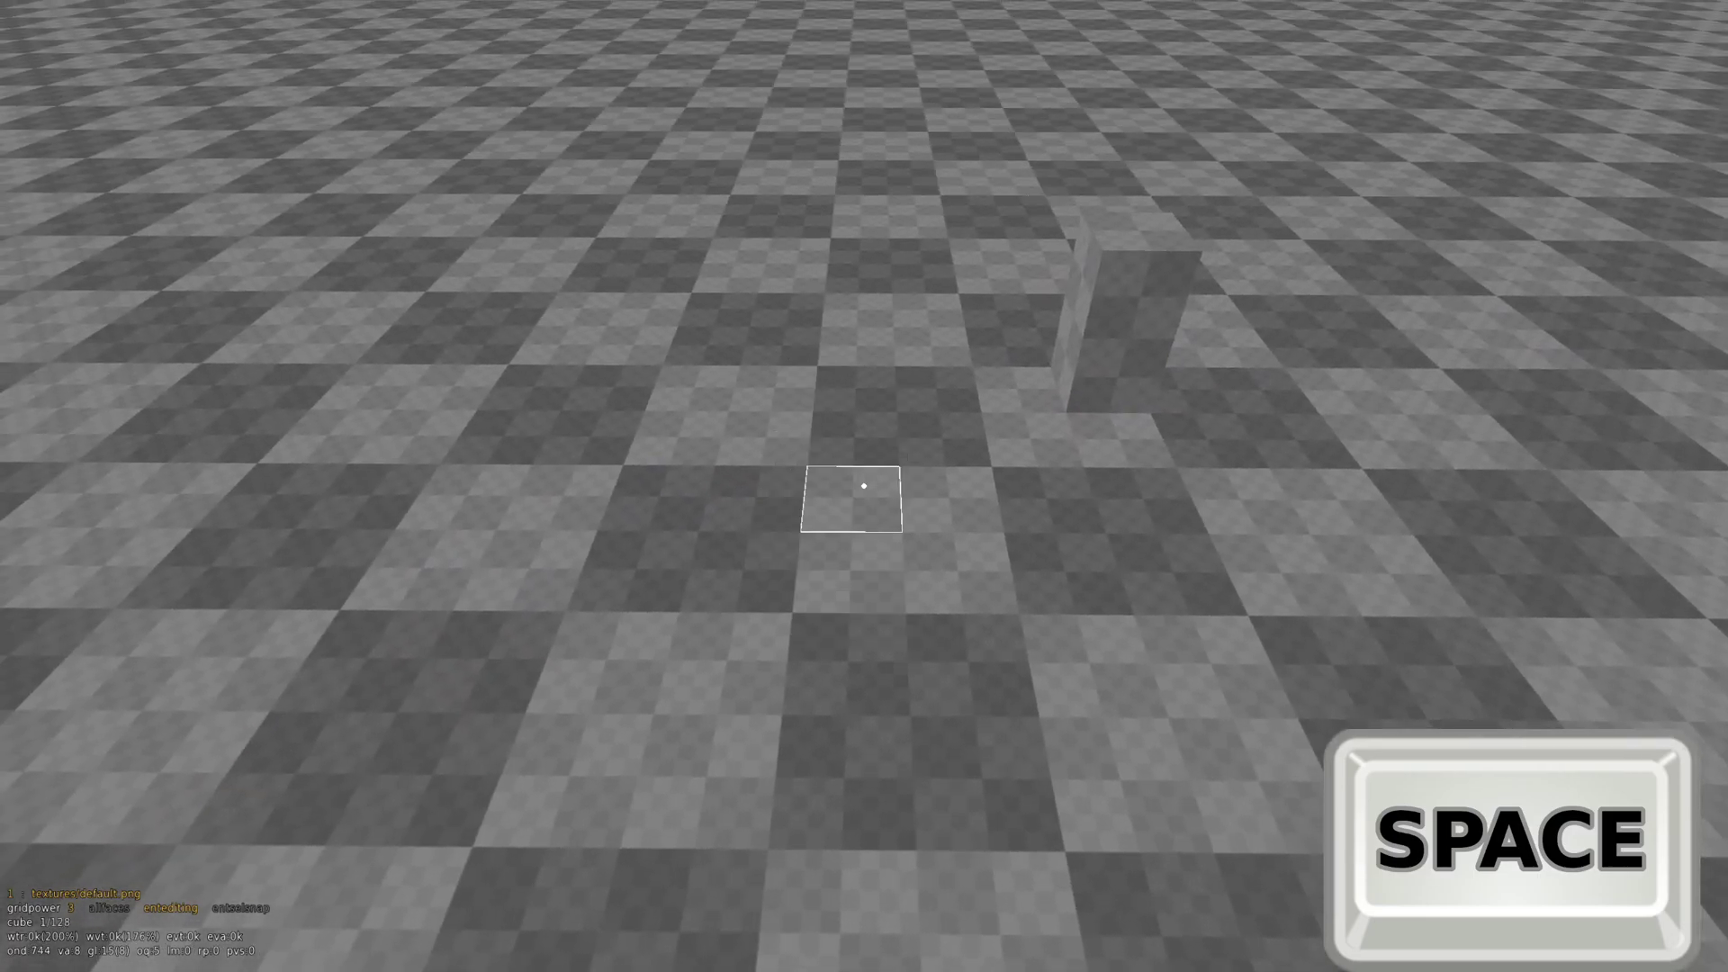
{"action": "scroll", "coordinate": [864, 486], "scroll_direction": "down", "scroll_amount": 4}
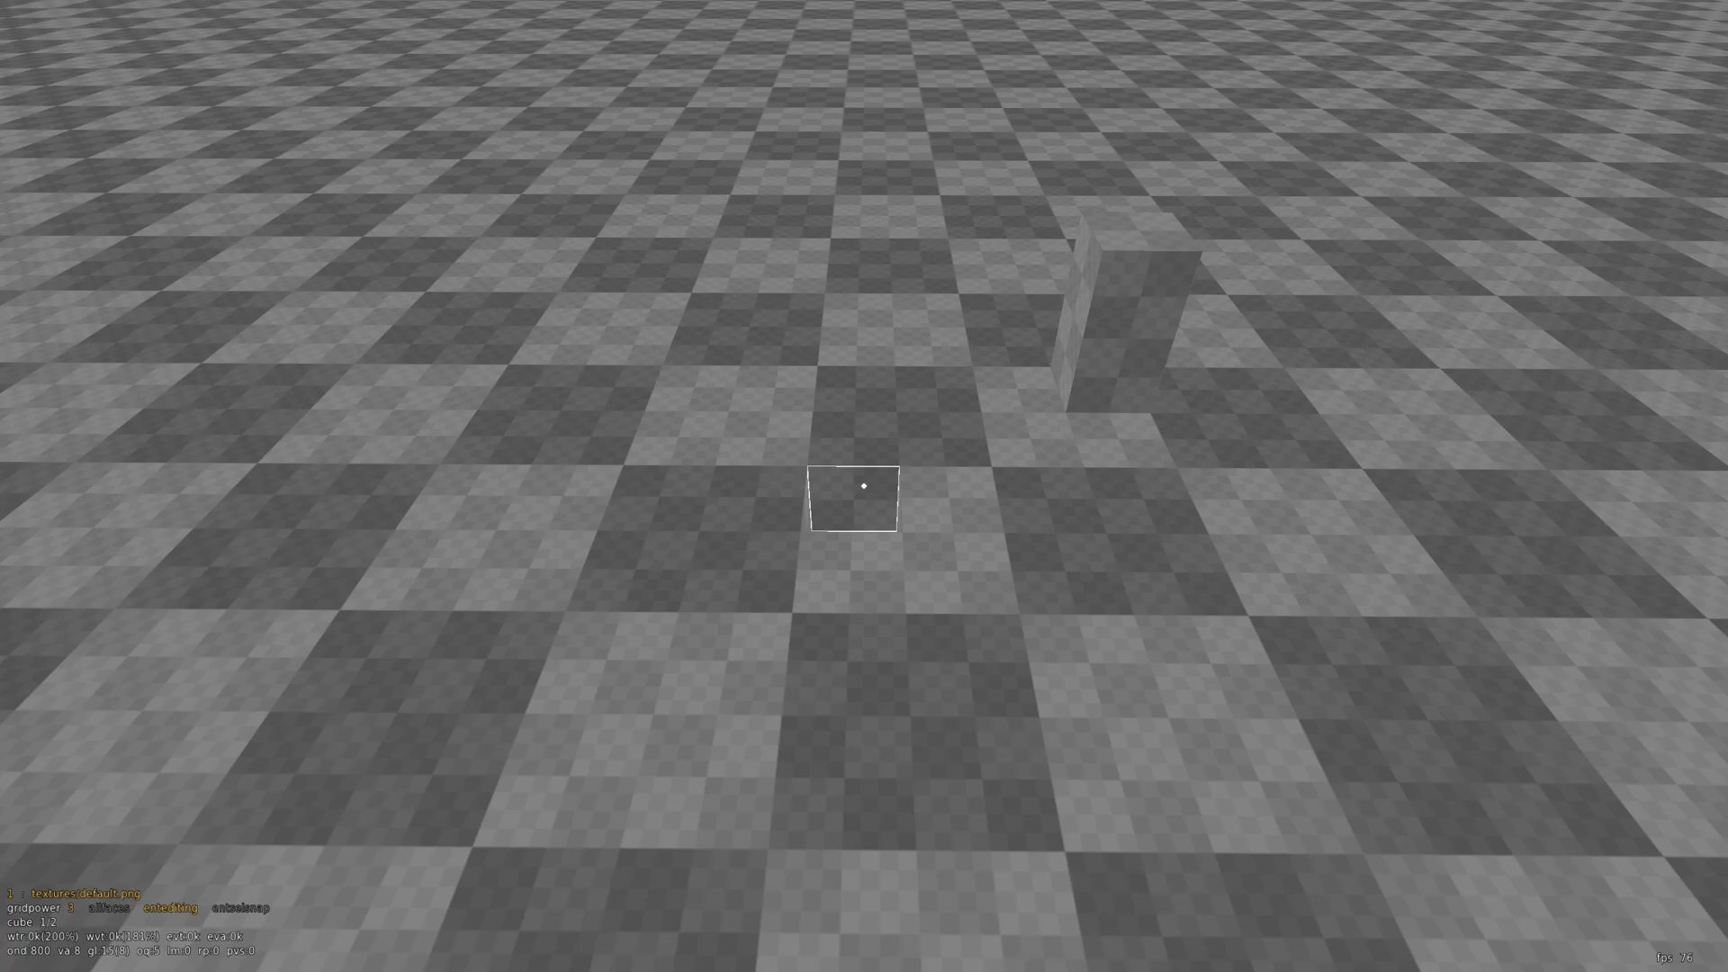
{"action": "left_click", "coordinate": [864, 486]}
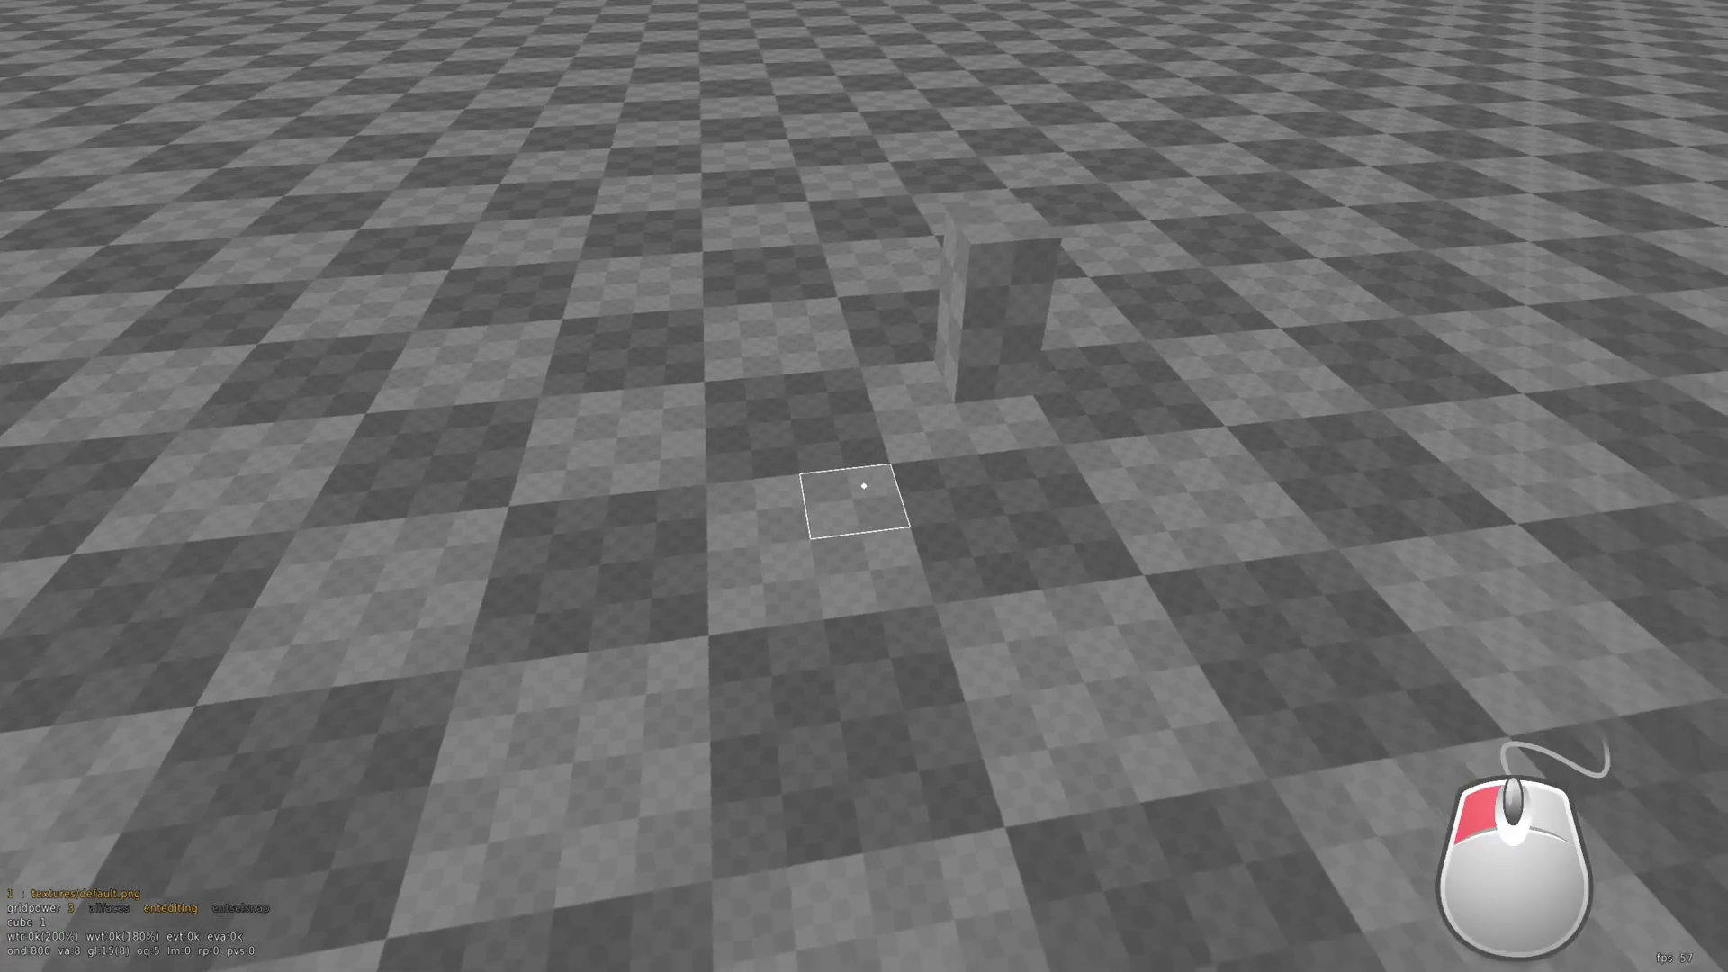
{"action": "middle_click", "coordinate": [864, 486]}
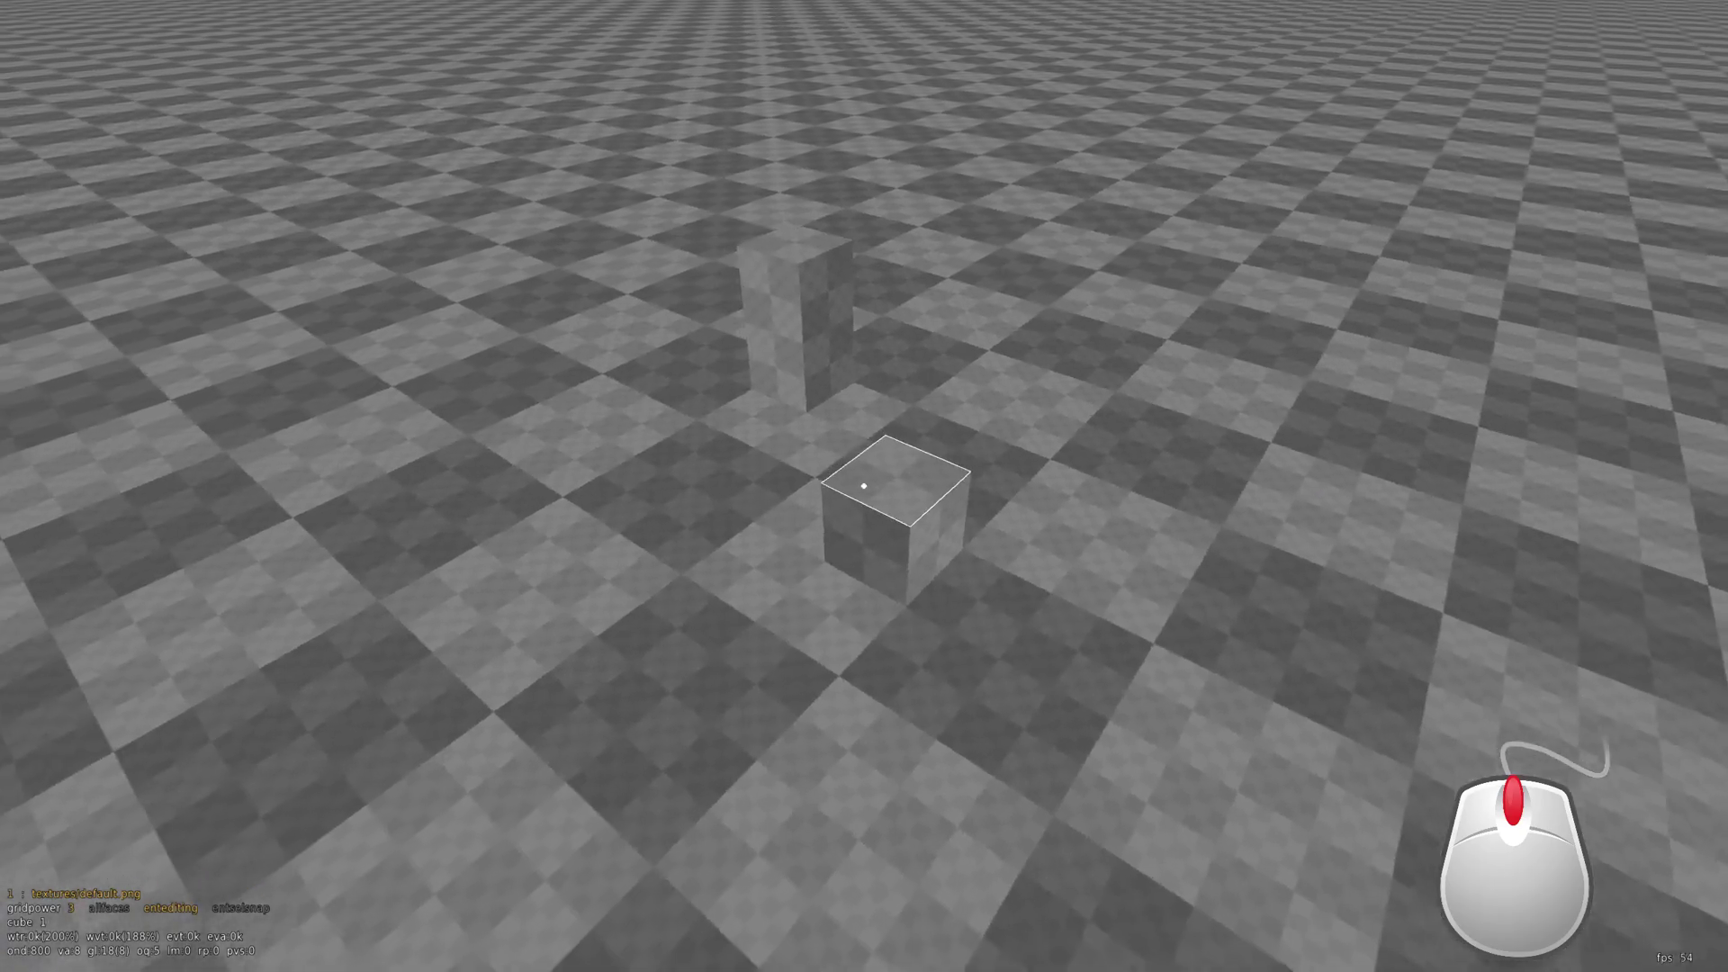
- Select the raised cube and examine its selection outline and corner marker from several sides and heights
{"action": "left_click", "coordinate": [864, 486]}
{"action": "key", "text": "w"}
{"action": "key", "text": "d"}
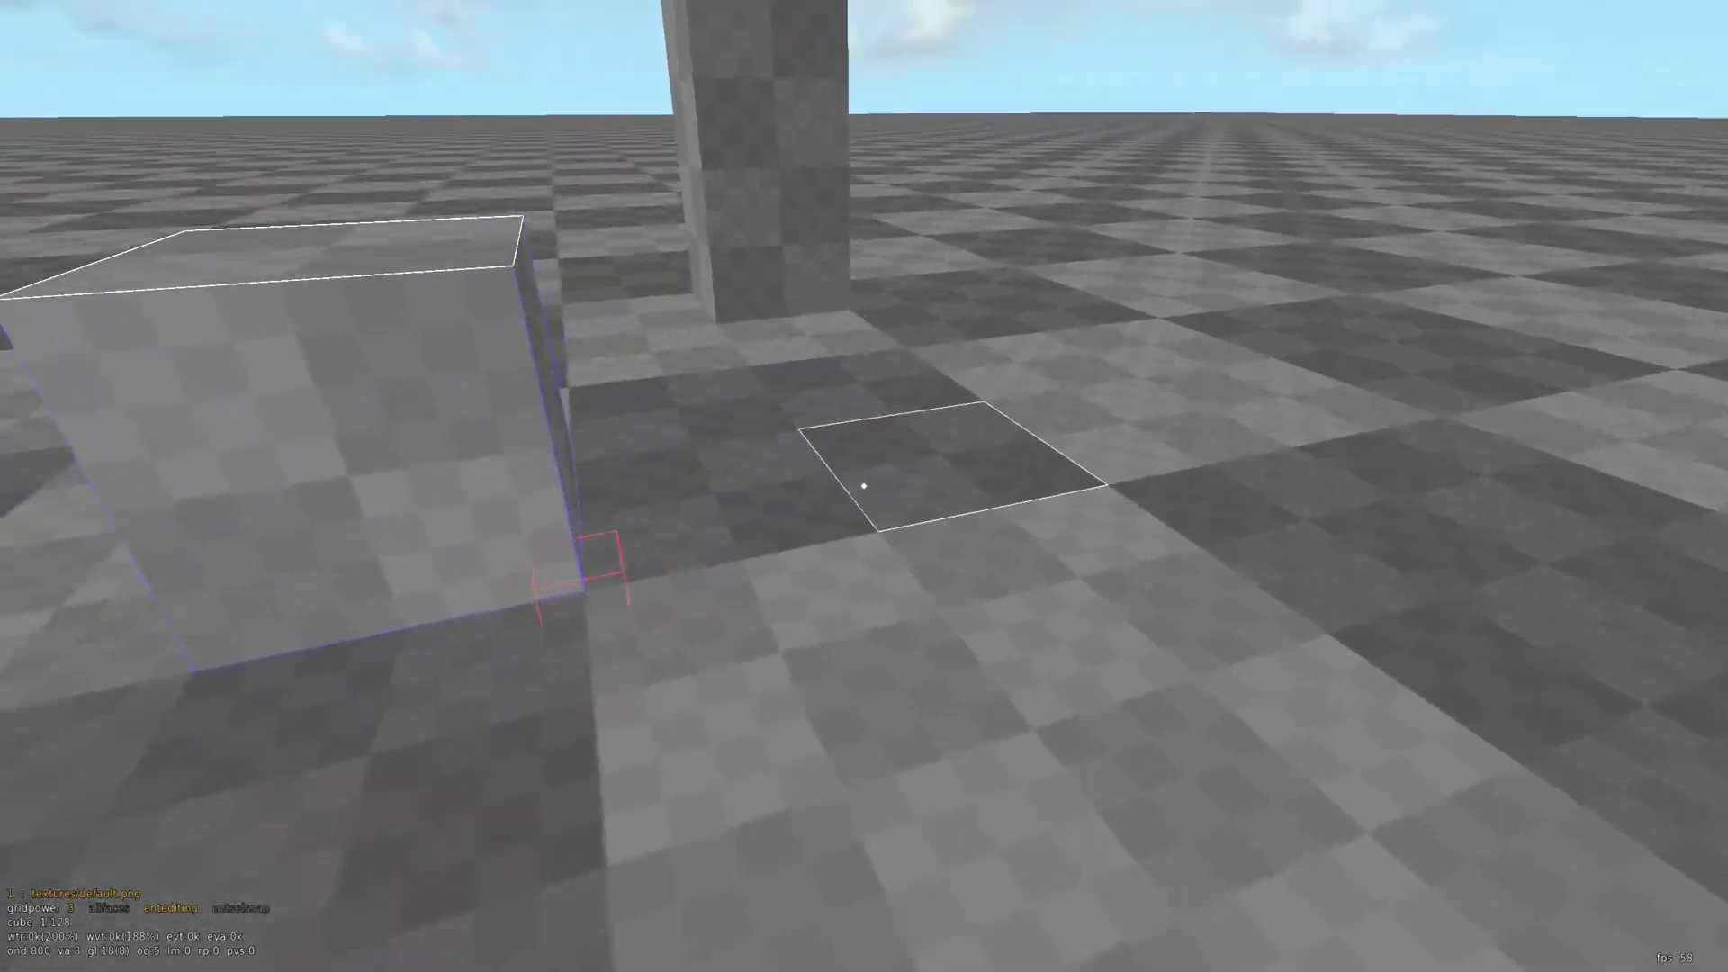
{"action": "key", "text": "w"}
{"action": "key", "text": "w"}
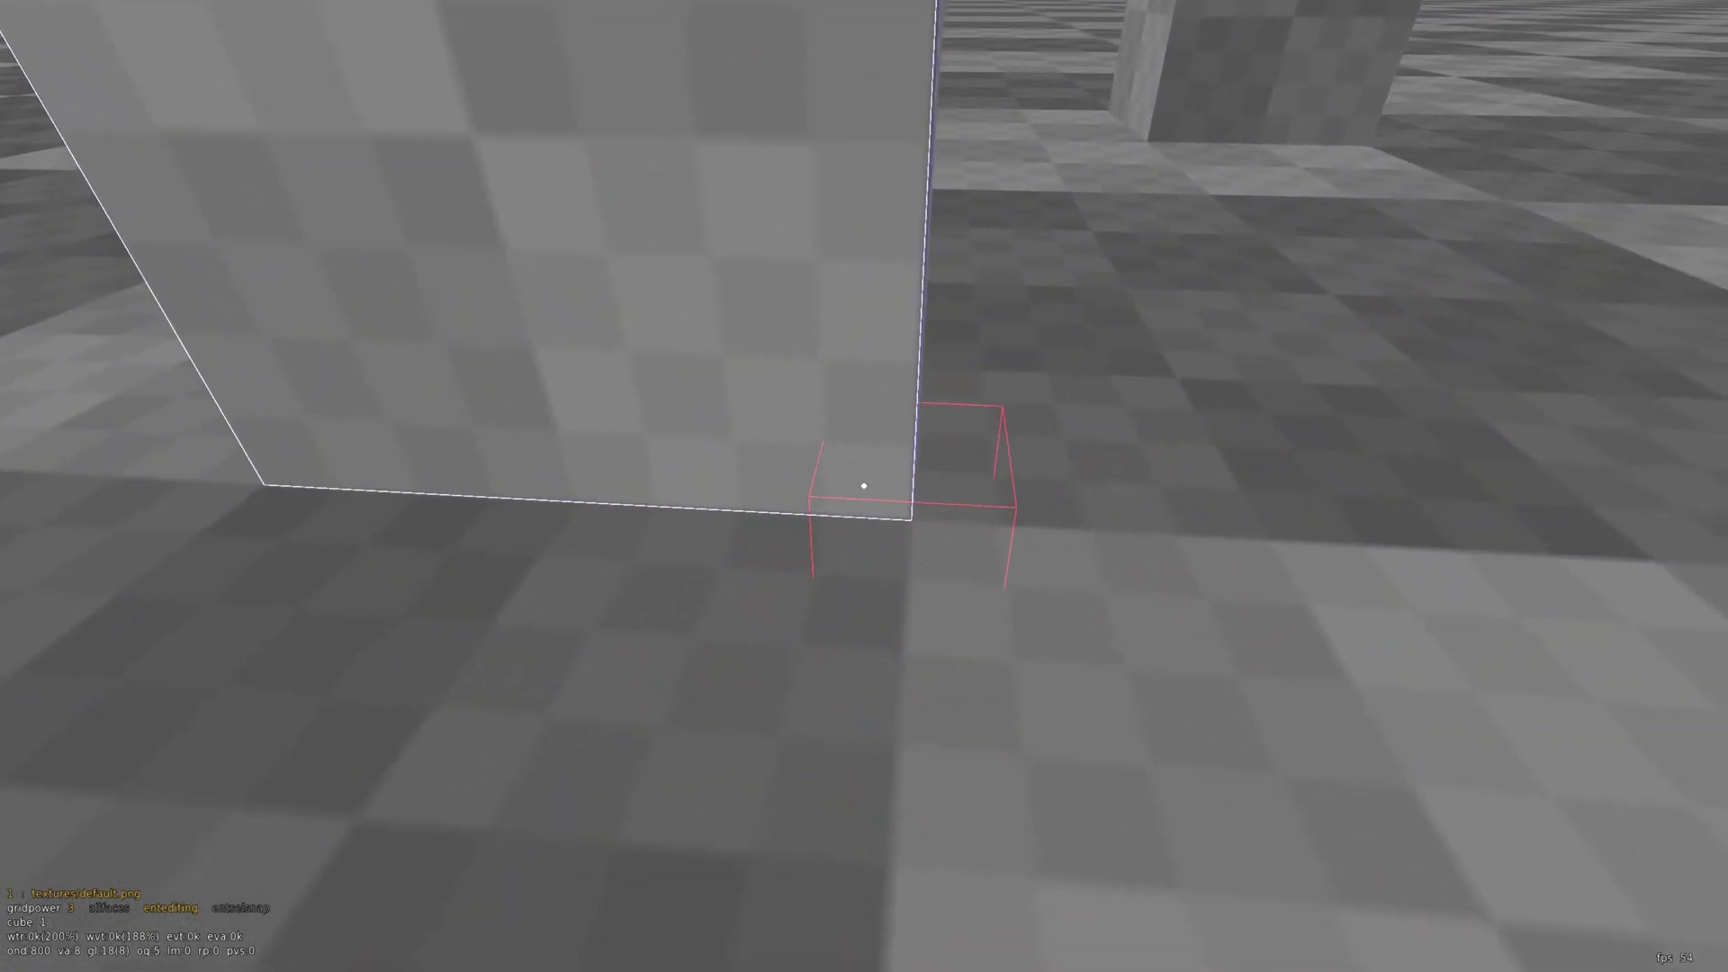
{"action": "key", "text": "s"}
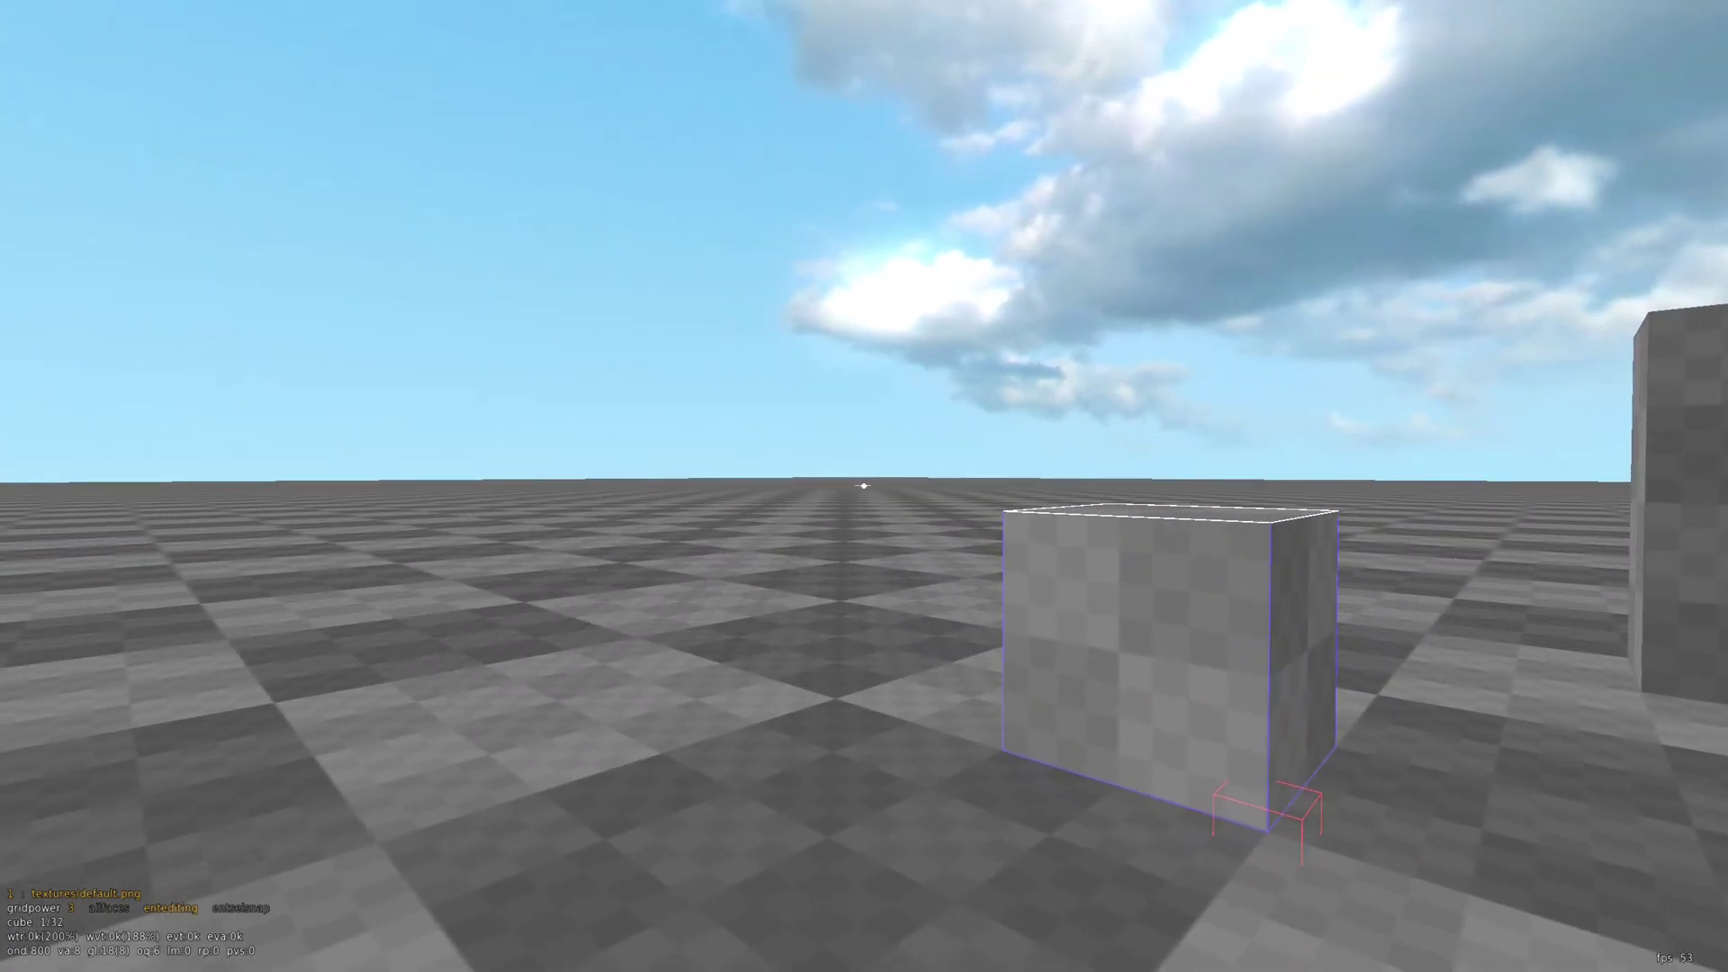
{"action": "key", "text": "a"}
{"action": "key", "text": "d"}
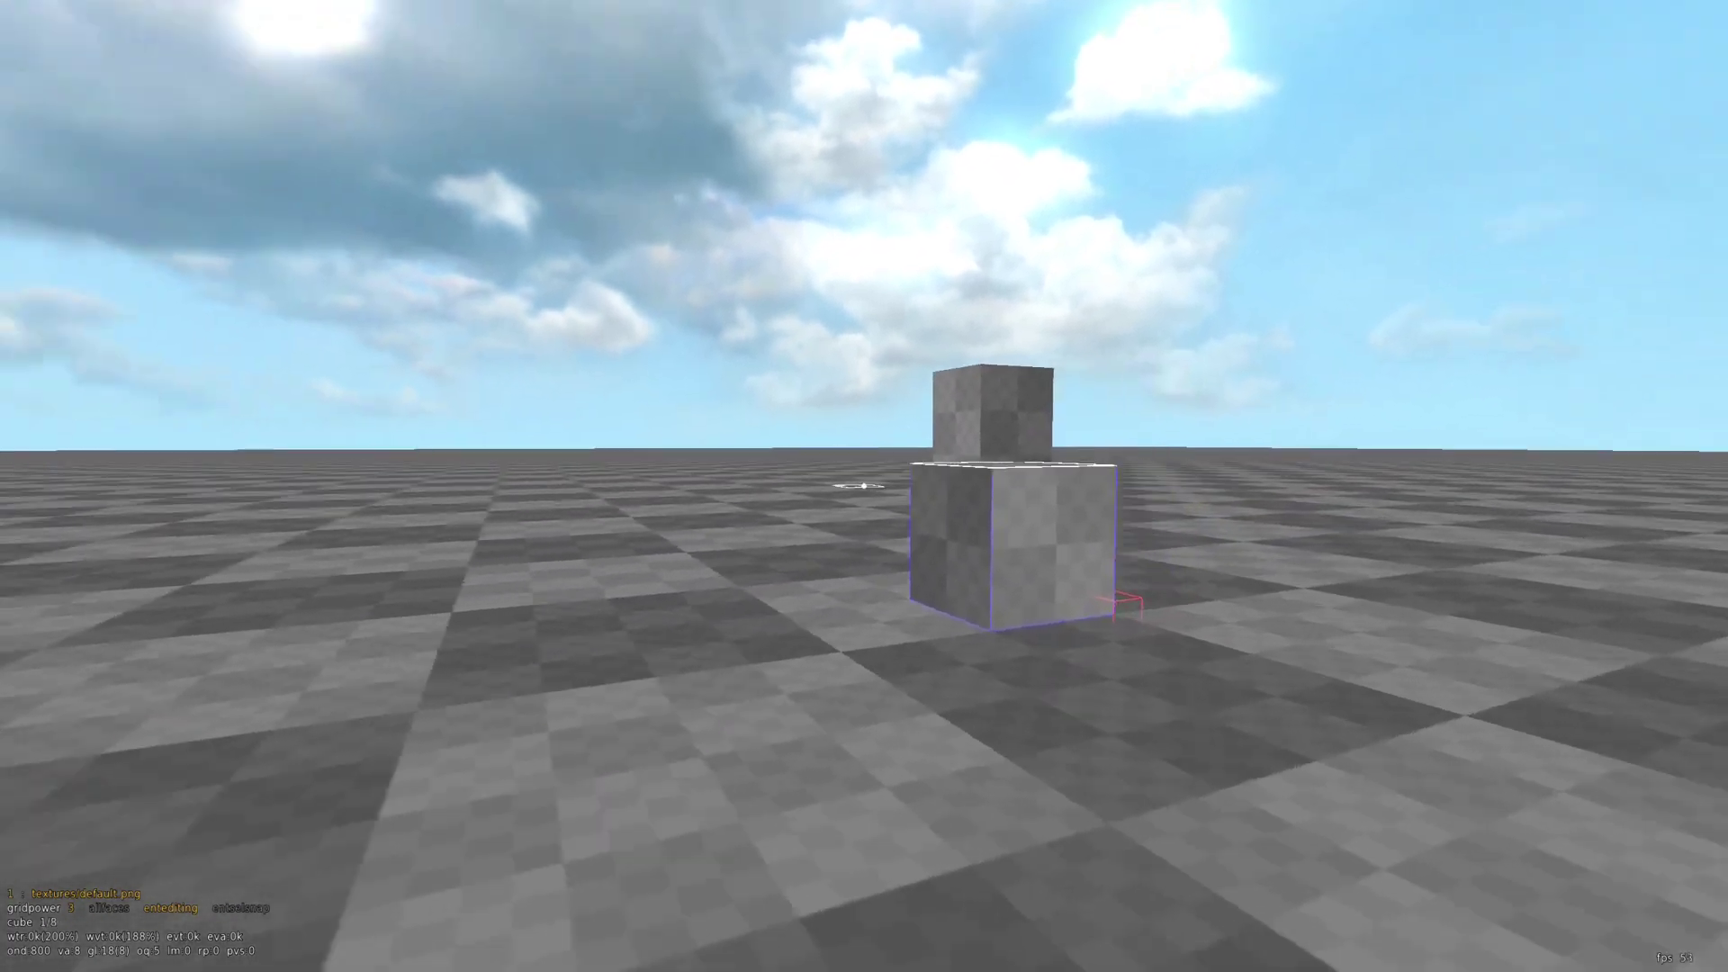
{"action": "key", "text": "w"}
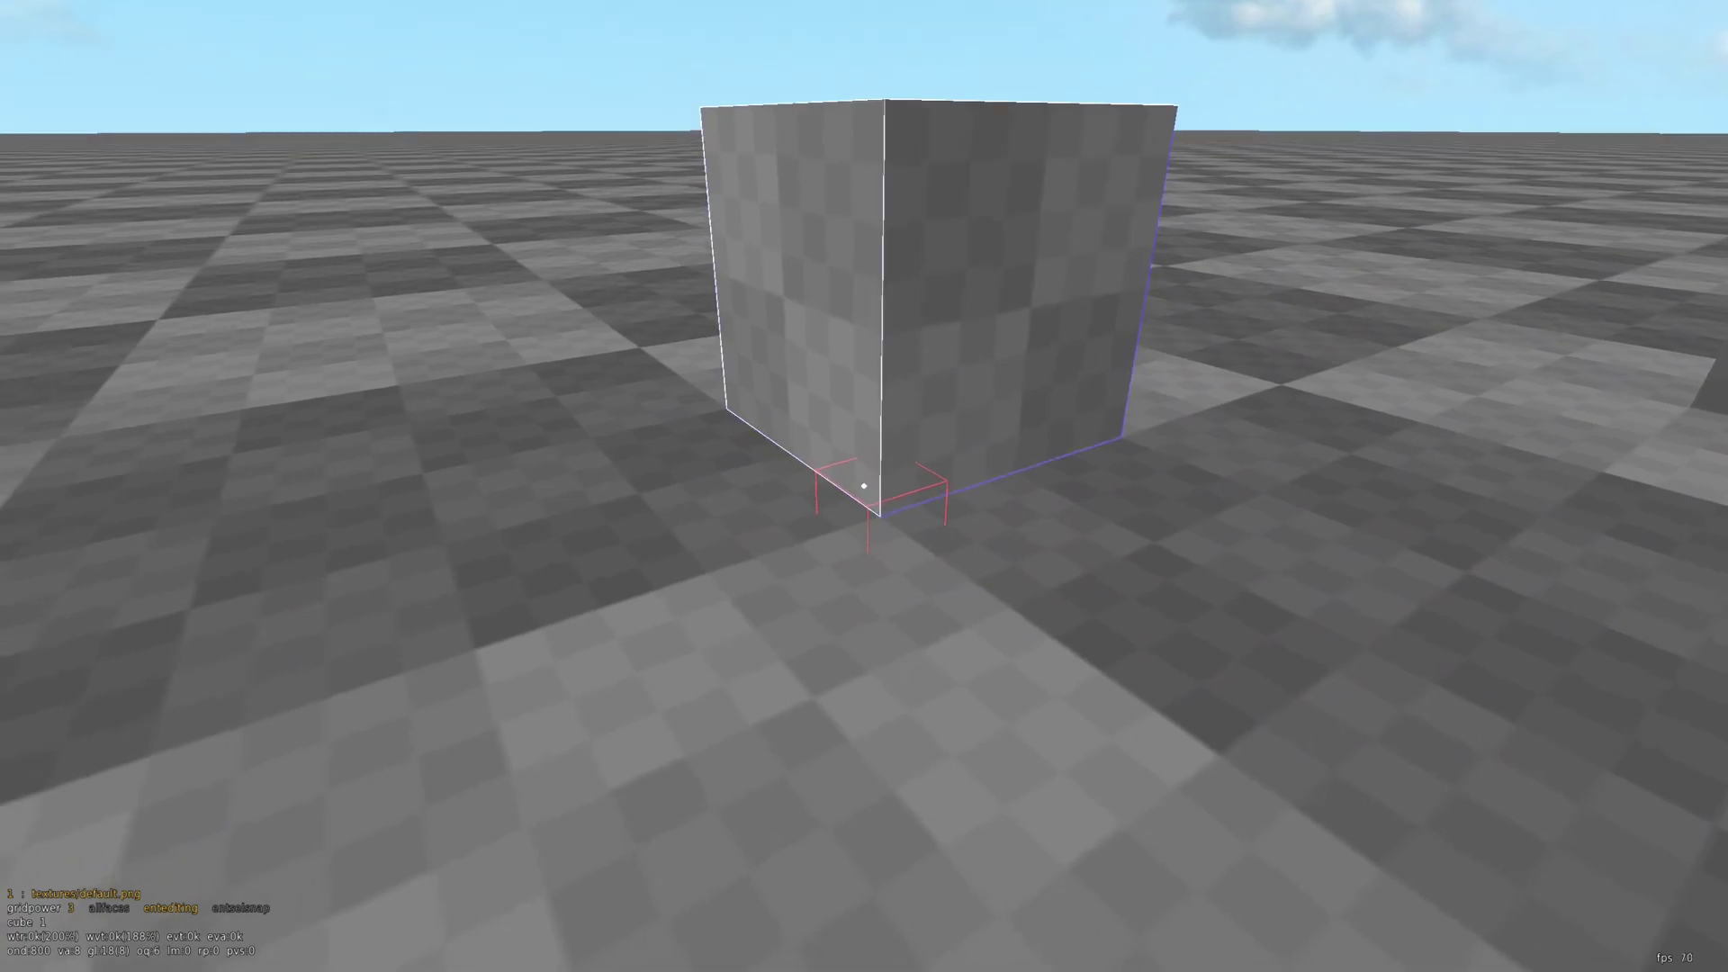
{"action": "key", "text": "a"}
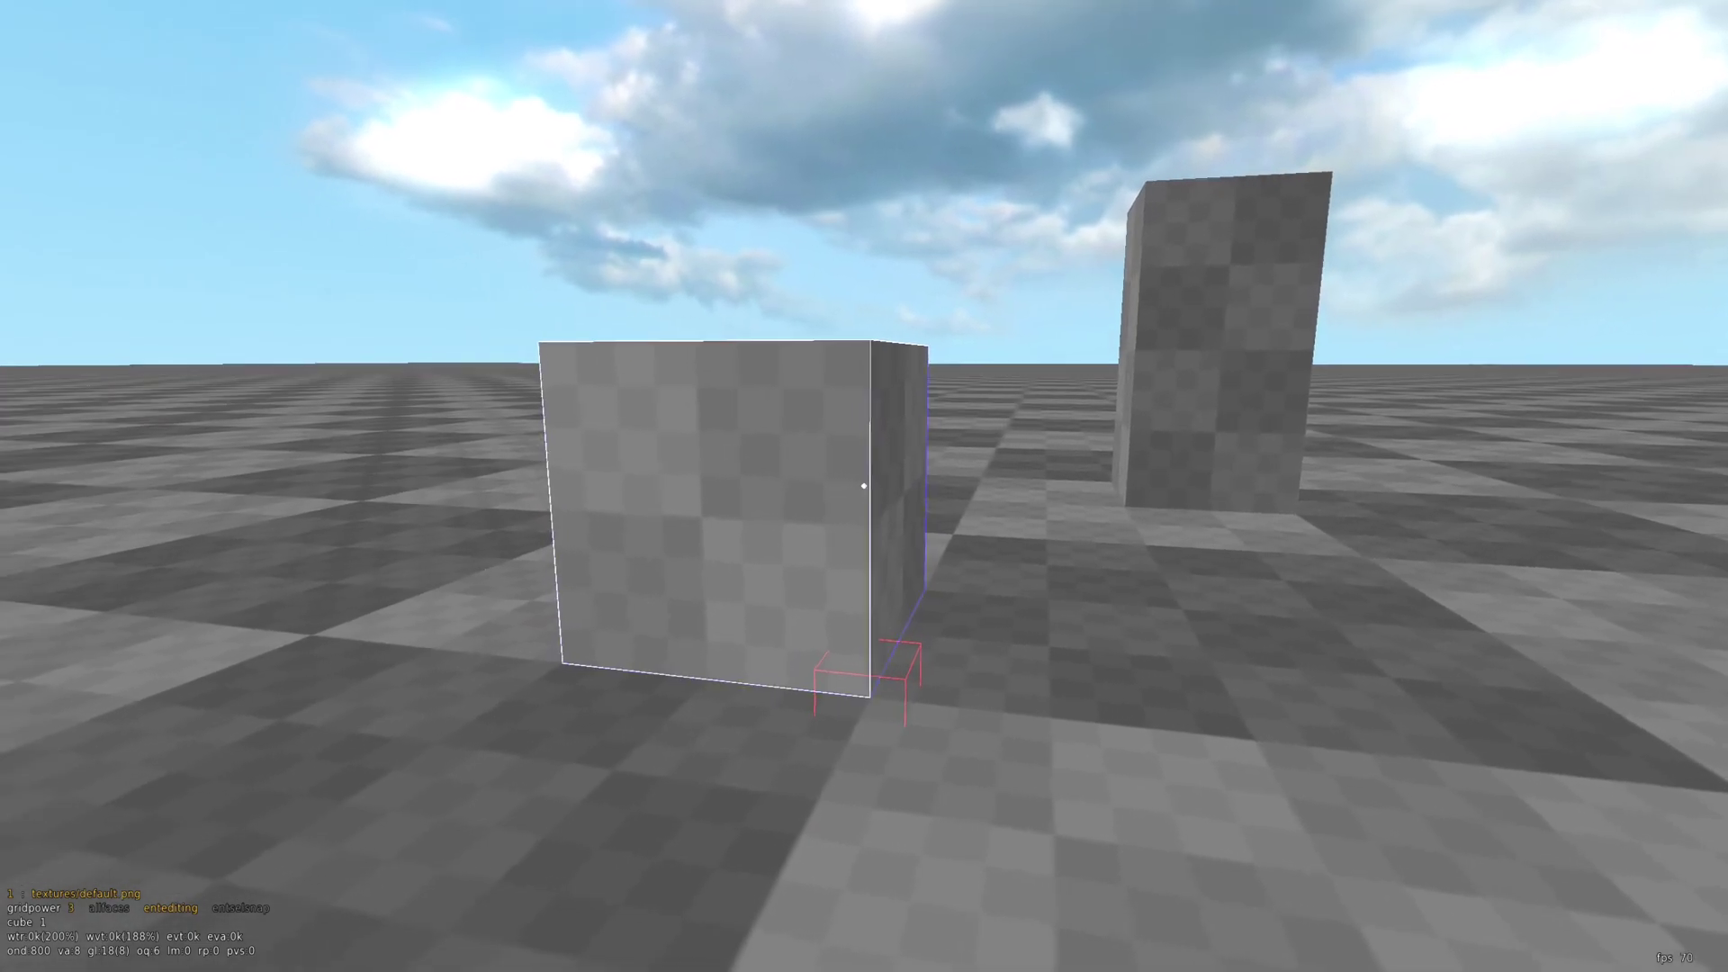
- Pull the selected cube up into a two-cube column, push it back to floor level, and raise it to two cubes again
{"action": "key", "text": "s"}
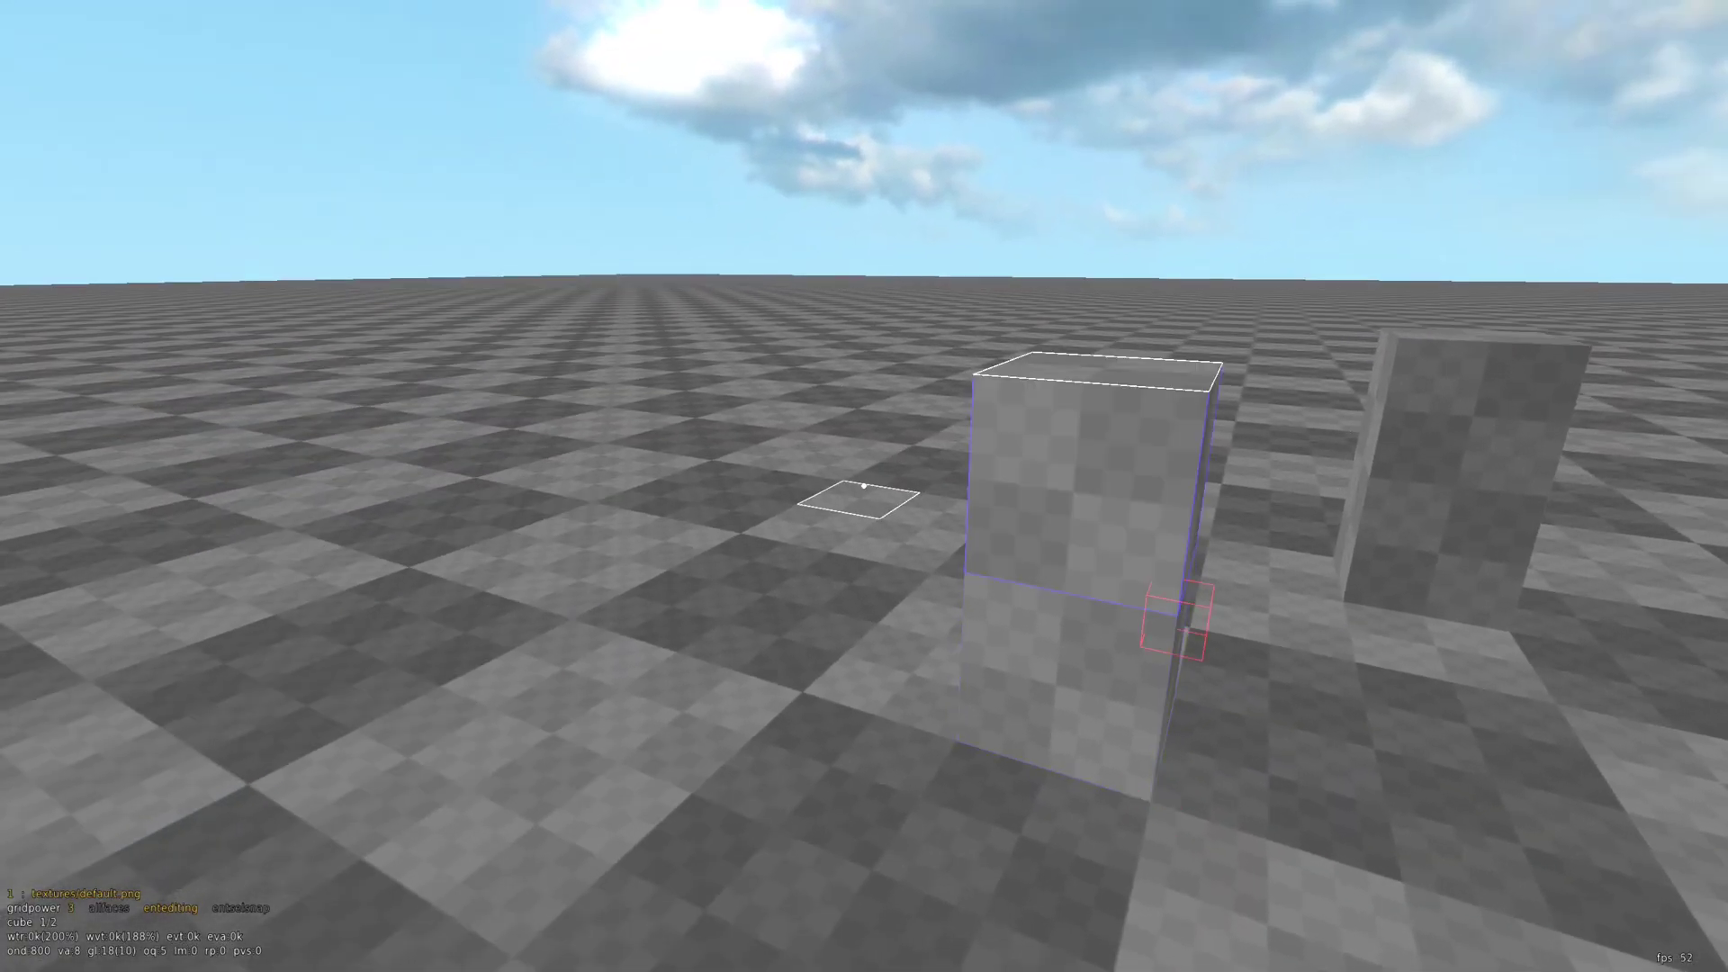
{"action": "scroll", "coordinate": [864, 486], "scroll_direction": "up", "scroll_amount": 1}
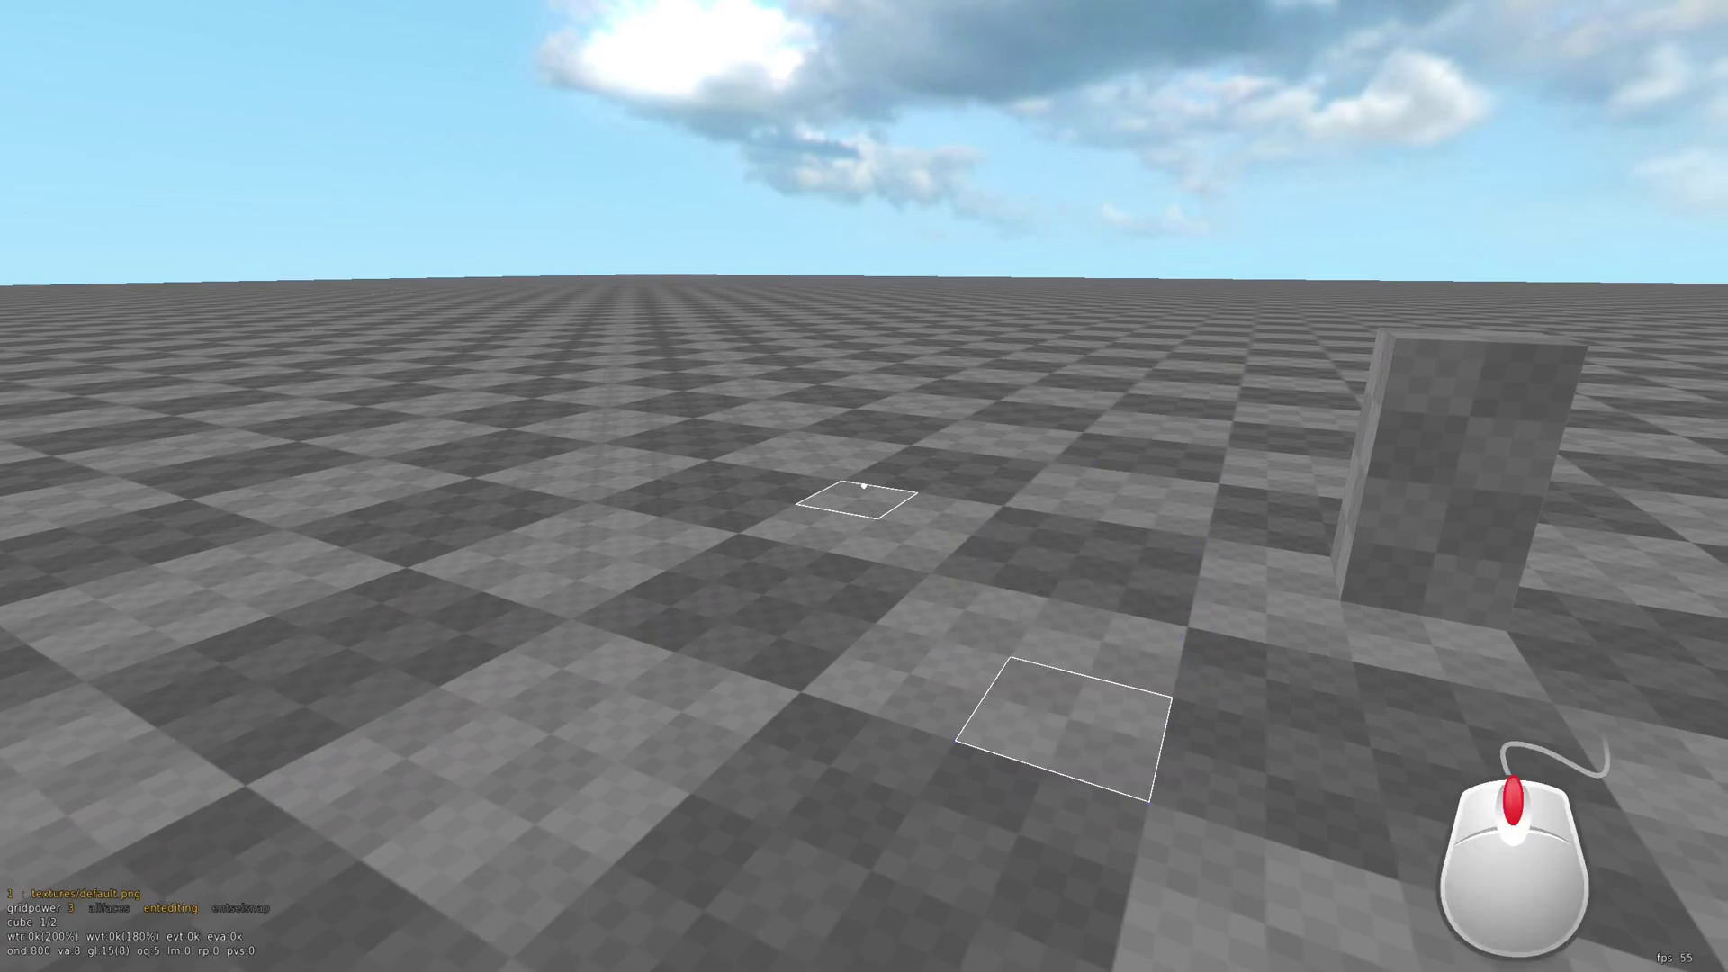
{"action": "scroll", "coordinate": [864, 486], "scroll_direction": "up", "scroll_amount": 2}
{"action": "scroll", "coordinate": [864, 486], "scroll_direction": "down", "scroll_amount": 1}
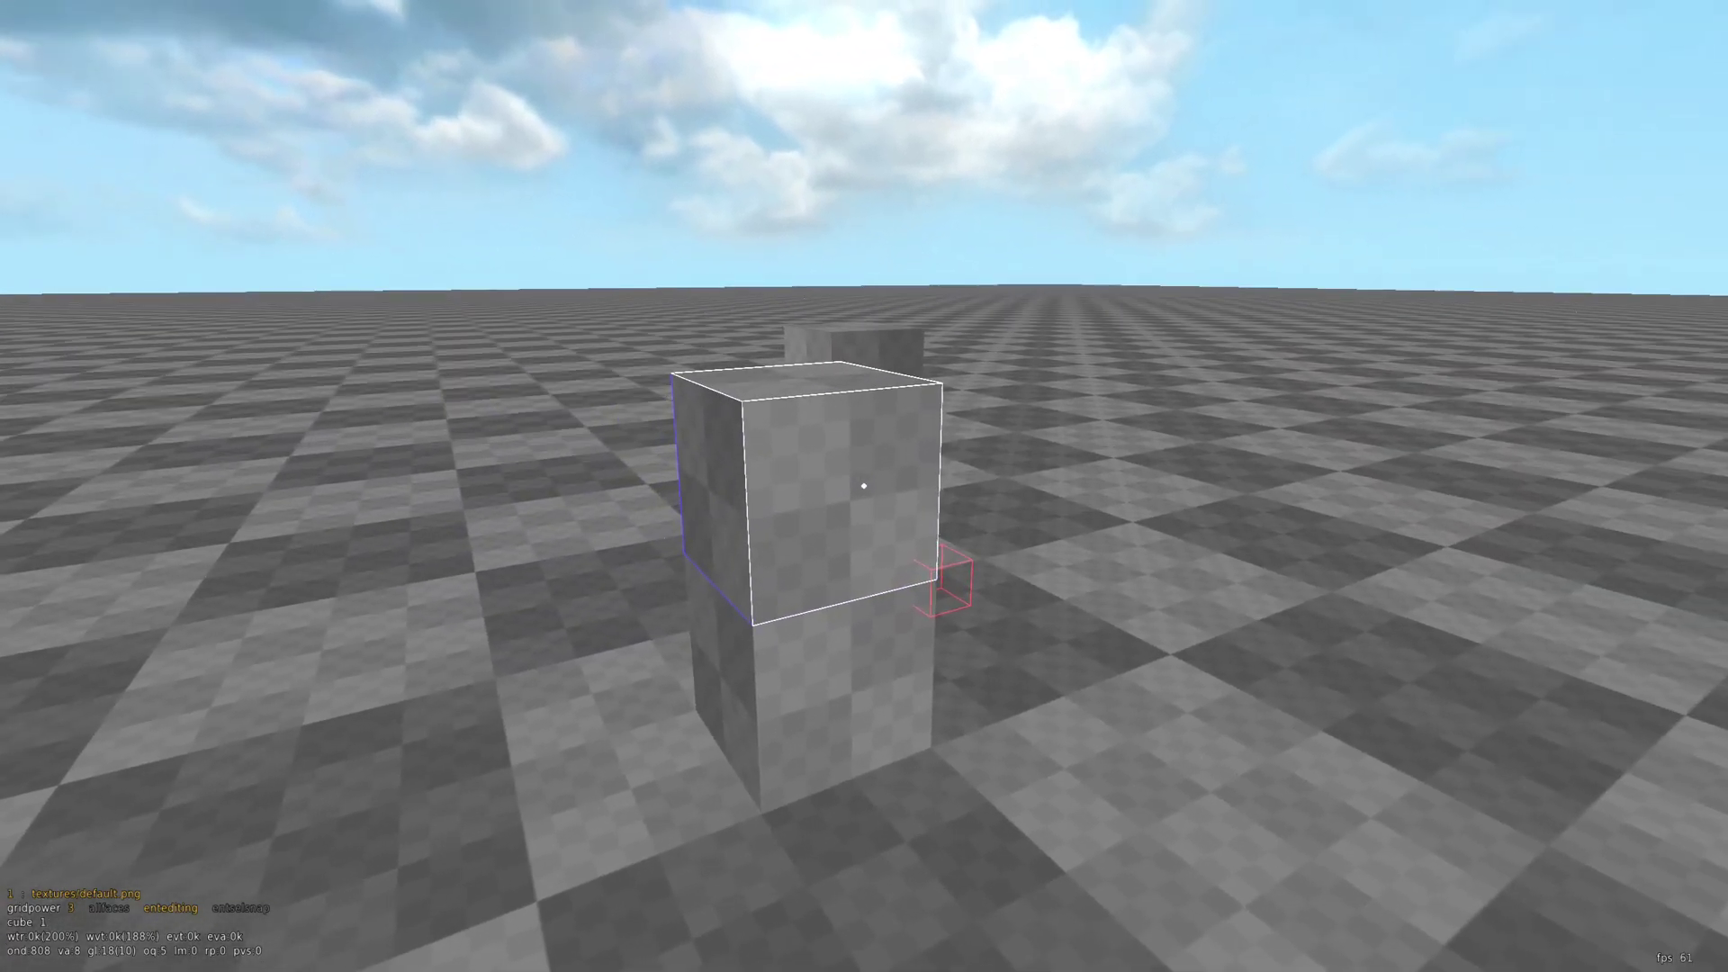
- Select the column's upper side face, pull it out into a horizontal beam and back repeatedly, and leave one overhanging cube
{"action": "right_click", "coordinate": [864, 486]}
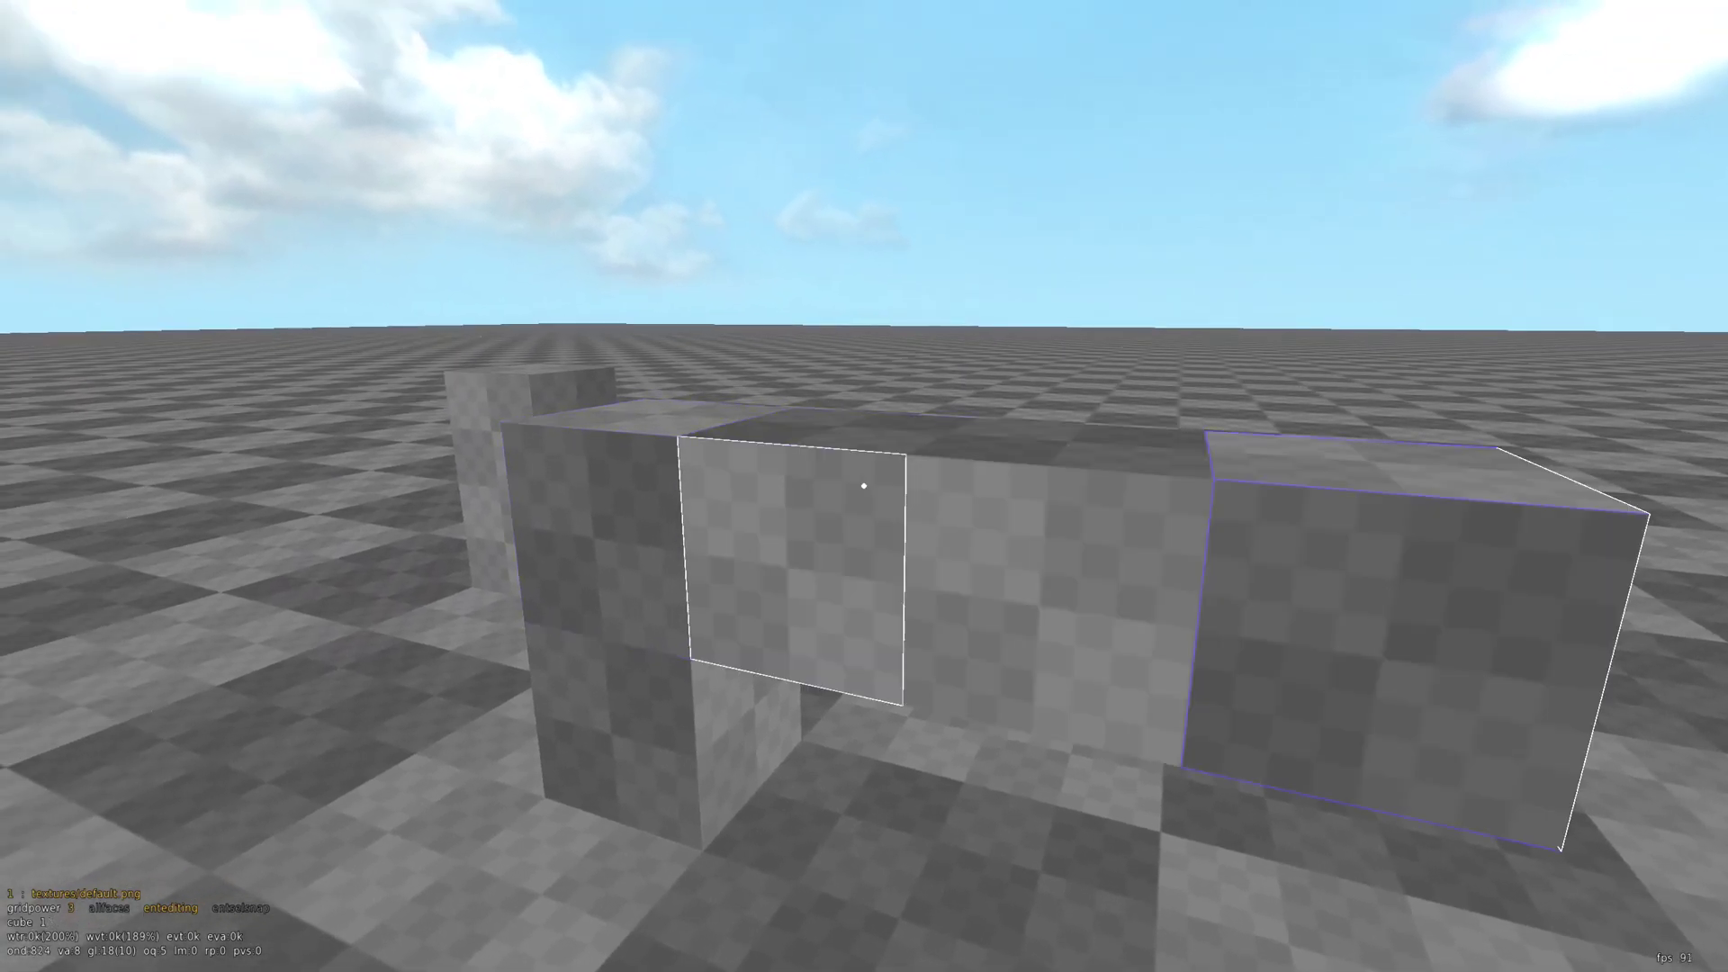
{"action": "scroll", "coordinate": [864, 486], "scroll_direction": "up", "scroll_amount": 3}
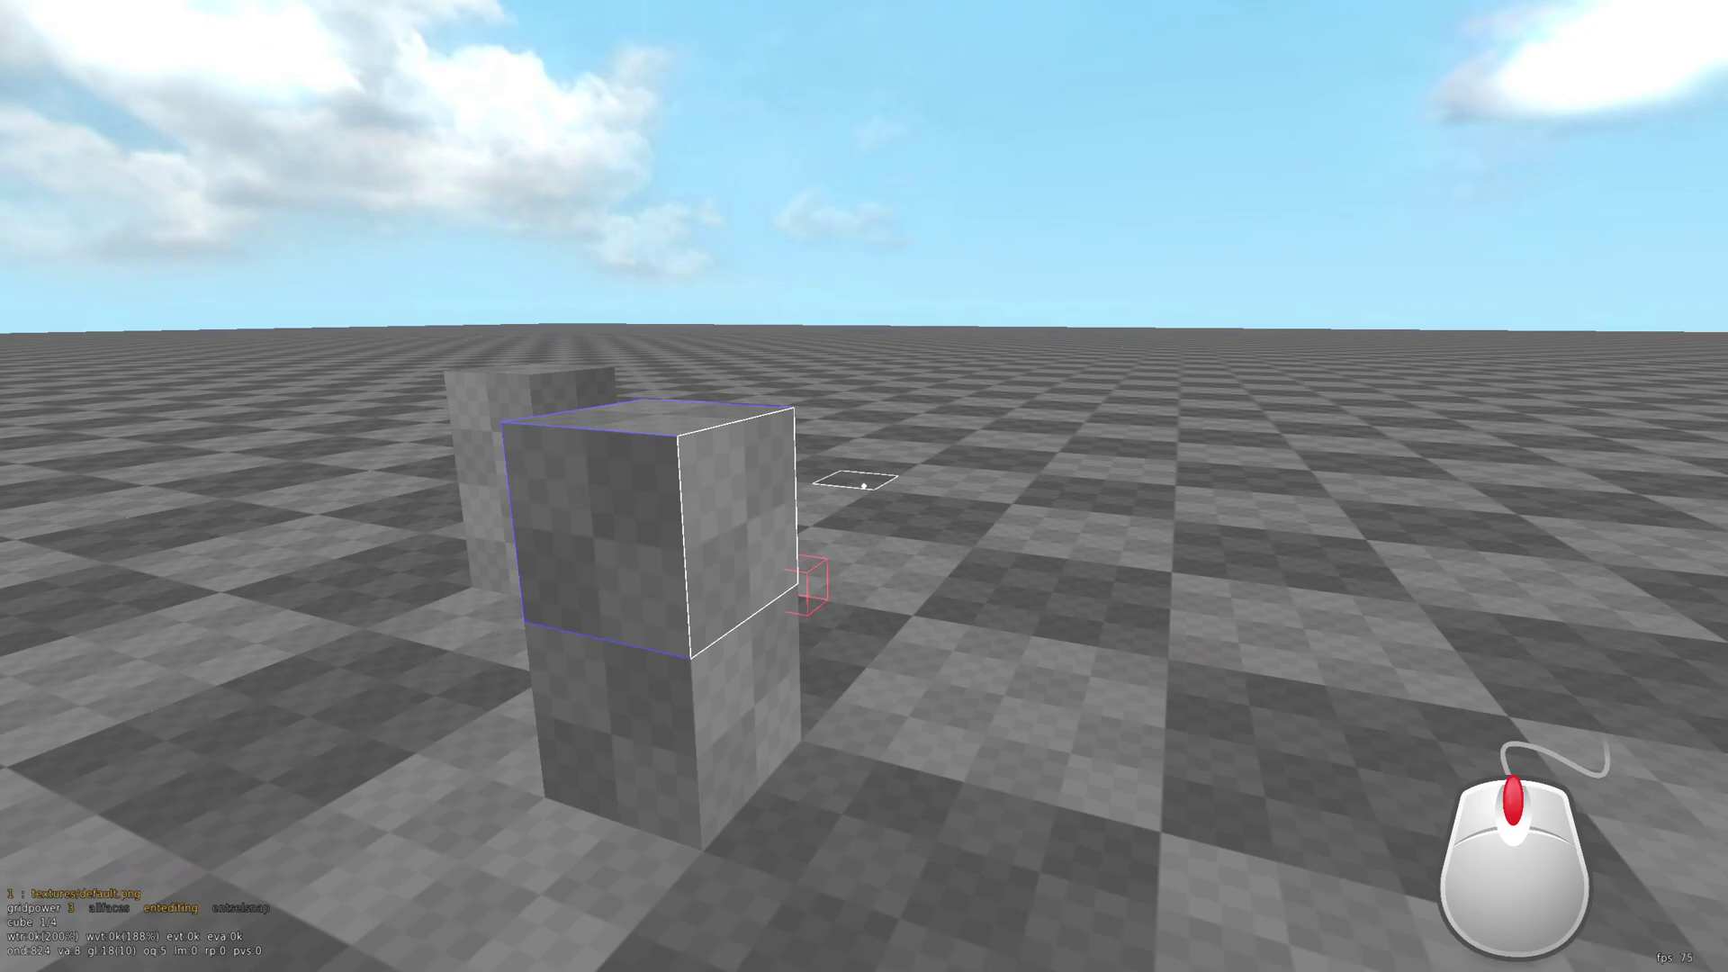
{"action": "scroll", "coordinate": [864, 486], "scroll_direction": "down", "scroll_amount": 4}
{"action": "key", "text": "s"}
{"action": "scroll", "coordinate": [864, 486], "scroll_direction": "up", "scroll_amount": 1}
{"action": "scroll", "coordinate": [864, 486], "scroll_direction": "up", "scroll_amount": 6}
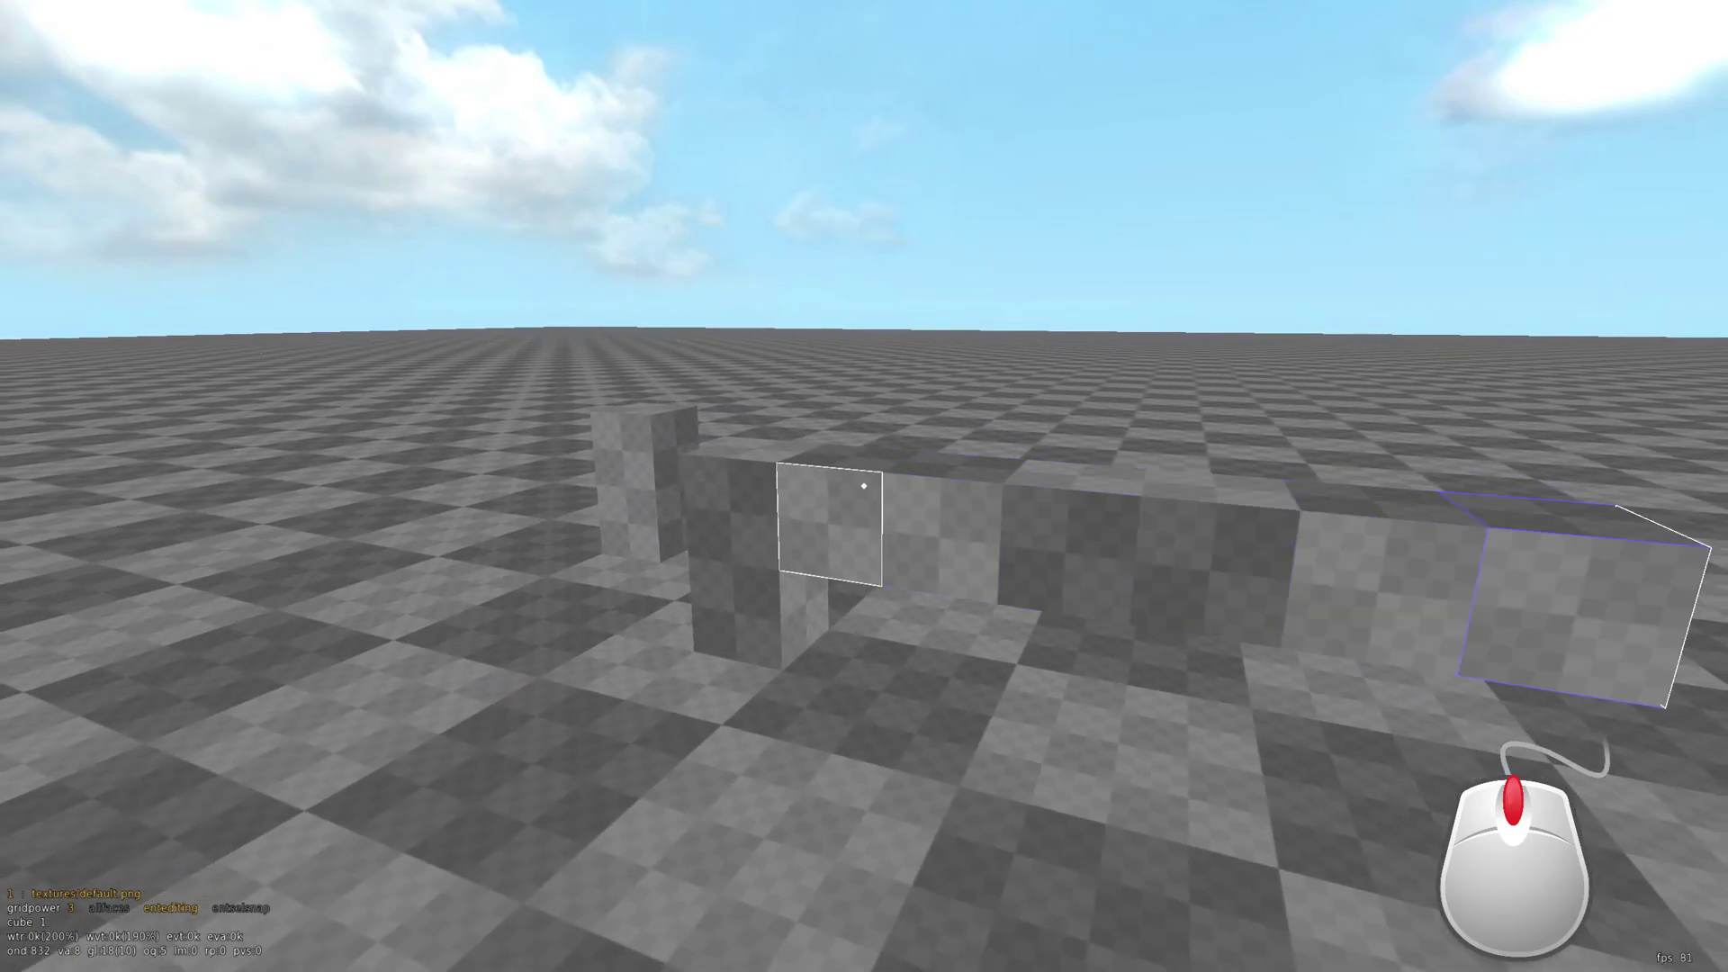
{"action": "scroll", "coordinate": [864, 486], "scroll_direction": "down", "scroll_amount": 8}
{"action": "key", "text": "d"}
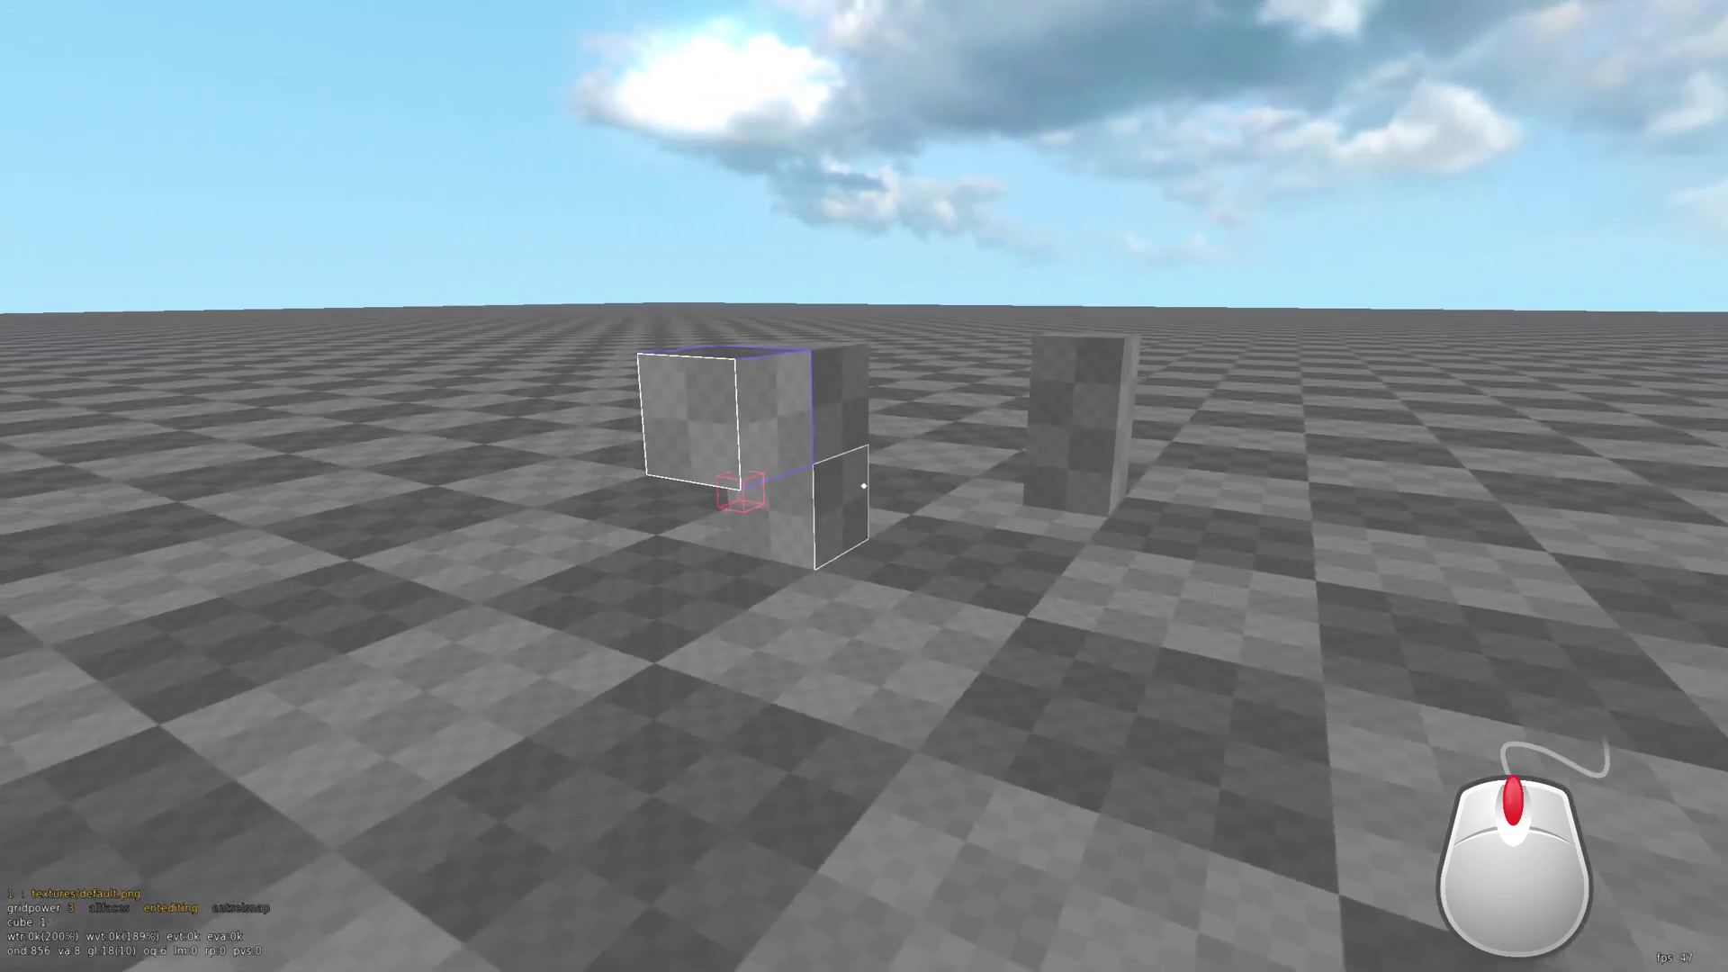
{"action": "key", "text": "w"}
{"action": "key", "text": "w"}
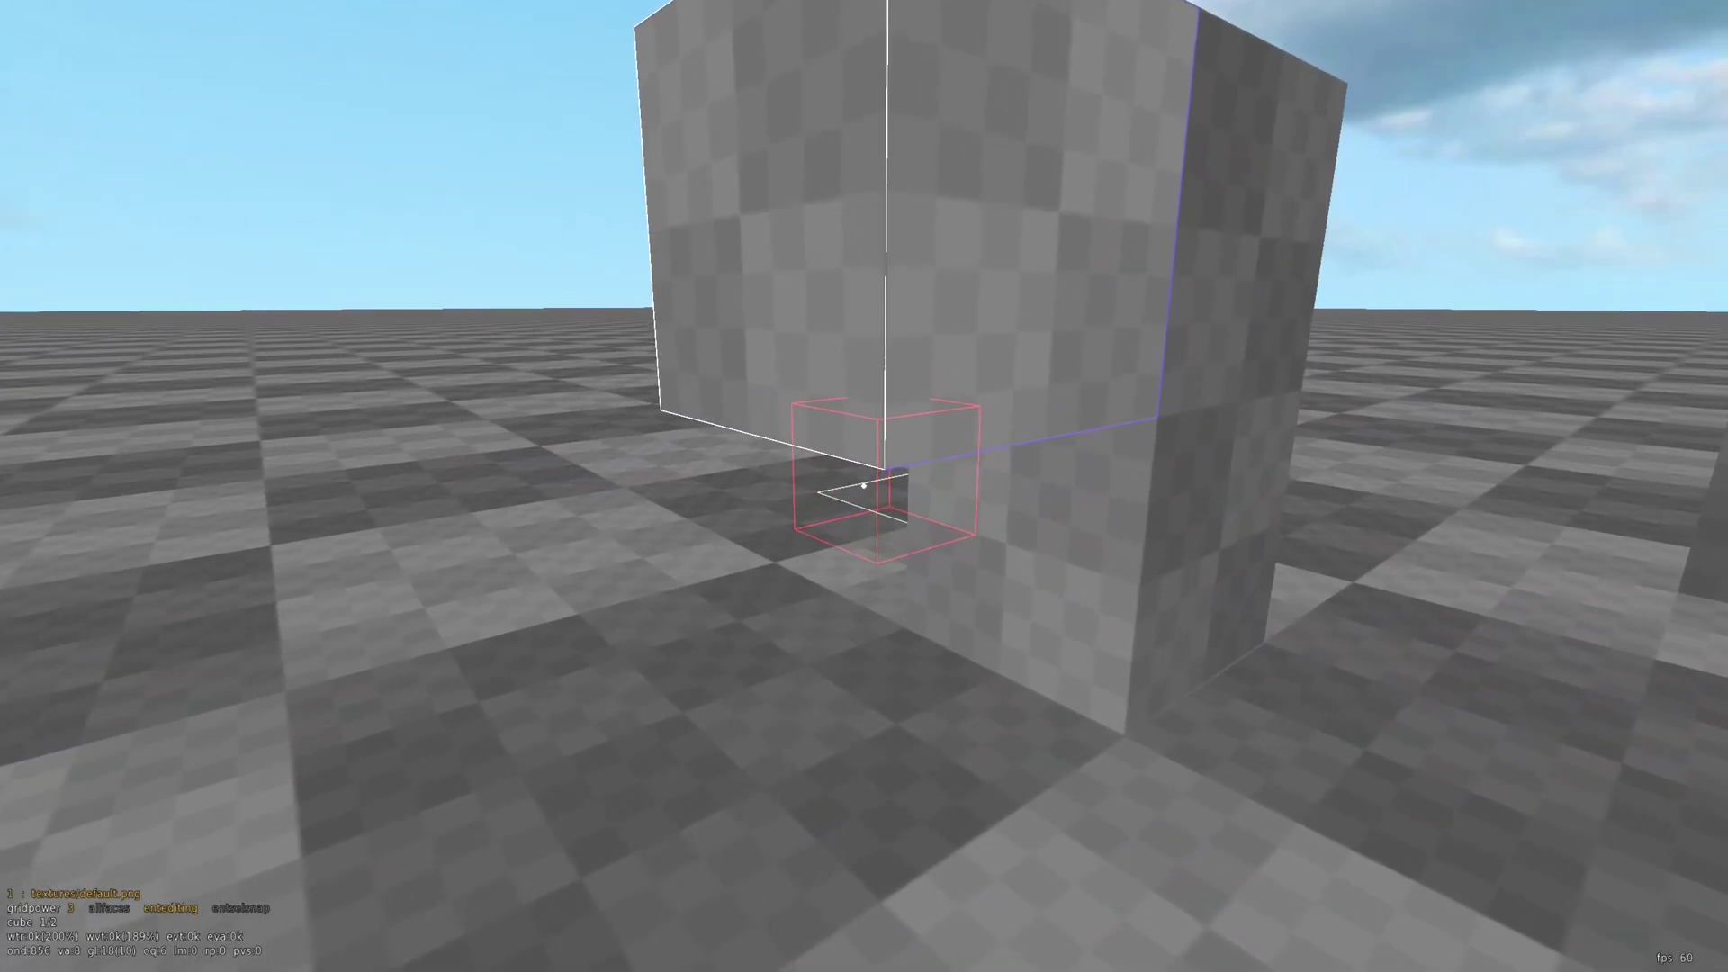
{"action": "key", "text": "s"}
{"action": "key", "text": "s"}
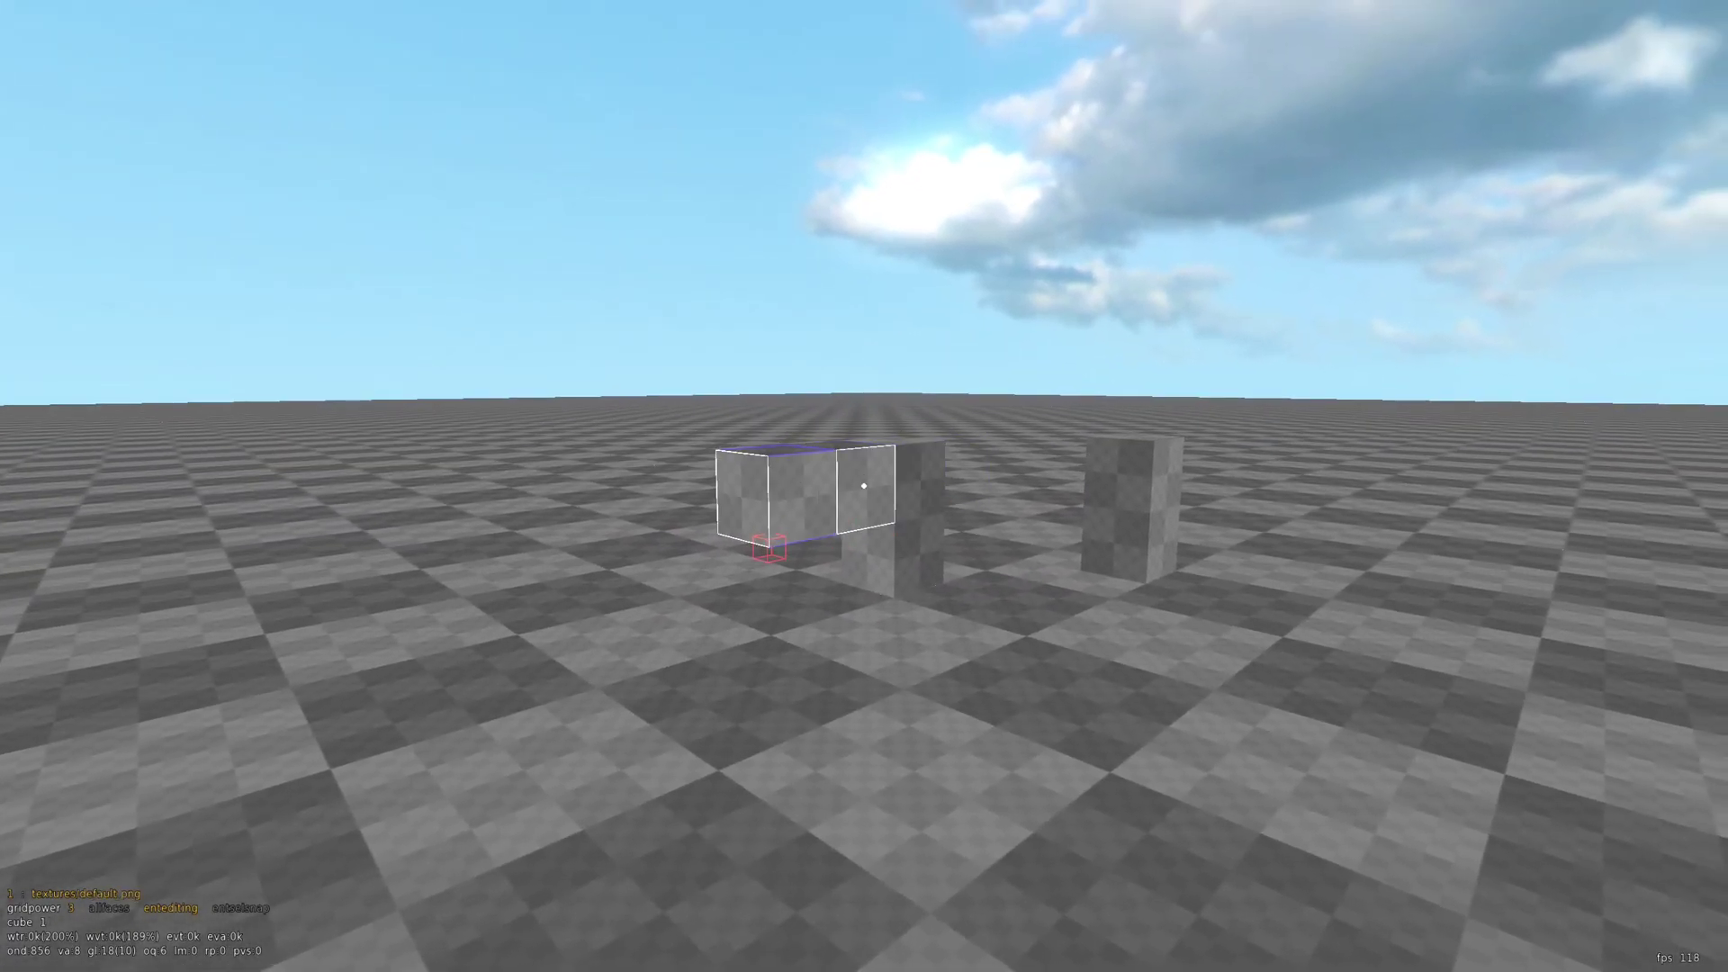
- Select a five-by-five area of floor squares, pull it up into a raised block, and view the block from several sides
{"action": "scroll", "coordinate": [864, 486], "scroll_direction": "up", "scroll_amount": 2}
{"action": "key", "text": "s"}
{"action": "left_click_drag", "start_coordinate": [864, 486], "coordinate": [864, 486]}
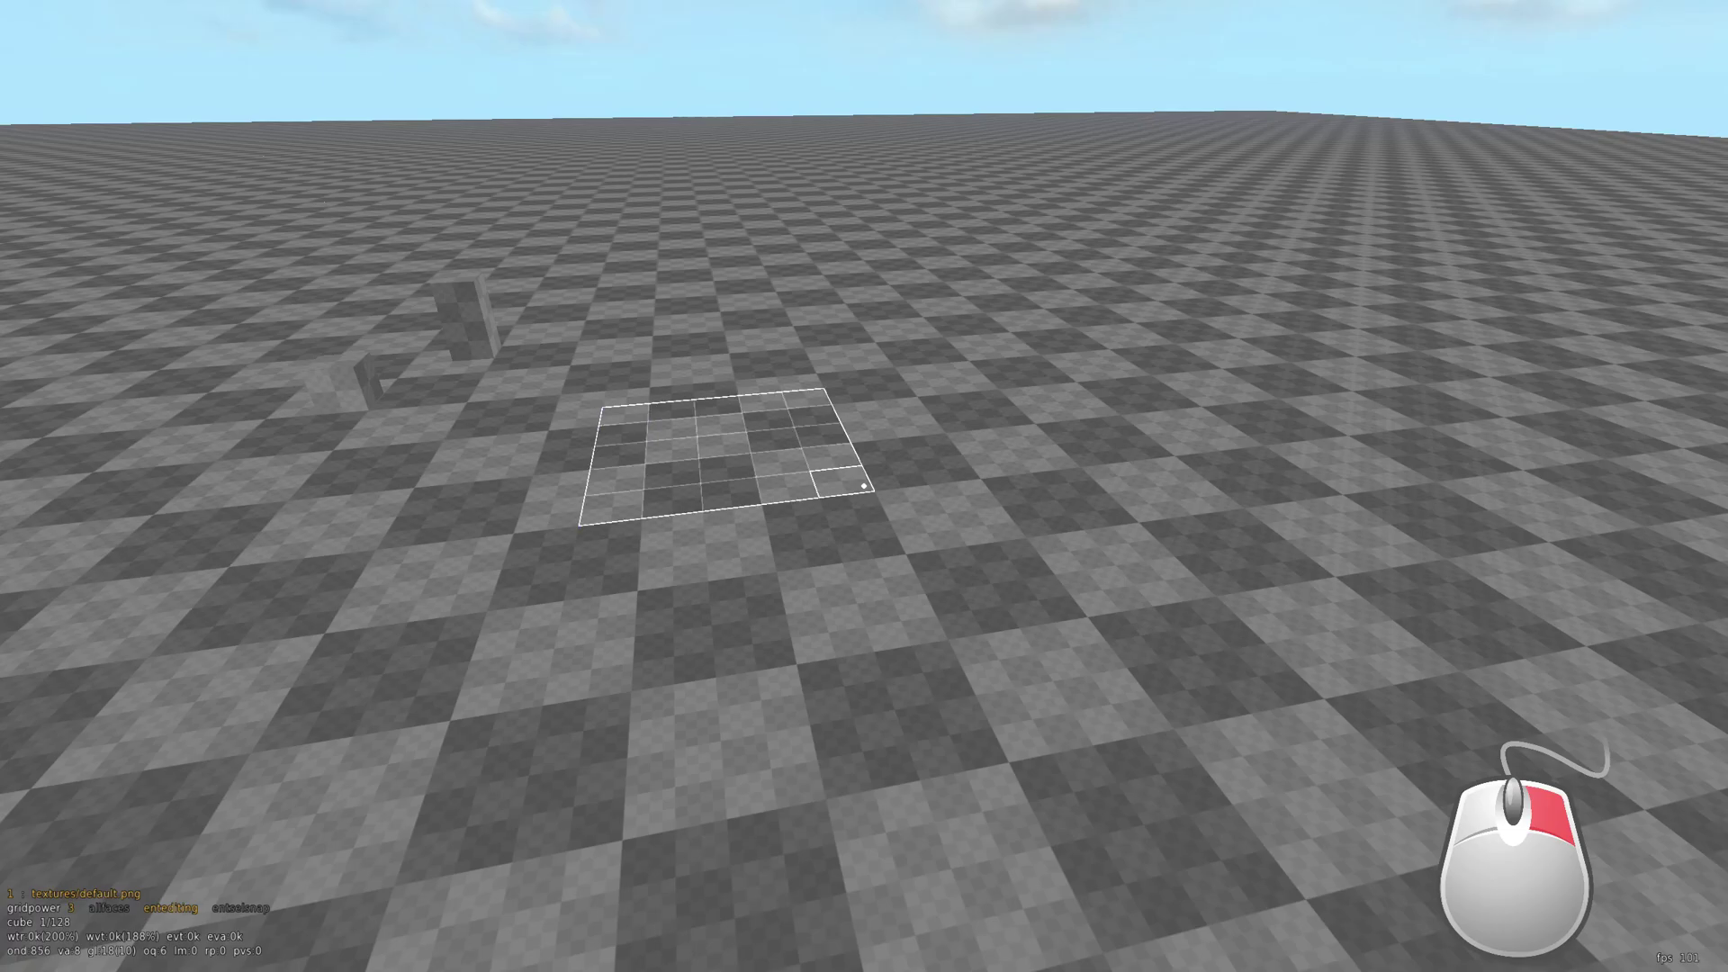
{"action": "left_click_drag", "start_coordinate": [864, 486], "coordinate": [864, 486]}
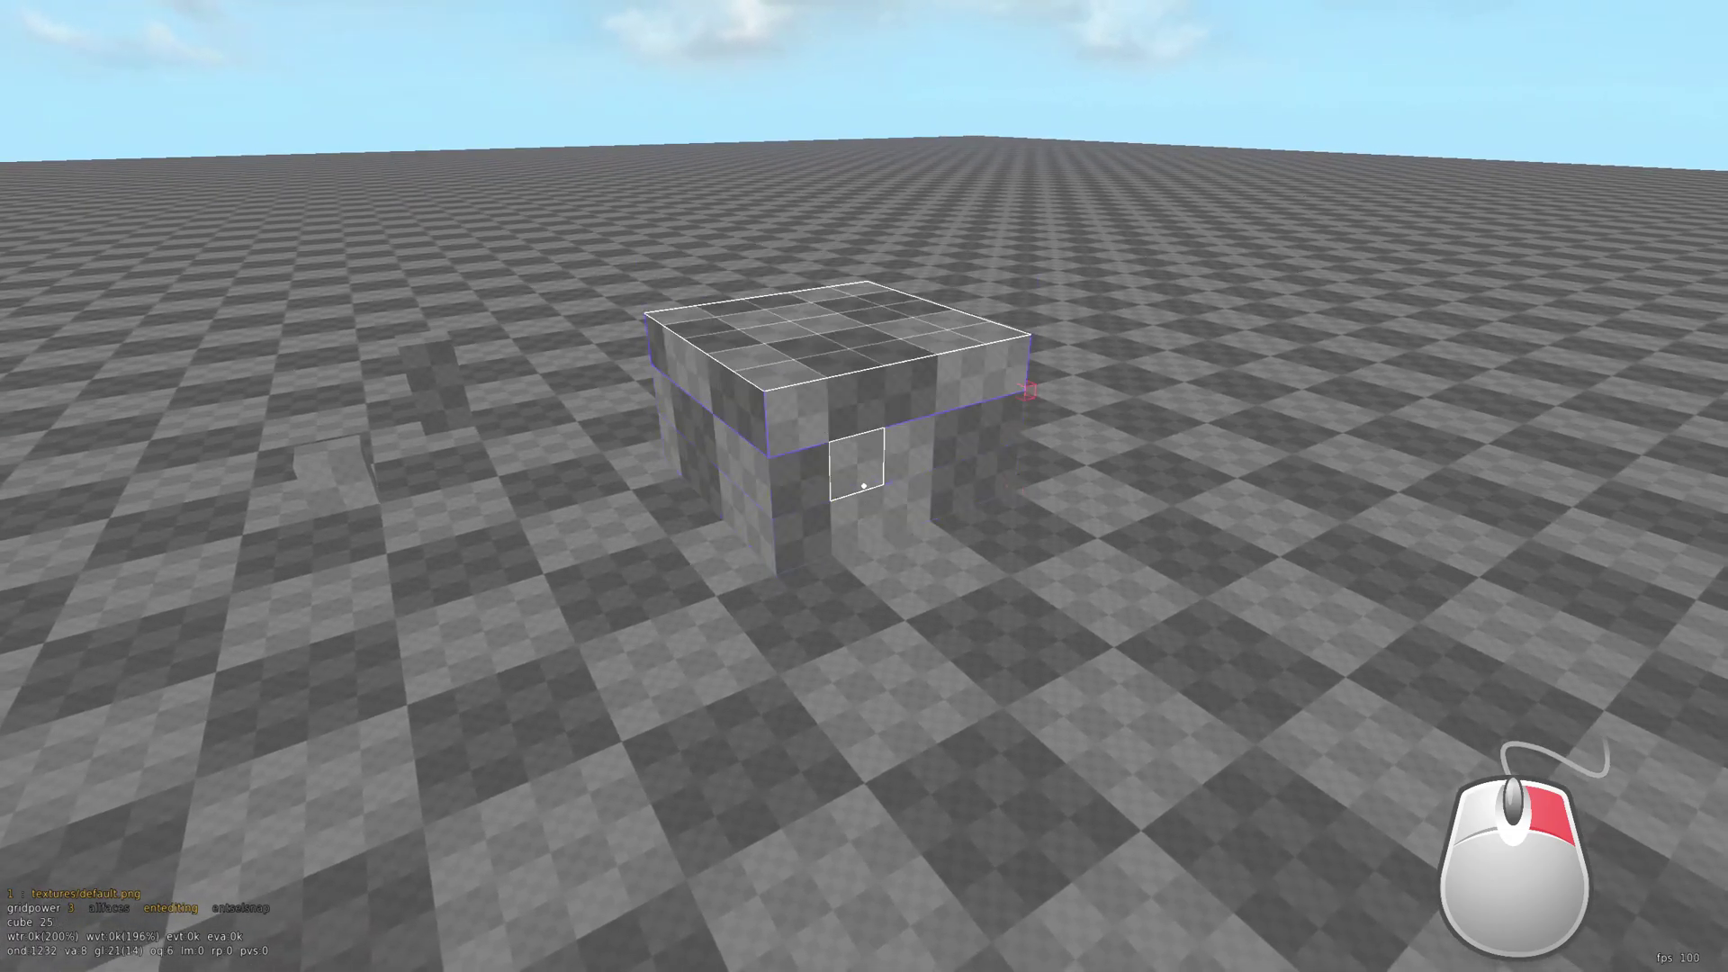
{"action": "scroll", "coordinate": [864, 486], "scroll_direction": "down", "scroll_amount": 1}
{"action": "key", "text": "d"}
{"action": "key", "text": "w"}
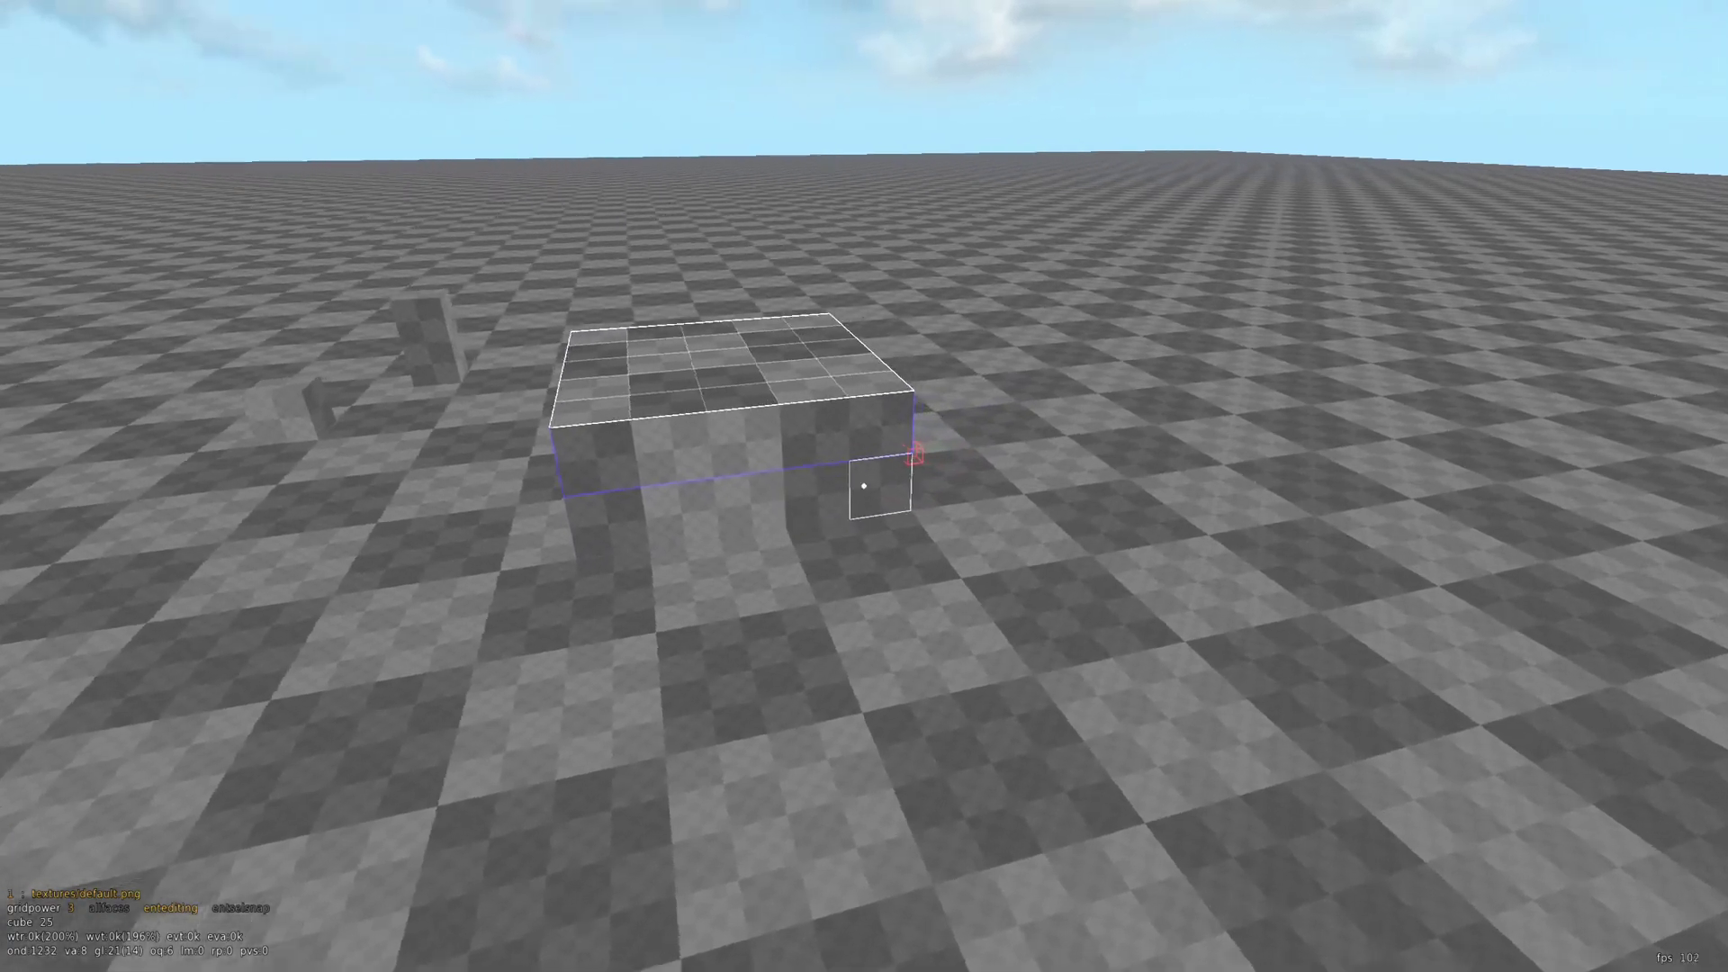
{"action": "key", "text": "a"}
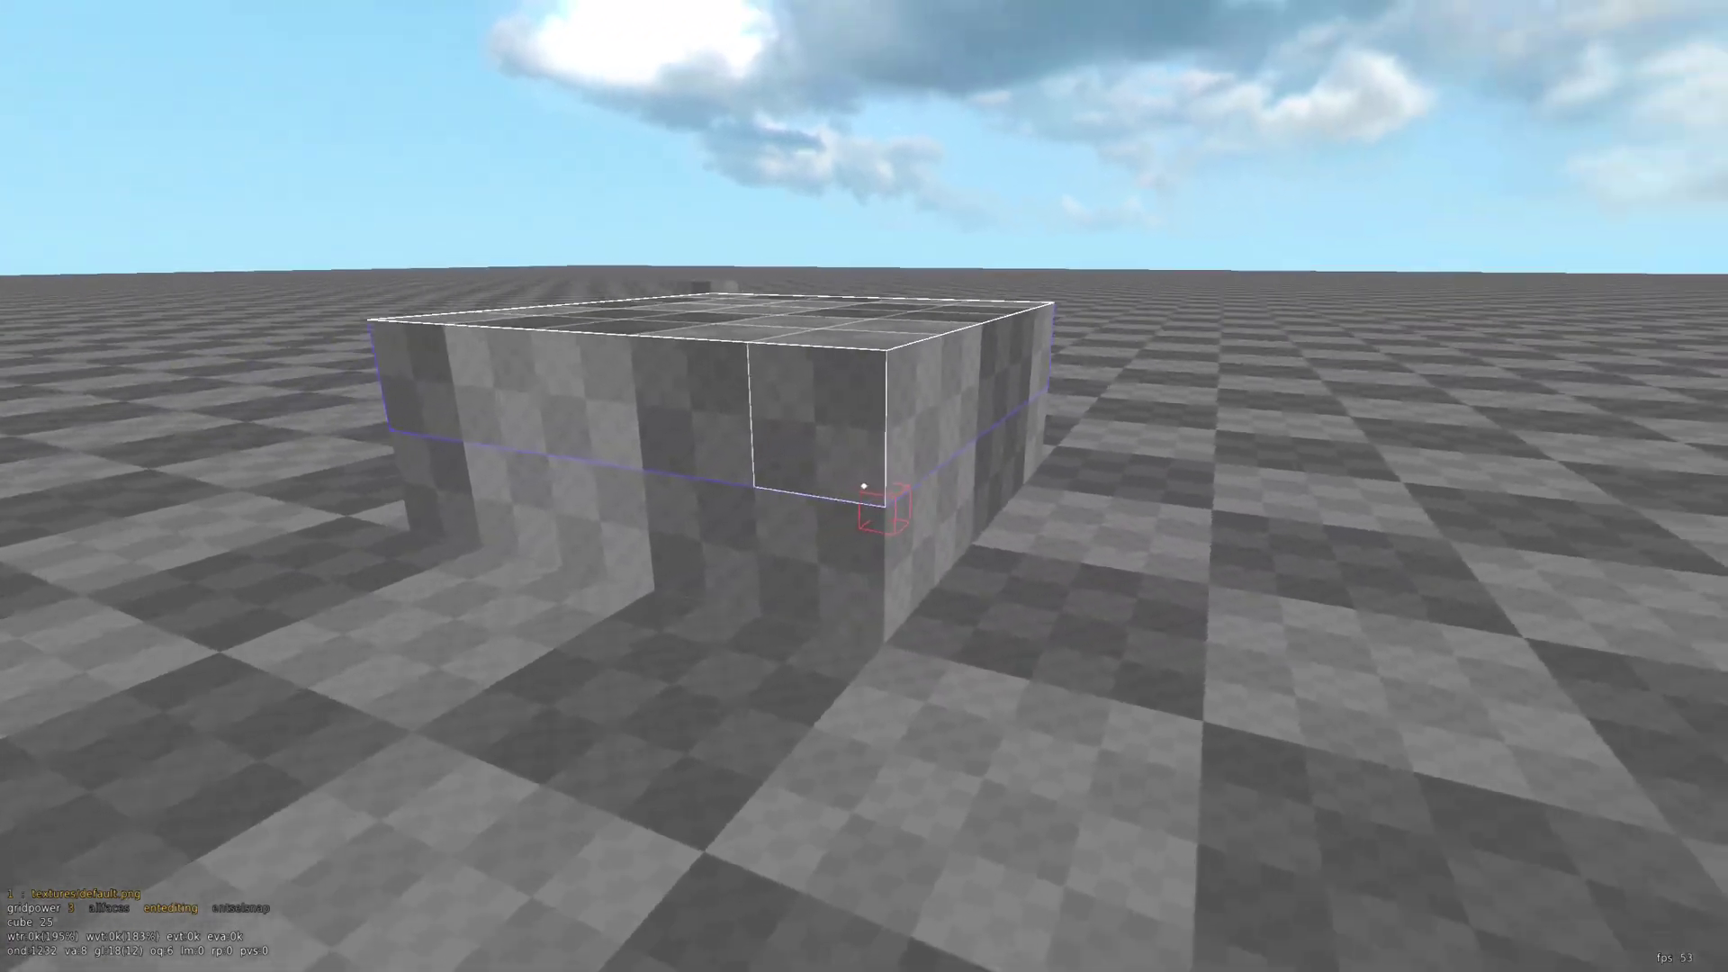
{"action": "key", "text": "a"}
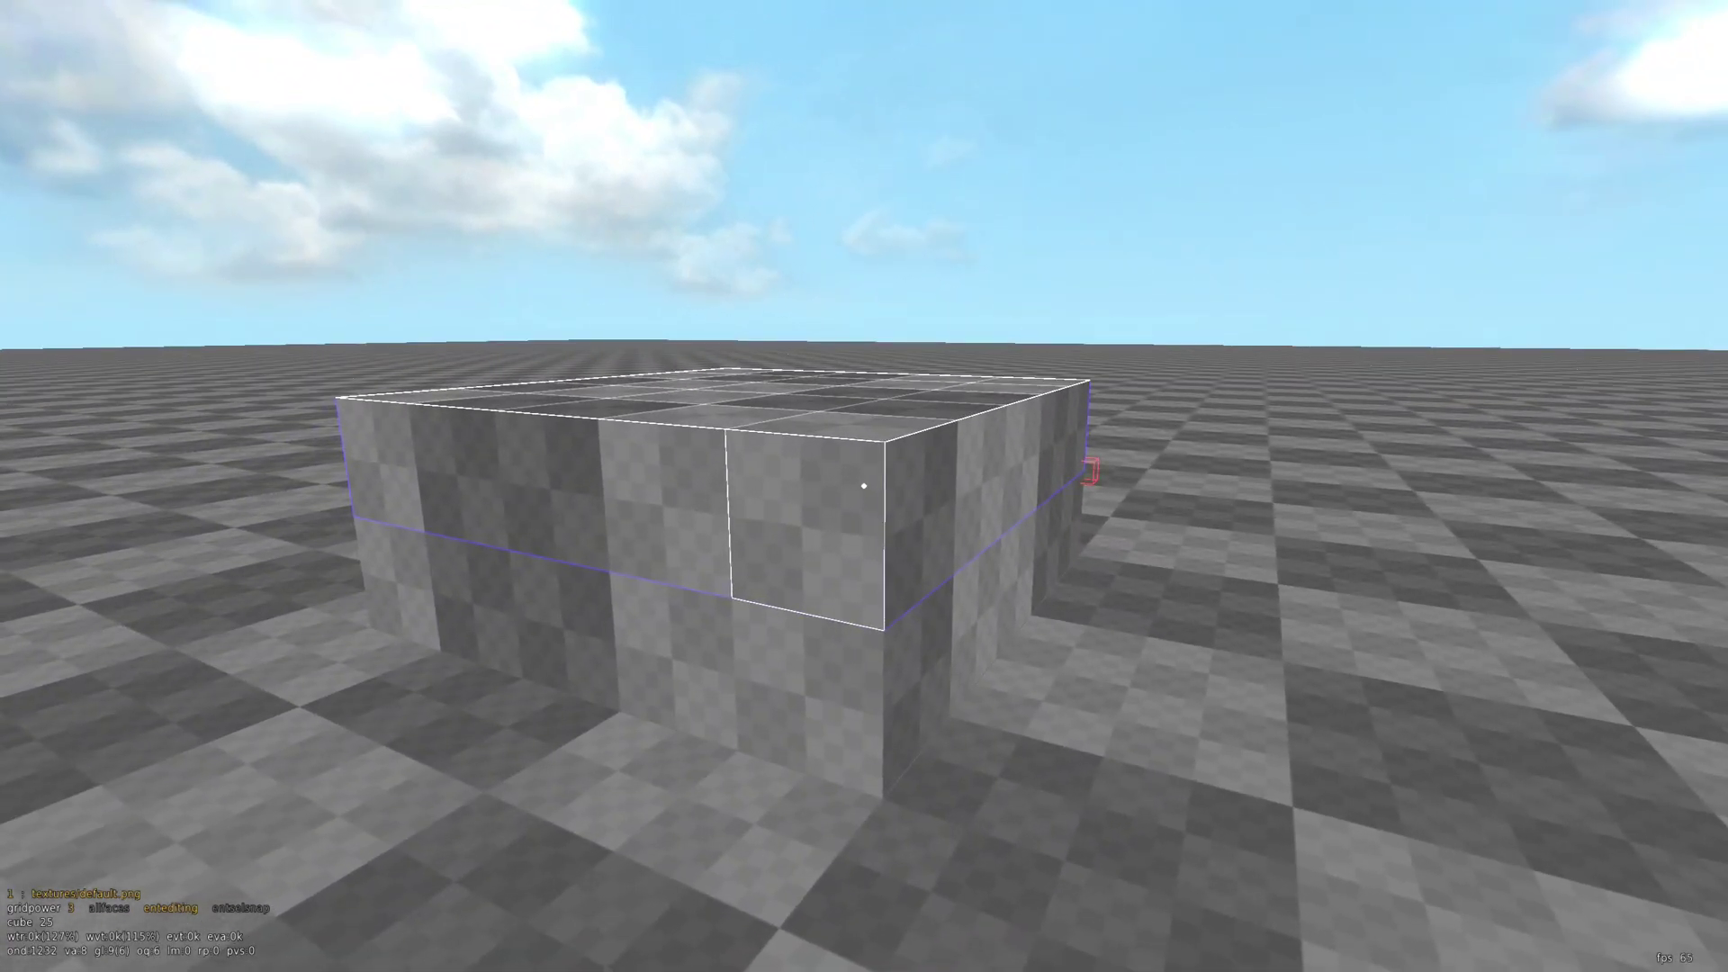
{"action": "key", "text": "s"}
{"action": "key", "text": "d"}
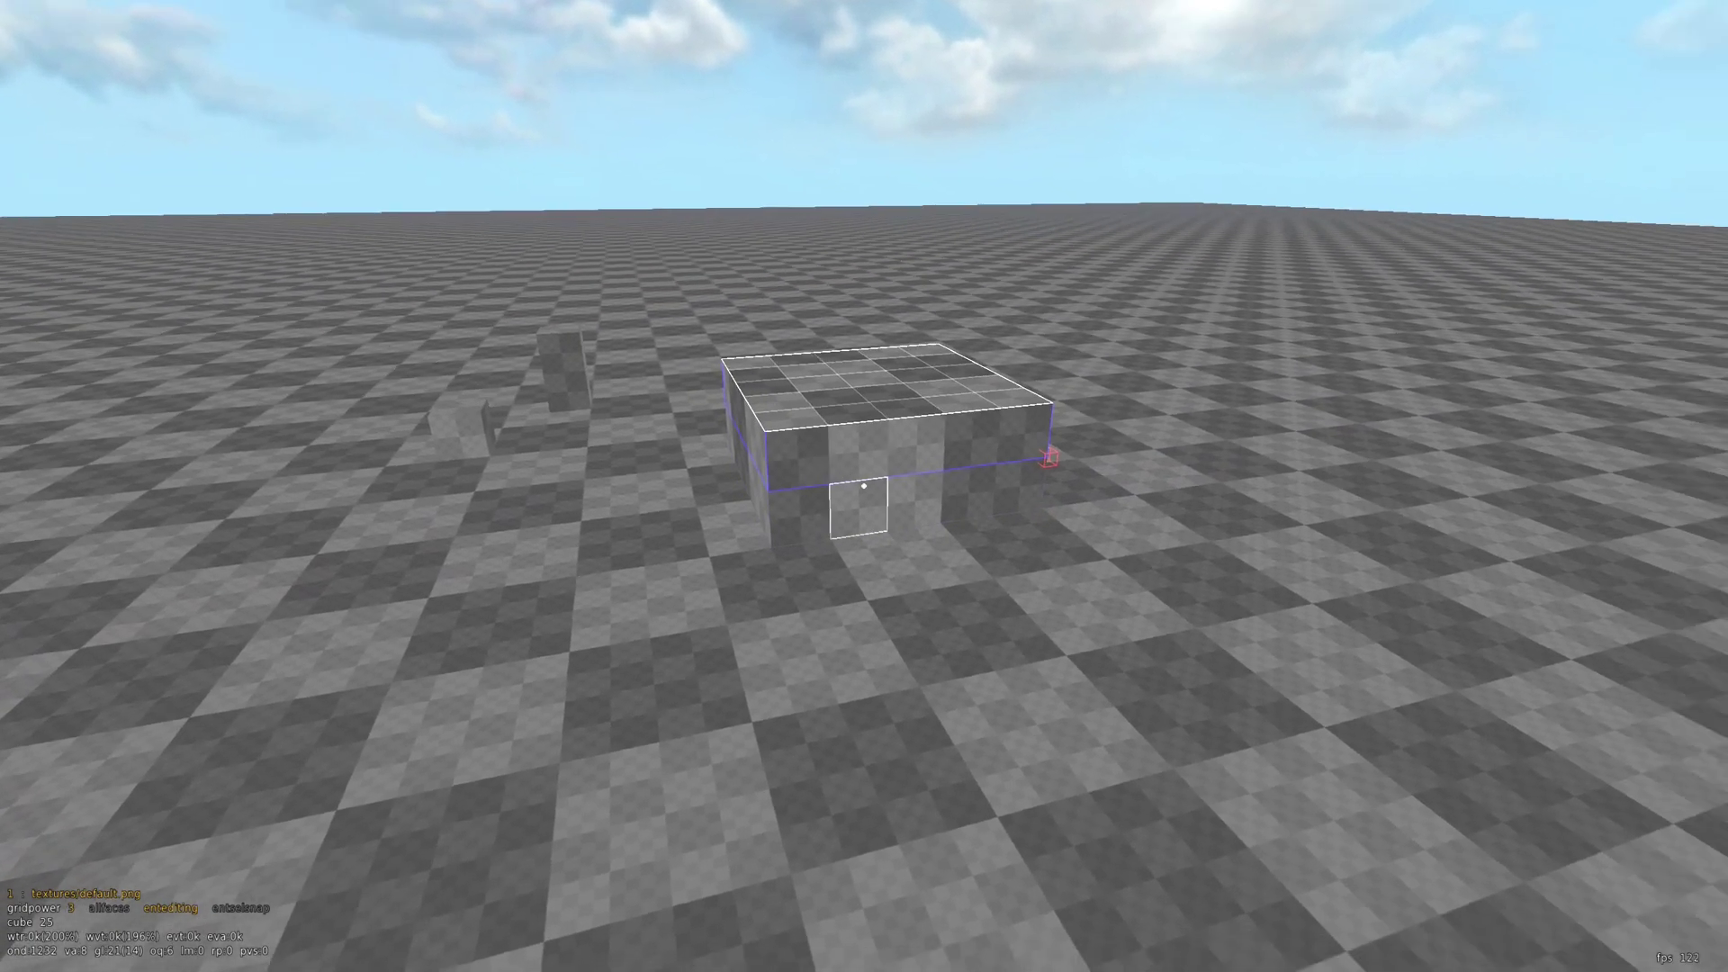
- Extend the existing selection around the raised block step by step until it covers the surrounding empty space as well
{"action": "scroll", "coordinate": [864, 486], "scroll_direction": "down", "scroll_amount": 1}
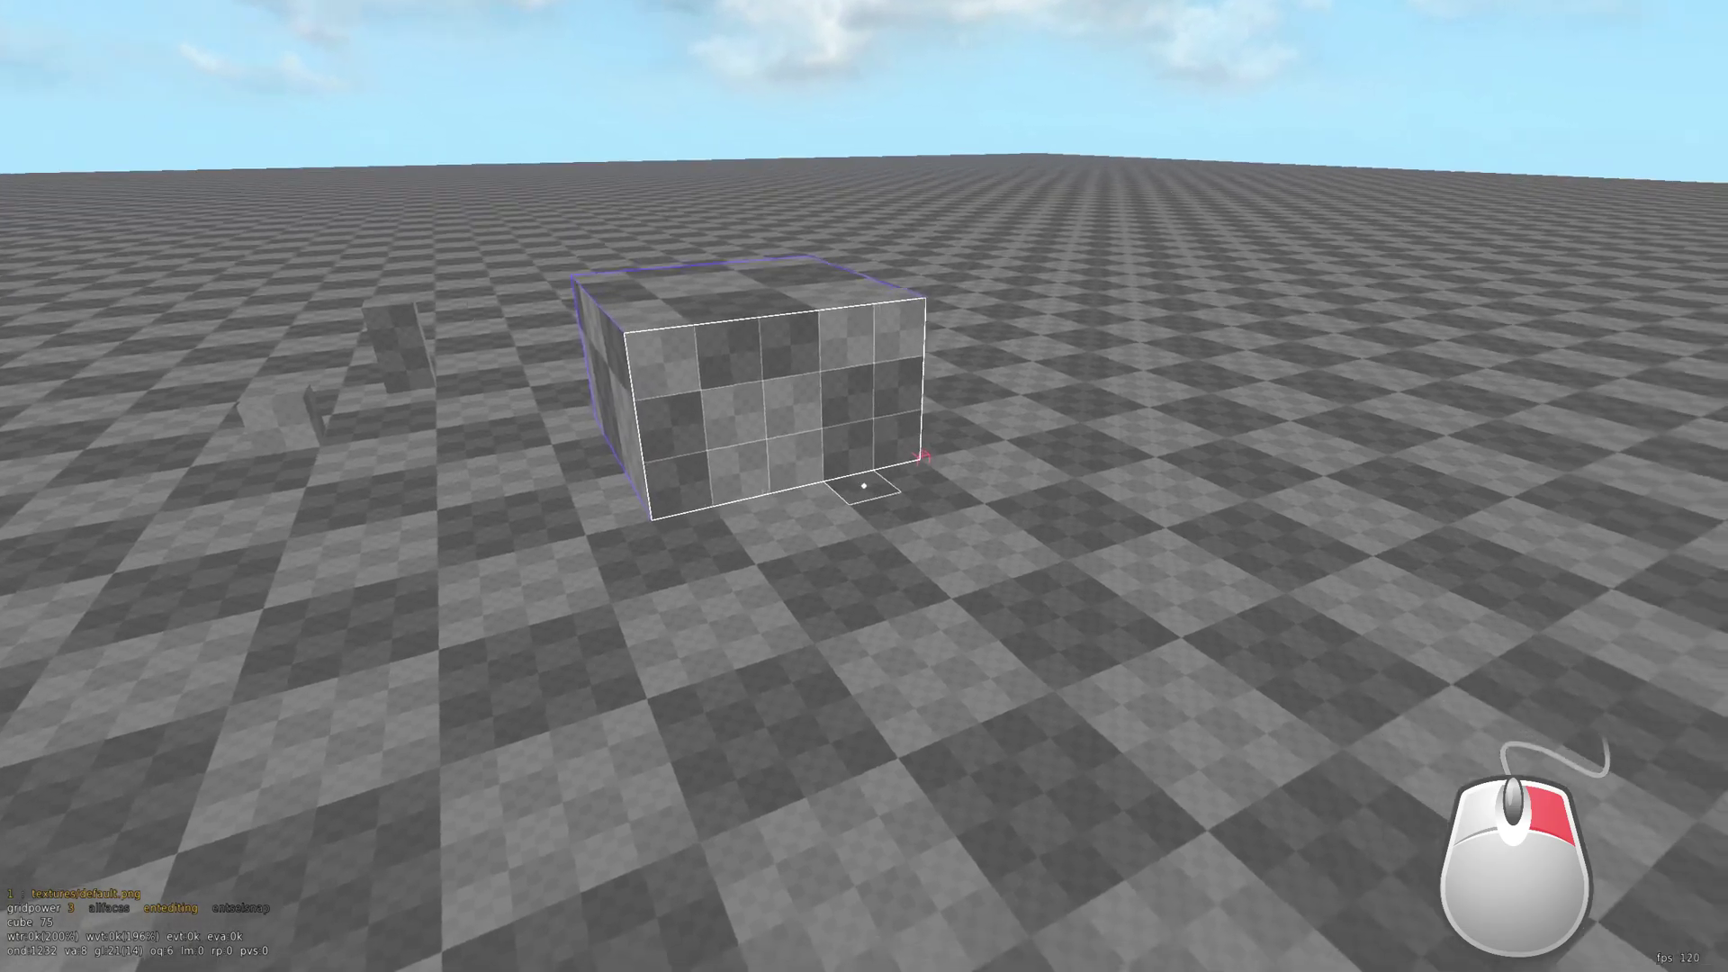
{"action": "right_click", "coordinate": [864, 486]}
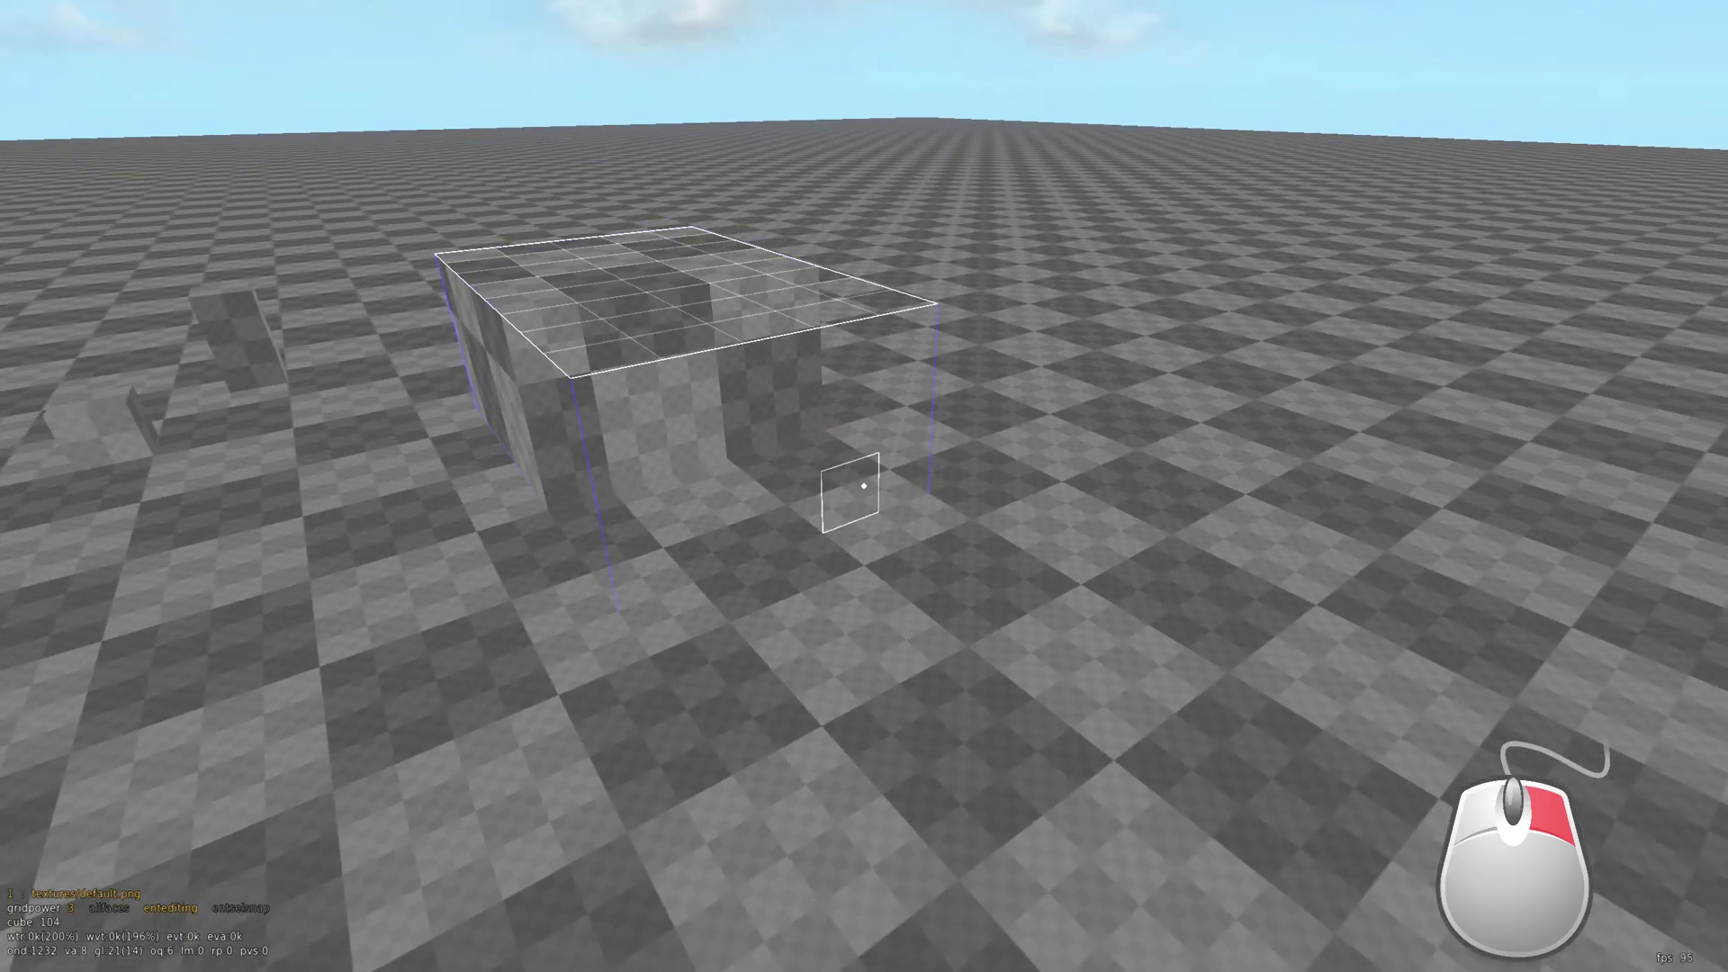
{"action": "key", "text": "a"}
{"action": "right_click", "coordinate": [864, 486]}
{"action": "right_click", "coordinate": [864, 486]}
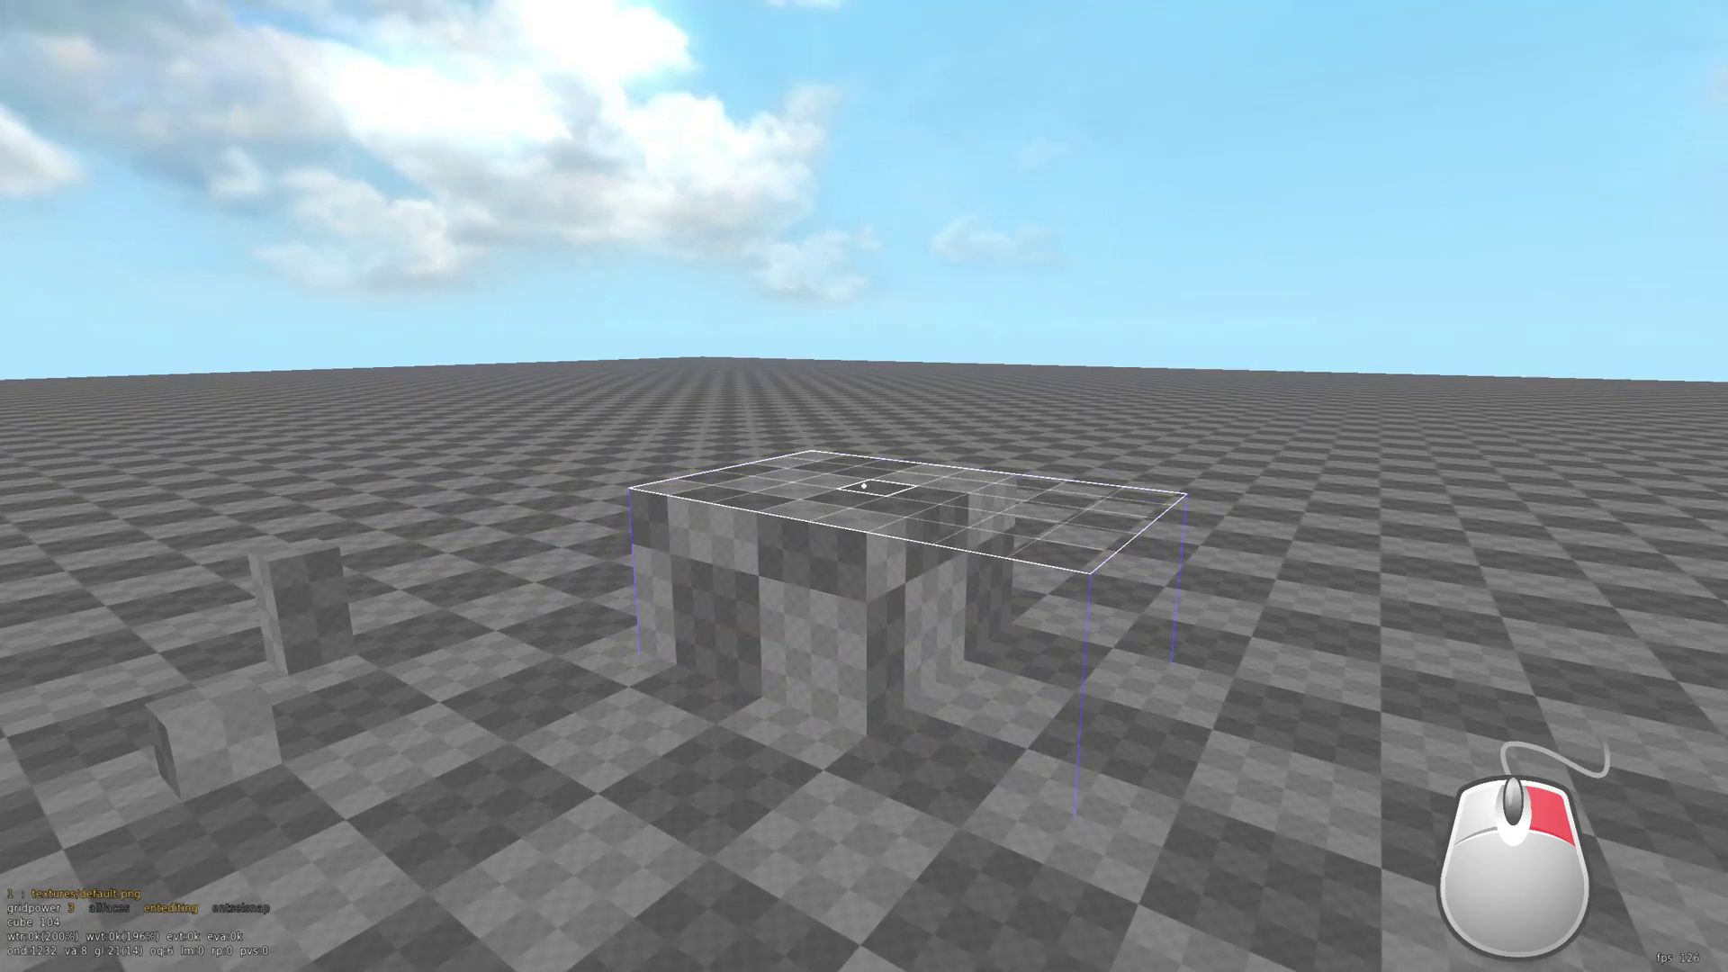
{"action": "right_click", "coordinate": [864, 486]}
{"action": "right_click_drag", "start_coordinate": [864, 486], "coordinate": [864, 486]}
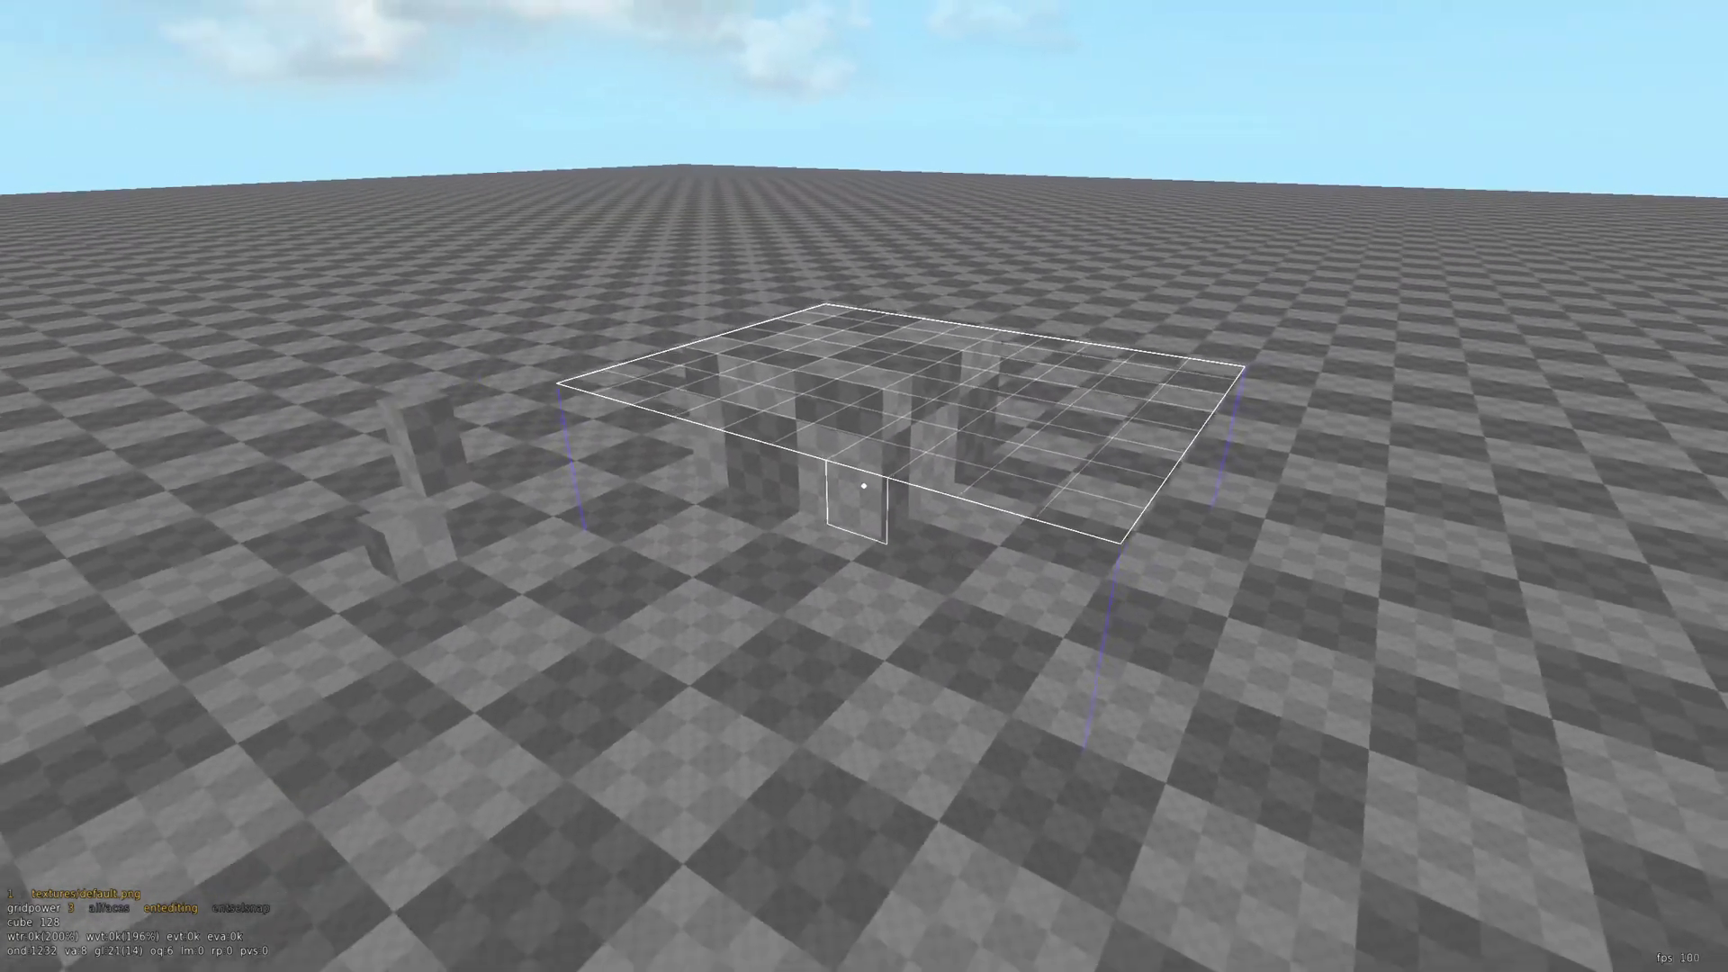
- Select a three-by-three area on one side of the raised block, push it inwards into a recess, and inspect the shape
{"action": "key", "text": "w"}
{"action": "key", "text": "d"}
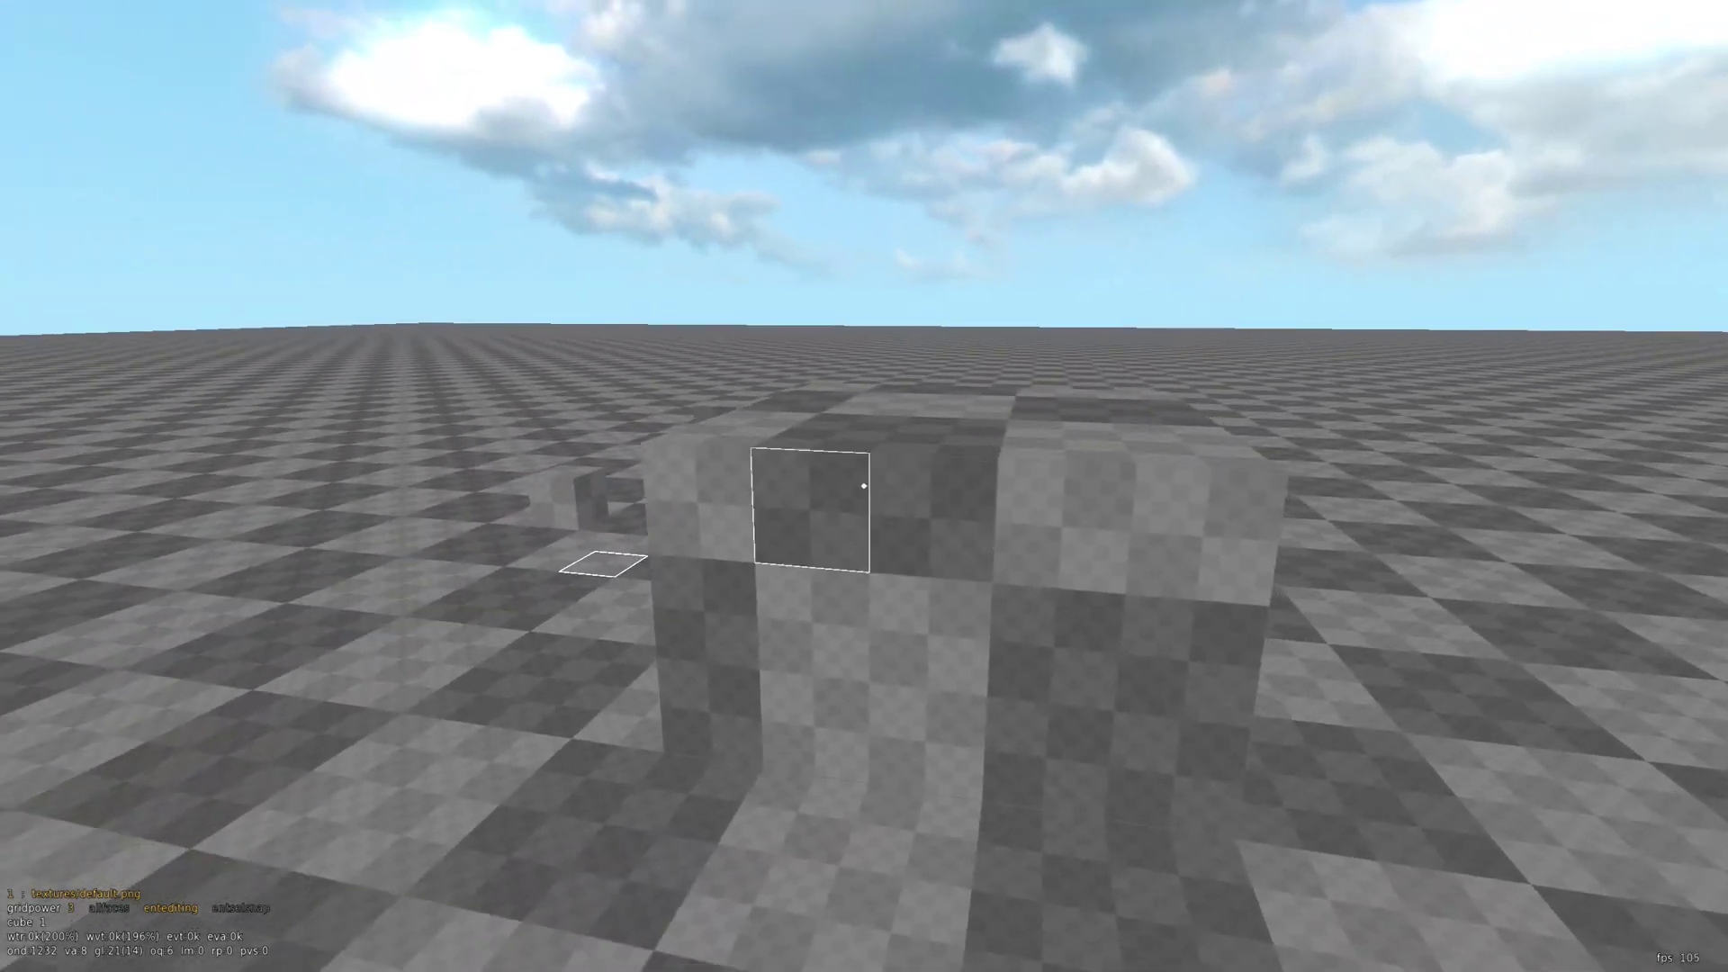
{"action": "left_click_drag", "start_coordinate": [864, 486], "coordinate": [864, 486]}
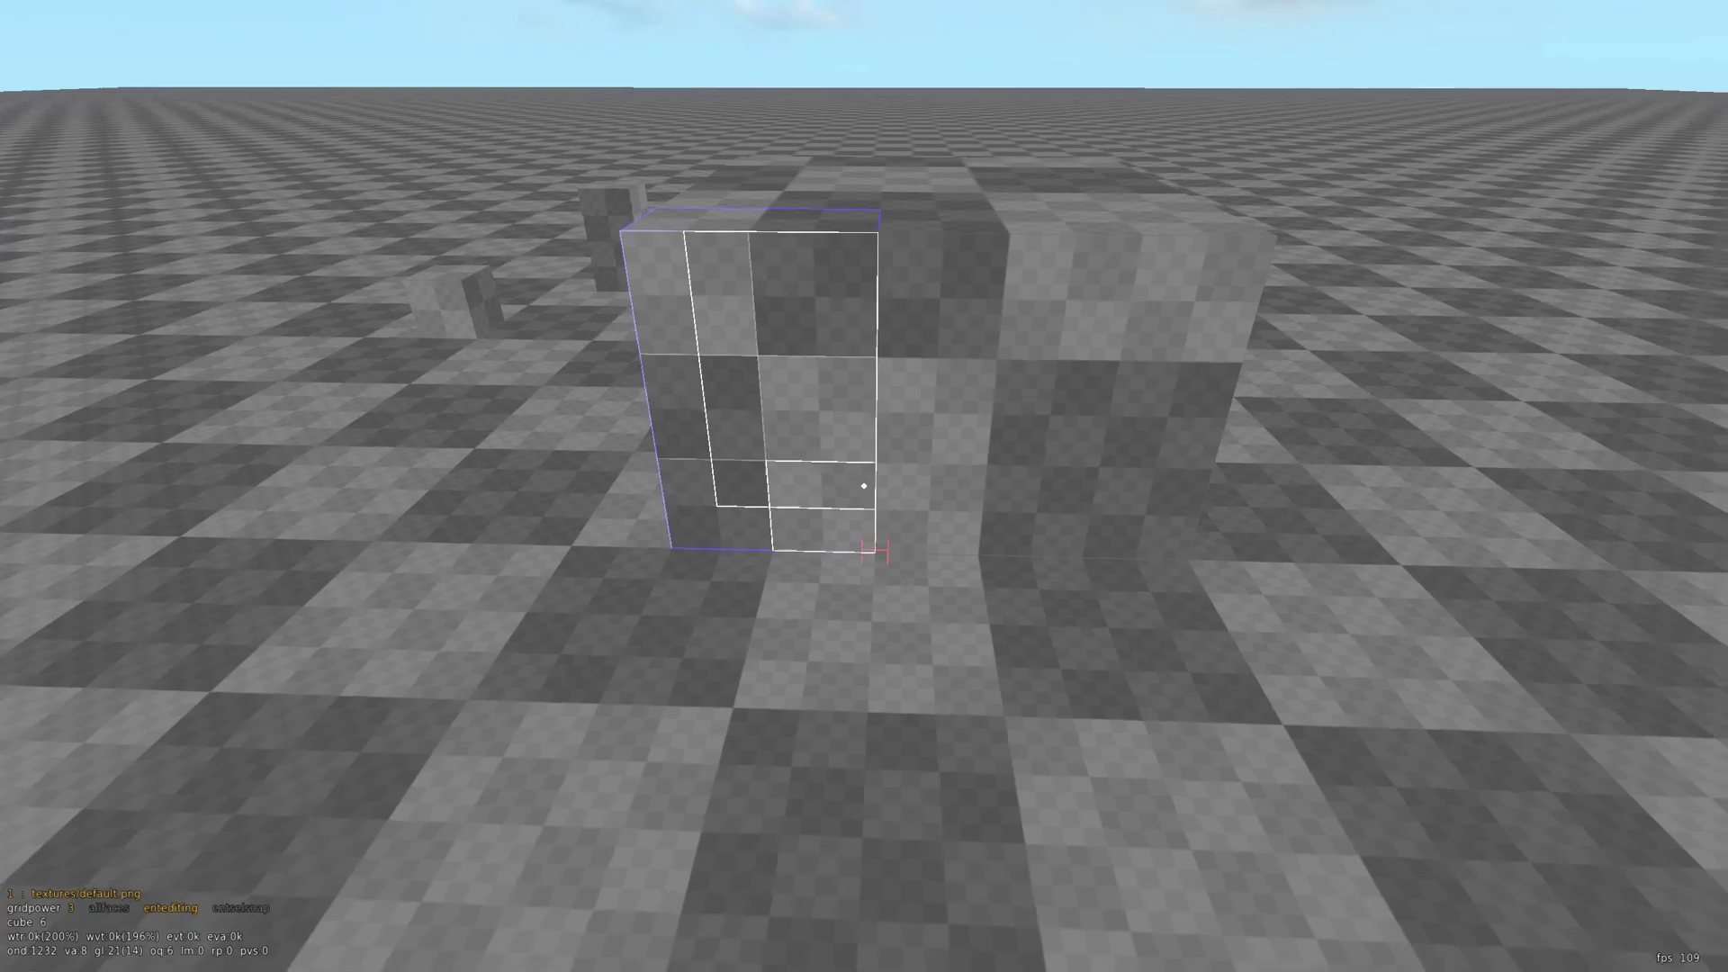
{"action": "left_click_drag", "start_coordinate": [864, 486], "coordinate": [864, 486]}
{"action": "key", "text": "w"}
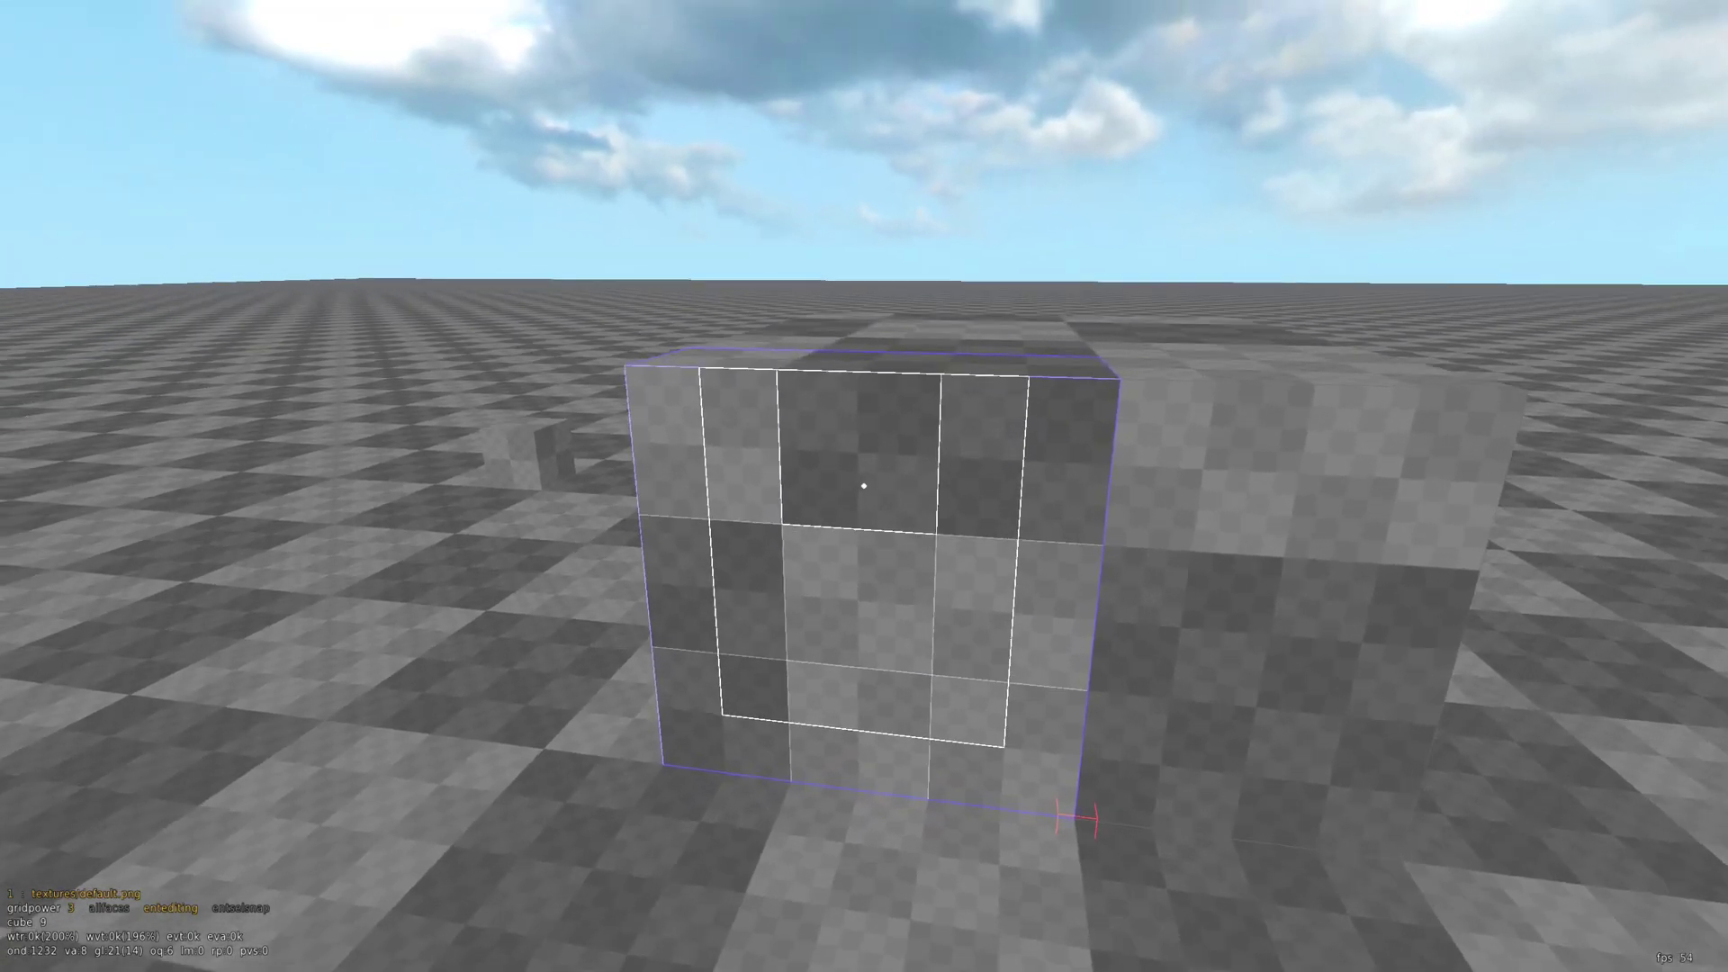
{"action": "key", "text": "d"}
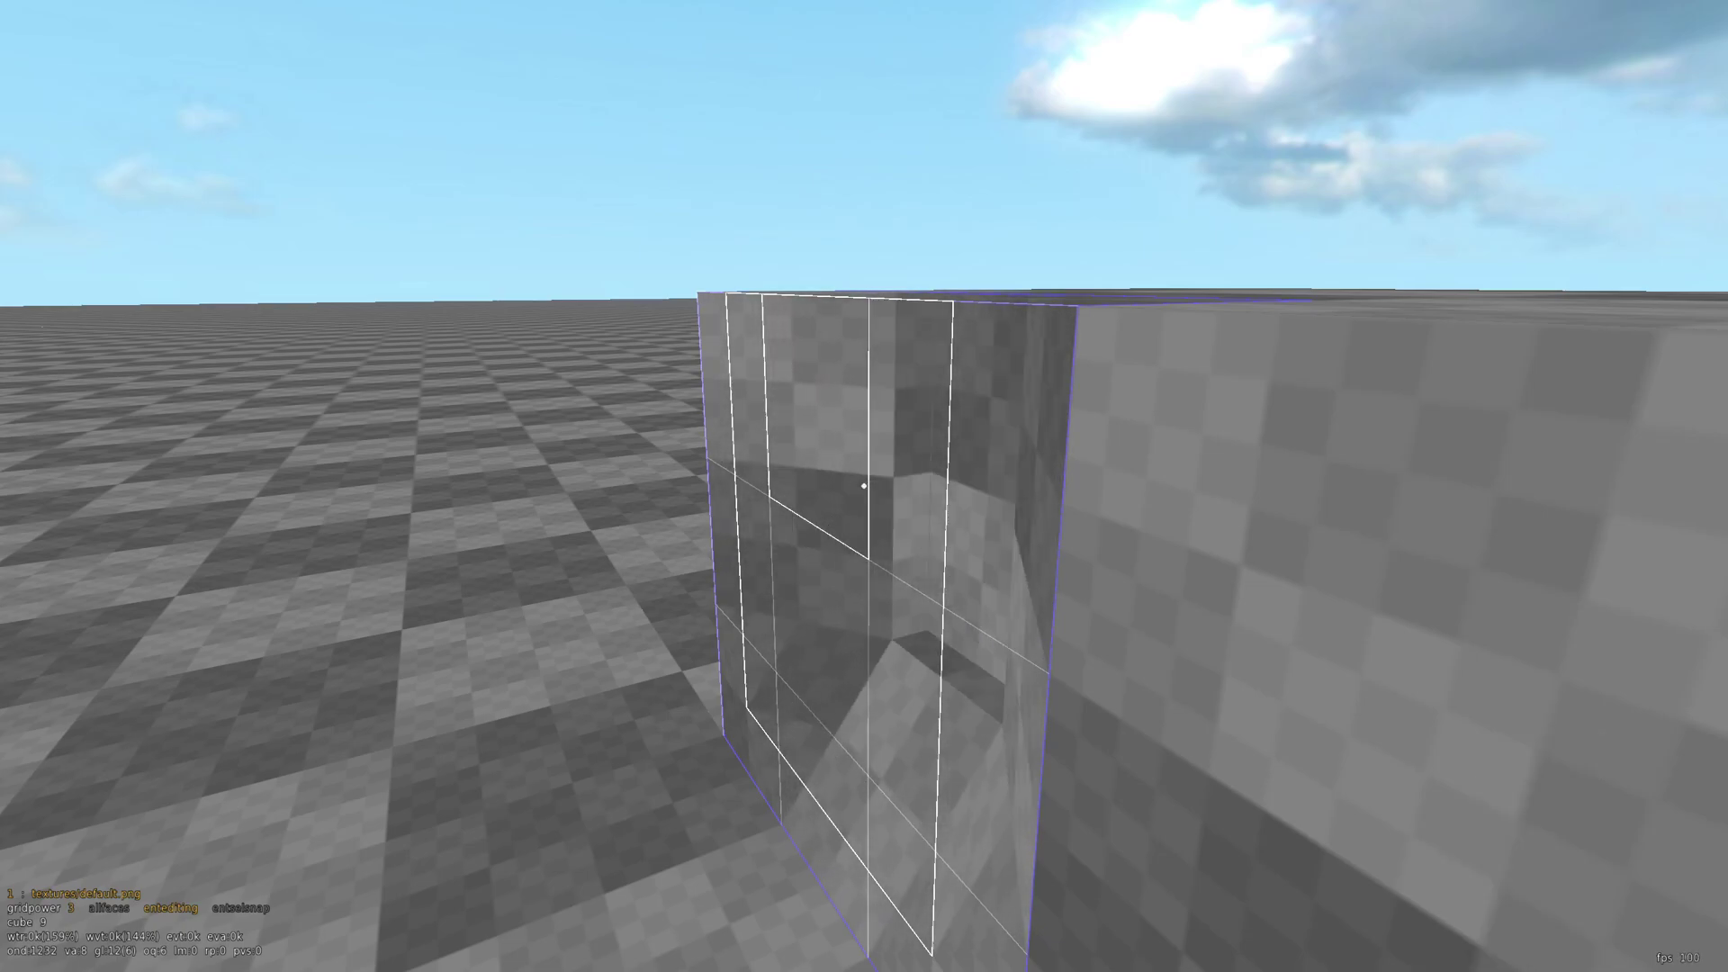
{"action": "key", "text": "a"}
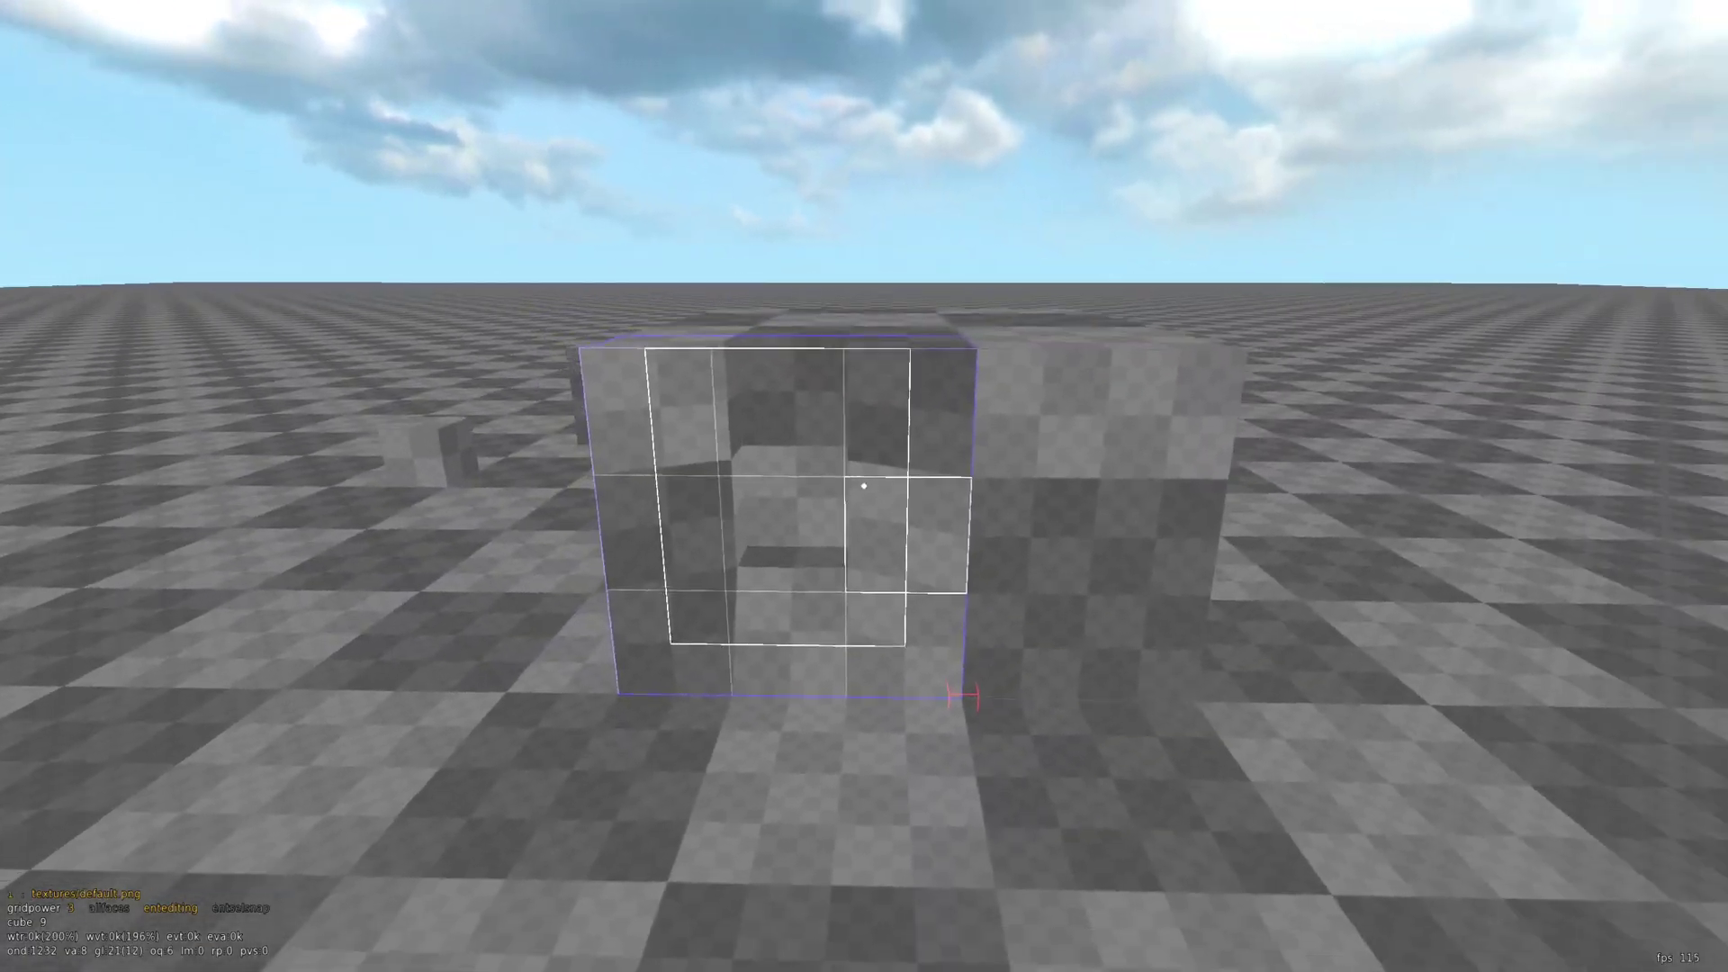
{"action": "key", "text": "a"}
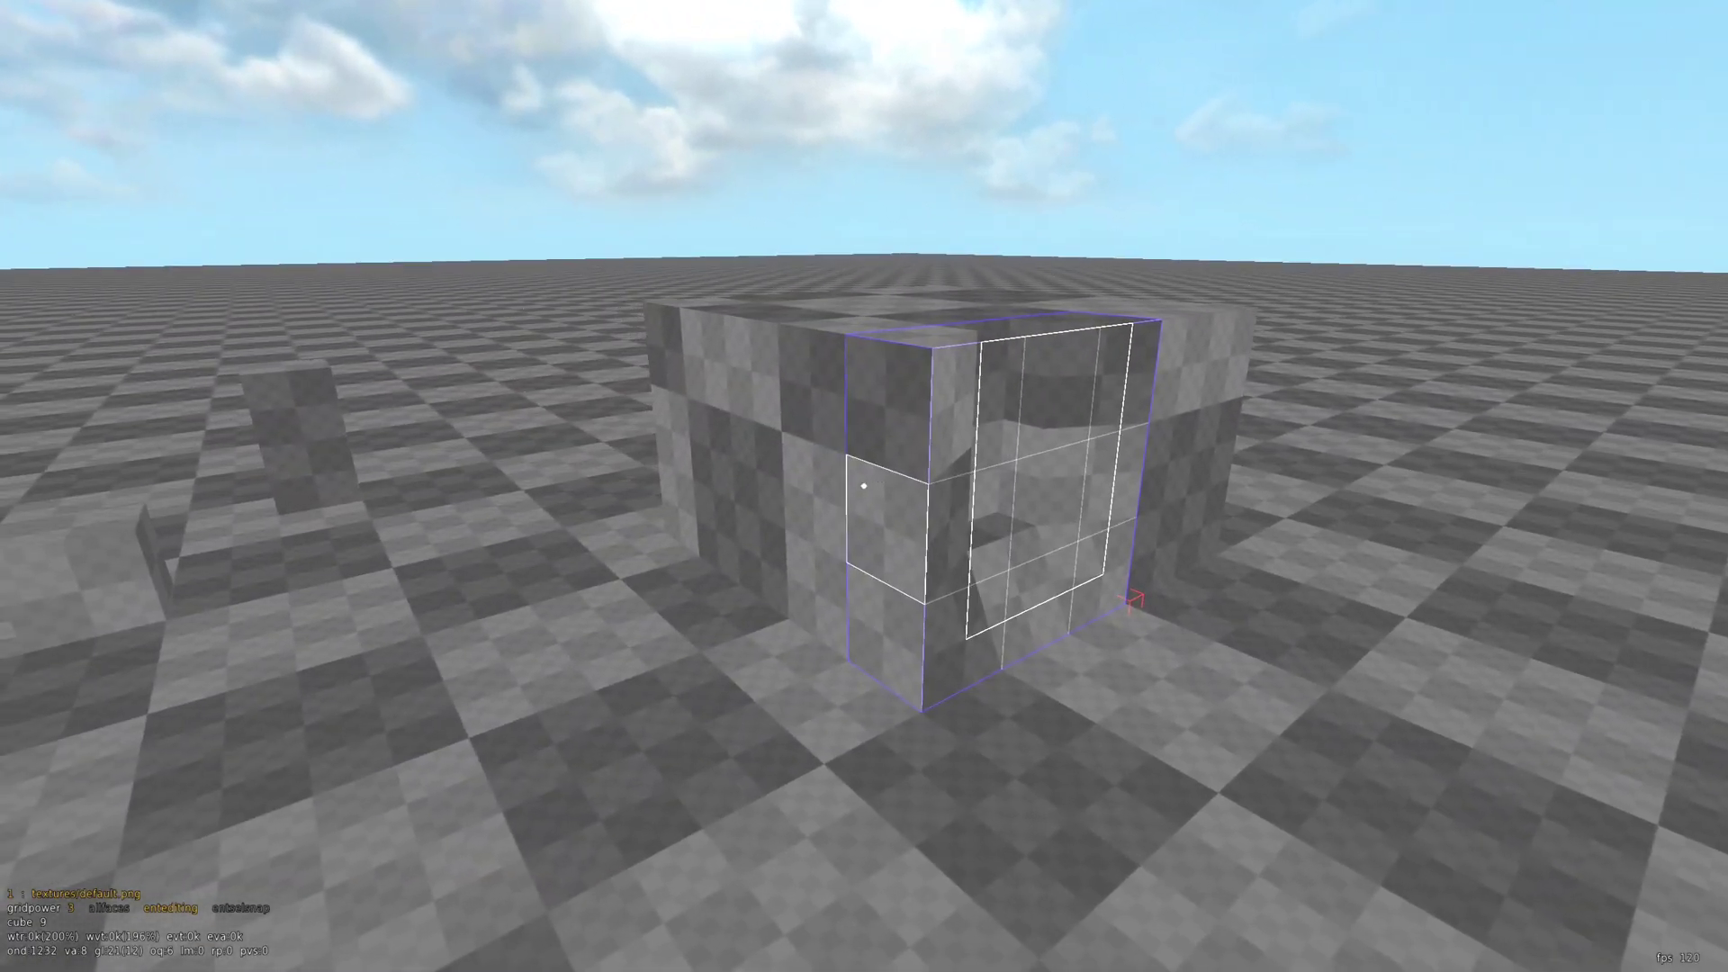
- Select one floor square directly in front of the recessed block and view the block from several sides
{"action": "left_click", "coordinate": [864, 486]}
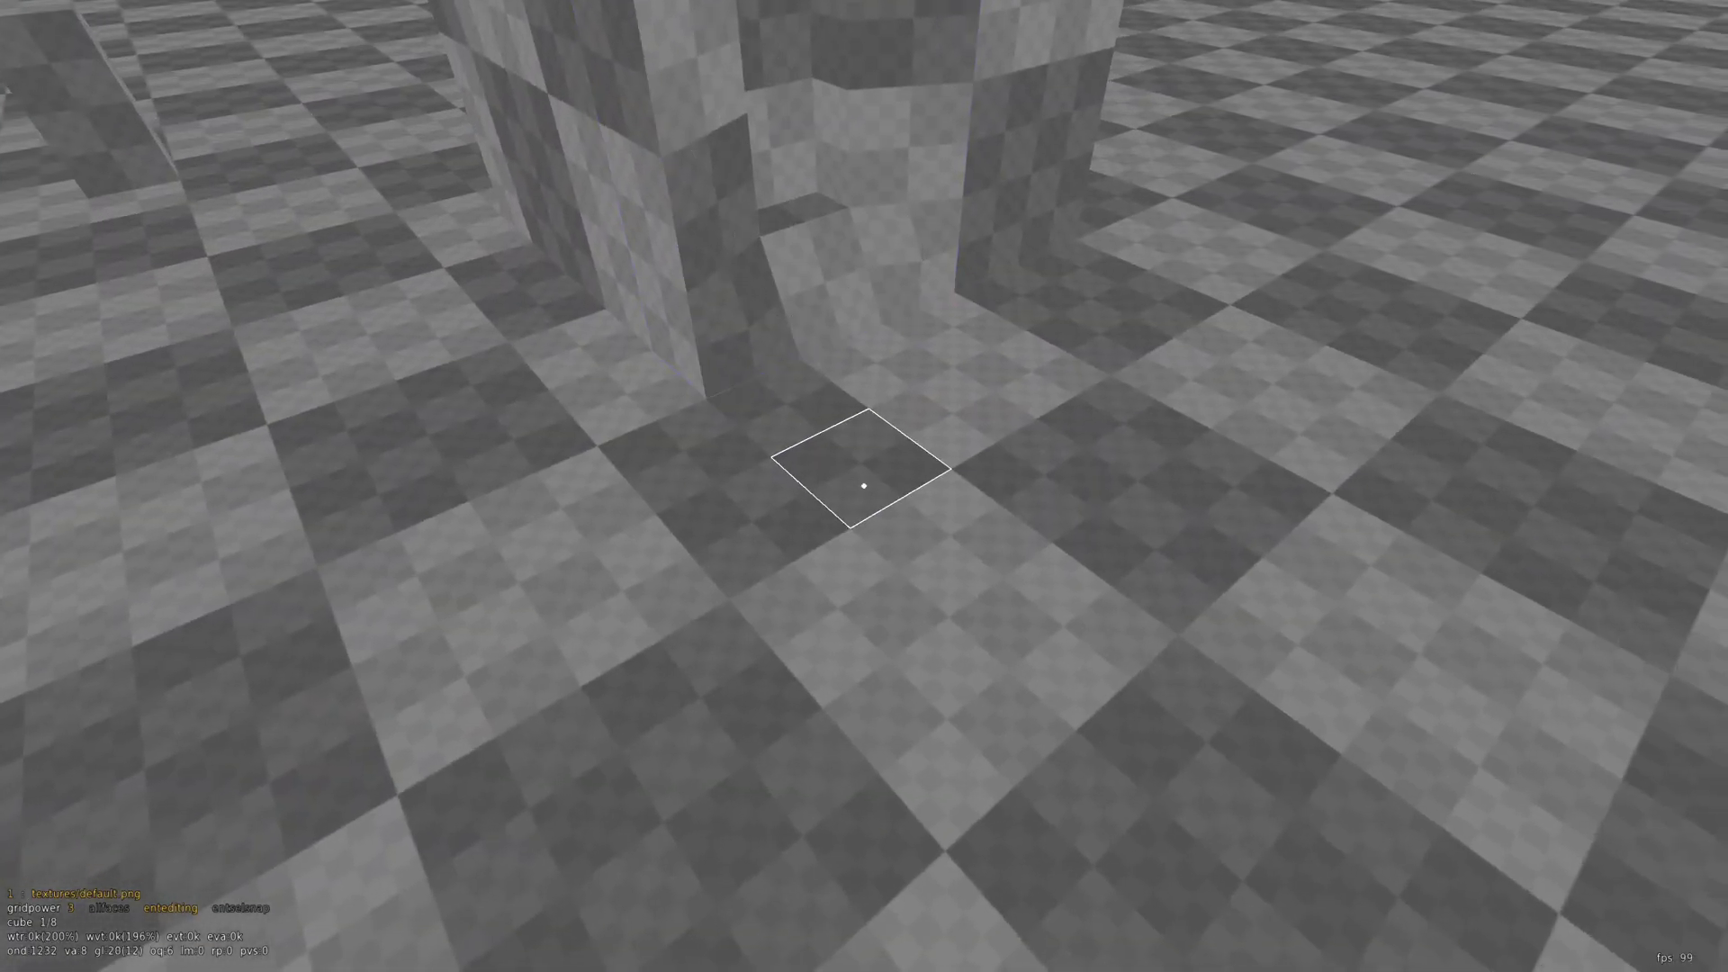
{"action": "key", "text": "s"}
{"action": "key", "text": "d"}
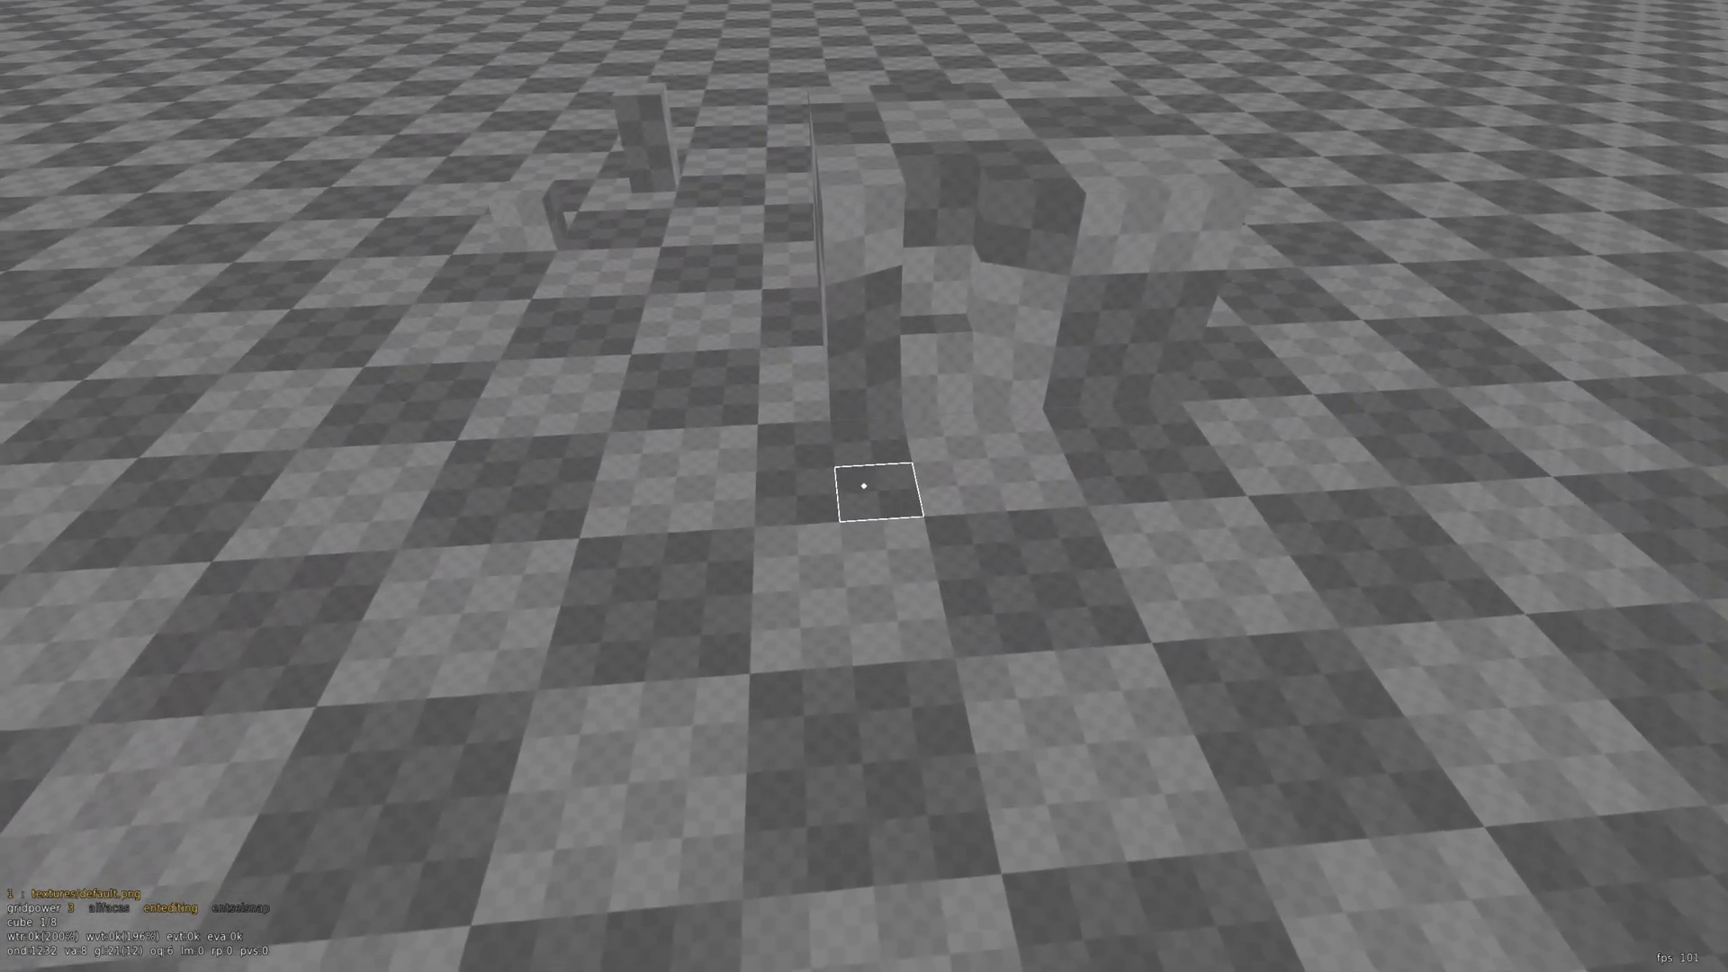
{"action": "key", "text": "d"}
{"action": "key", "text": "a"}
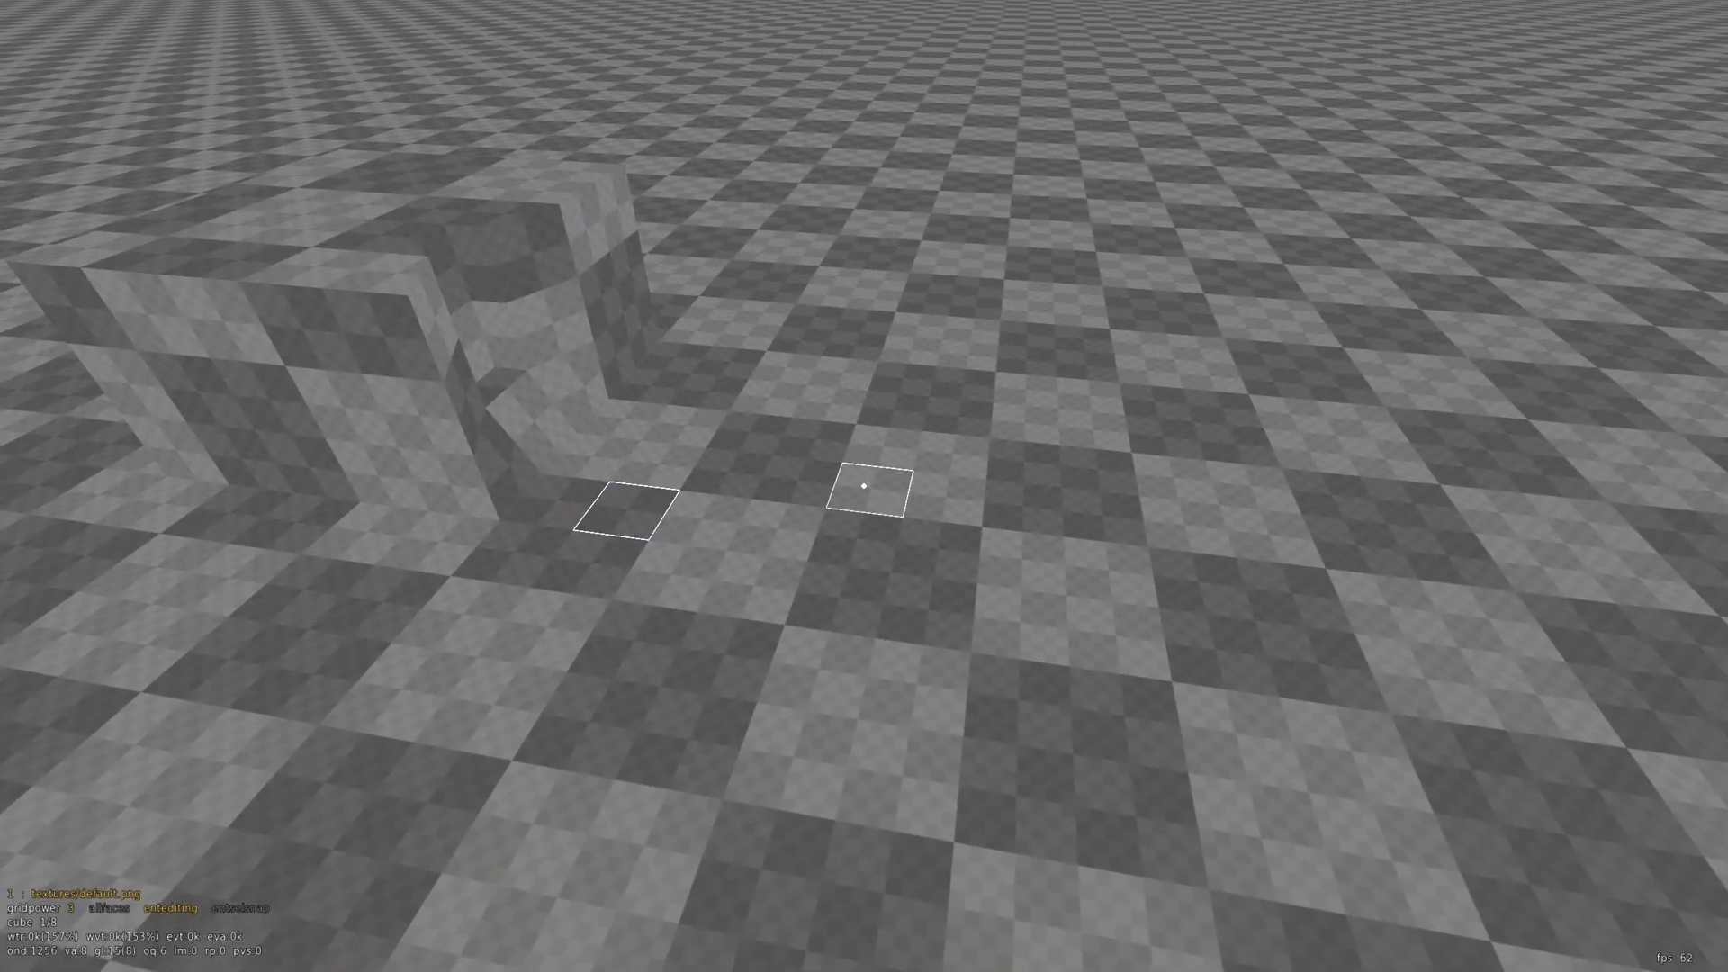
- Change the grid size repeatedly between larger and smaller cubes, and set the grid power to 2
{"action": "key", "text": "g"}
{"action": "scroll", "coordinate": [864, 486], "scroll_direction": "up", "scroll_amount": 4}
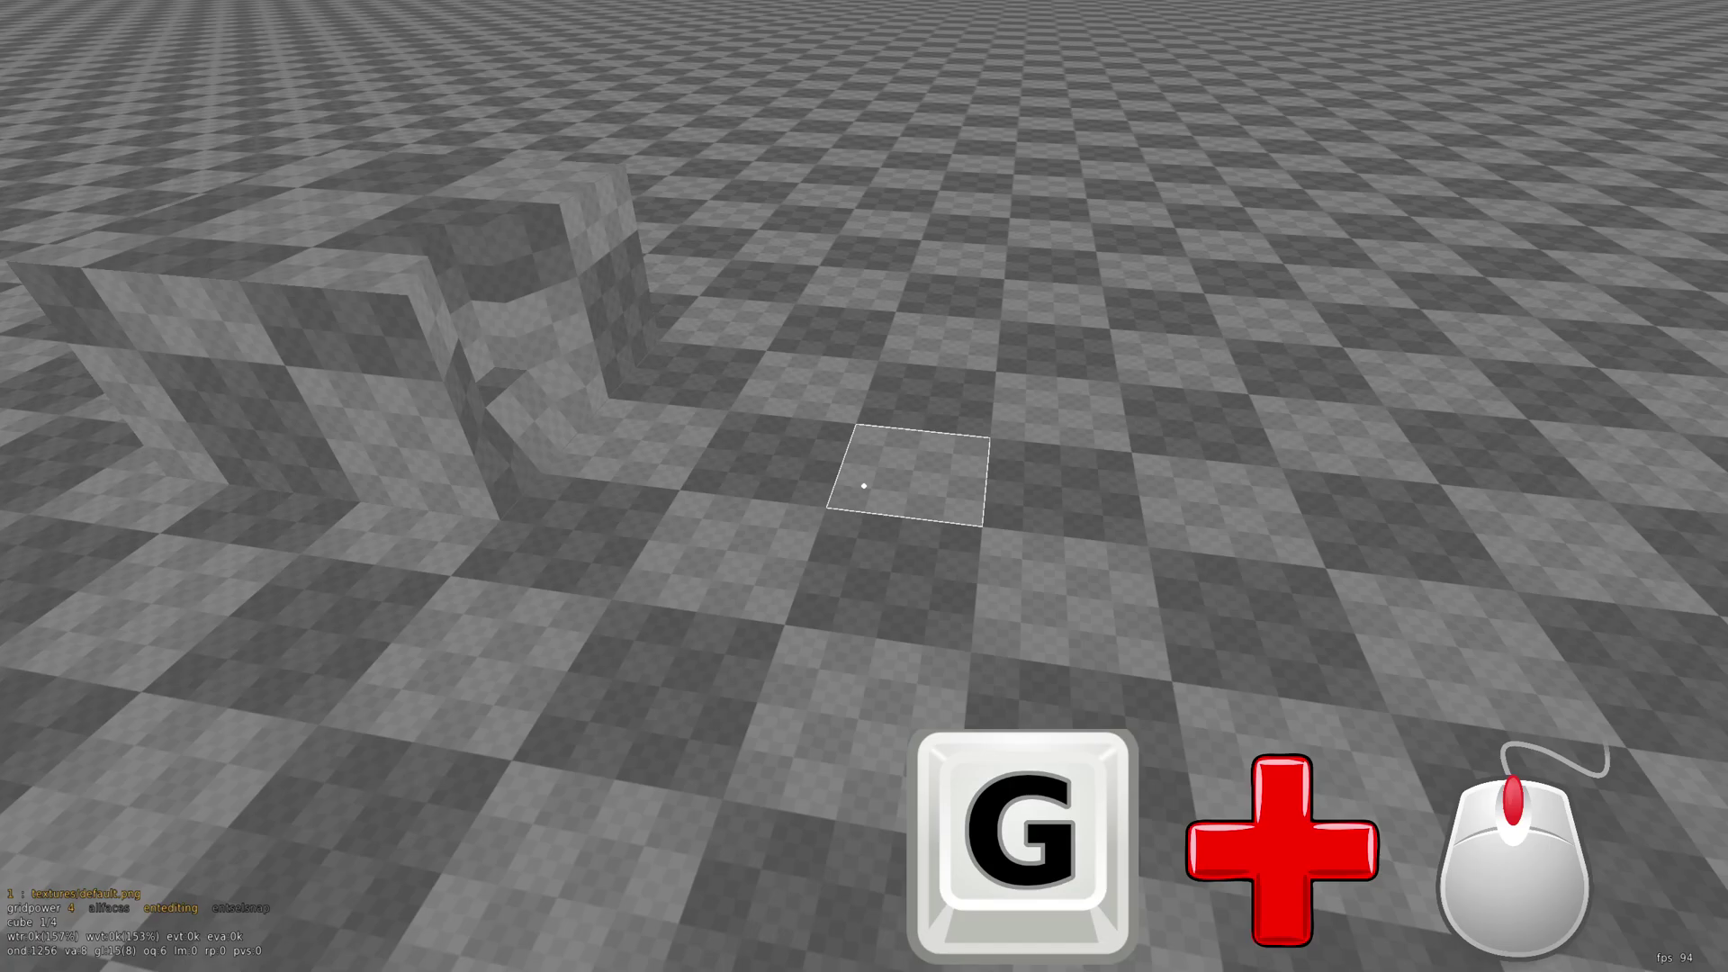
{"action": "scroll", "coordinate": [864, 486], "scroll_direction": "down", "scroll_amount": 3}
{"action": "scroll", "coordinate": [864, 486], "scroll_direction": "up", "scroll_amount": 3}
{"action": "scroll", "coordinate": [864, 486], "scroll_direction": "up", "scroll_amount": 1}
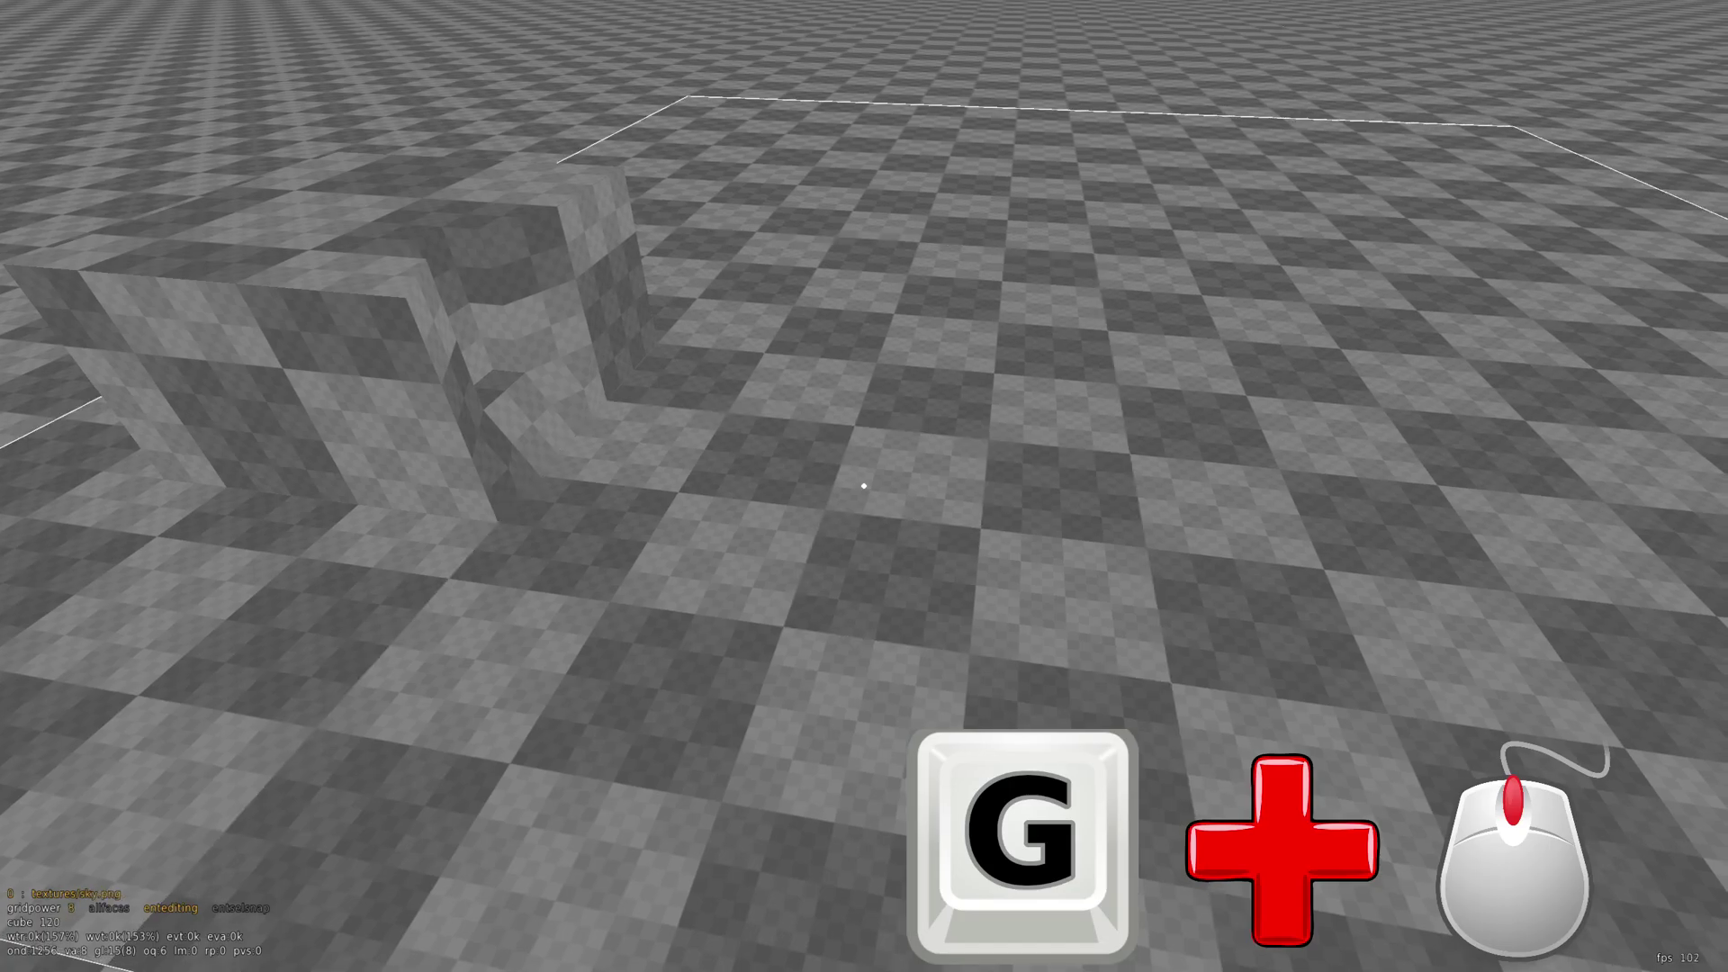
{"action": "scroll", "coordinate": [864, 486], "scroll_direction": "down", "scroll_amount": 4}
{"action": "scroll", "coordinate": [864, 486], "scroll_direction": "up", "scroll_amount": 4}
{"action": "scroll", "coordinate": [864, 486], "scroll_direction": "down", "scroll_amount": 4}
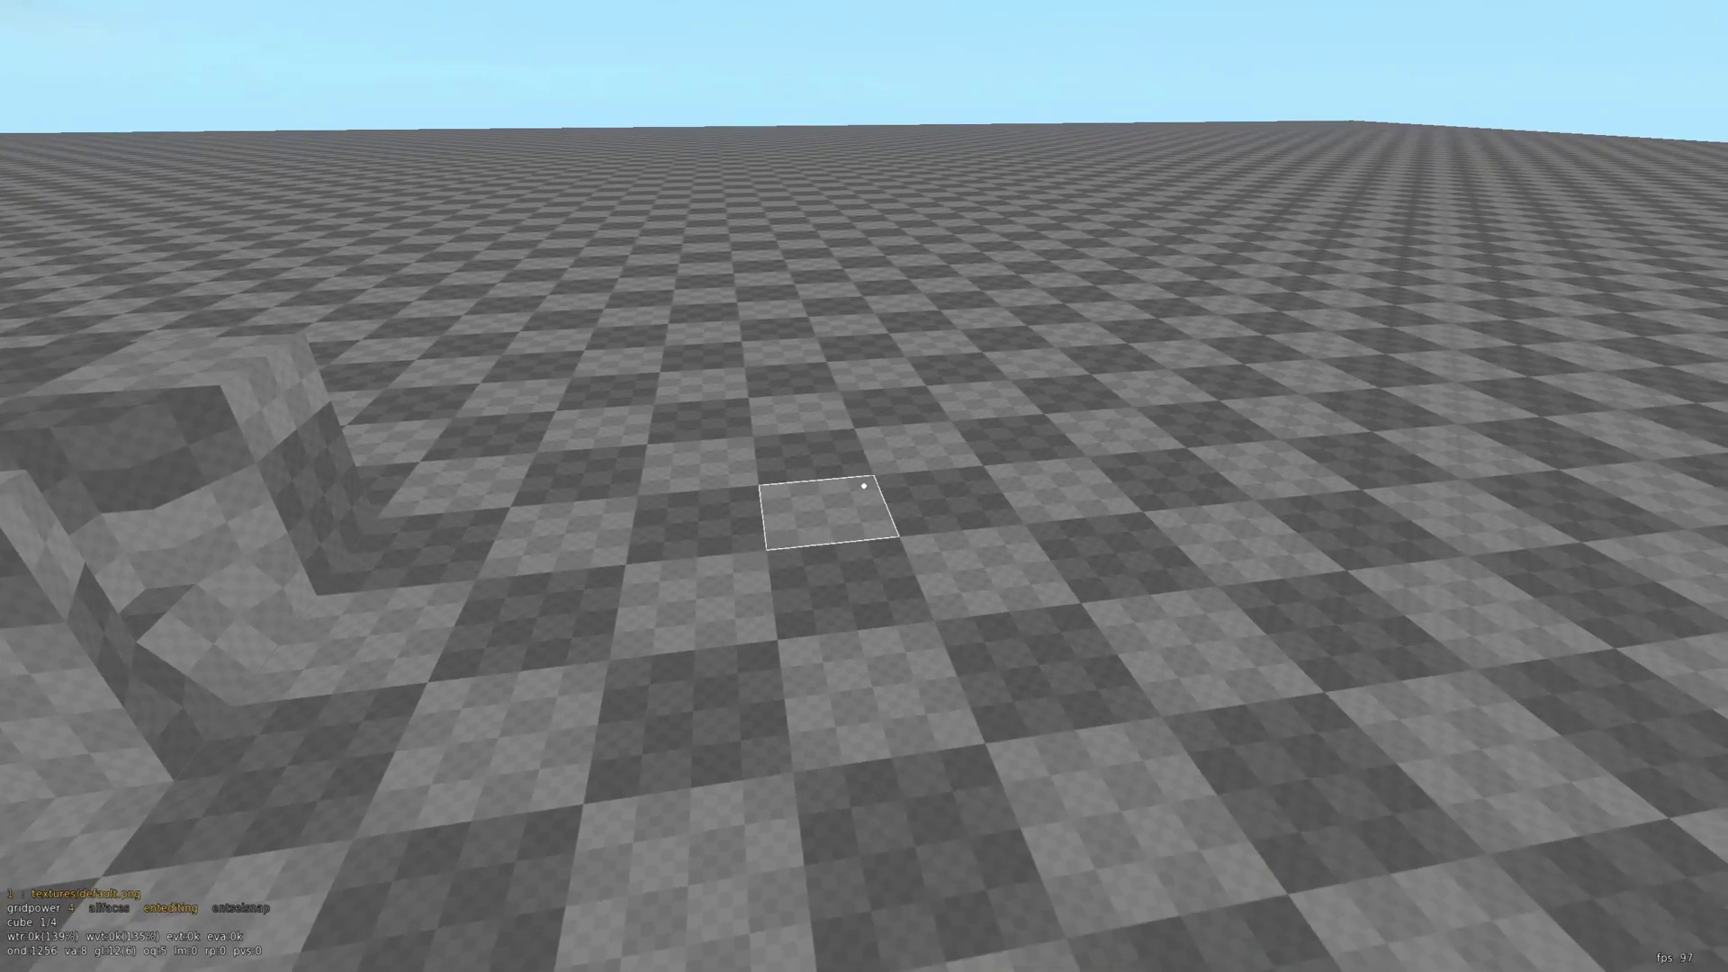
{"action": "scroll", "coordinate": [864, 486], "scroll_direction": "up", "scroll_amount": 3}
{"action": "scroll", "coordinate": [864, 486], "scroll_direction": "down", "scroll_amount": 2}
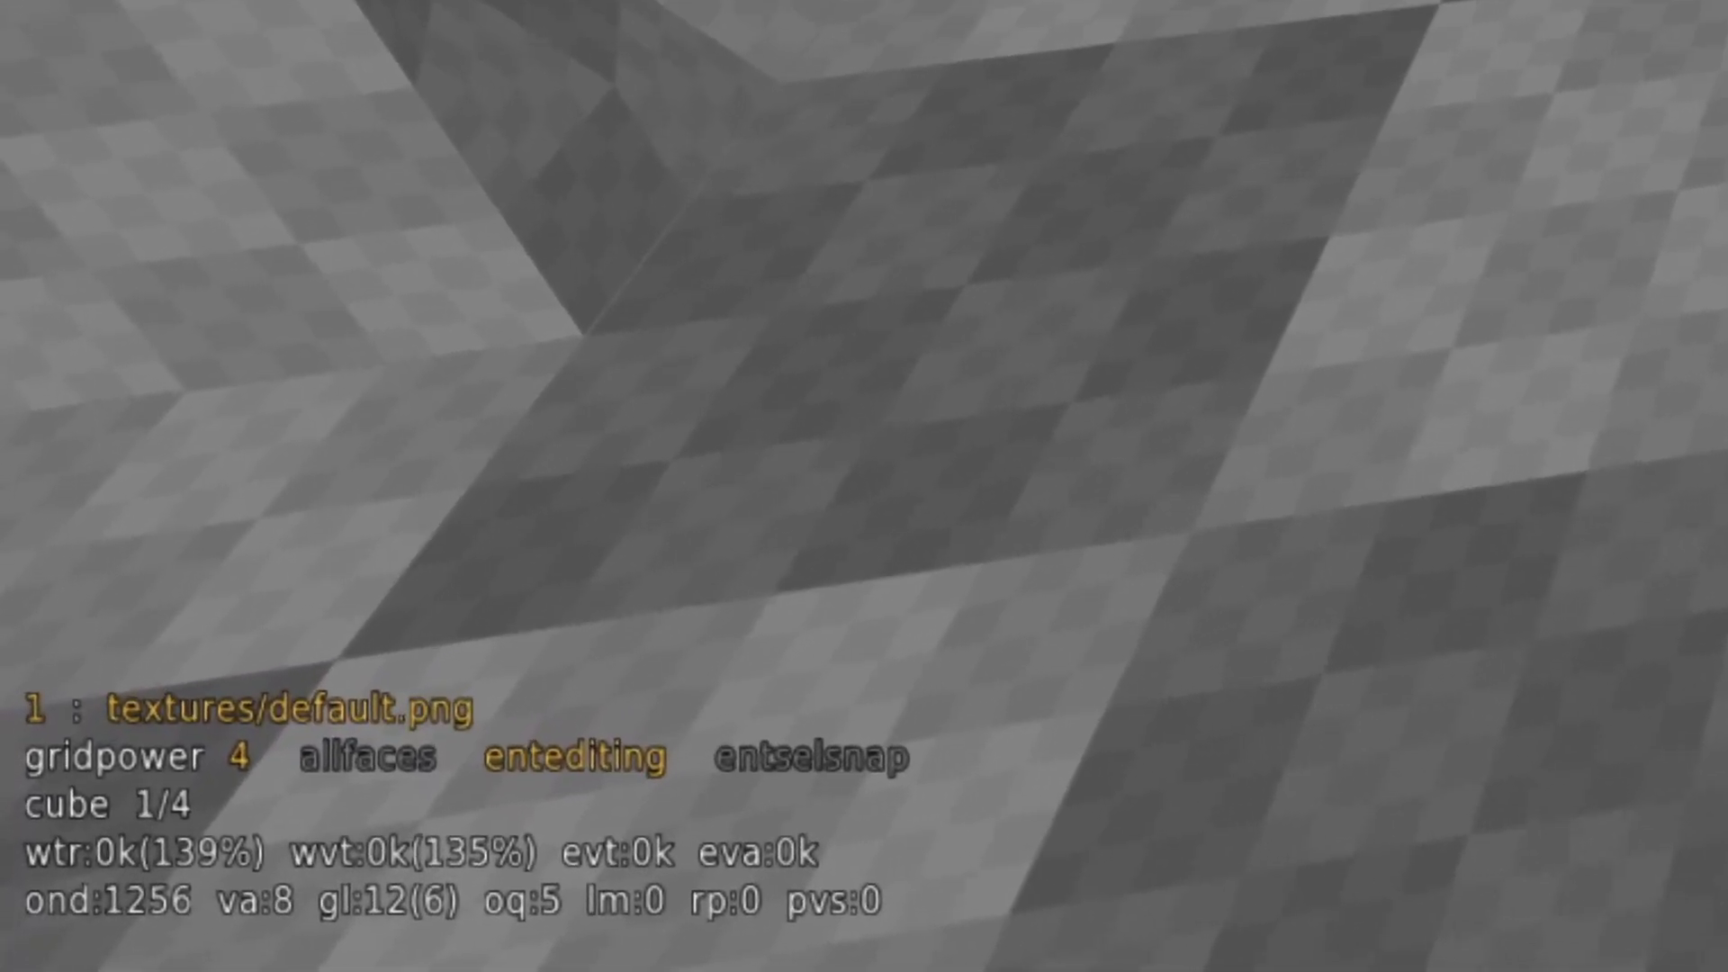
{"action": "scroll", "coordinate": [864, 486], "scroll_direction": "down", "scroll_amount": 2}
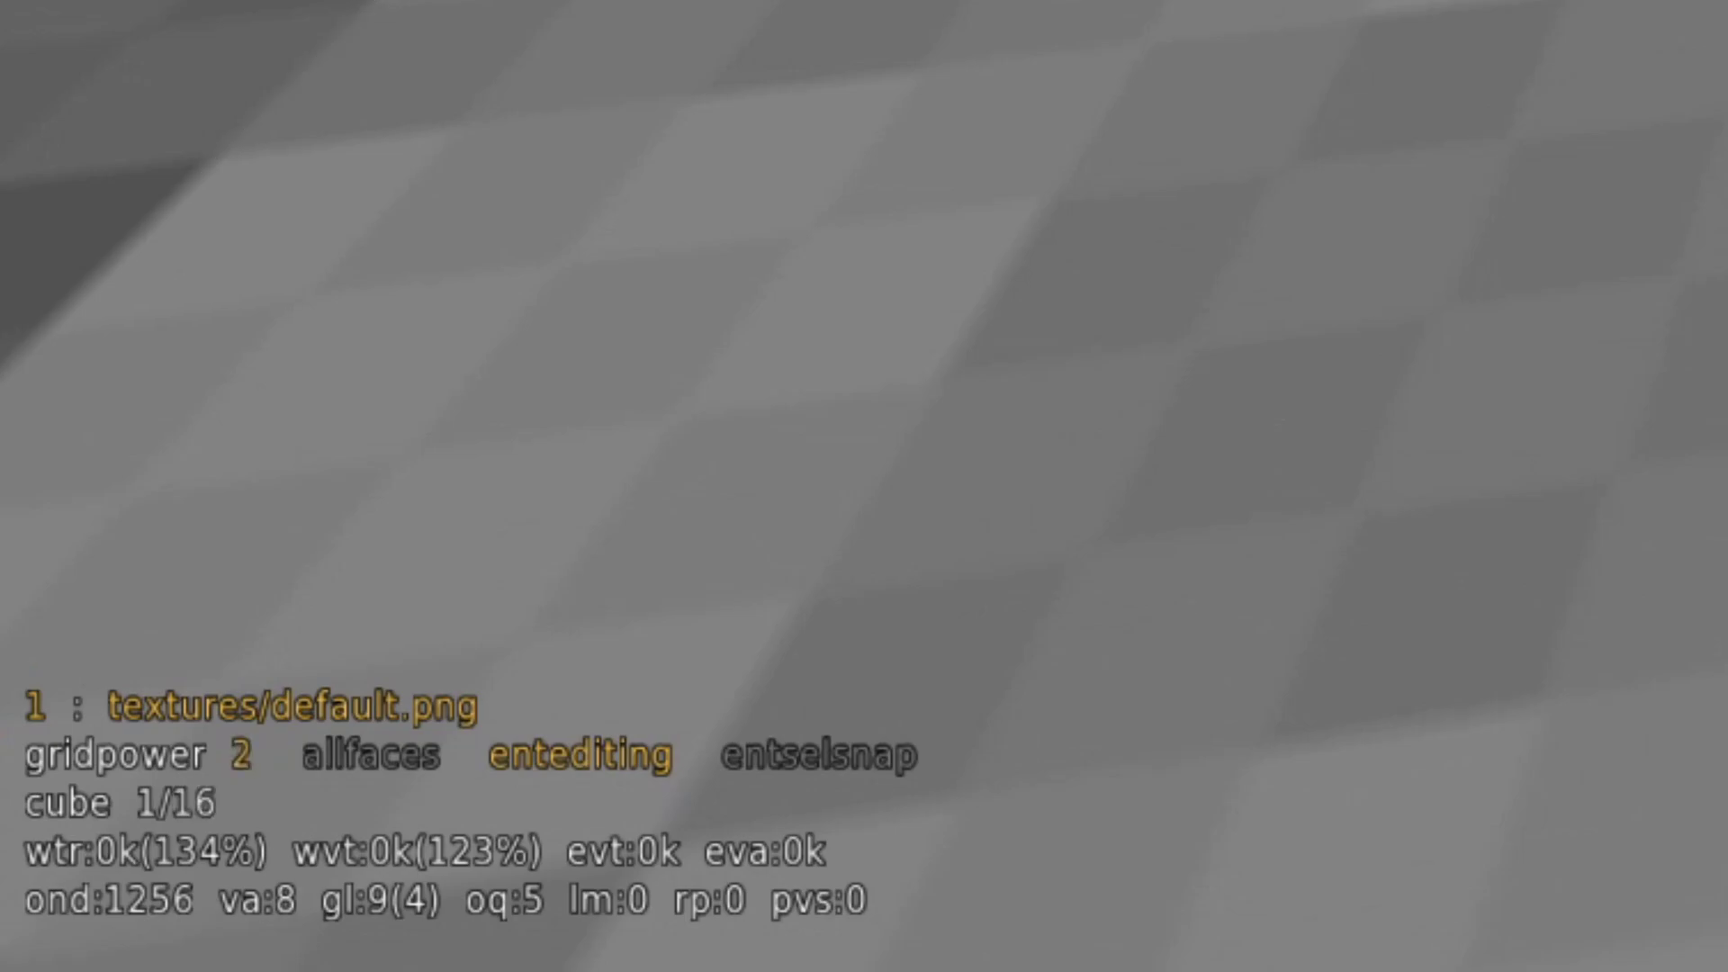
- Turn on the outline wireframe, select a floor area, and move it by one grid step and back
{"action": "key", "text": "s"}
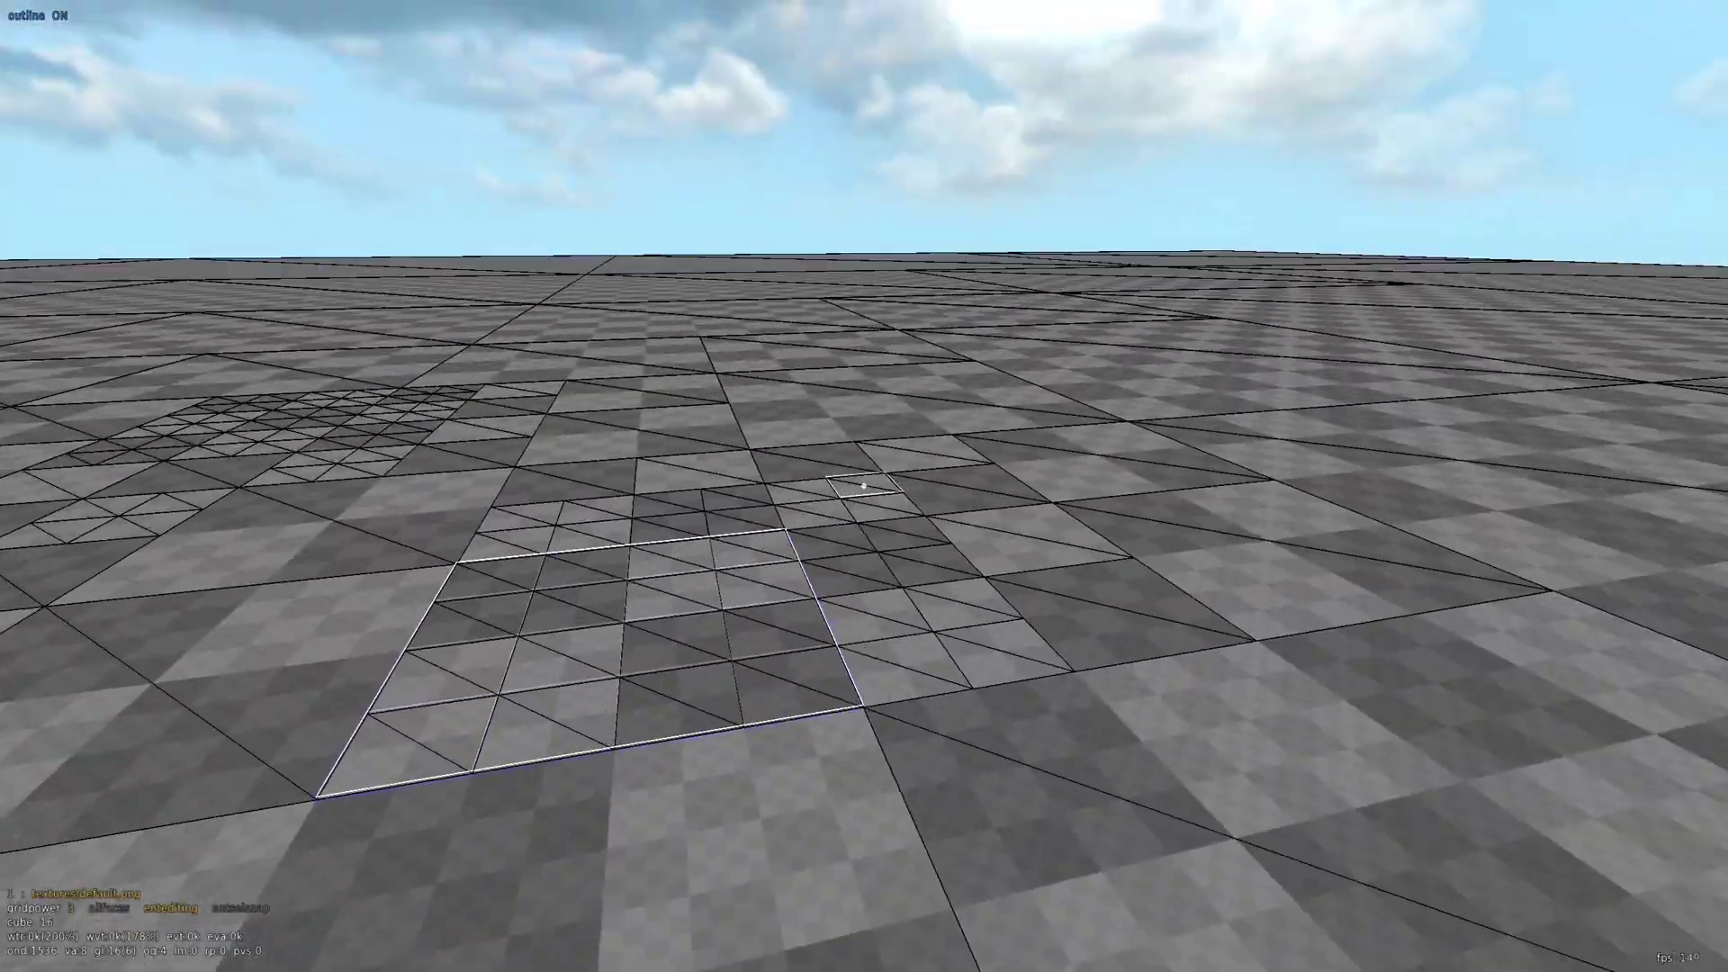
{"action": "left_click_drag", "start_coordinate": [864, 486], "coordinate": [864, 486]}
{"action": "scroll", "coordinate": [864, 486], "scroll_direction": "down", "scroll_amount": 1}
{"action": "scroll", "coordinate": [864, 486], "scroll_direction": "up", "scroll_amount": 1}
{"action": "left_click", "coordinate": [864, 486]}
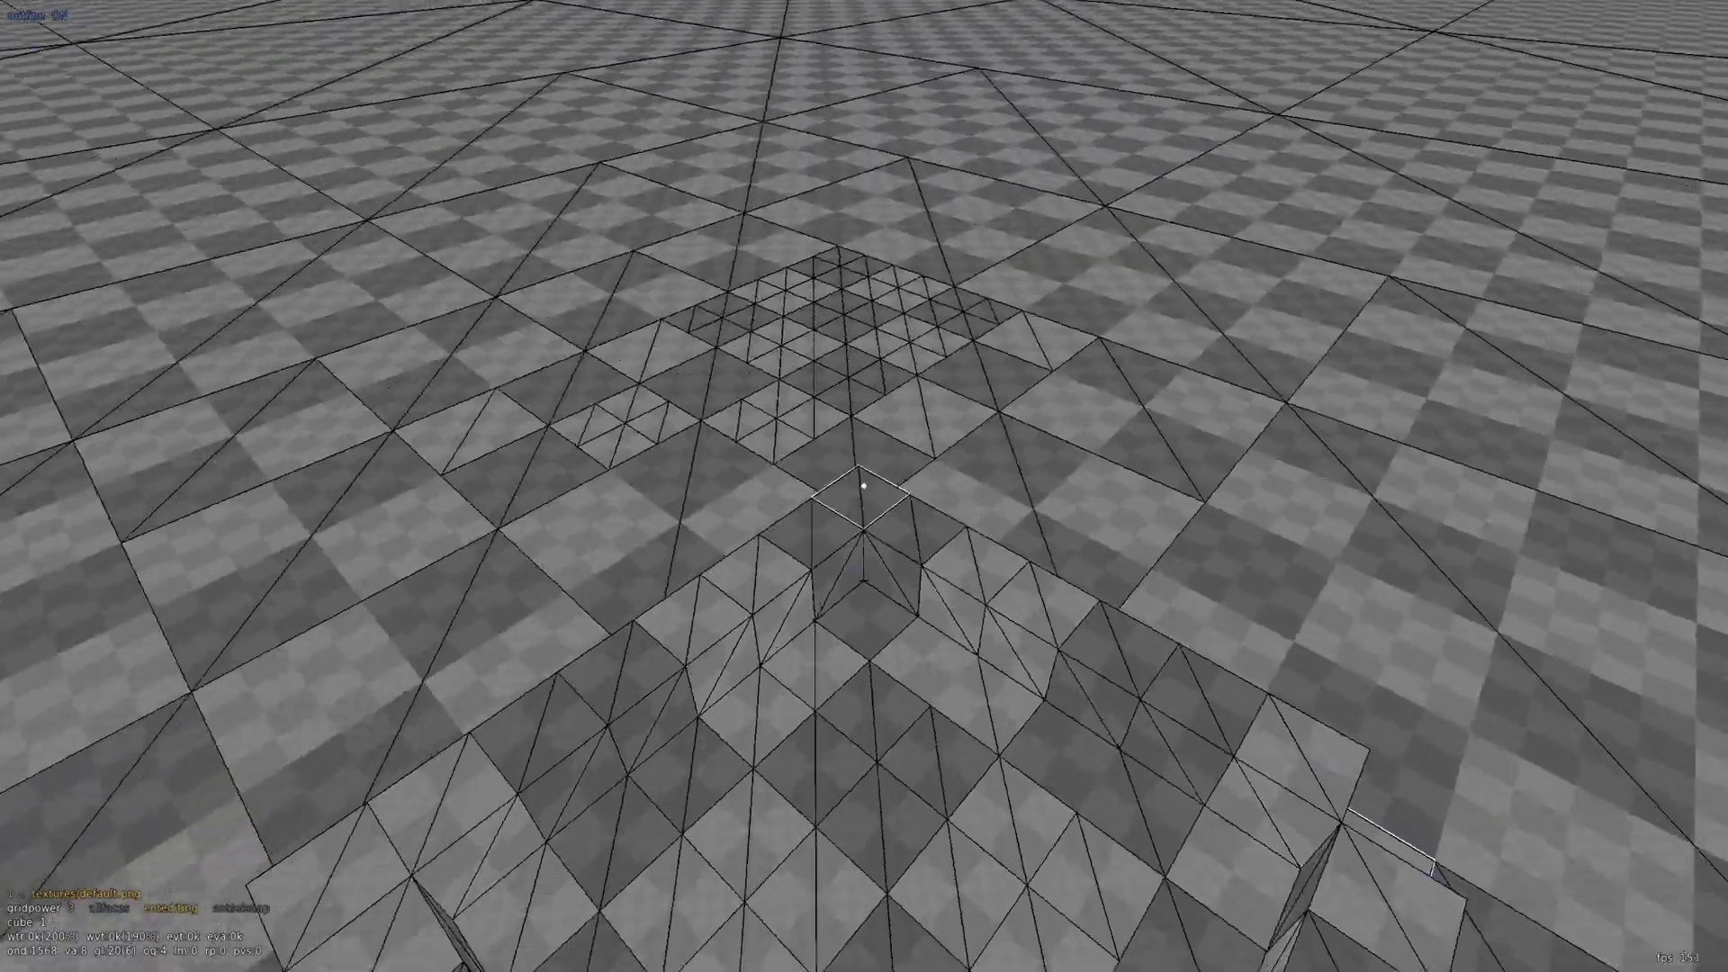
- Select single cubes around the uneven floor area one after another and shift each by one grid step
{"action": "left_click", "coordinate": [864, 486]}
{"action": "scroll", "coordinate": [864, 486], "scroll_direction": "up", "scroll_amount": 1}
{"action": "left_click", "coordinate": [864, 486]}
{"action": "scroll", "coordinate": [864, 486], "scroll_direction": "up", "scroll_amount": 1}
{"action": "left_click", "coordinate": [864, 486]}
{"action": "scroll", "coordinate": [864, 486], "scroll_direction": "up", "scroll_amount": 1}
{"action": "left_click", "coordinate": [864, 486]}
{"action": "scroll", "coordinate": [864, 486], "scroll_direction": "up", "scroll_amount": 1}
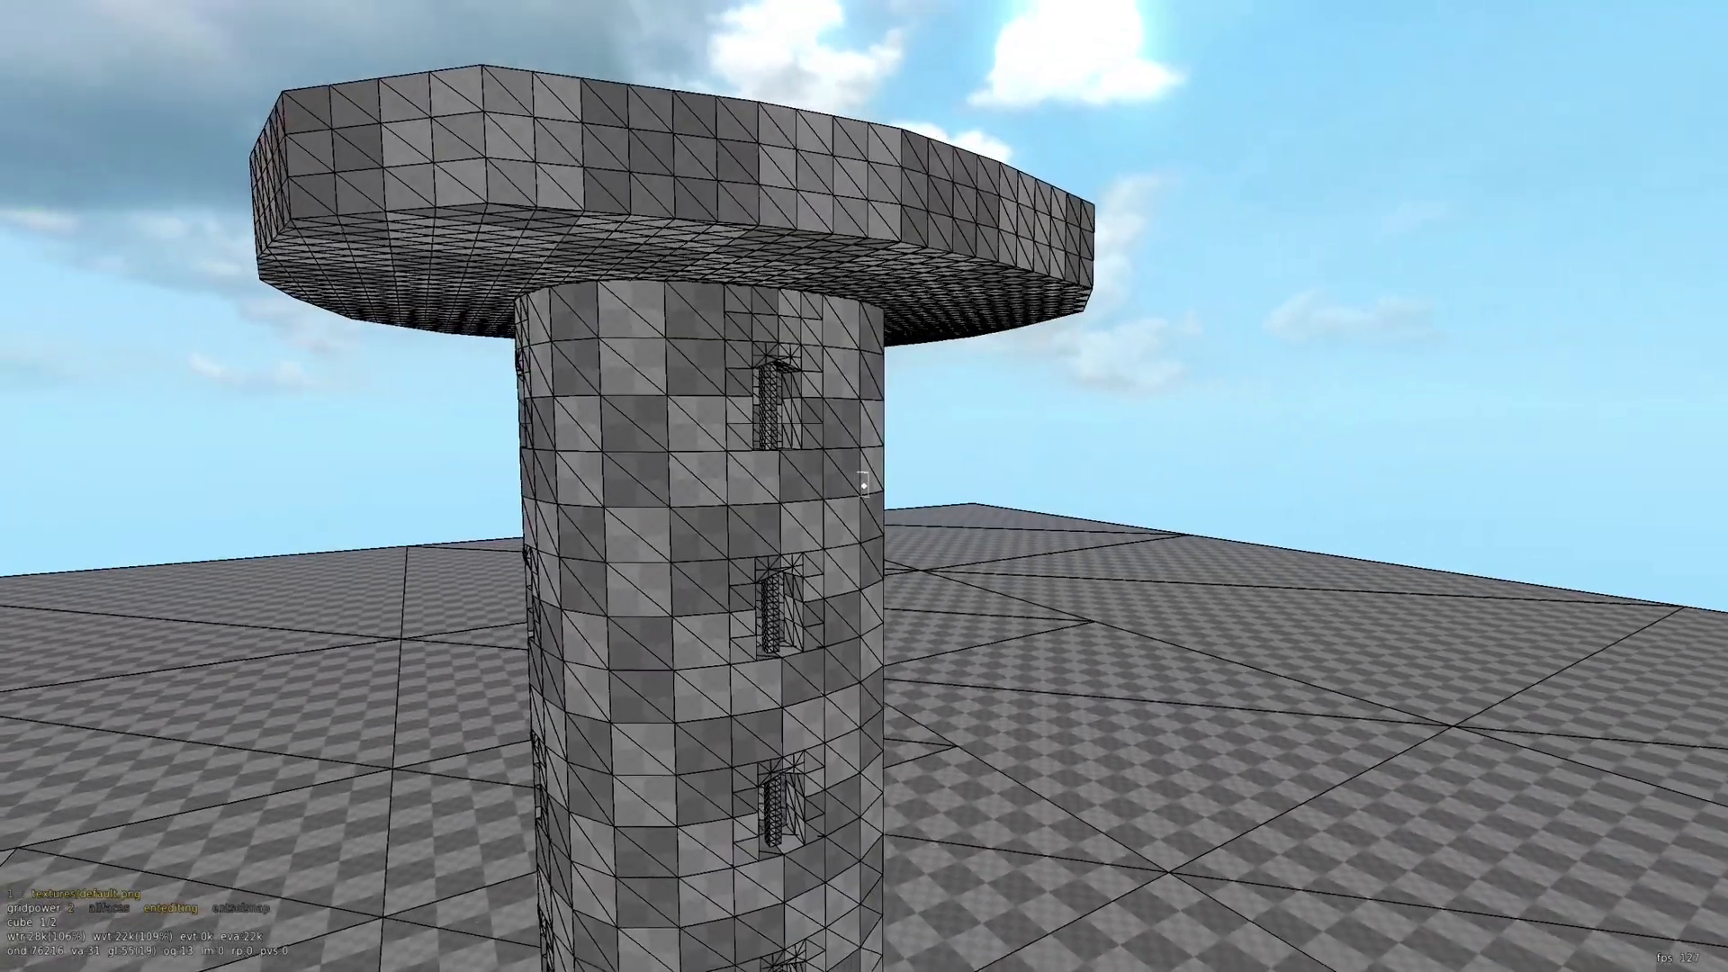
- Copy the selected stepped block shape and paste it at a free floor square in front of it
{"action": "key", "text": "s"}
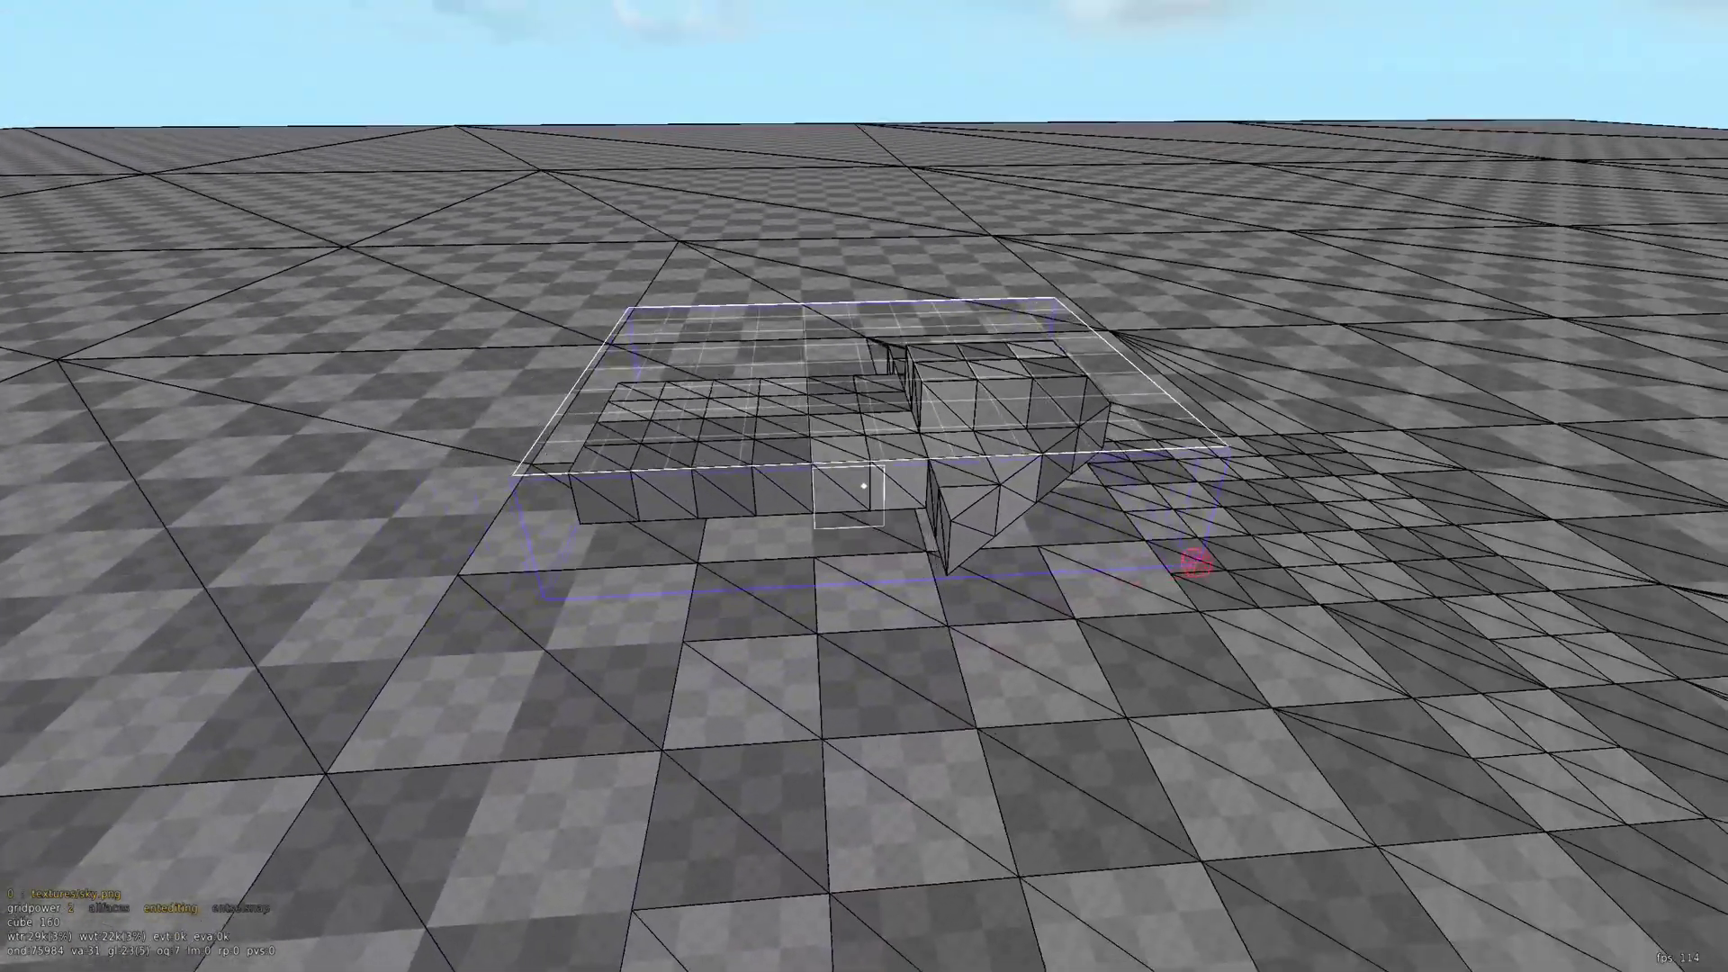
{"action": "key", "text": "a"}
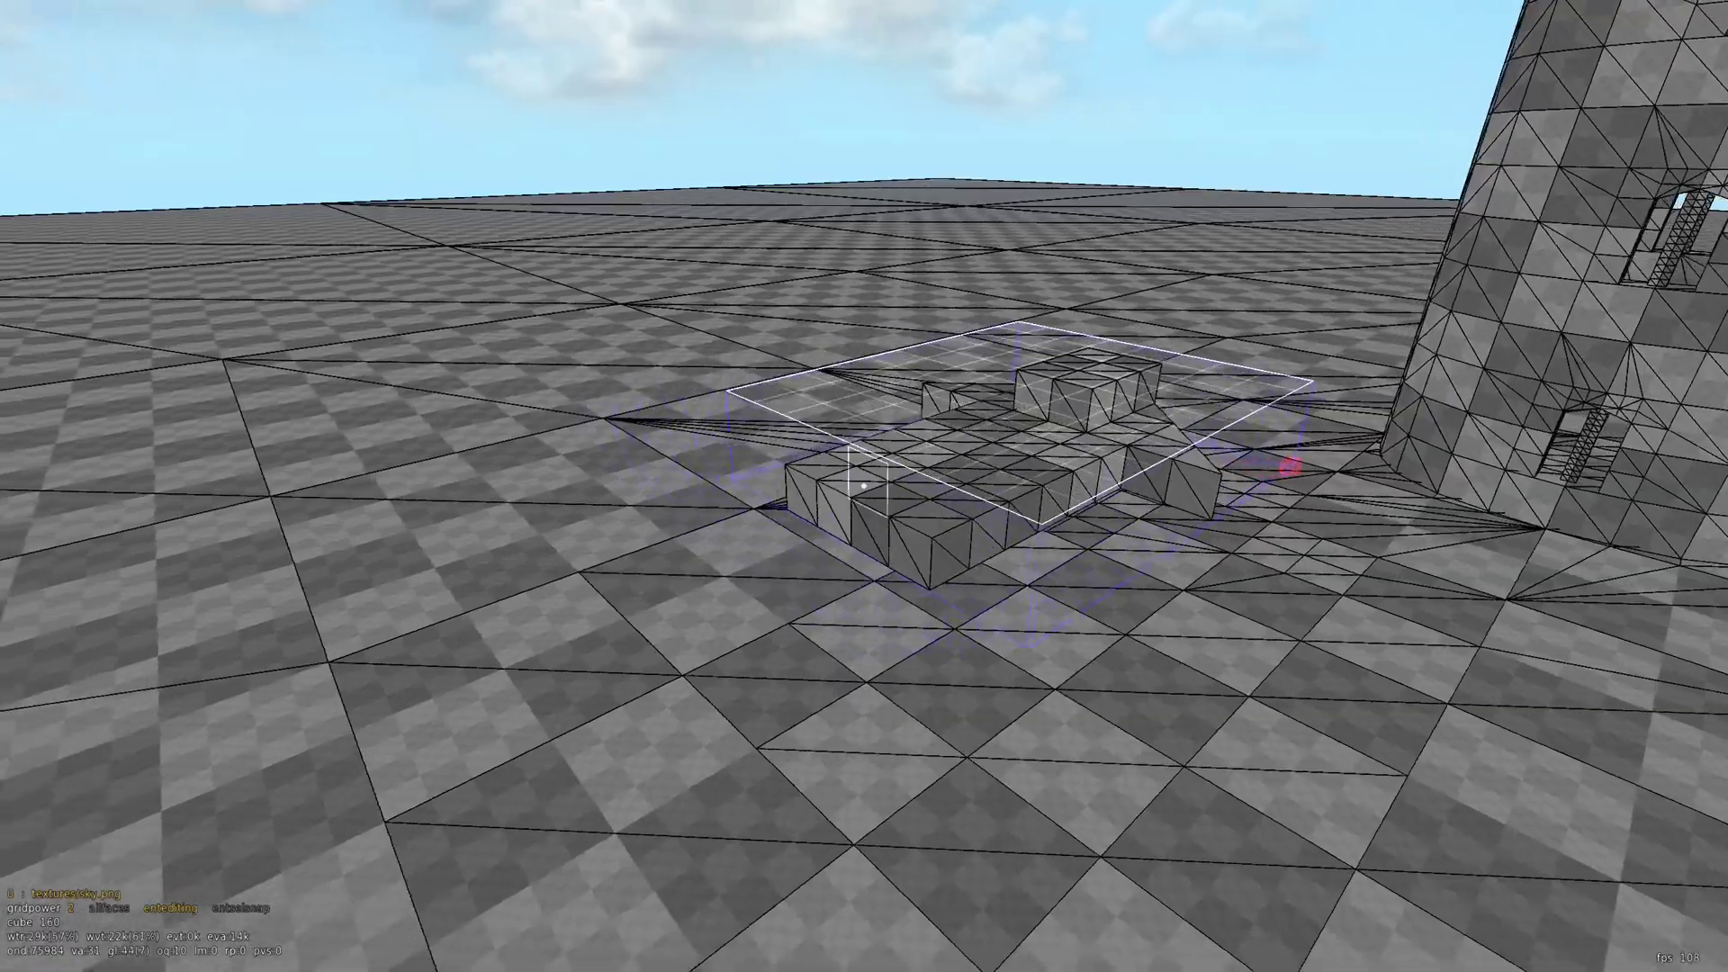
{"action": "key", "text": "d"}
{"action": "key", "text": "w"}
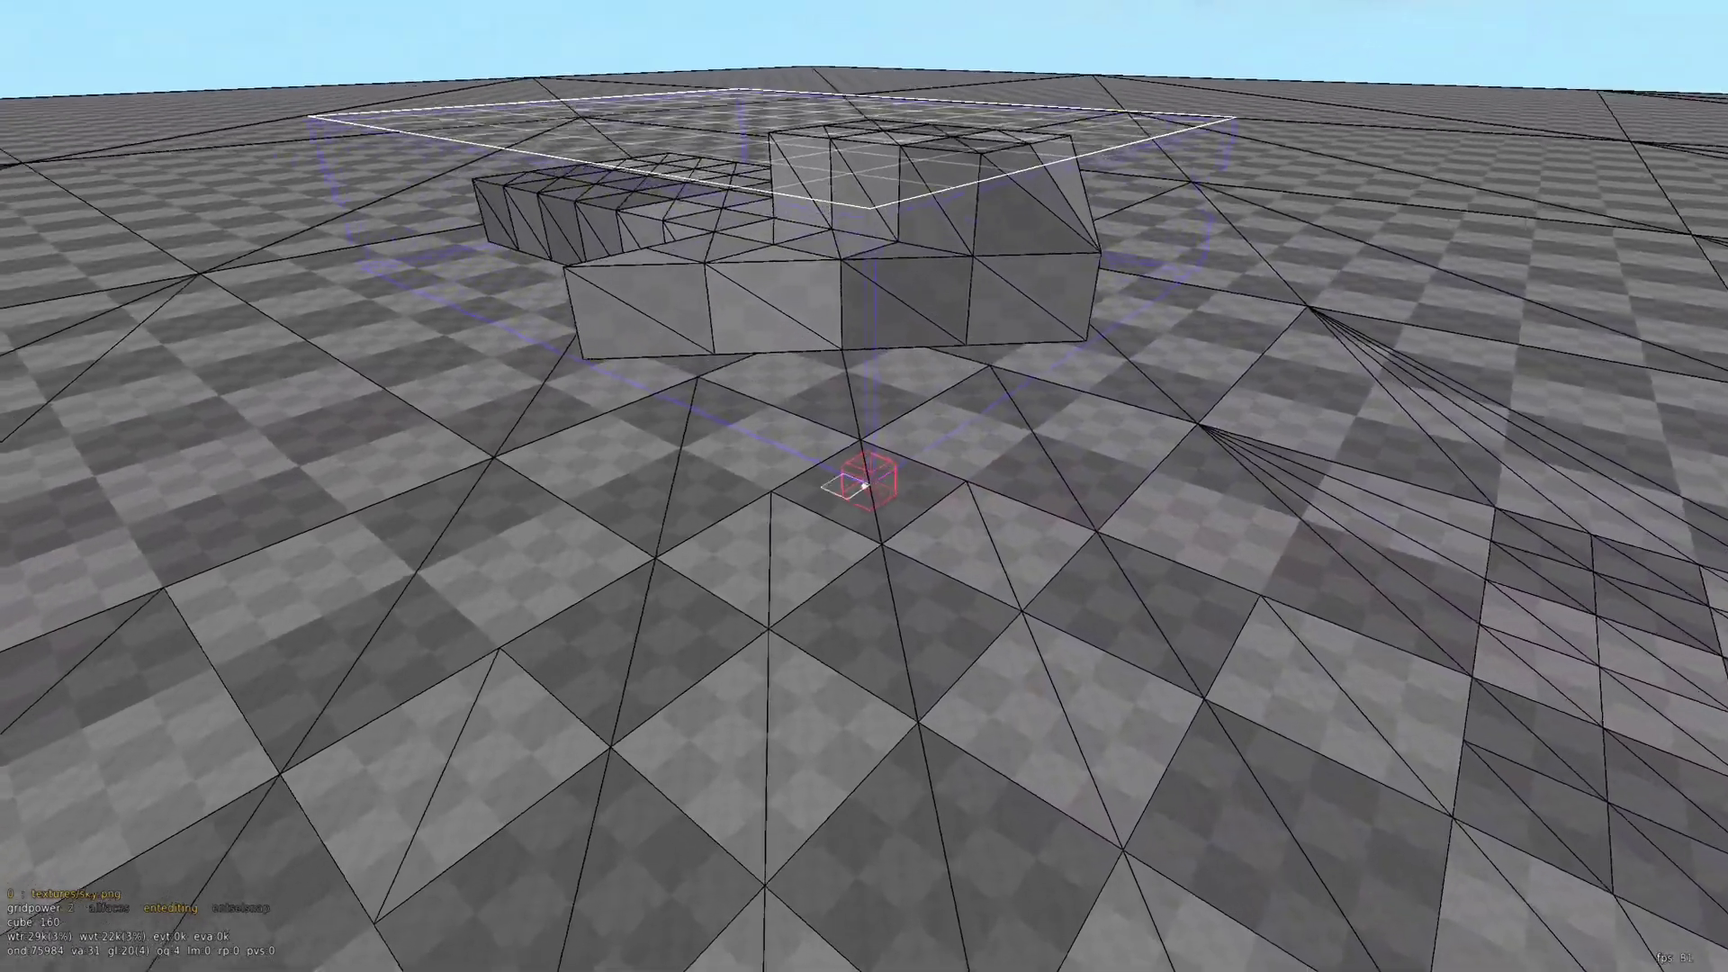
{"action": "key", "text": "a"}
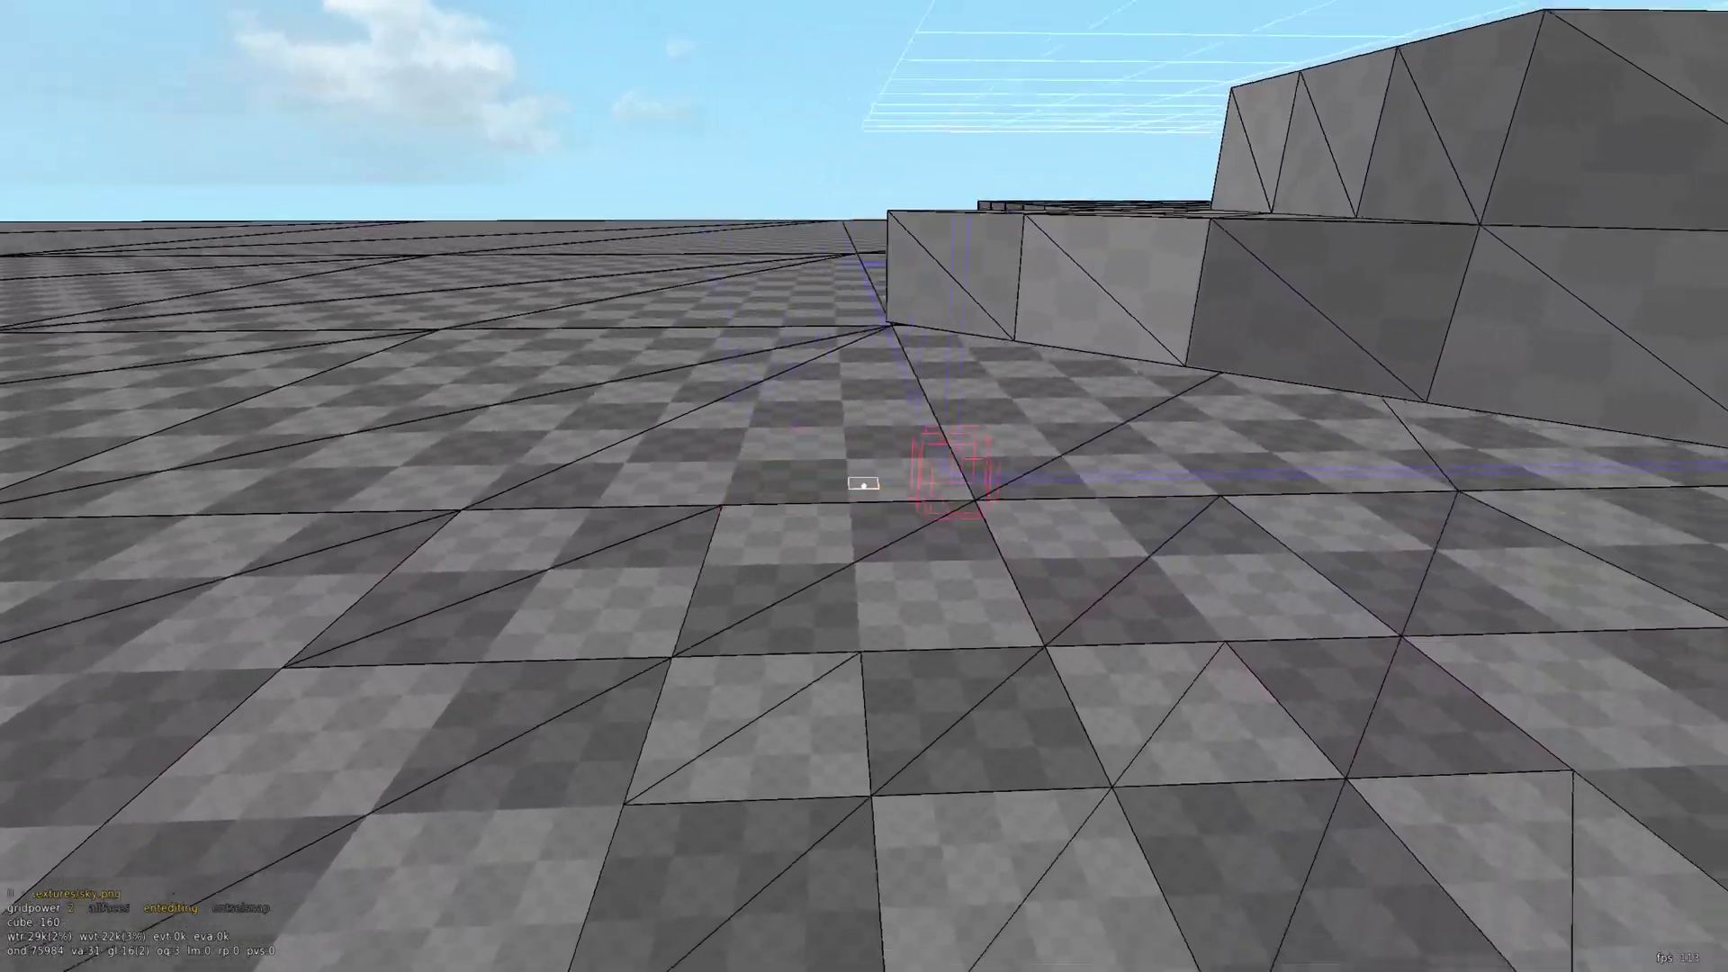
{"action": "key", "text": "s"}
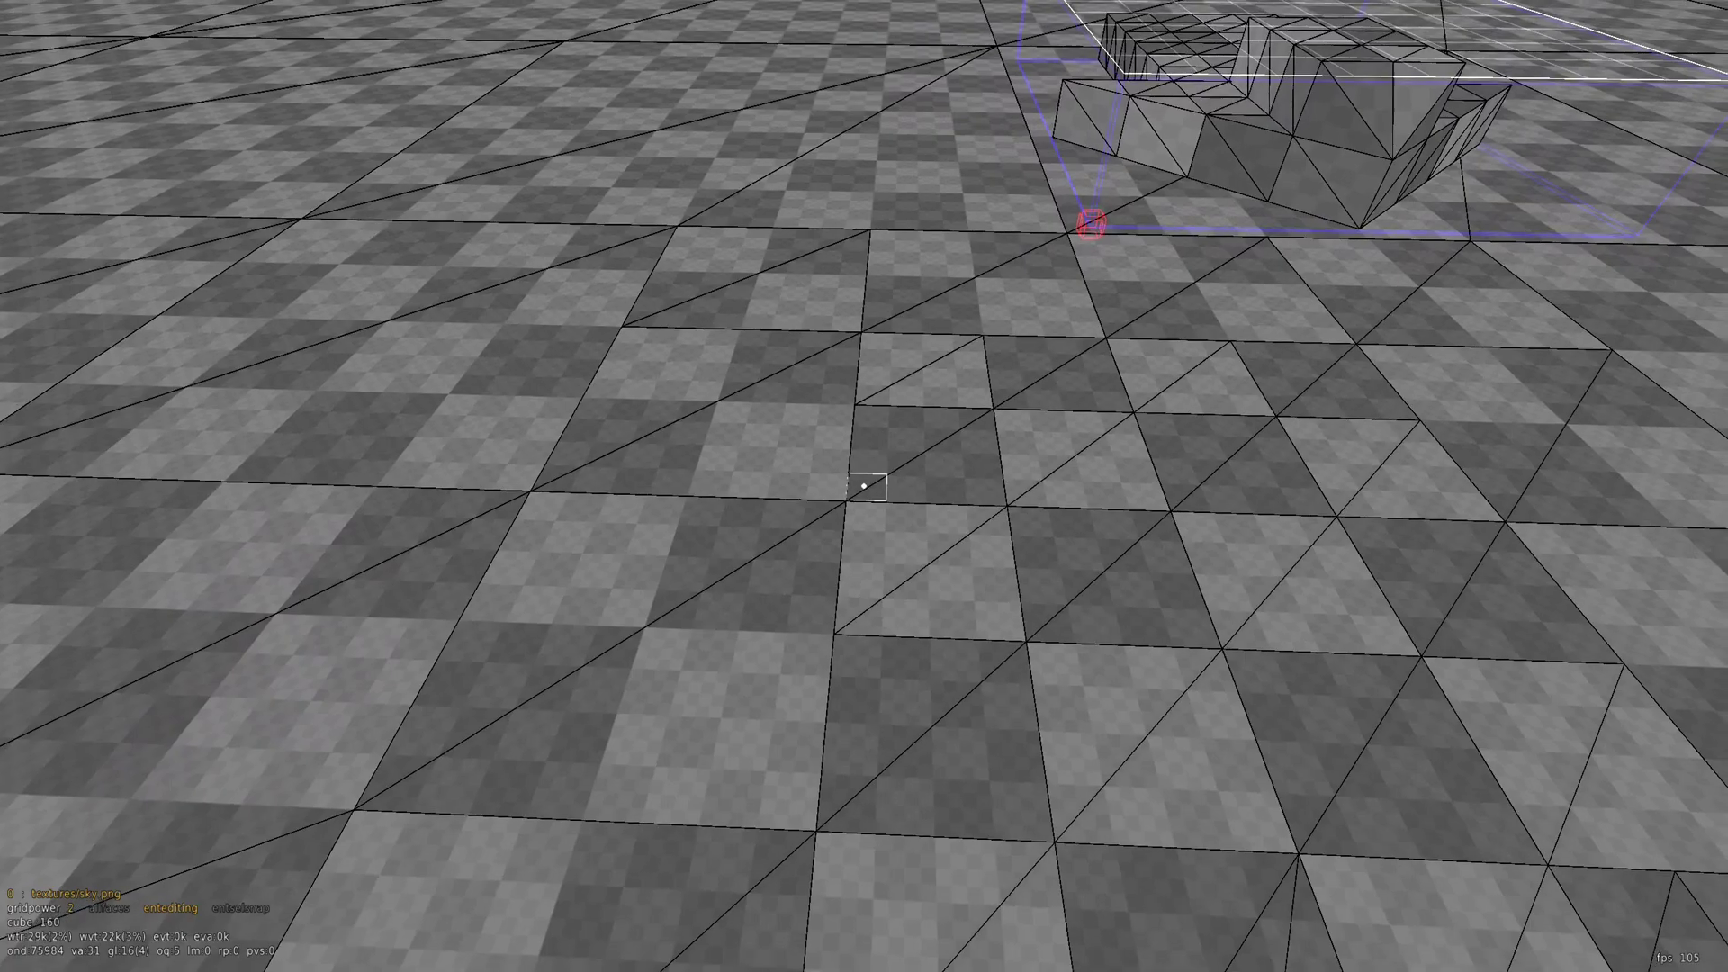
{"action": "left_click", "coordinate": [864, 486]}
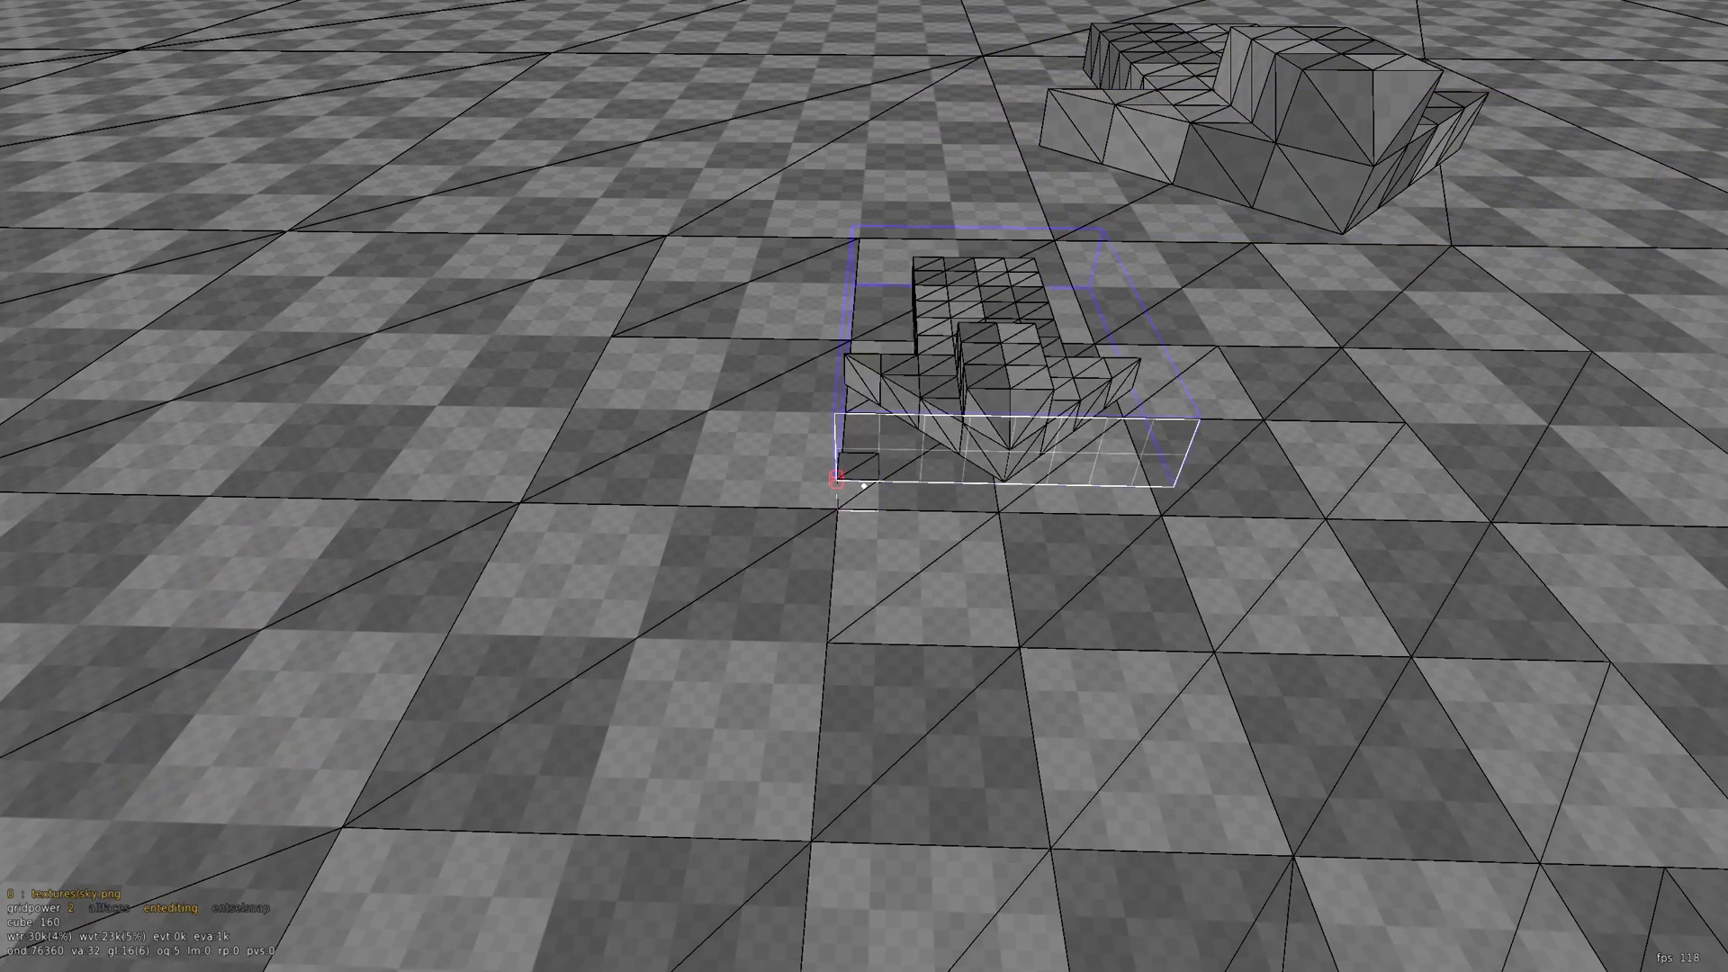
- Paste the copied shape sunk into the floor, select a square beside it, and inspect the recess
{"action": "key", "text": "a"}
{"action": "key", "text": "d"}
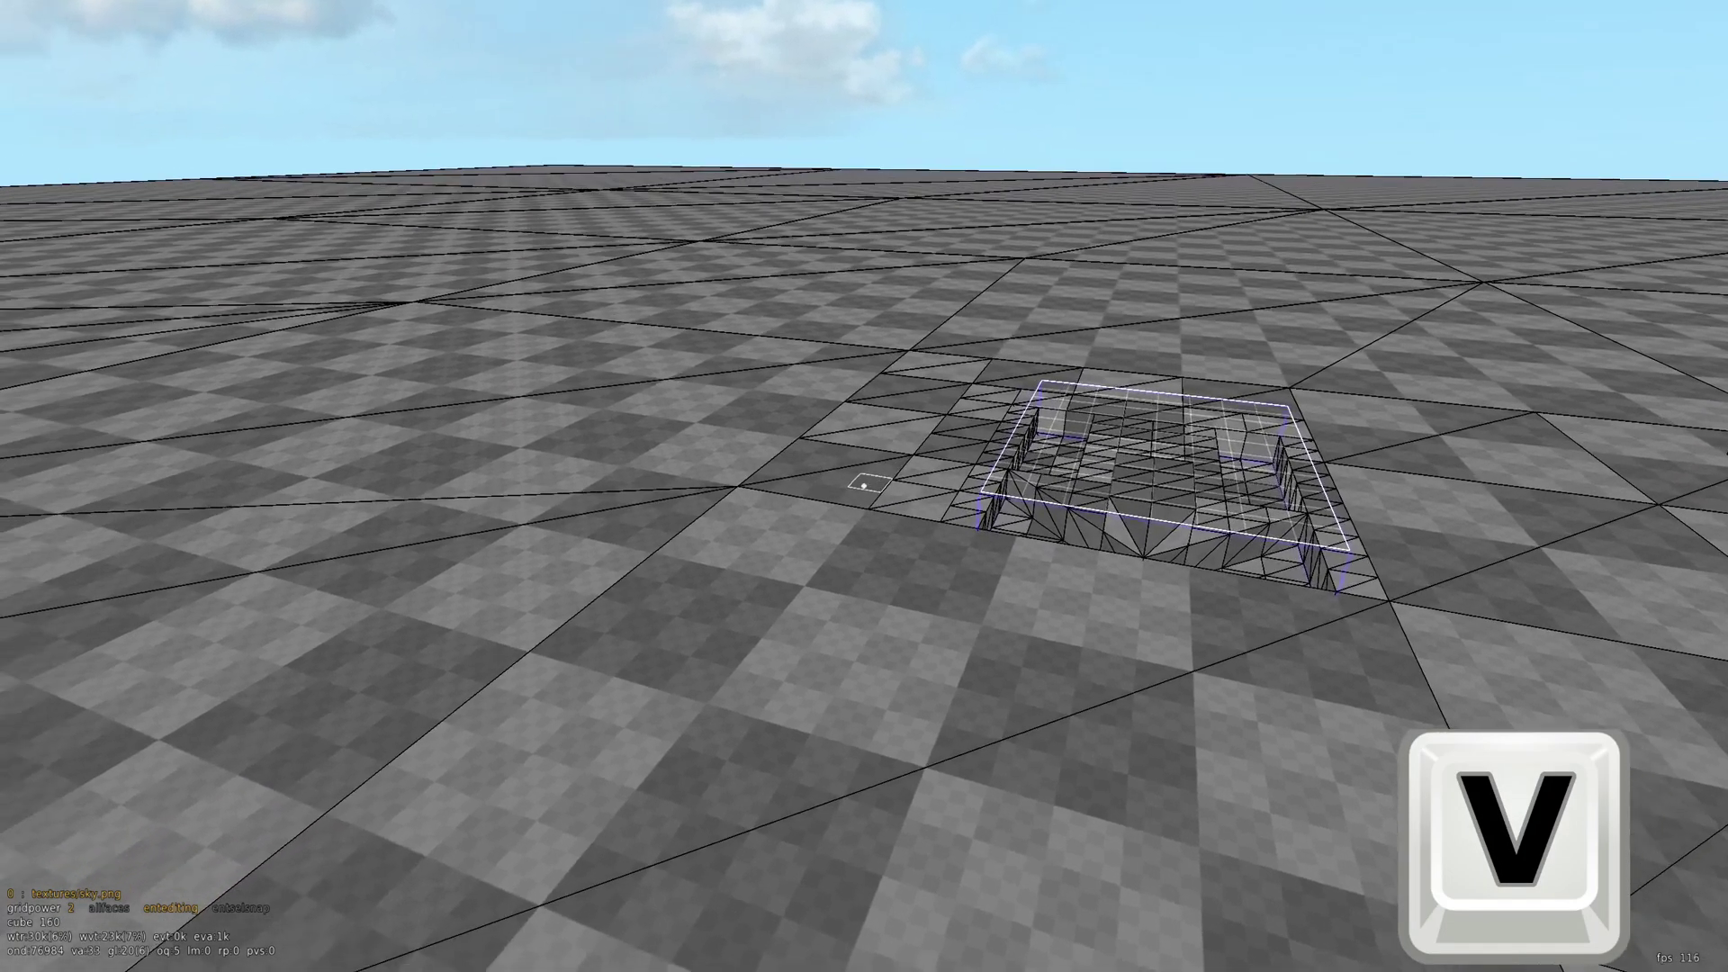
{"action": "key", "text": "s"}
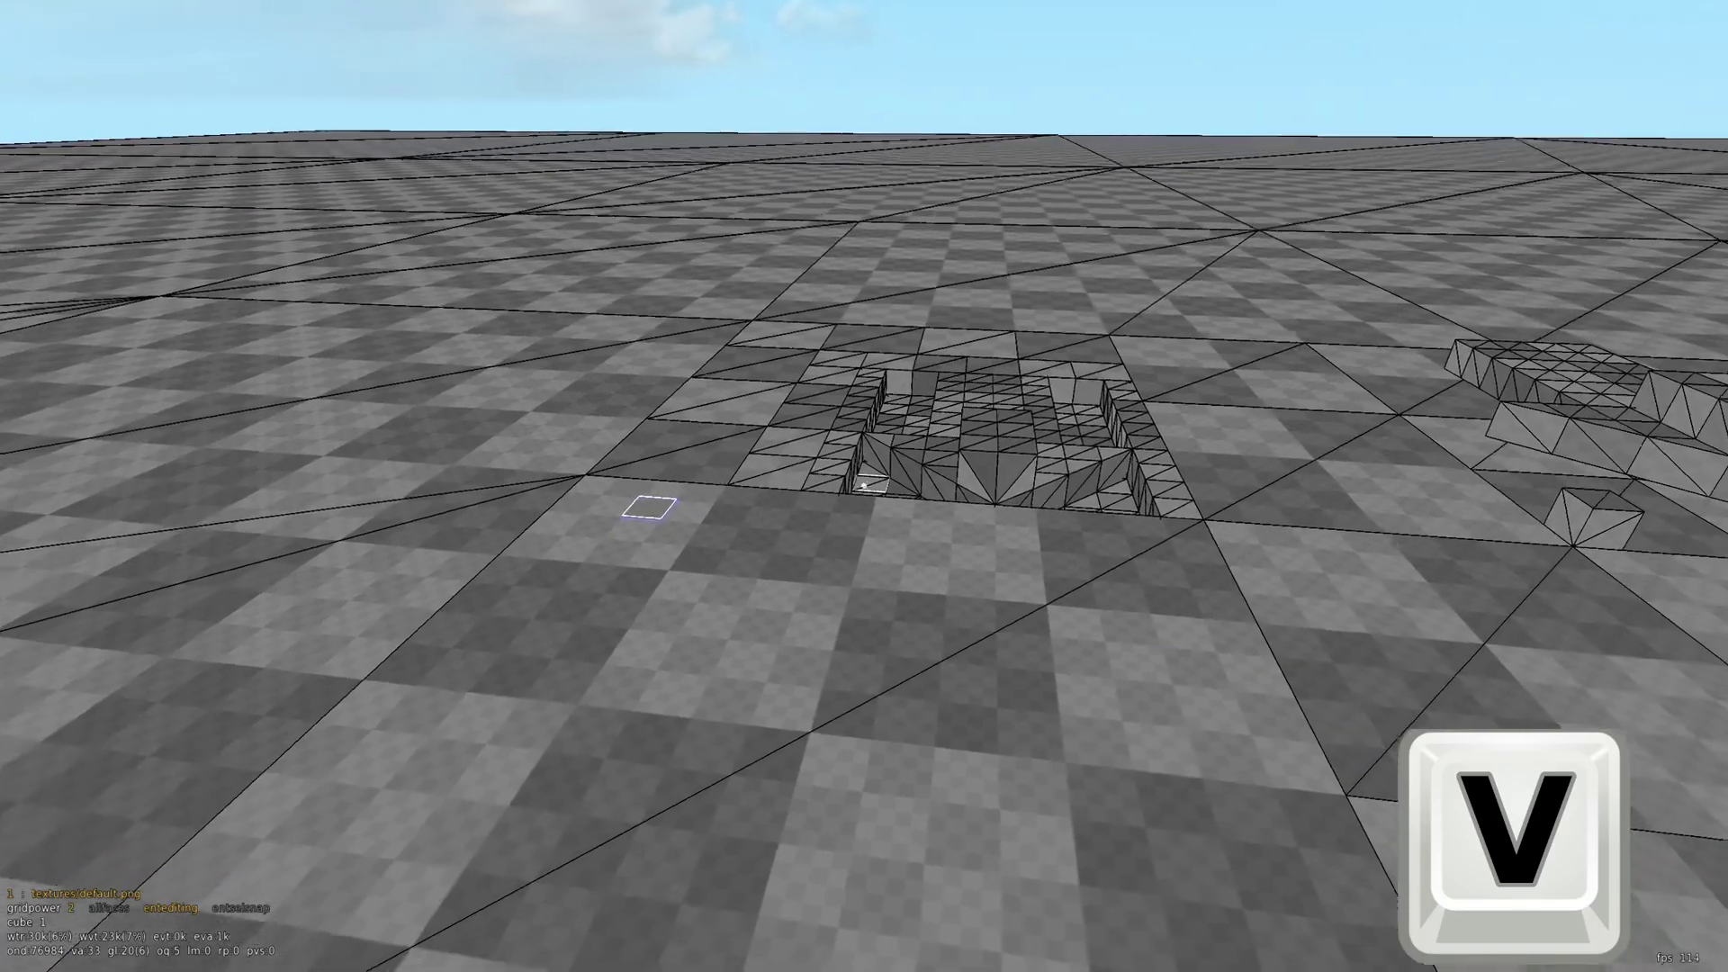
{"action": "key", "text": "w"}
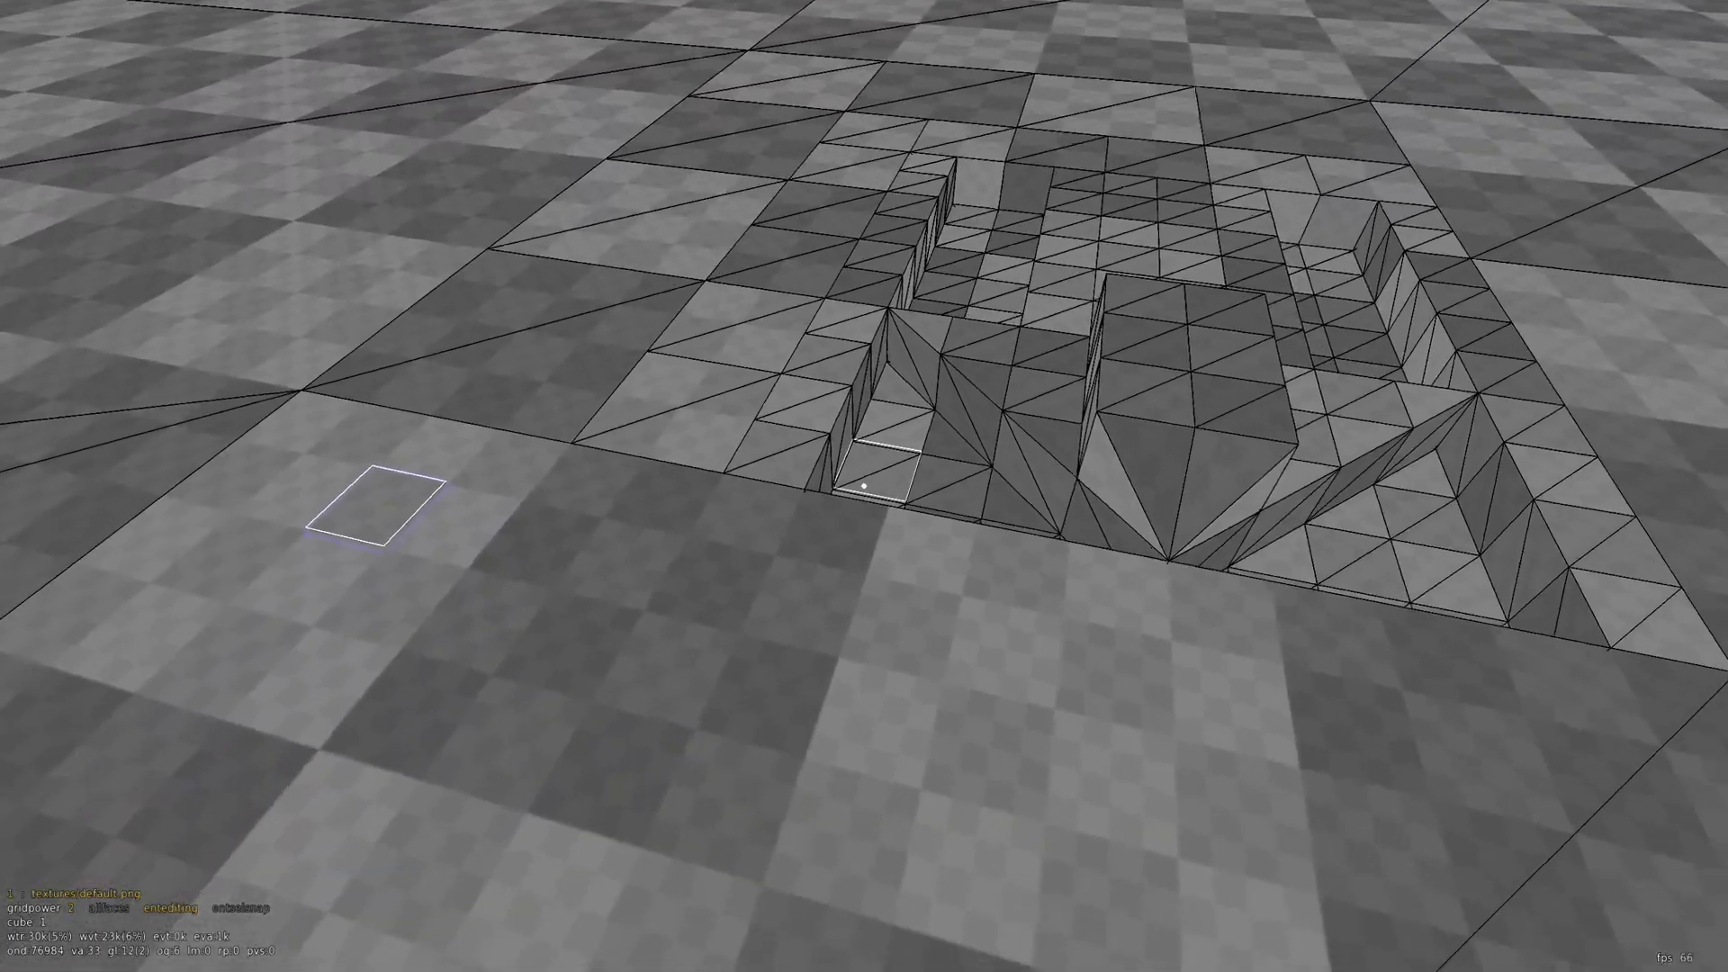
{"action": "left_click", "coordinate": [862, 486]}
{"action": "key", "text": "a"}
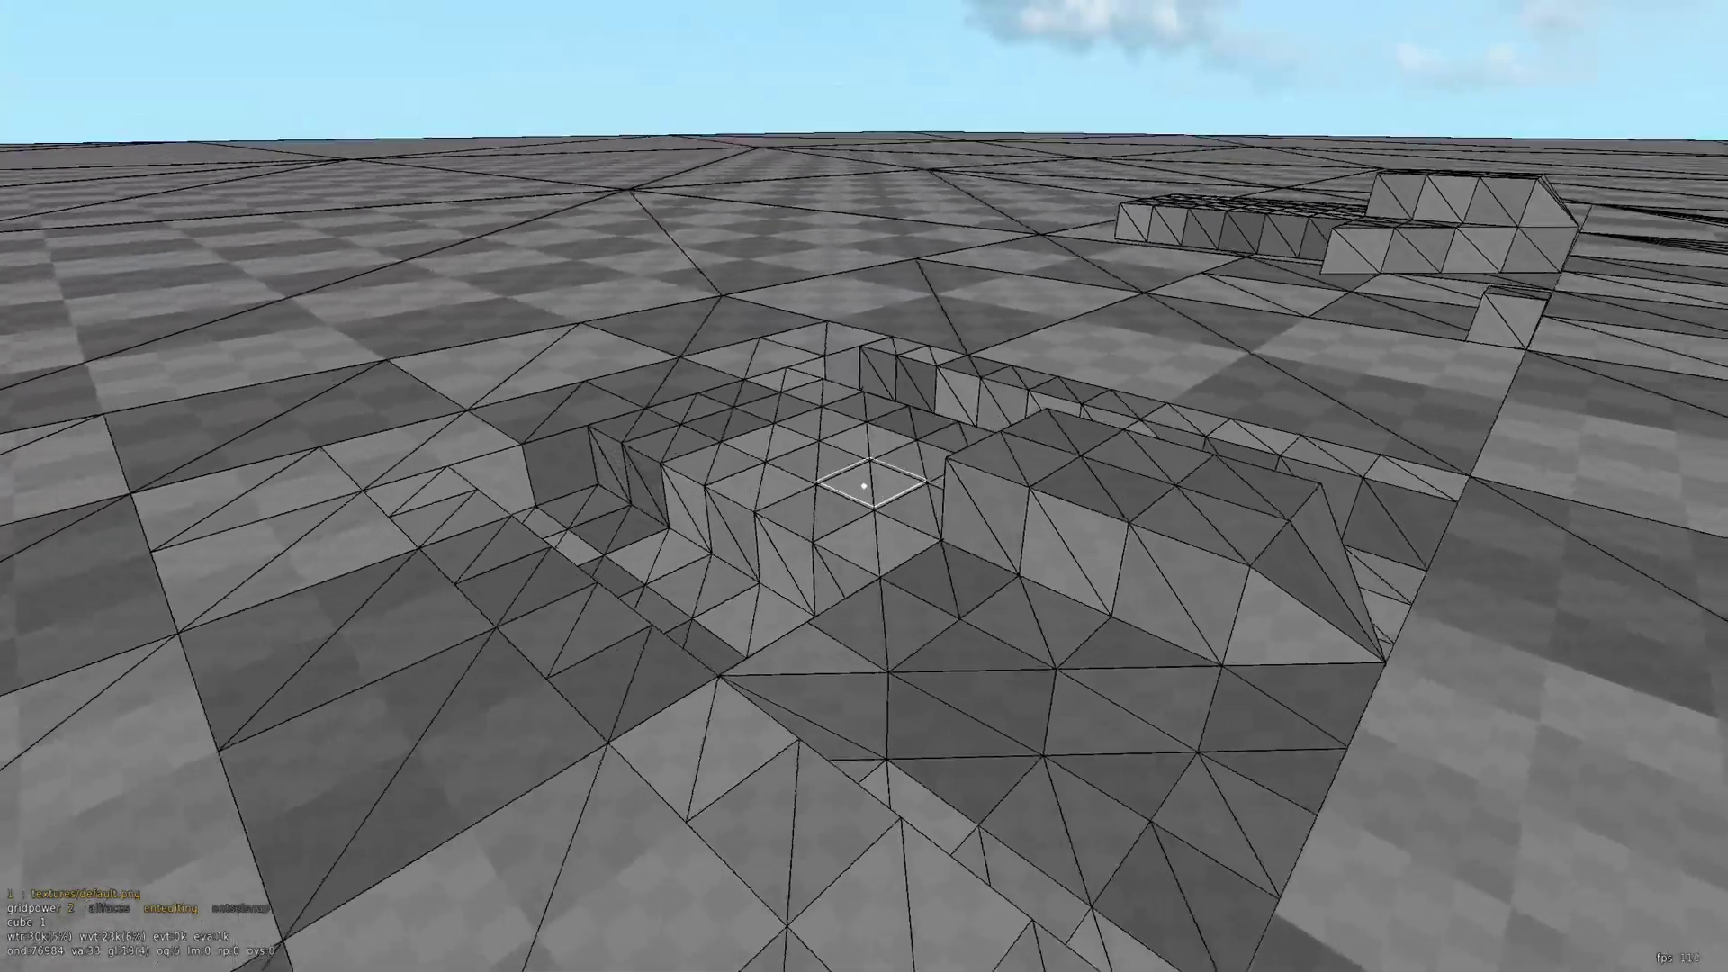
{"action": "key", "text": "w"}
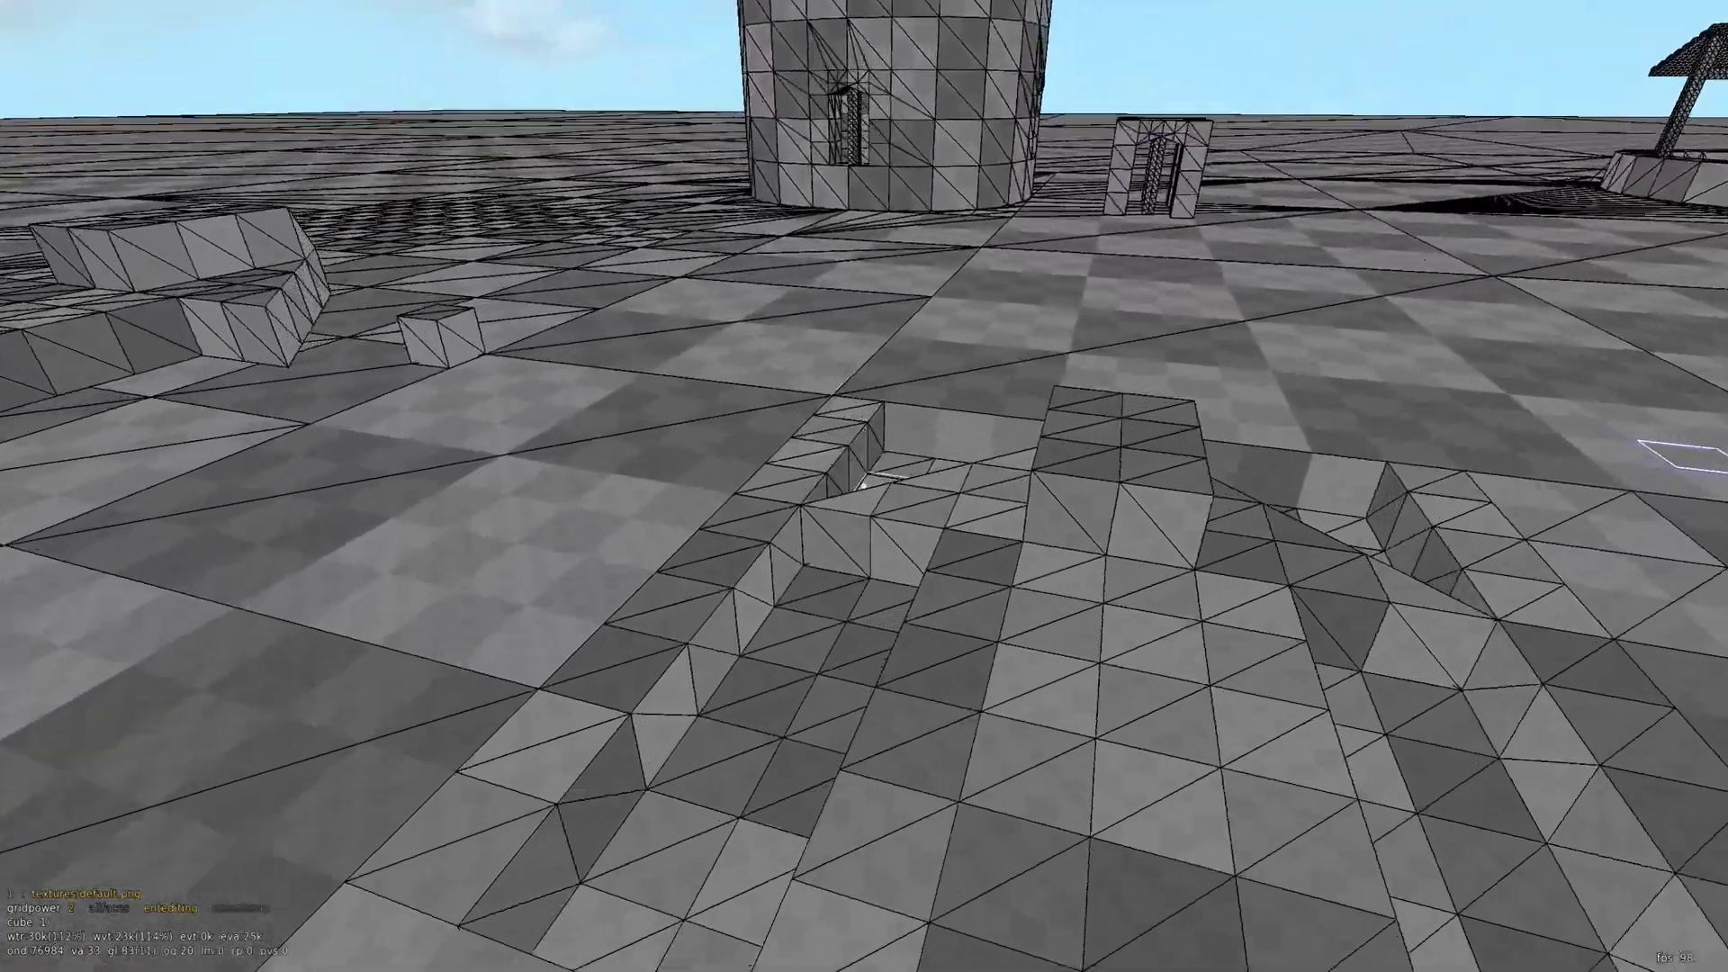
- Select an area around the raised part of the sunken shape and inspect the recess from several sides
{"action": "left_click", "coordinate": [864, 486]}
{"action": "right_click", "coordinate": [864, 486], "text": "shift"}
{"action": "key", "text": "s"}
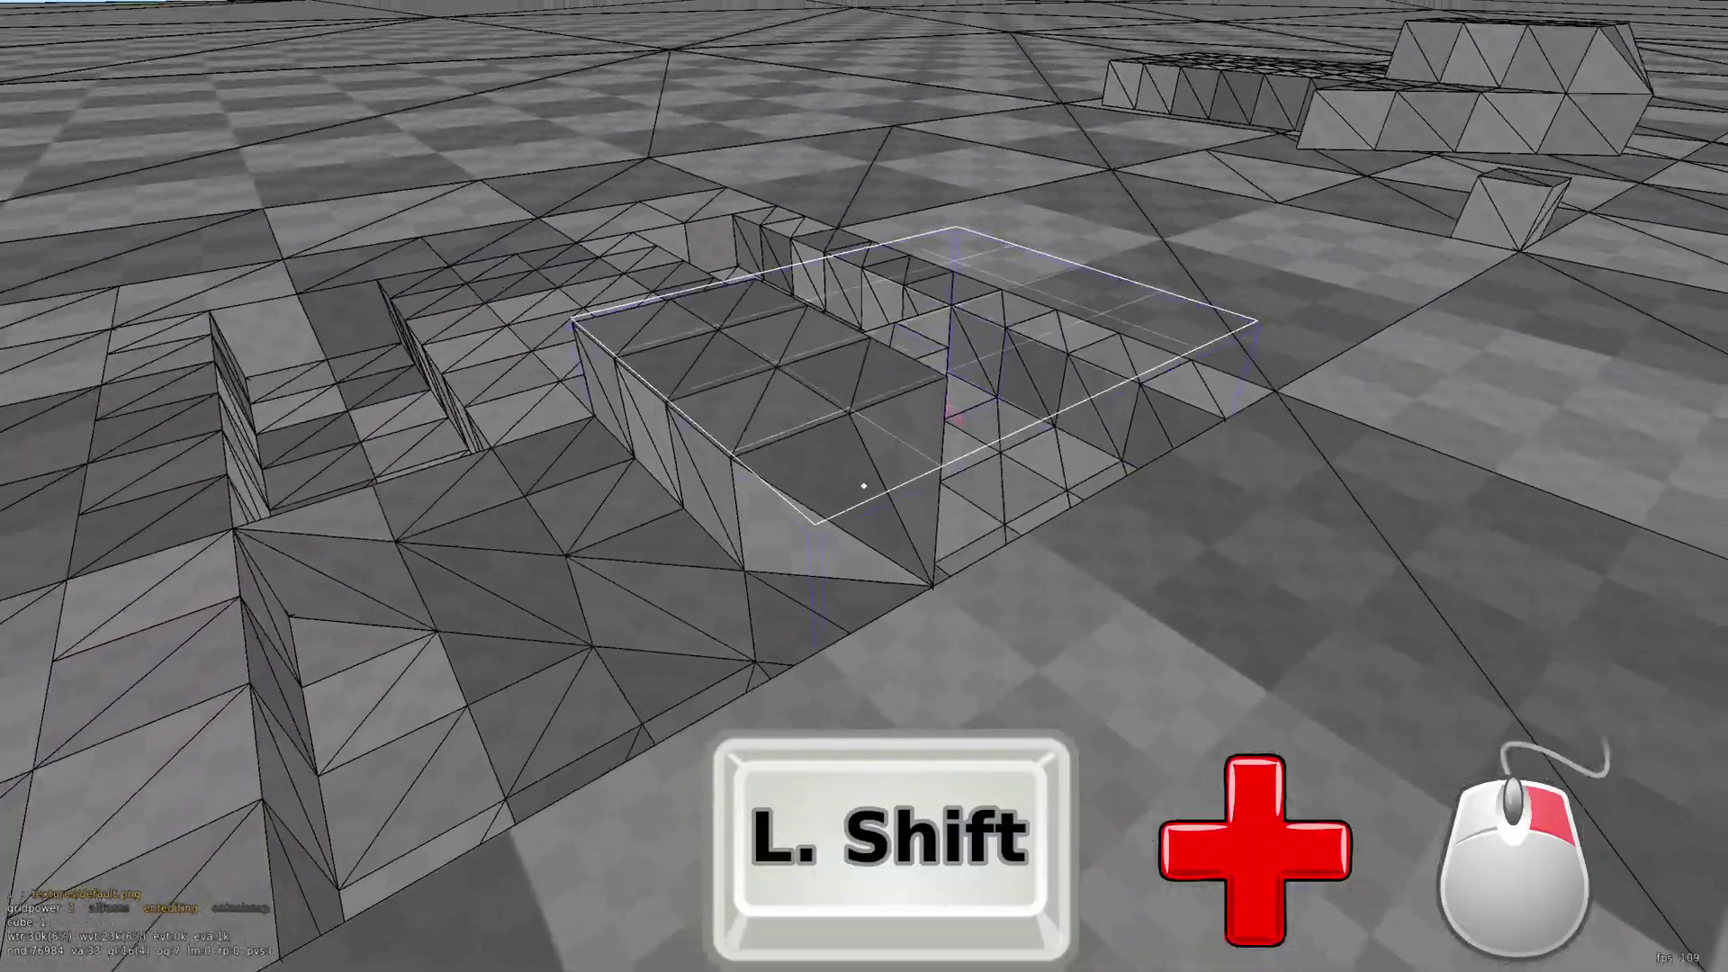
{"action": "key", "text": "w"}
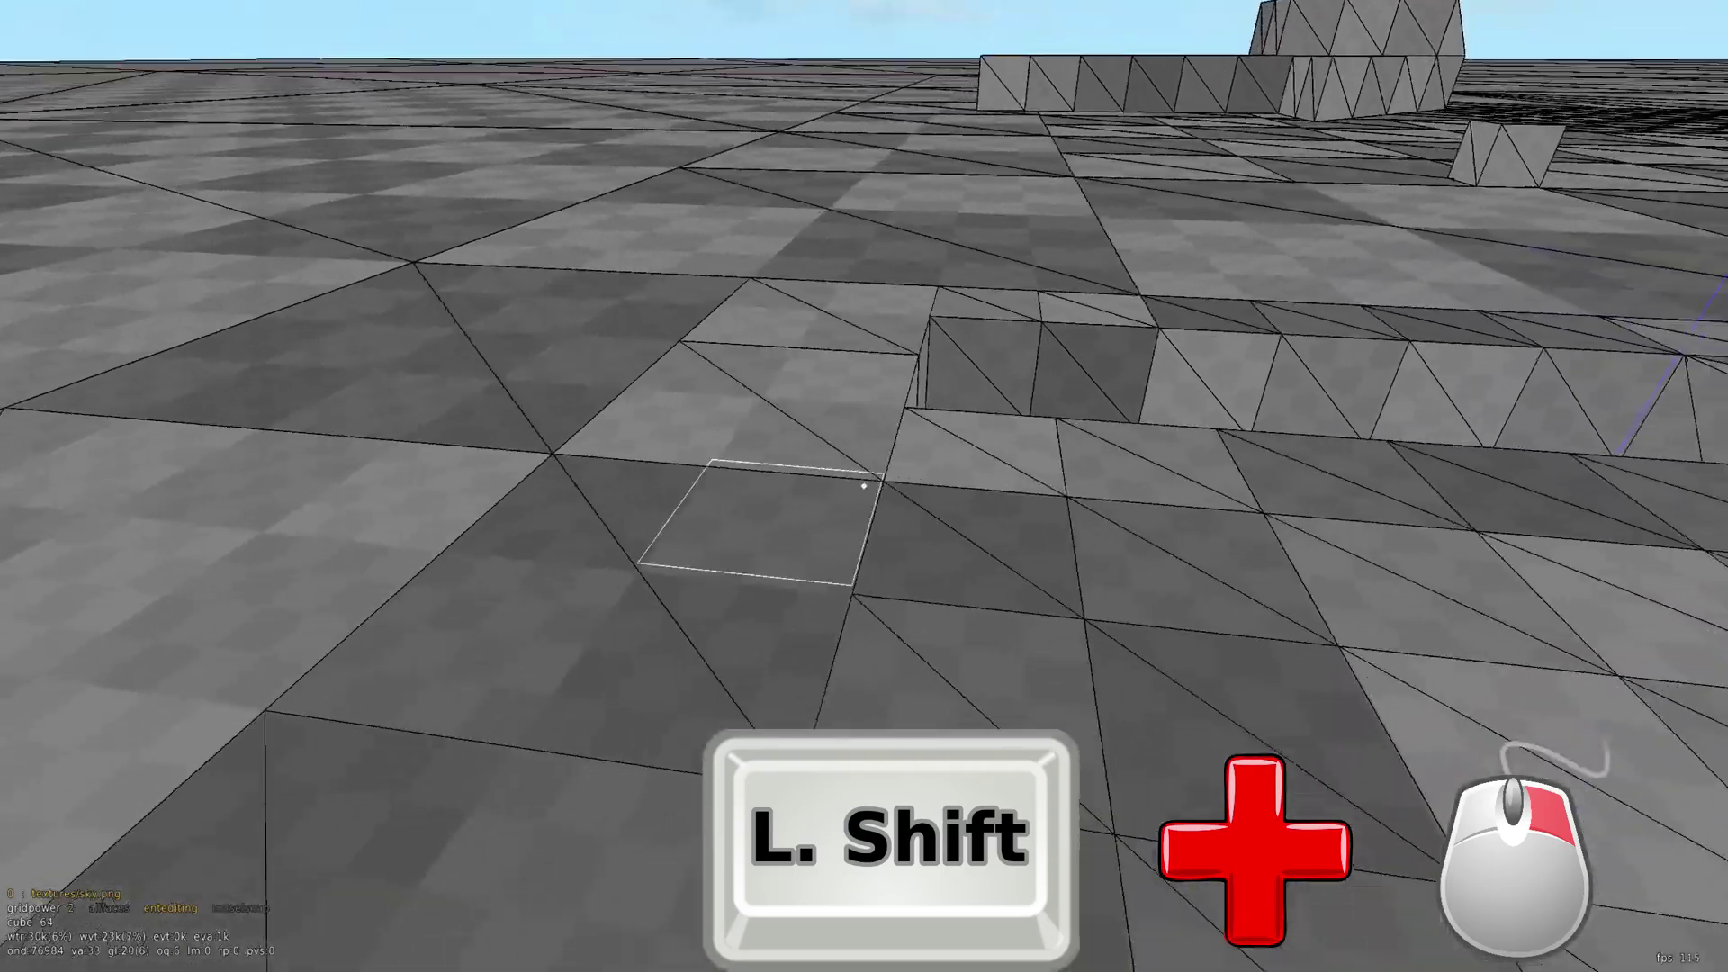
{"action": "key", "text": "d"}
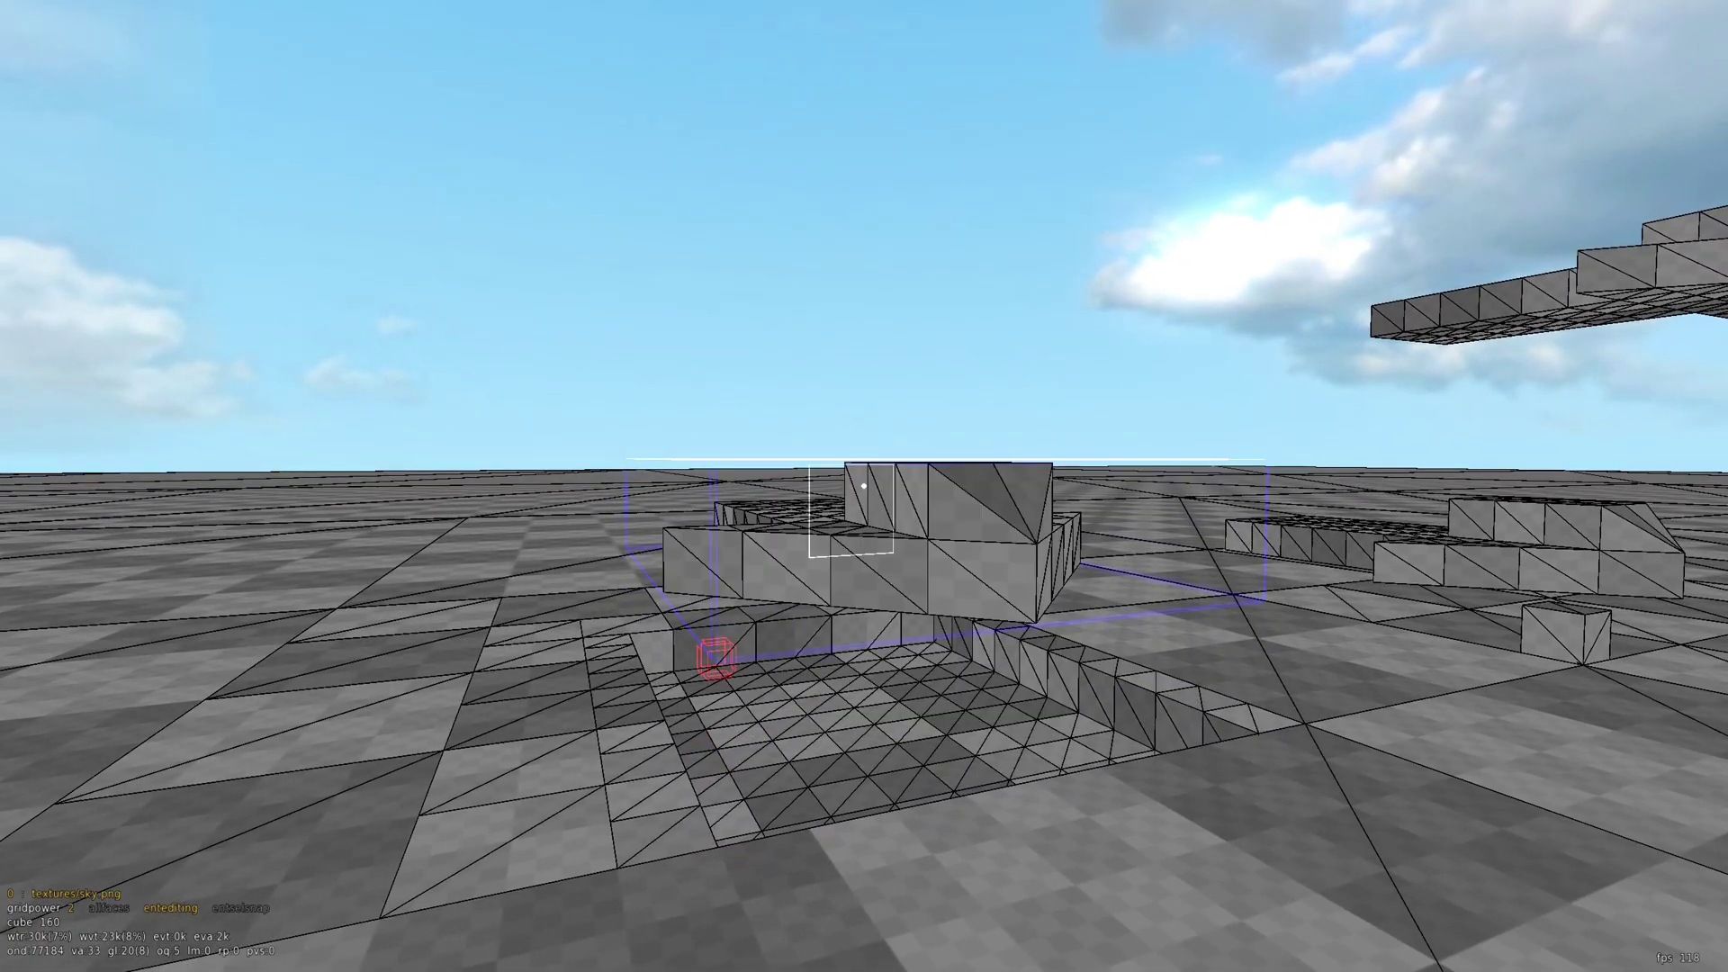
- Move the selection box away from the pasted shape into empty space and paste another copy there
{"action": "right_click_drag", "start_coordinate": [864, 486], "coordinate": [864, 486]}
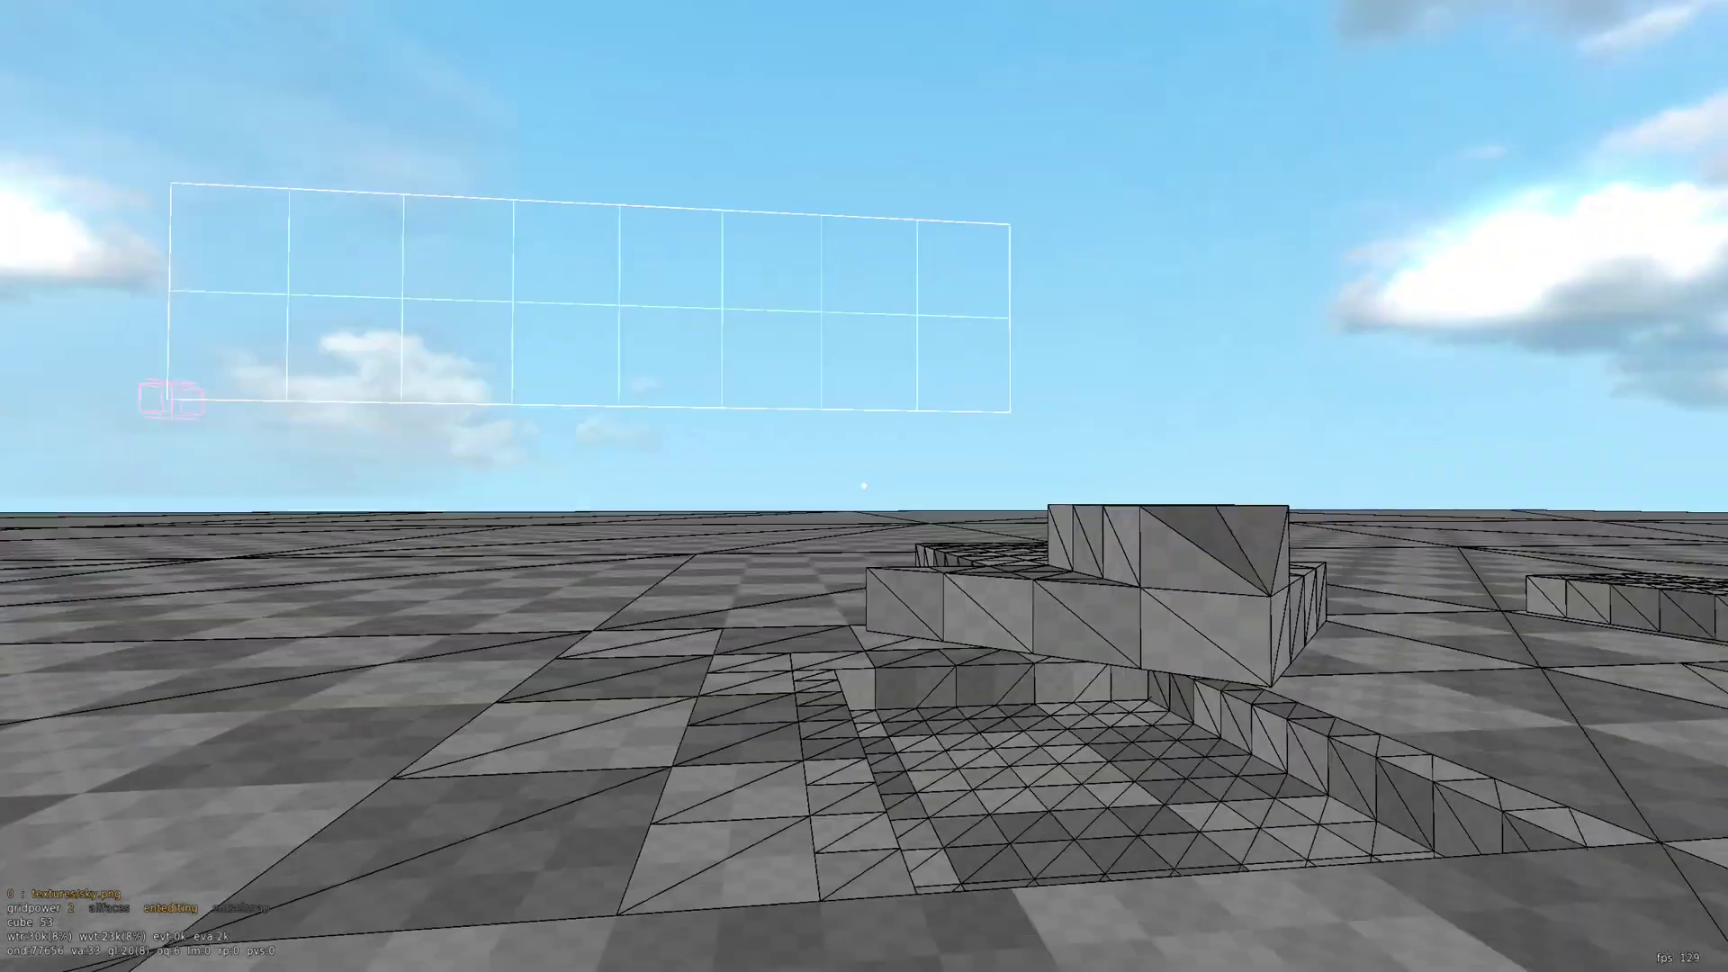
{"action": "key", "text": "v"}
{"action": "key", "text": "s"}
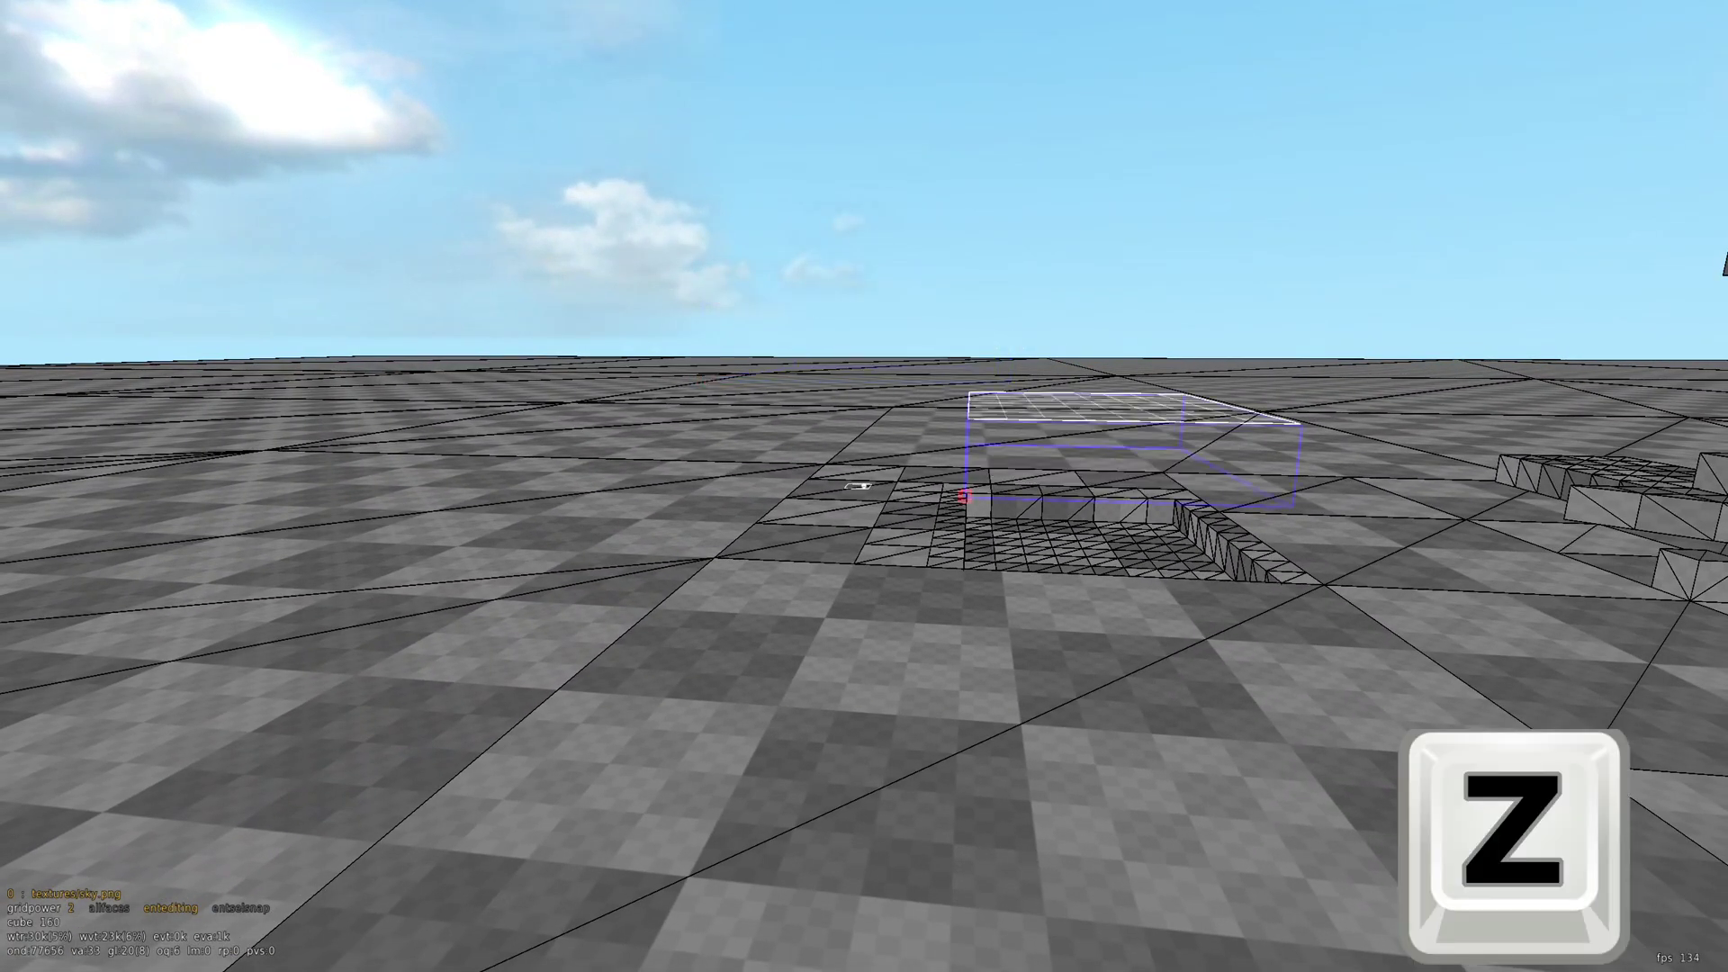
- Undo the pasted copies, redo them, and select a single floor square near the recess
{"action": "key", "text": "z"}
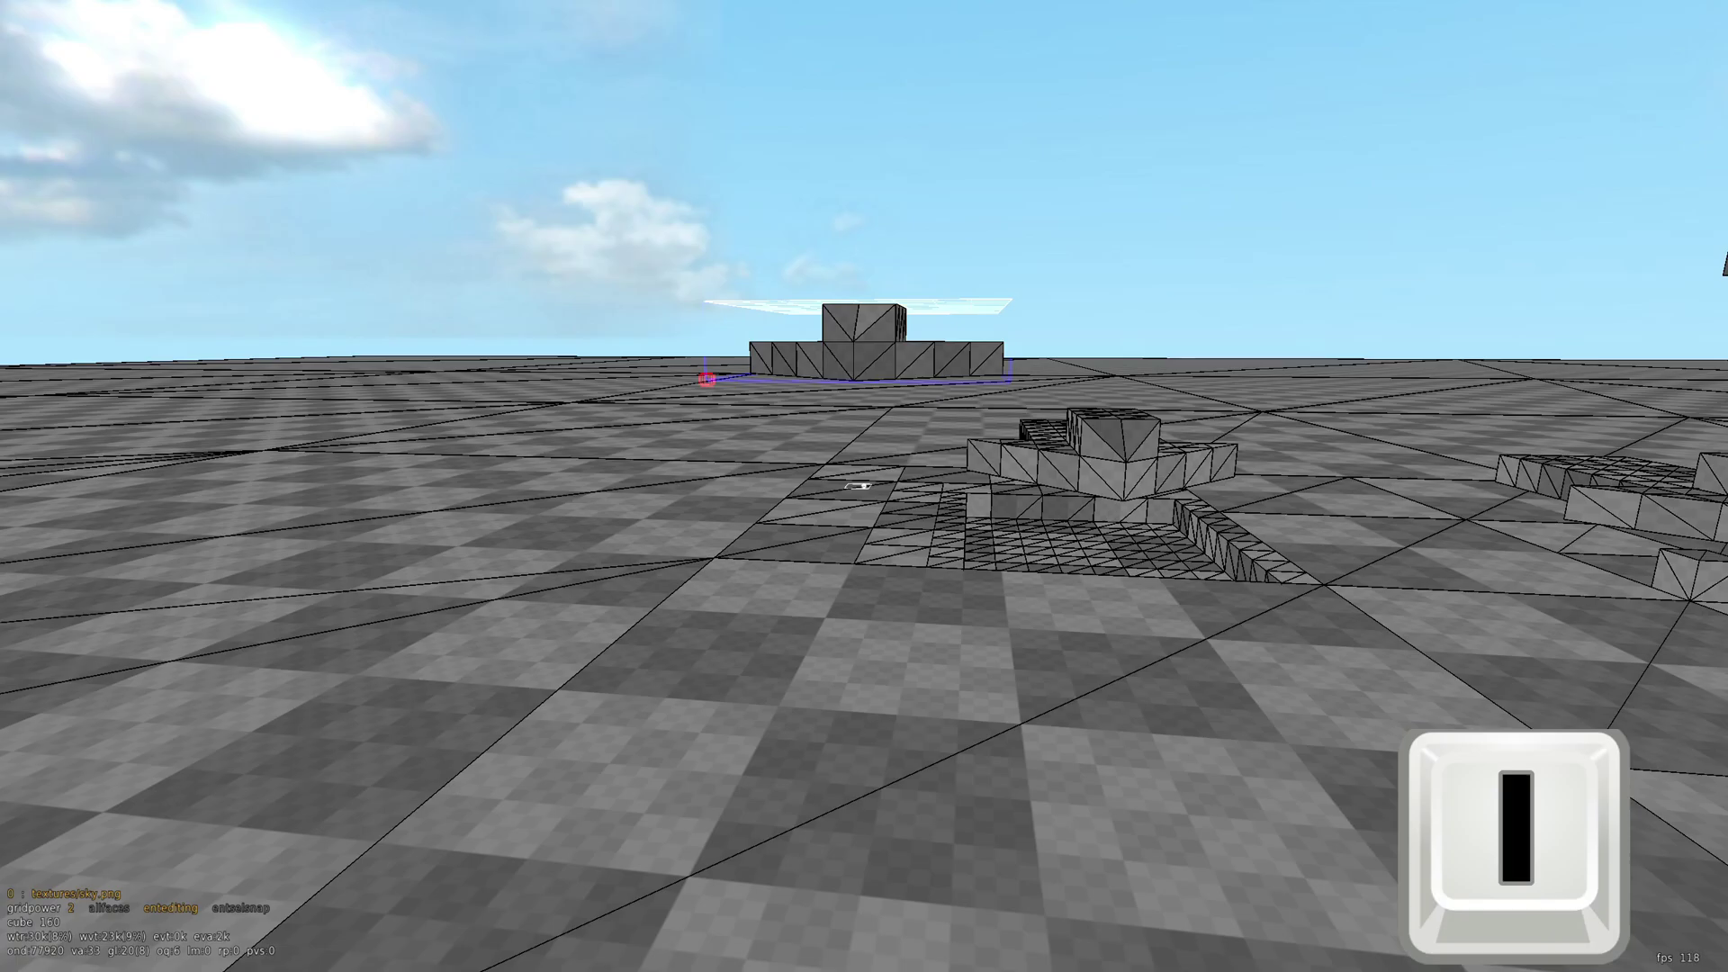
{"action": "key", "text": "w"}
{"action": "key", "text": "s"}
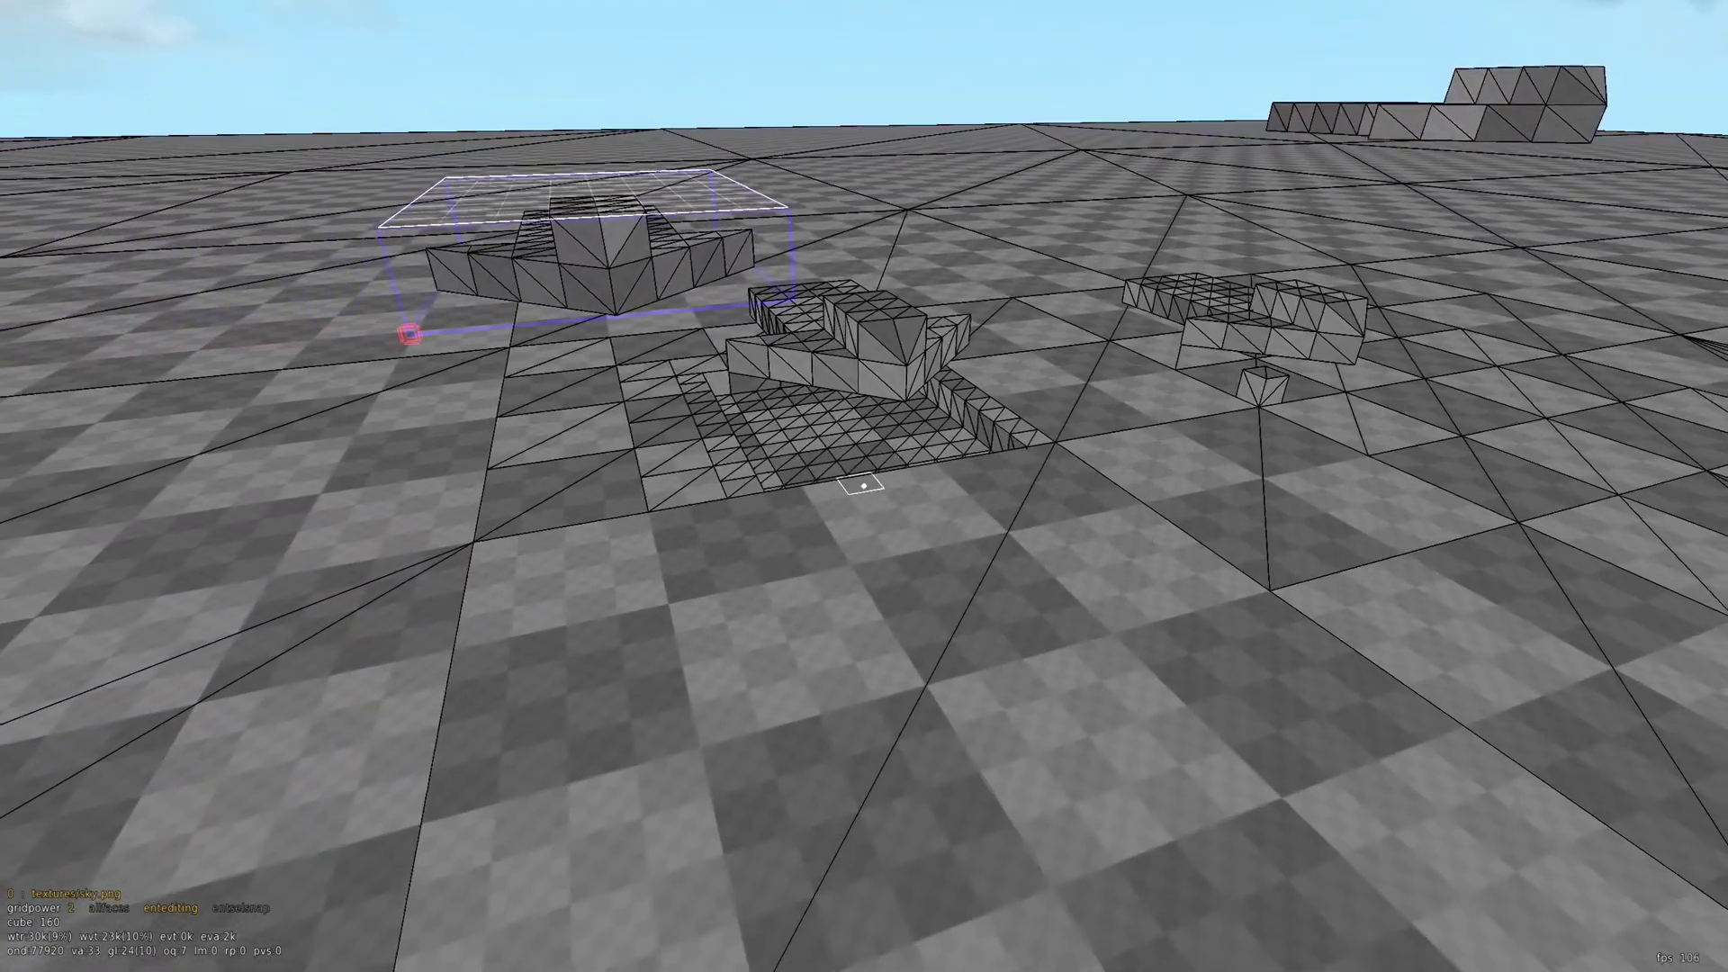
{"action": "left_click", "coordinate": [863, 486]}
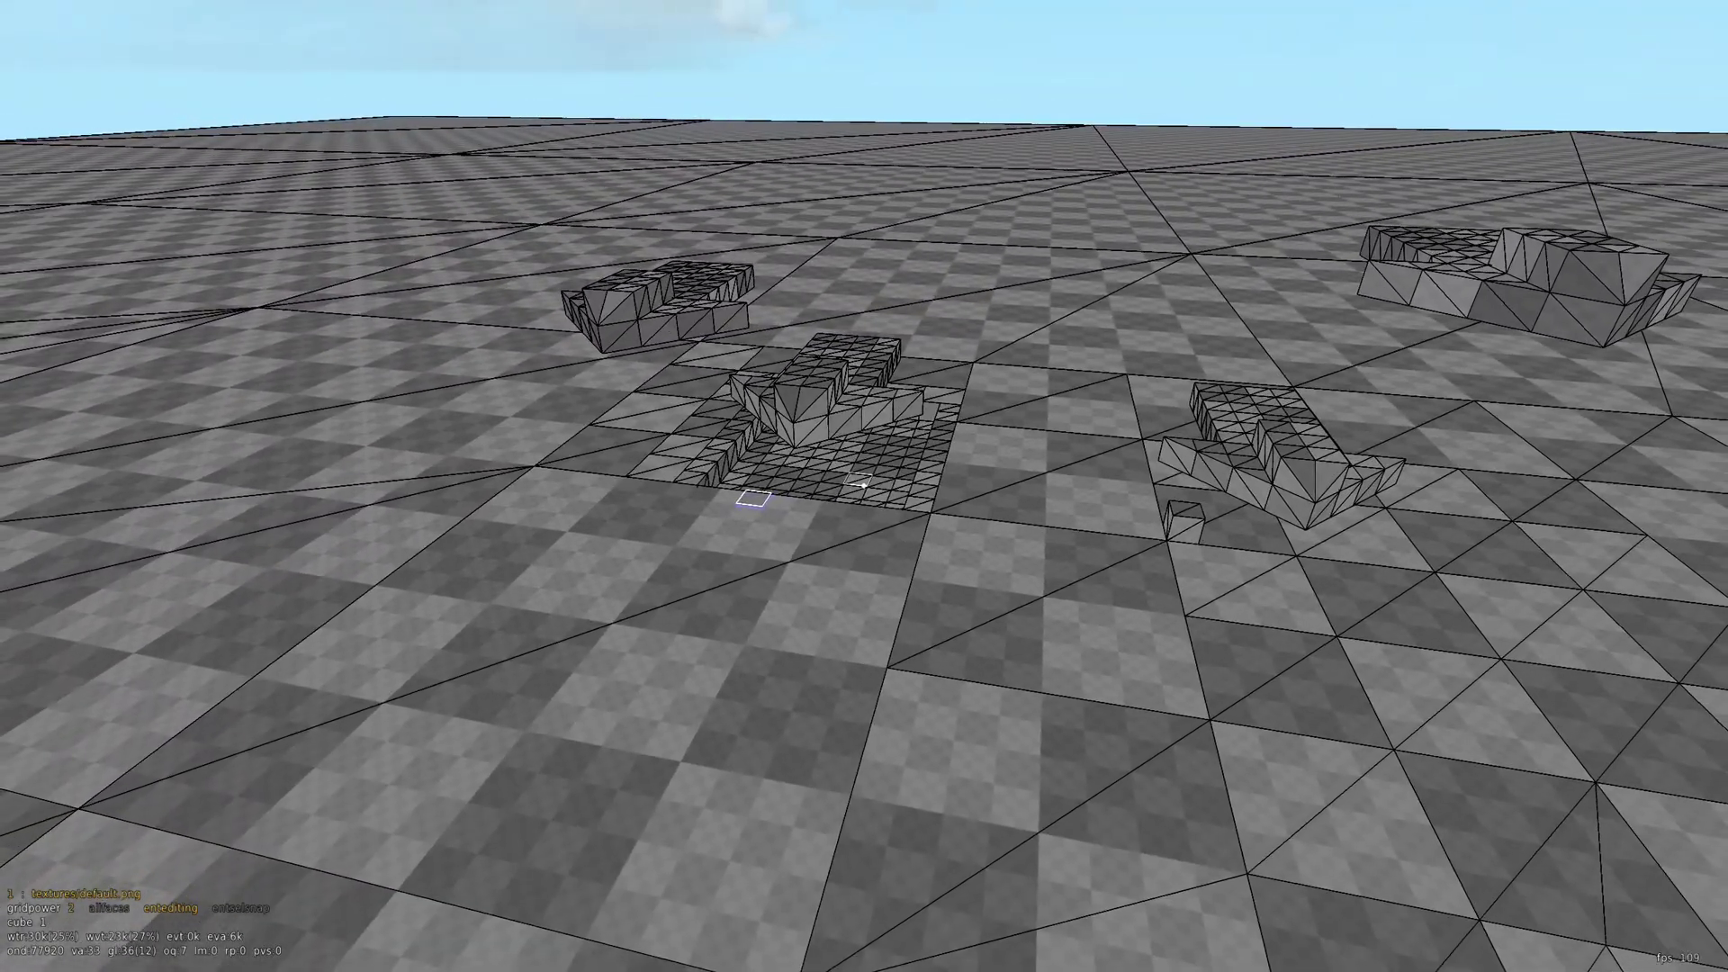
{"action": "key", "text": "a"}
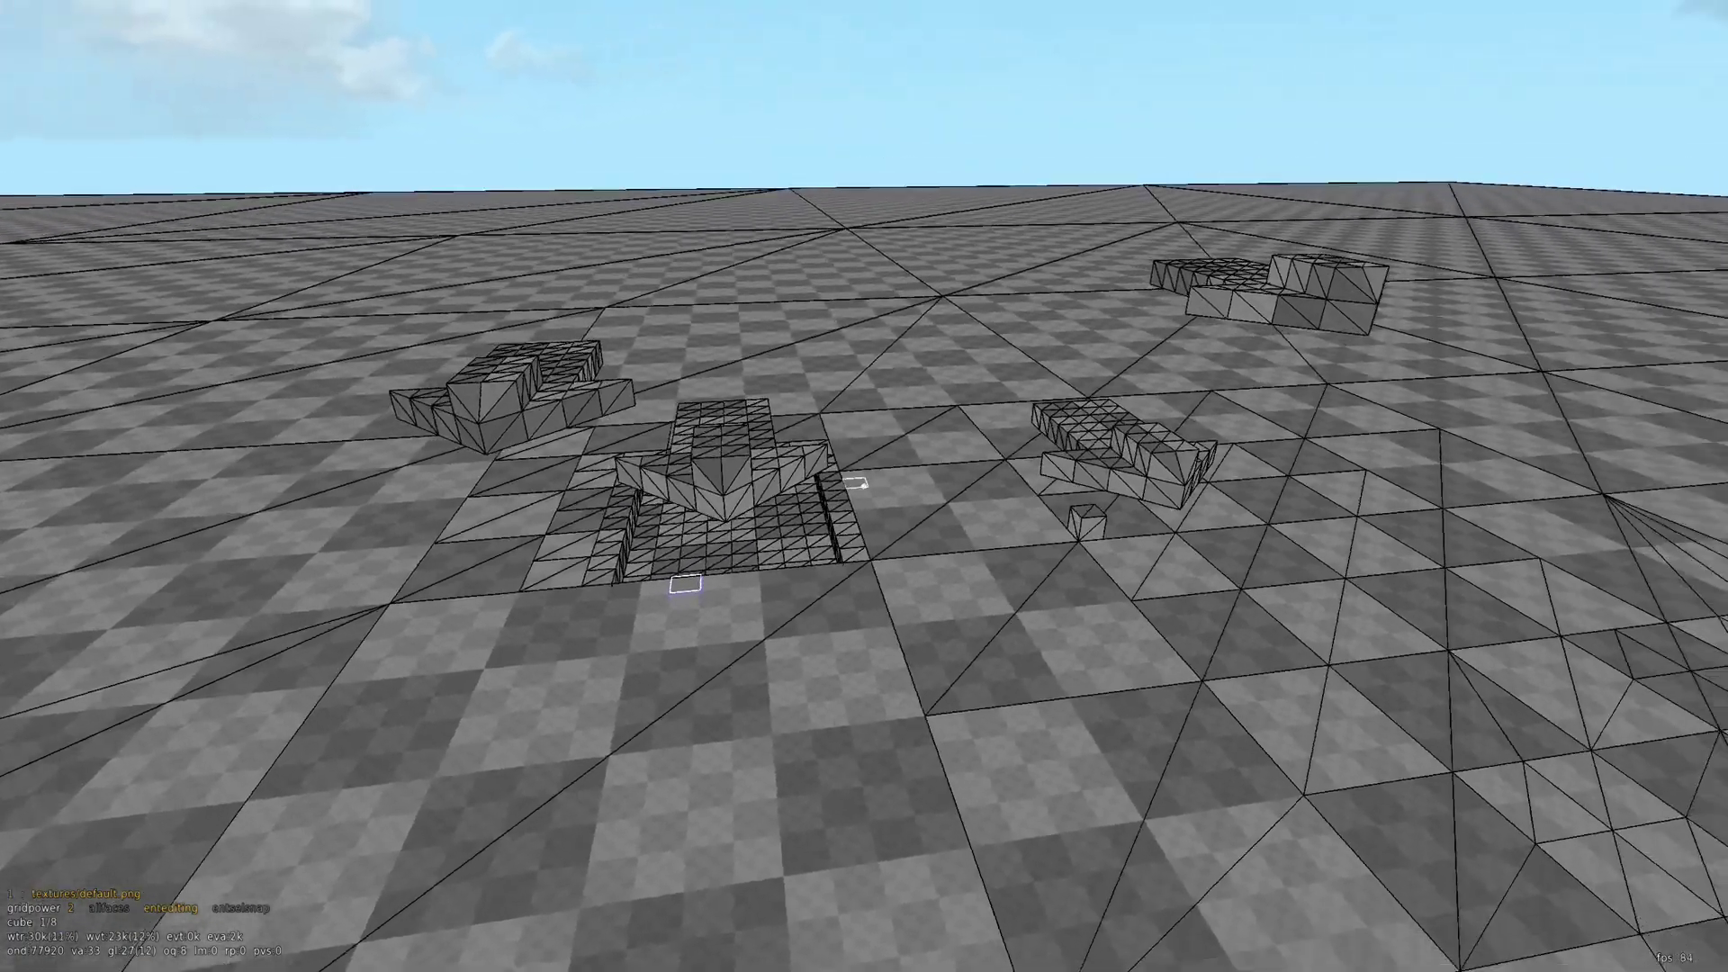
{"action": "key", "text": "s"}
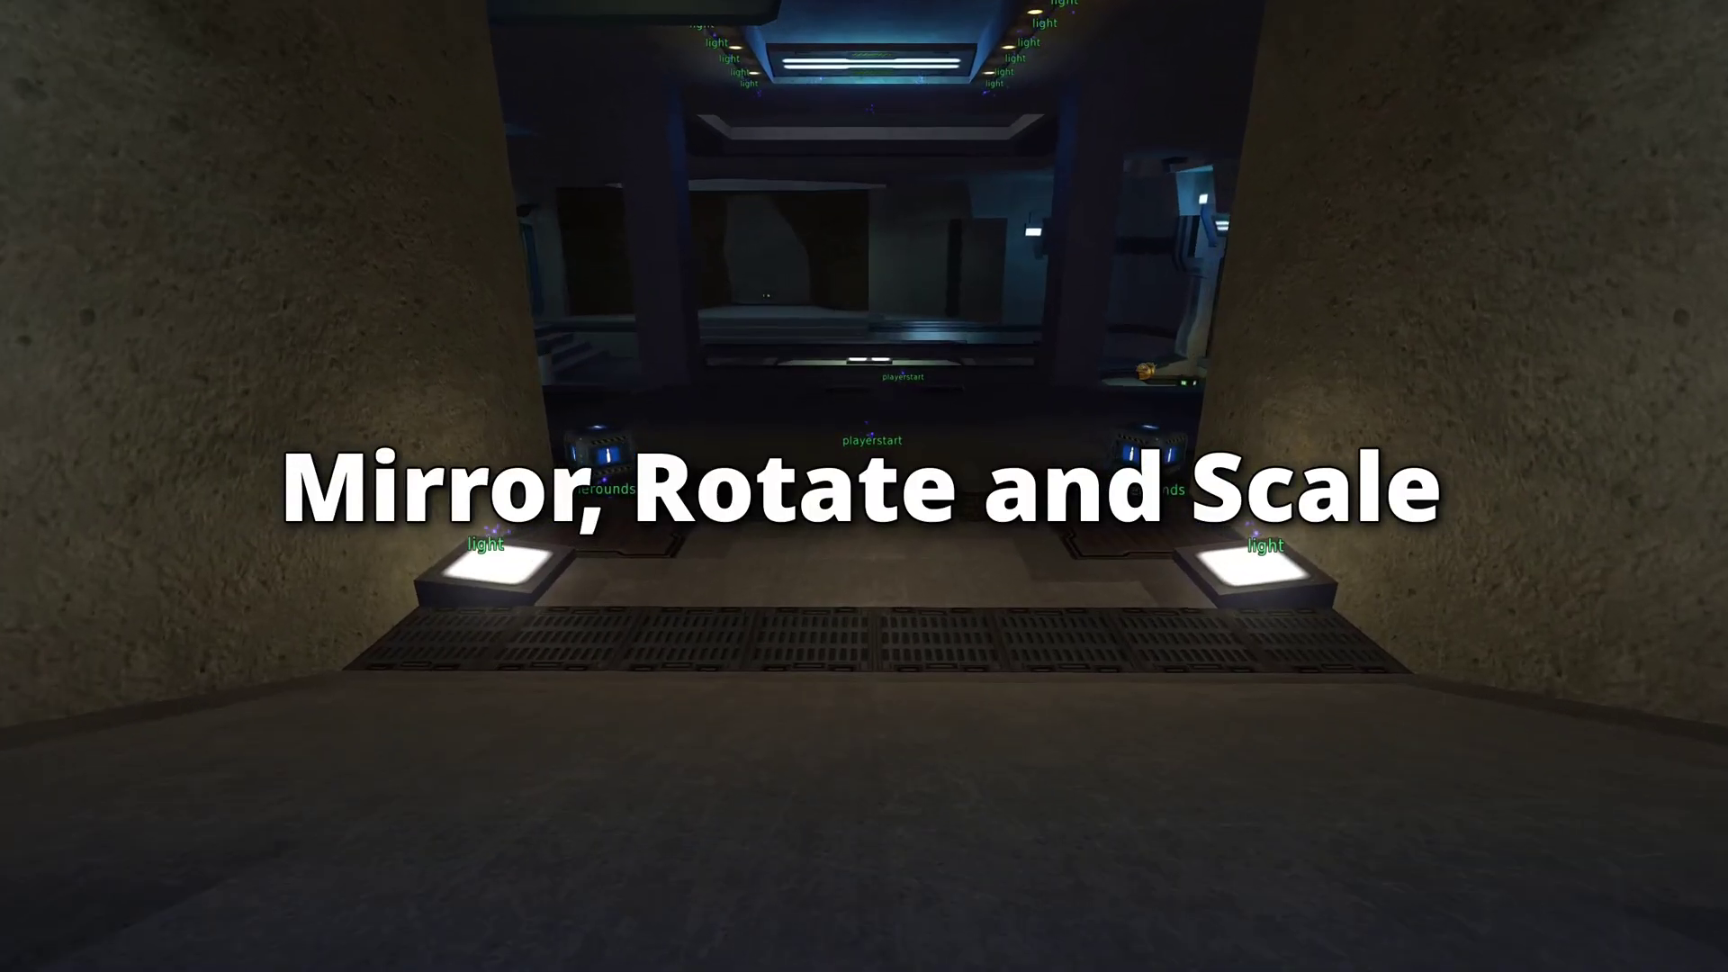
{"action": "key", "text": "w"}
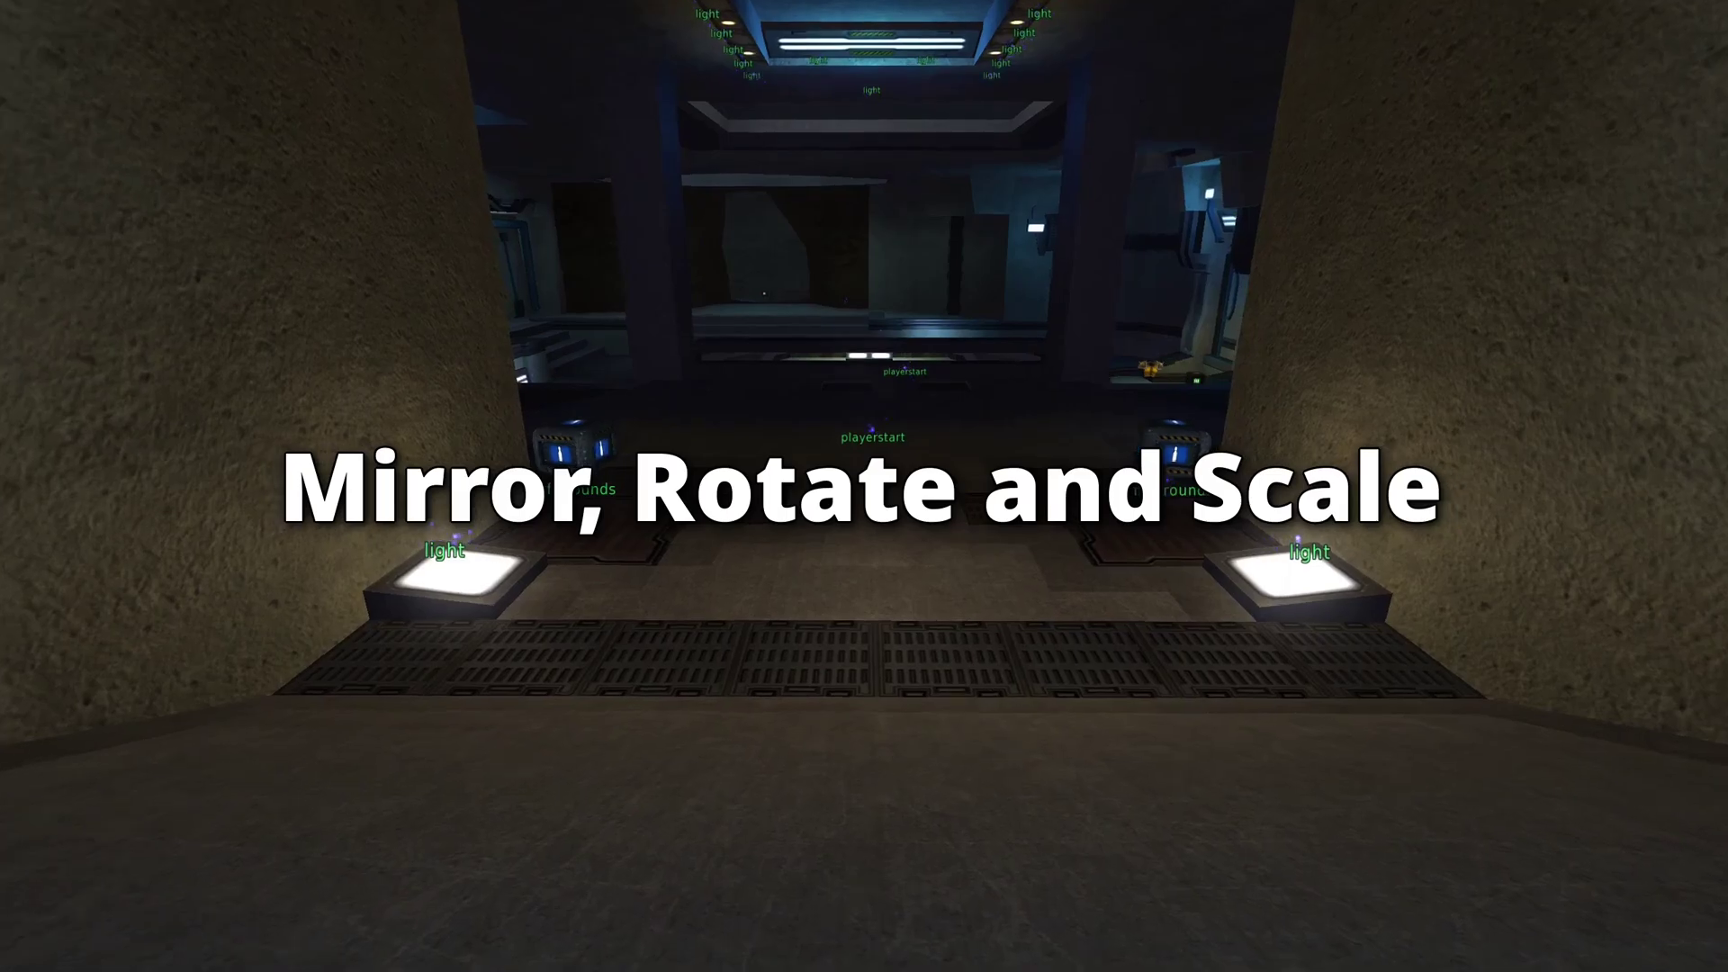
{"action": "key", "text": "w"}
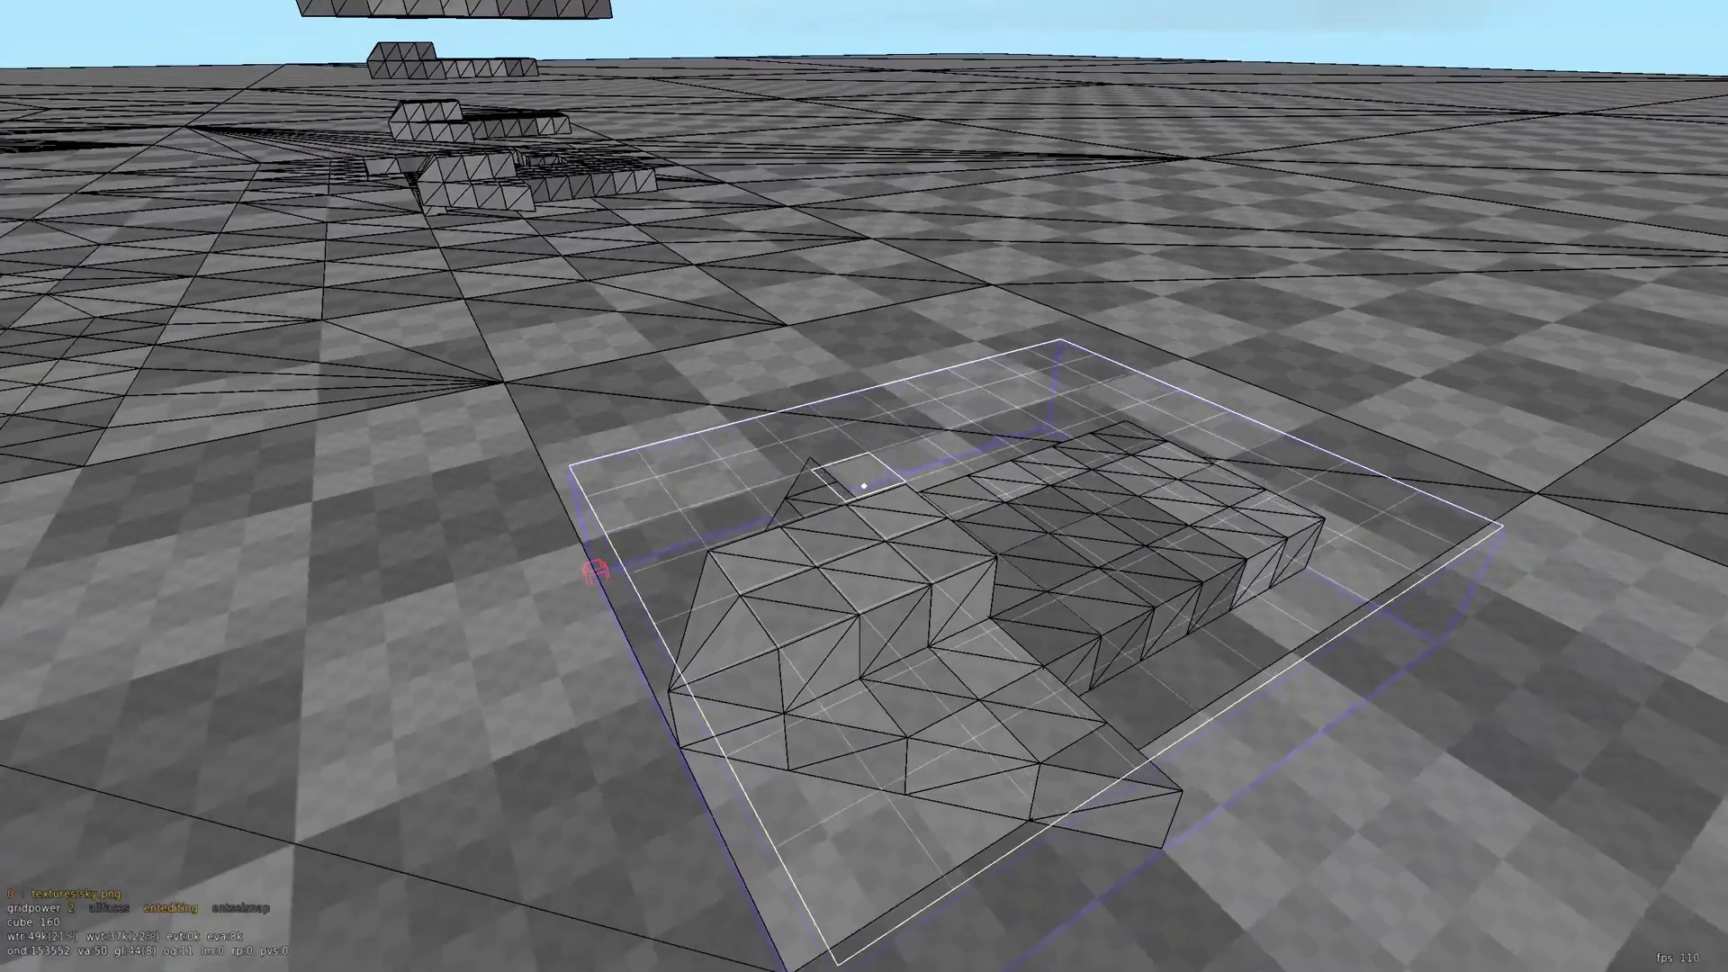
{"action": "key", "text": "s"}
{"action": "key", "text": "d"}
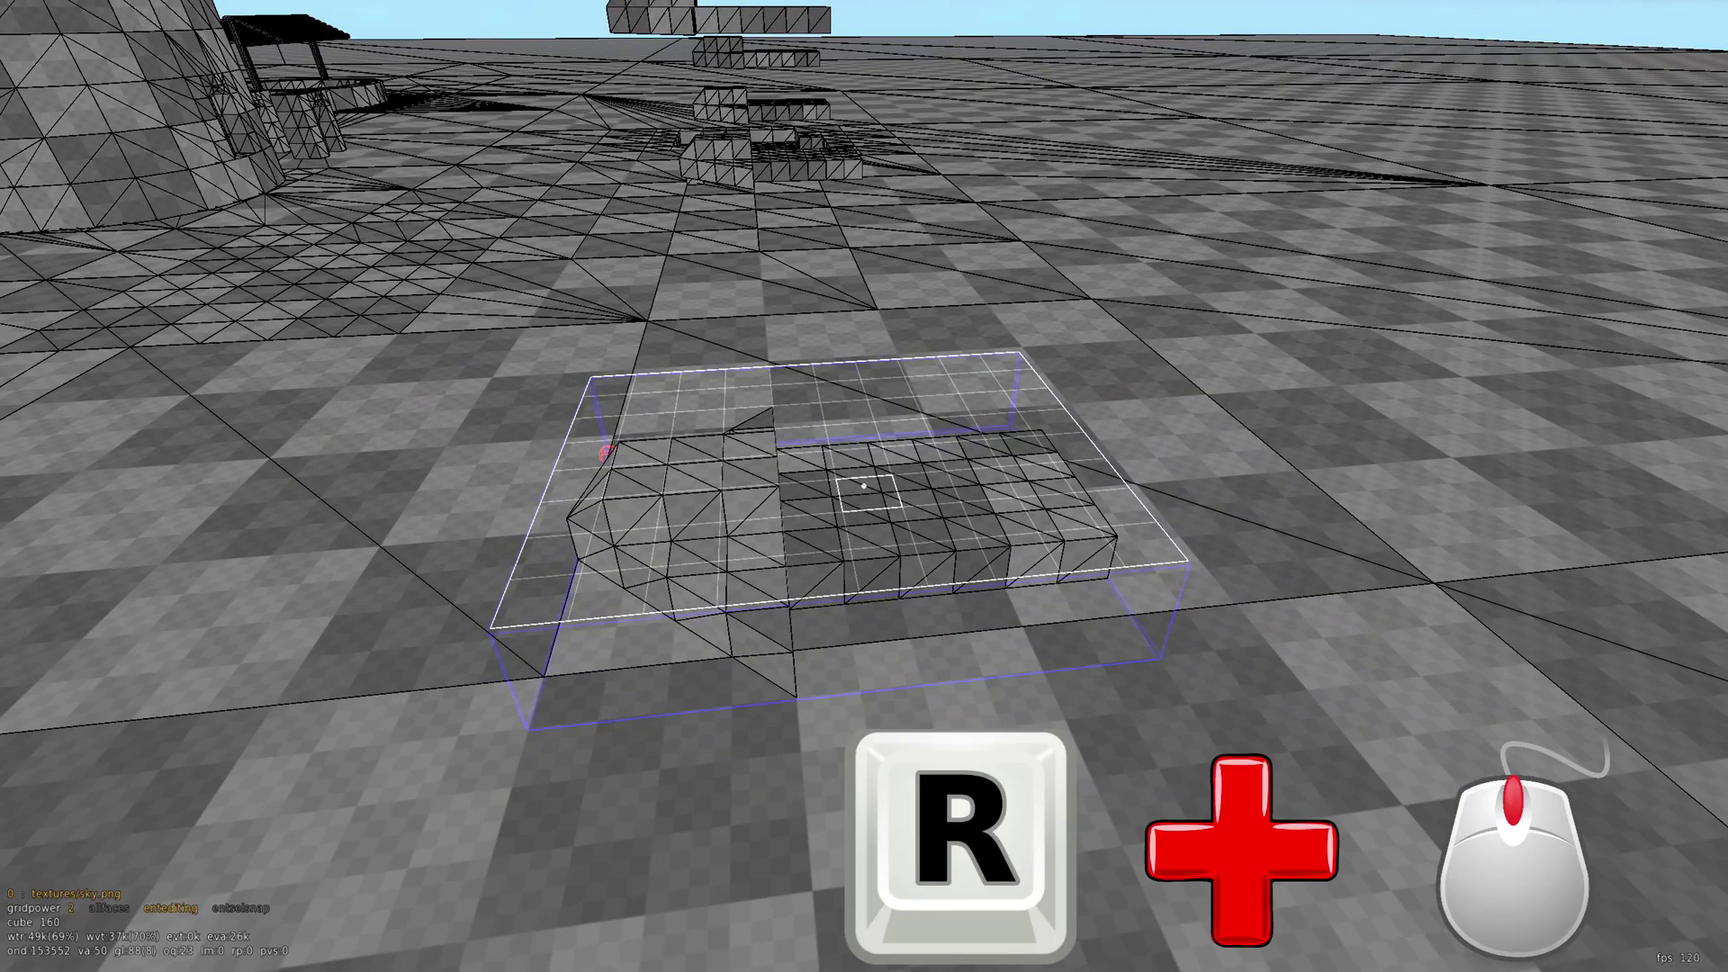
- Rotate the selected shape in quarter turns on the floor plane and also upright in the plane of its side face
{"action": "scroll", "coordinate": [862, 486], "scroll_direction": "down", "scroll_amount": 4}
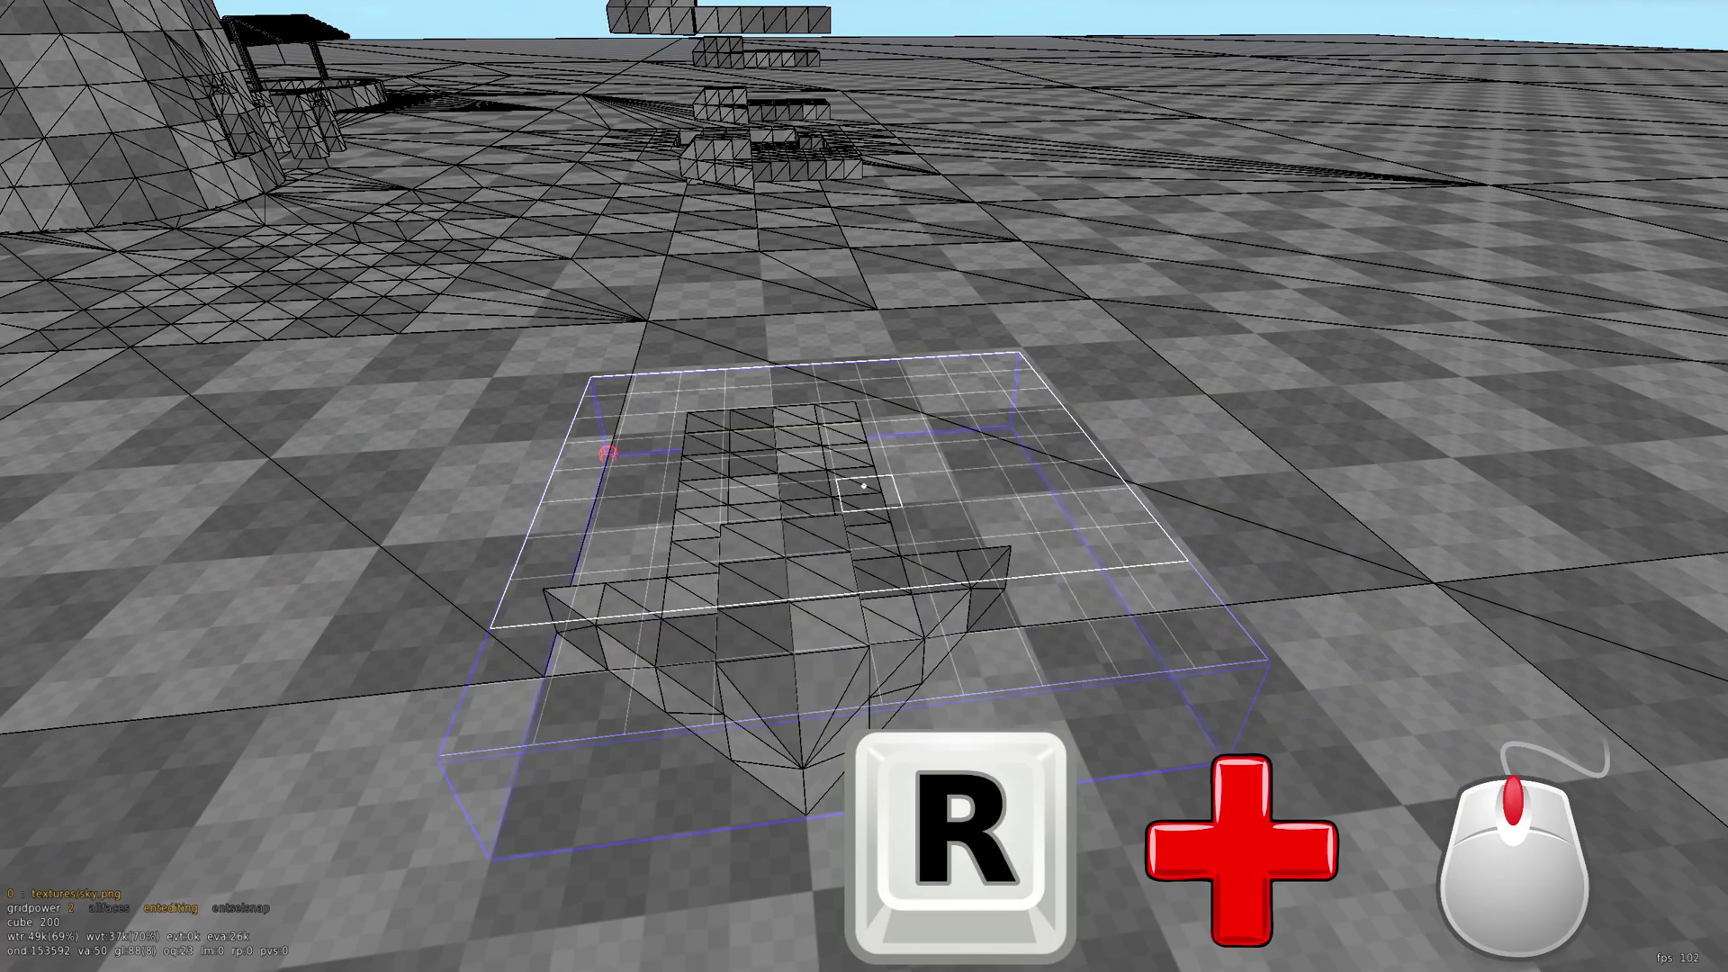
{"action": "scroll", "coordinate": [862, 486], "scroll_direction": "down", "scroll_amount": 4}
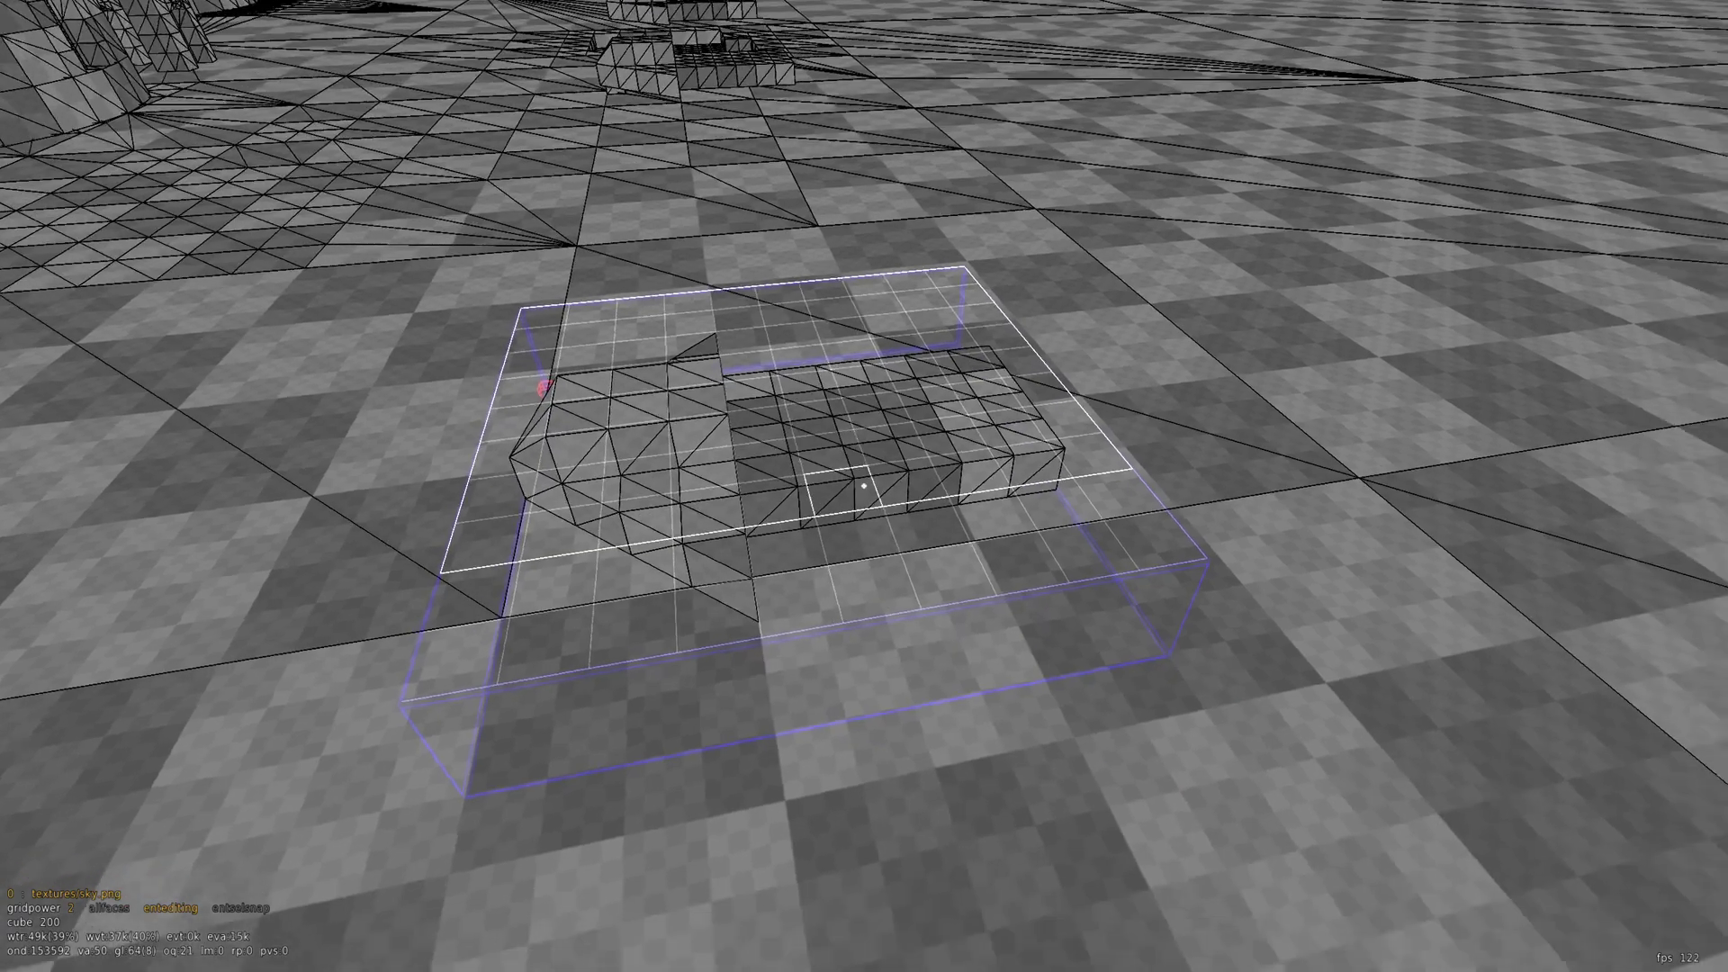
{"action": "scroll", "coordinate": [864, 486], "scroll_direction": "down", "scroll_amount": 1}
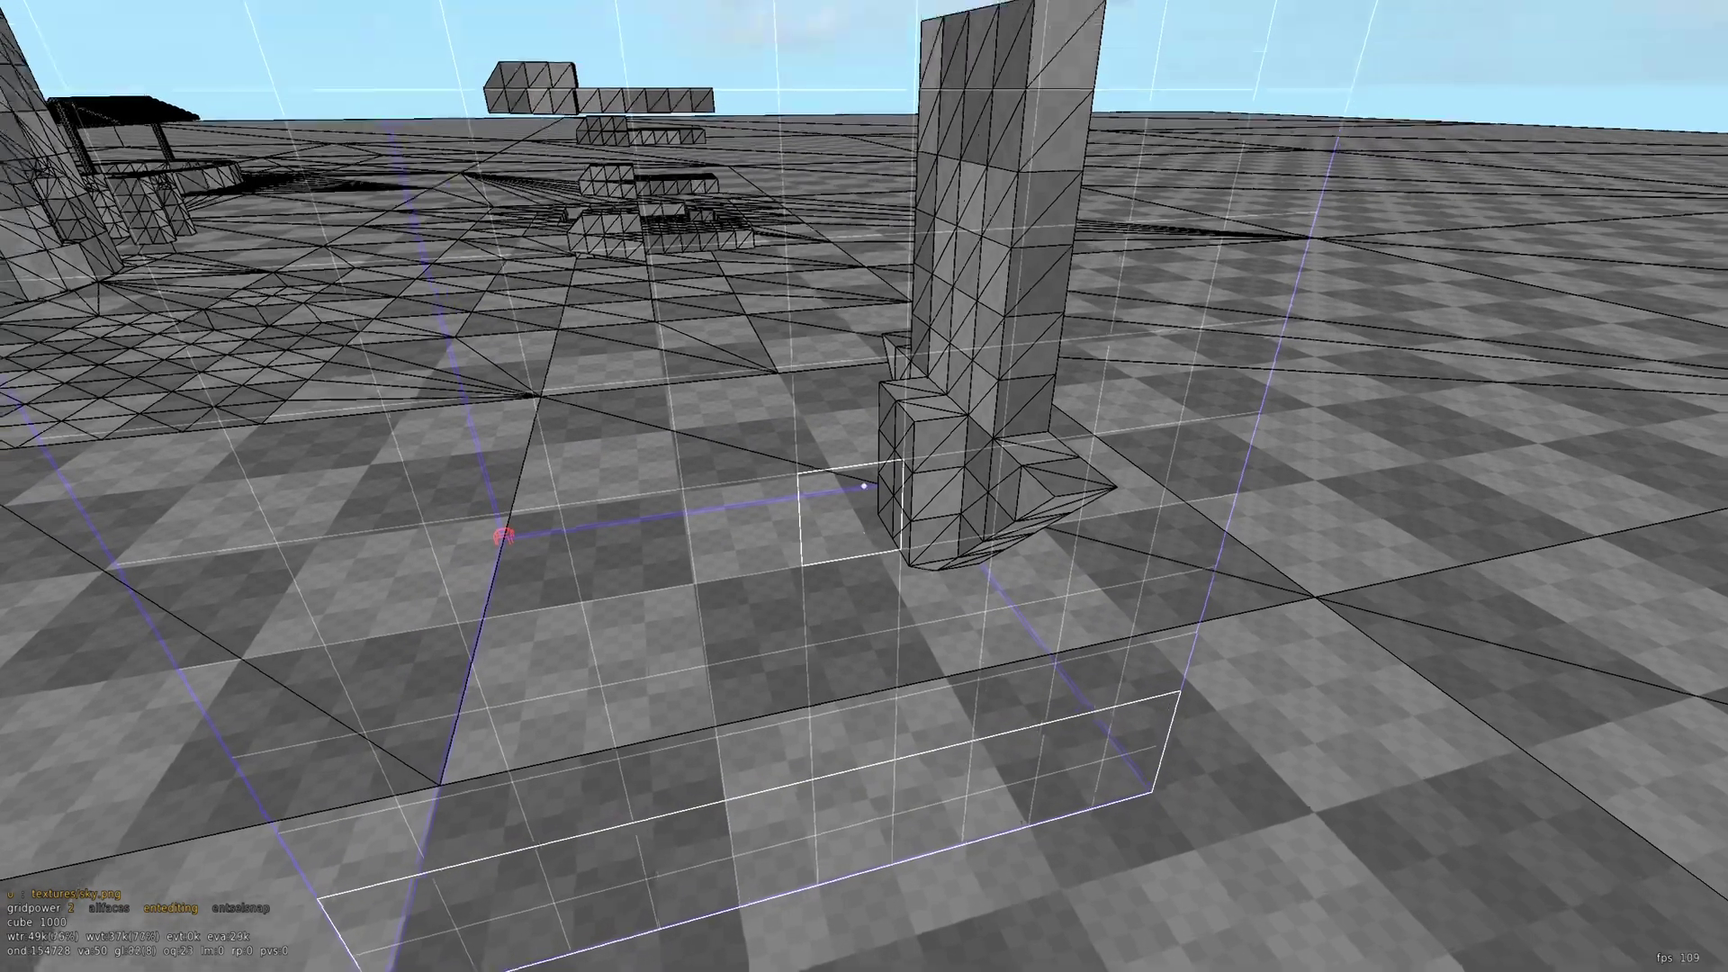
{"action": "key", "text": "s"}
{"action": "scroll", "coordinate": [864, 486], "scroll_direction": "down", "scroll_amount": 2}
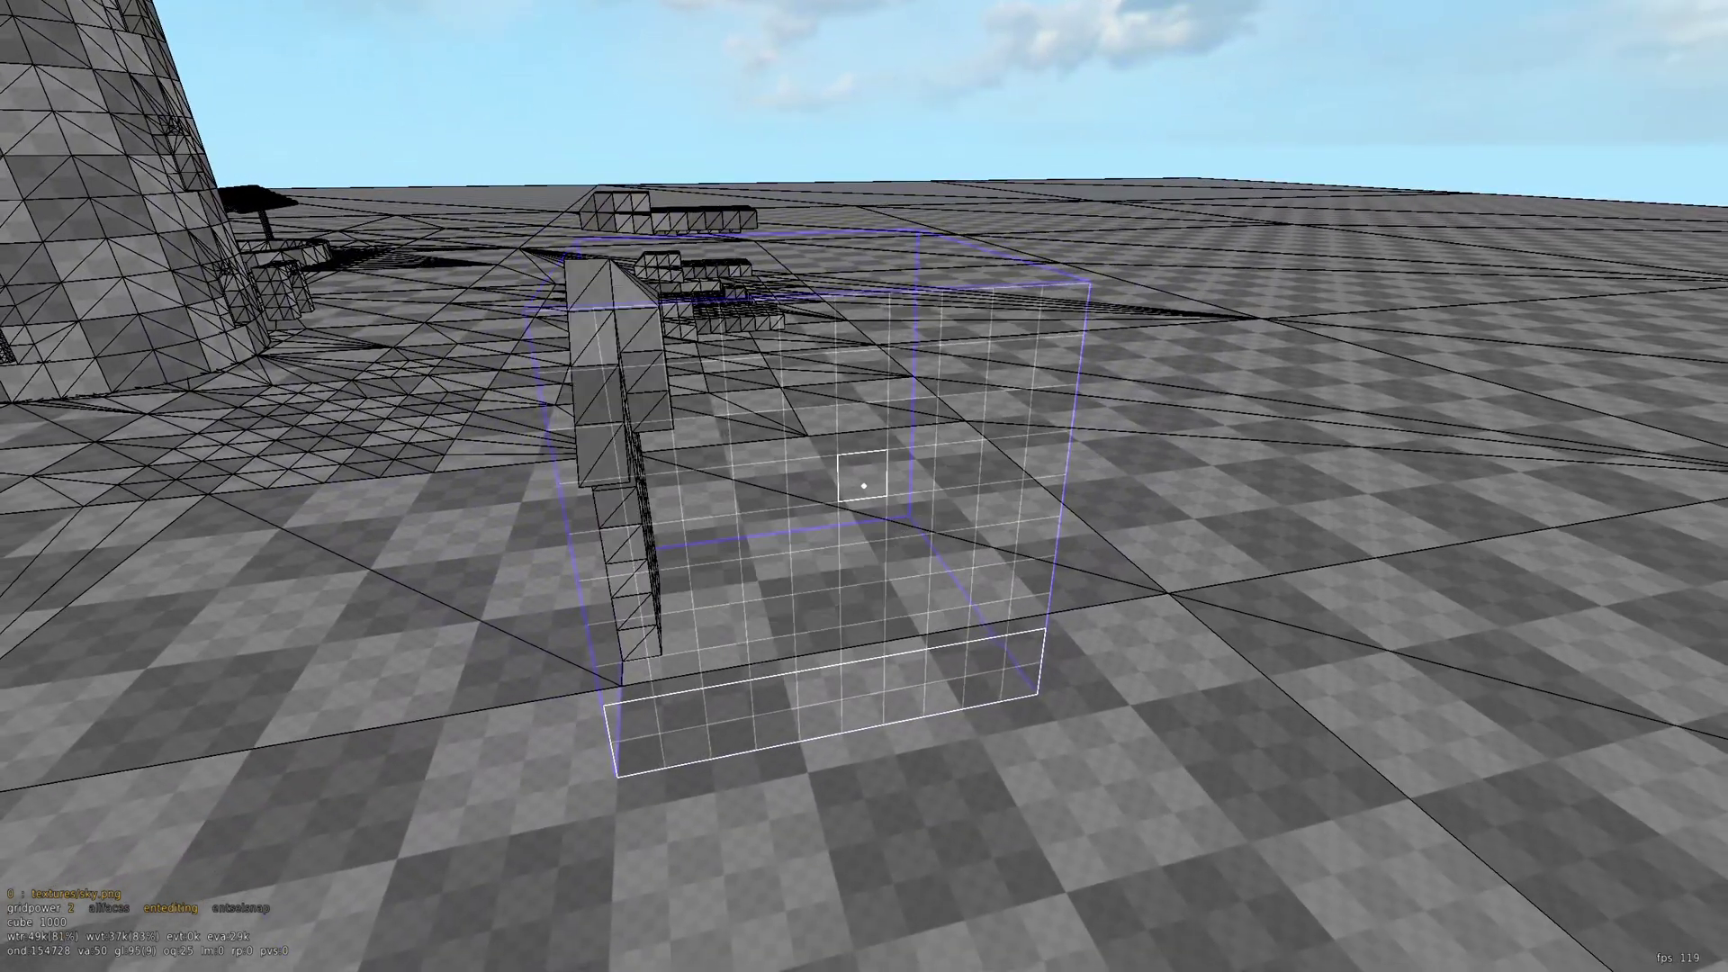
{"action": "scroll", "coordinate": [862, 486], "scroll_direction": "down", "scroll_amount": 2}
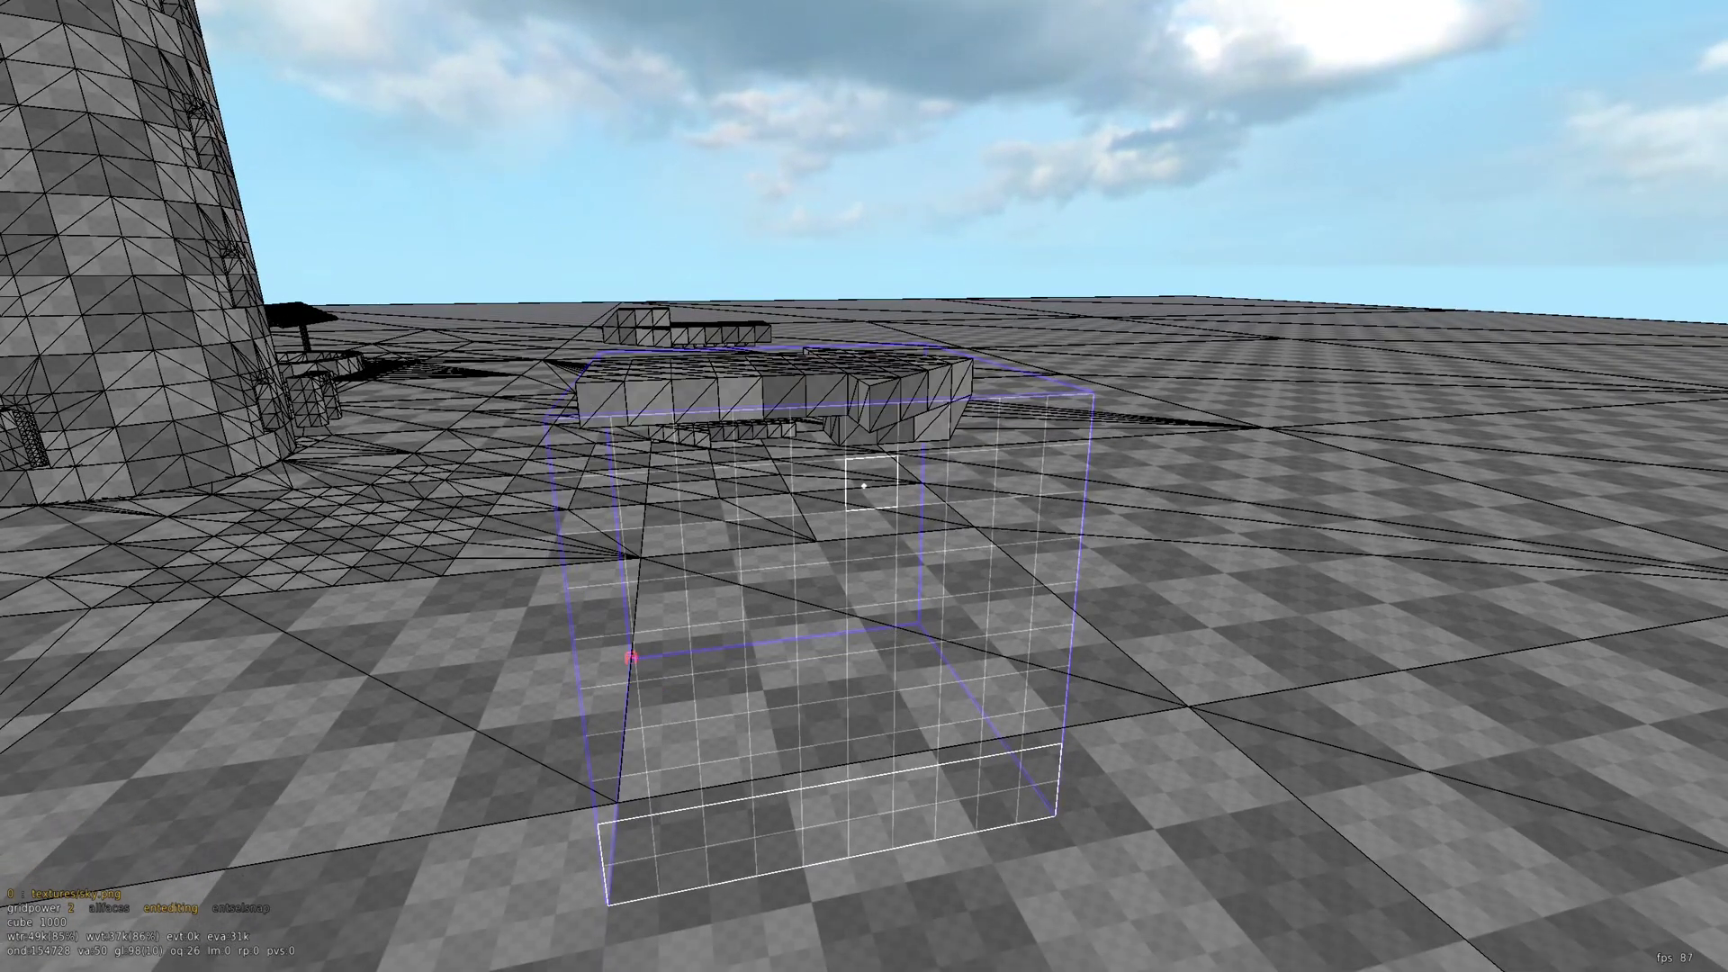
- Mirror the shape perpendicular to the selection's upper face, and mirror it again relative to a side face
{"action": "right_click", "coordinate": [864, 486]}
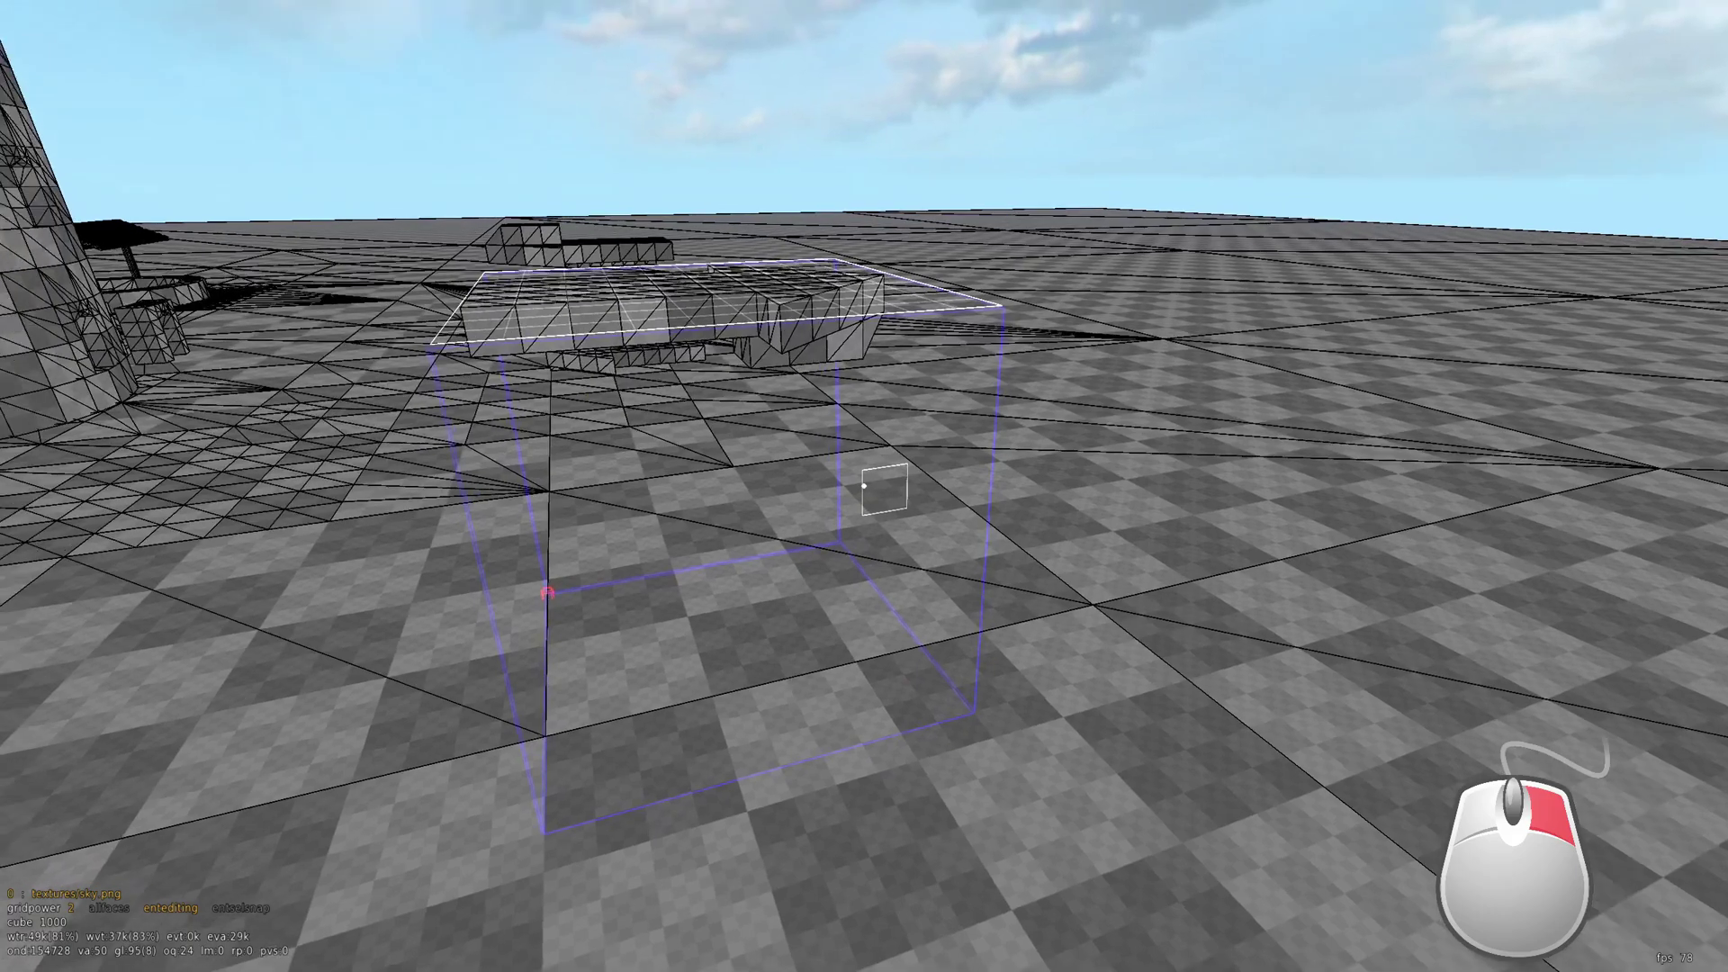
{"action": "key", "text": "x"}
{"action": "key", "text": "x"}
{"action": "key", "text": "x"}
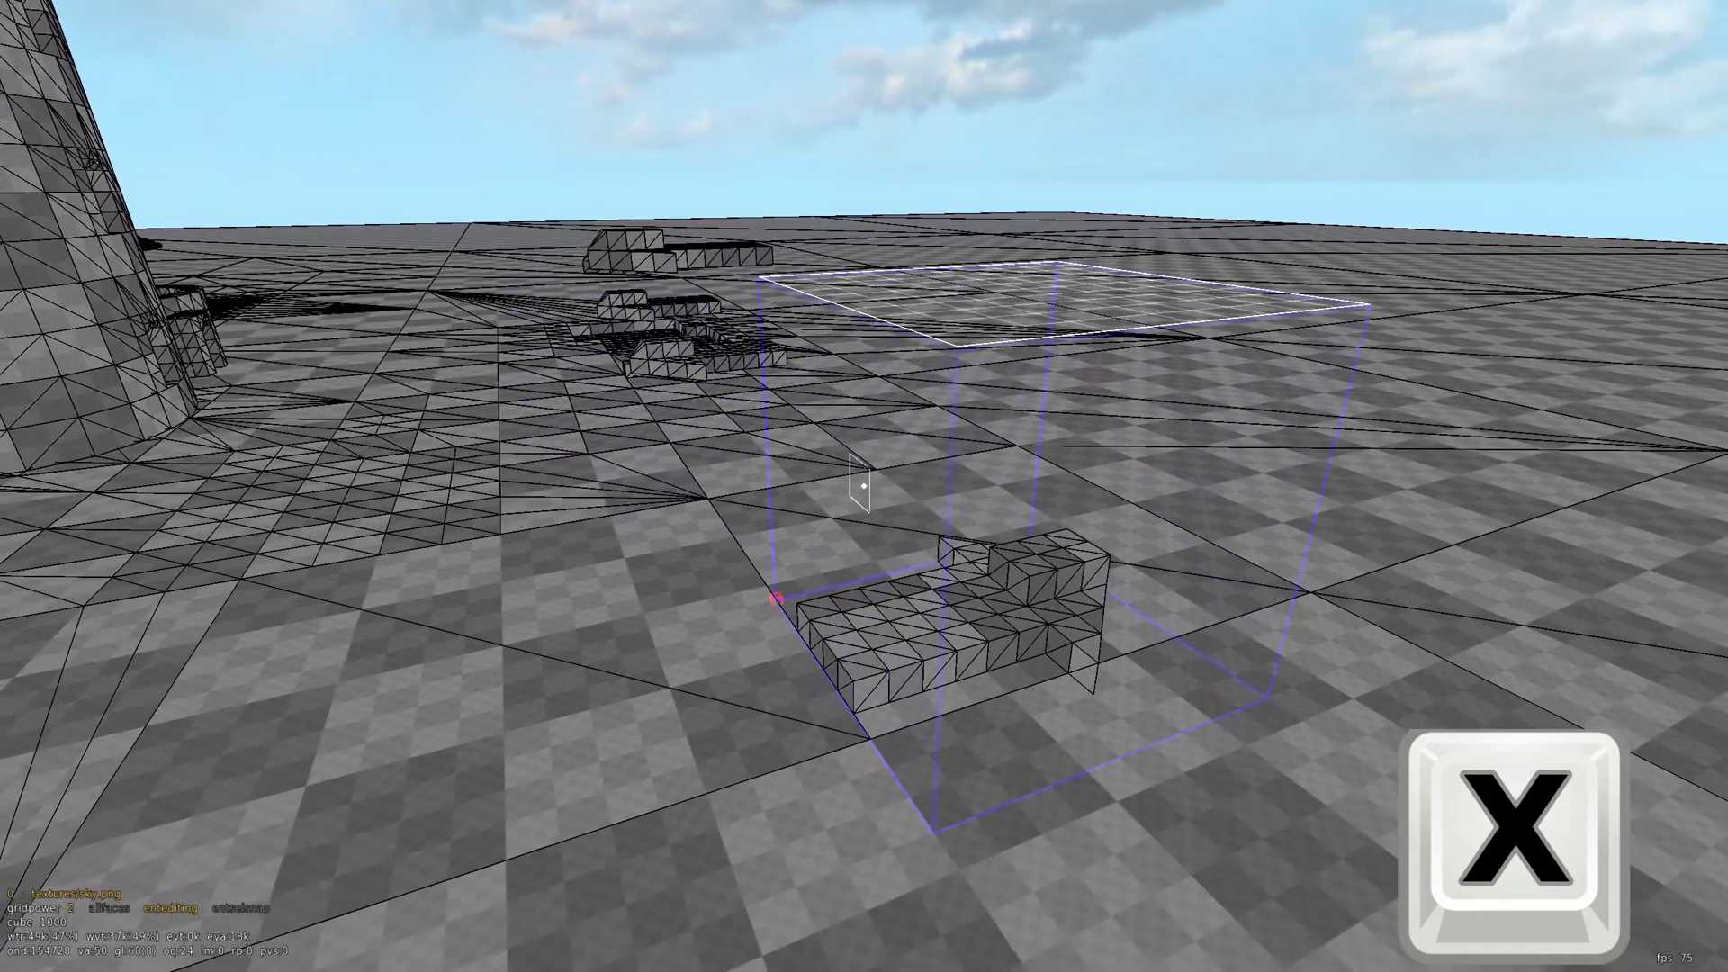
{"action": "right_click", "coordinate": [864, 486]}
{"action": "key", "text": "x"}
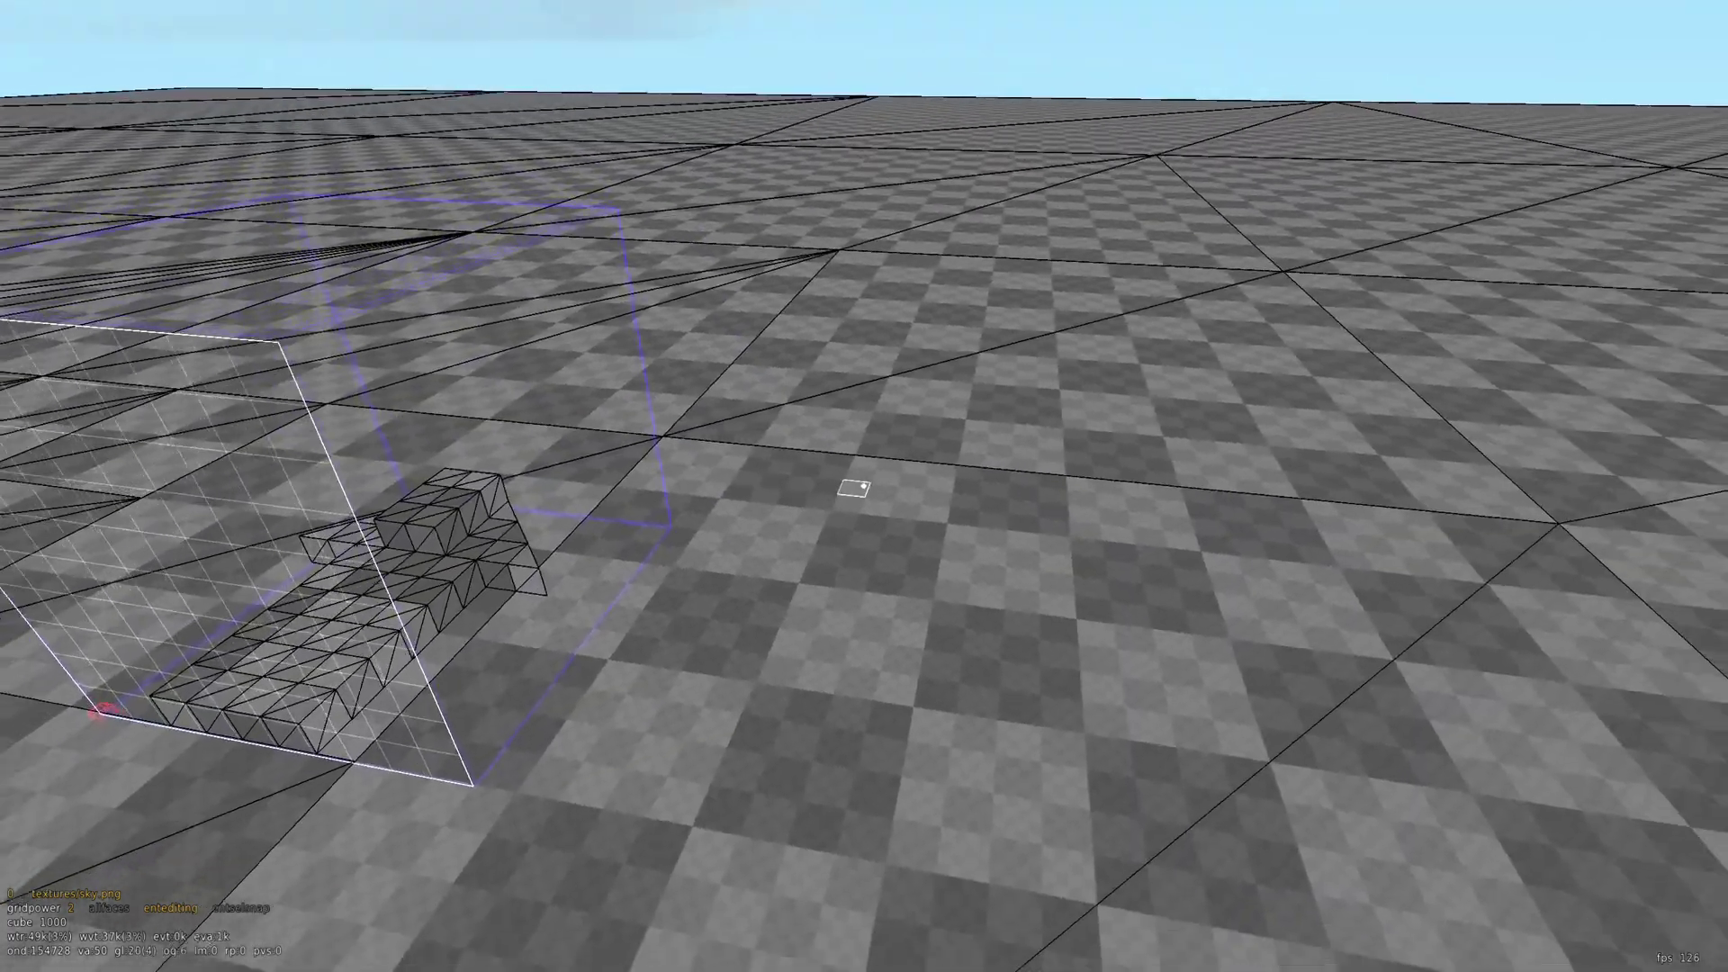
- Select a single small floor square away from the mirrored shape, copy it and enlarge the grid size
{"action": "left_click", "coordinate": [864, 486]}
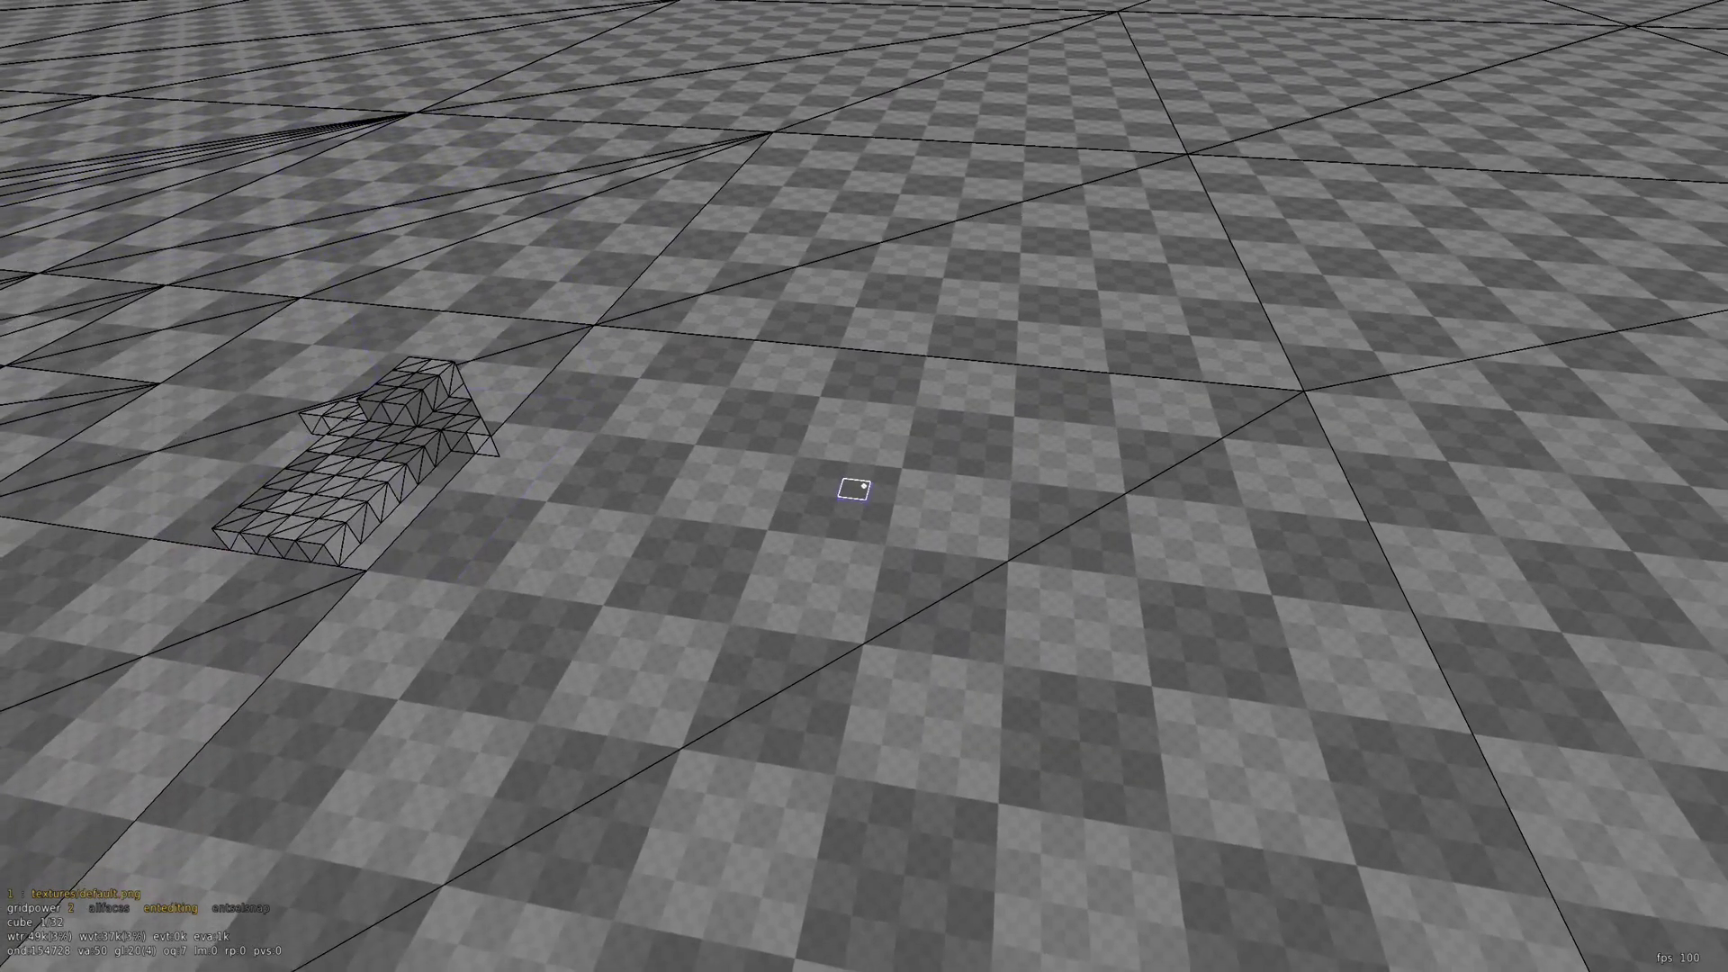
{"action": "key", "text": "c"}
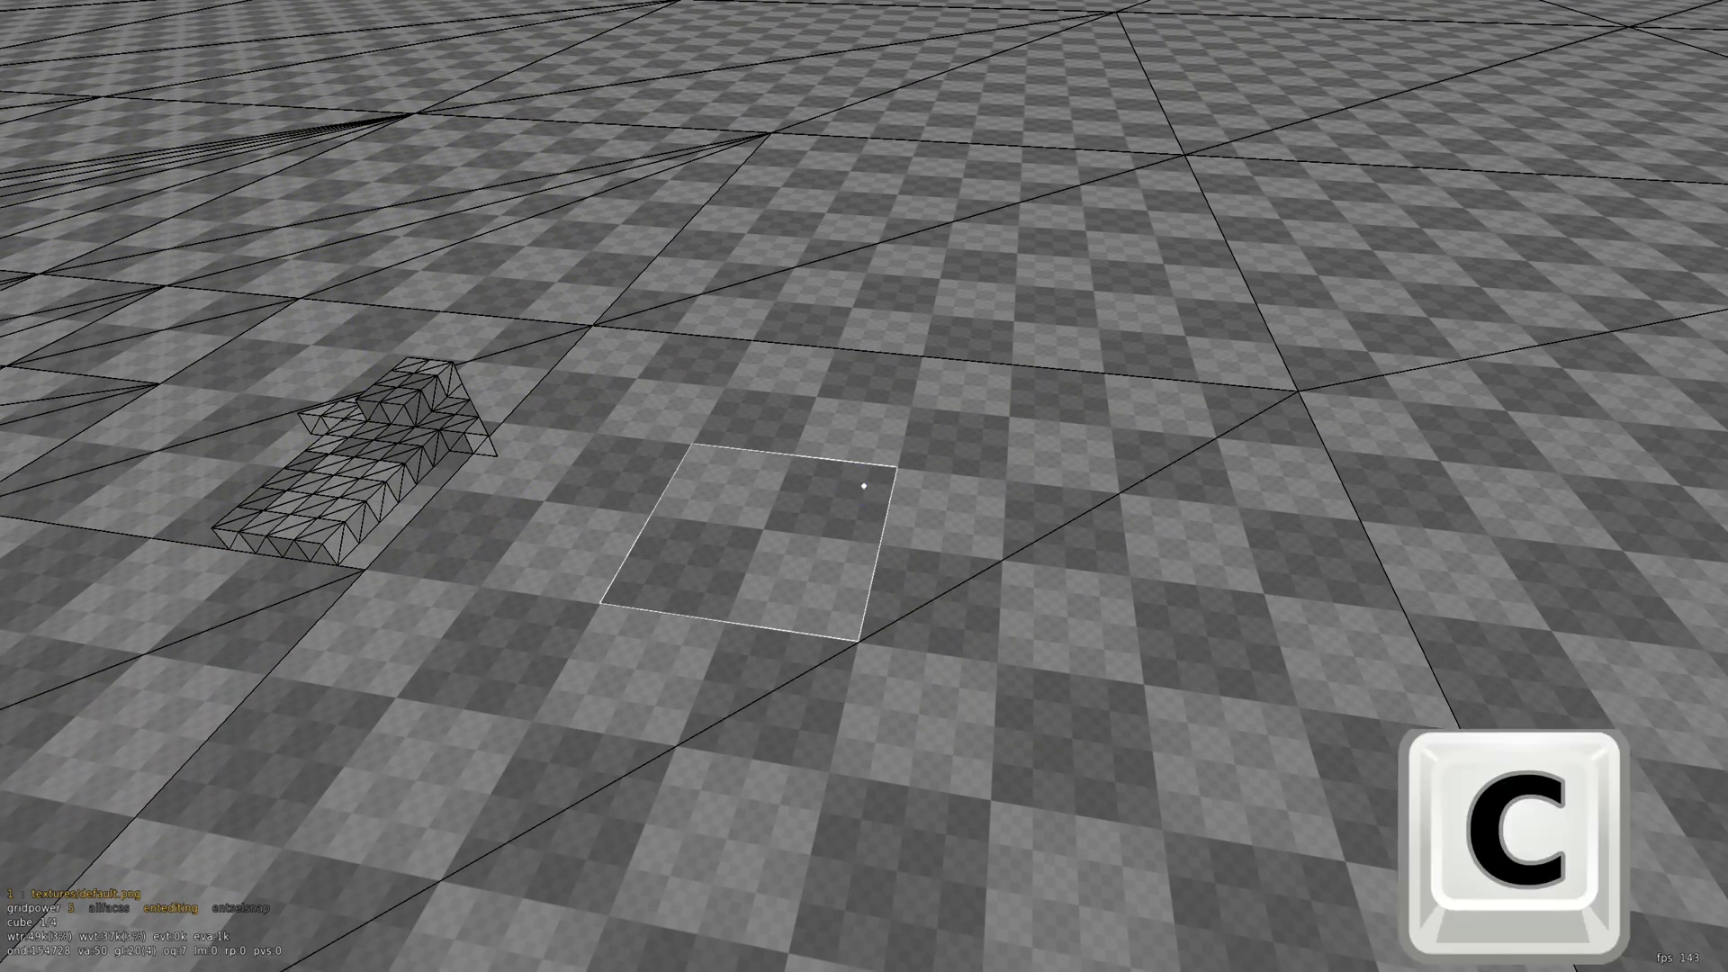
{"action": "scroll", "coordinate": [864, 486], "scroll_direction": "up", "scroll_amount": 1}
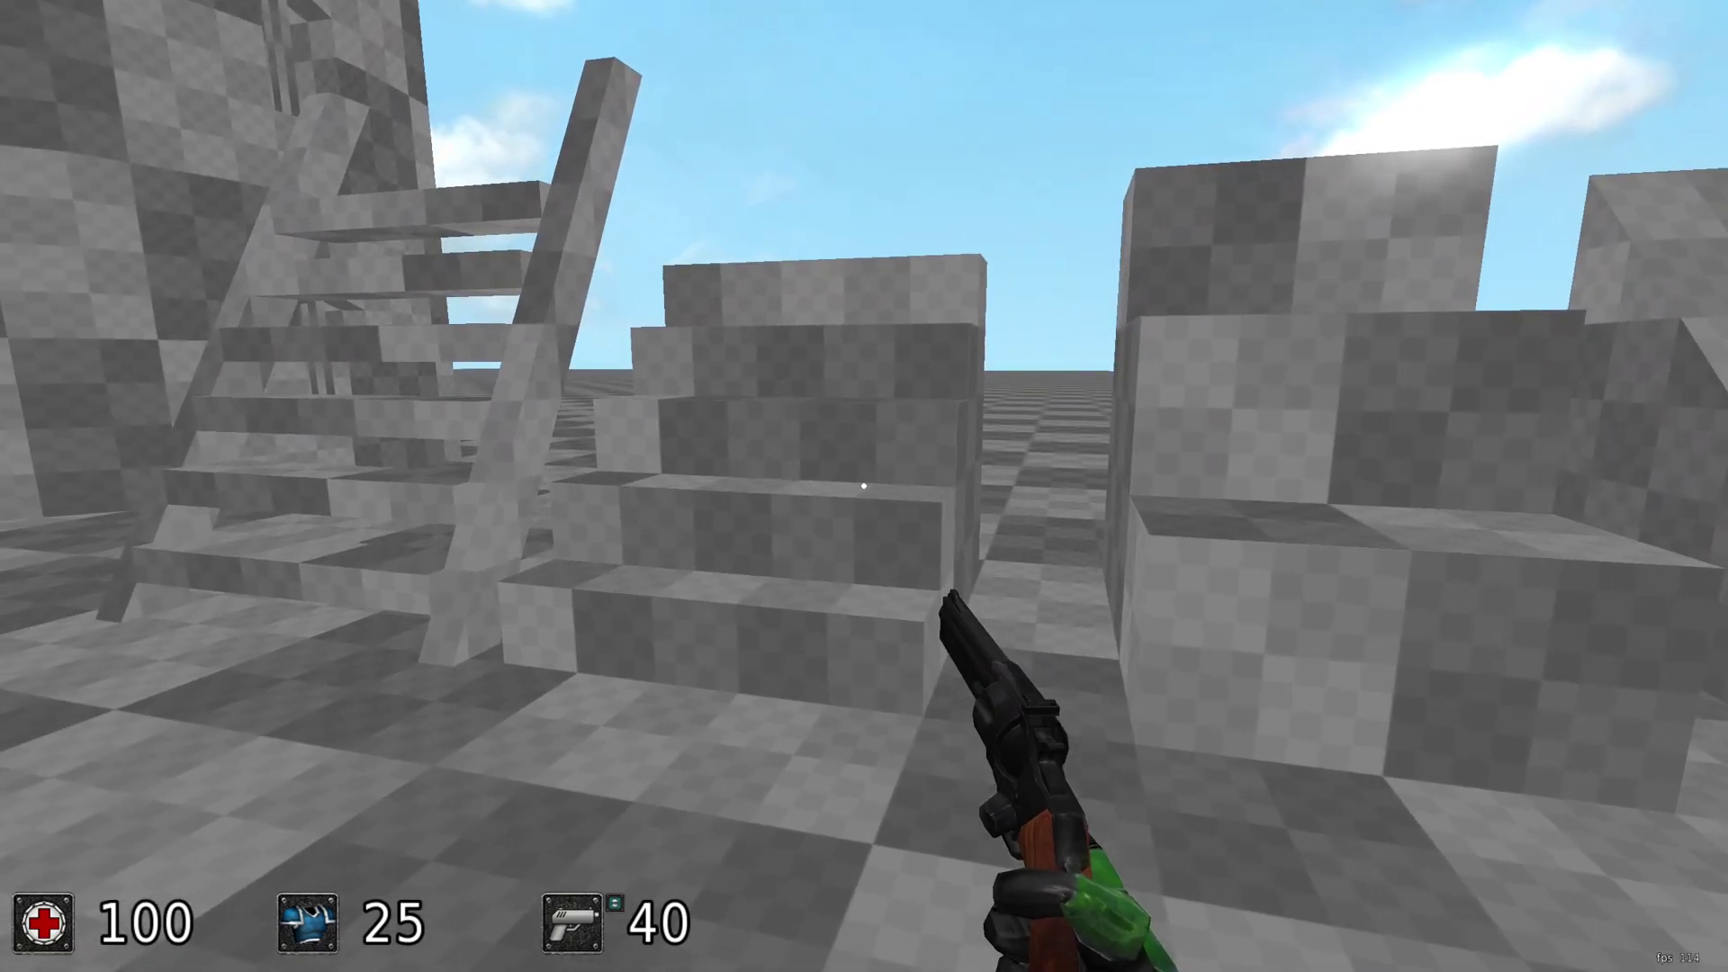
- Walk around and onto the sample staircases in play mode to compare how their step heights can be climbed
{"action": "key", "text": "a"}
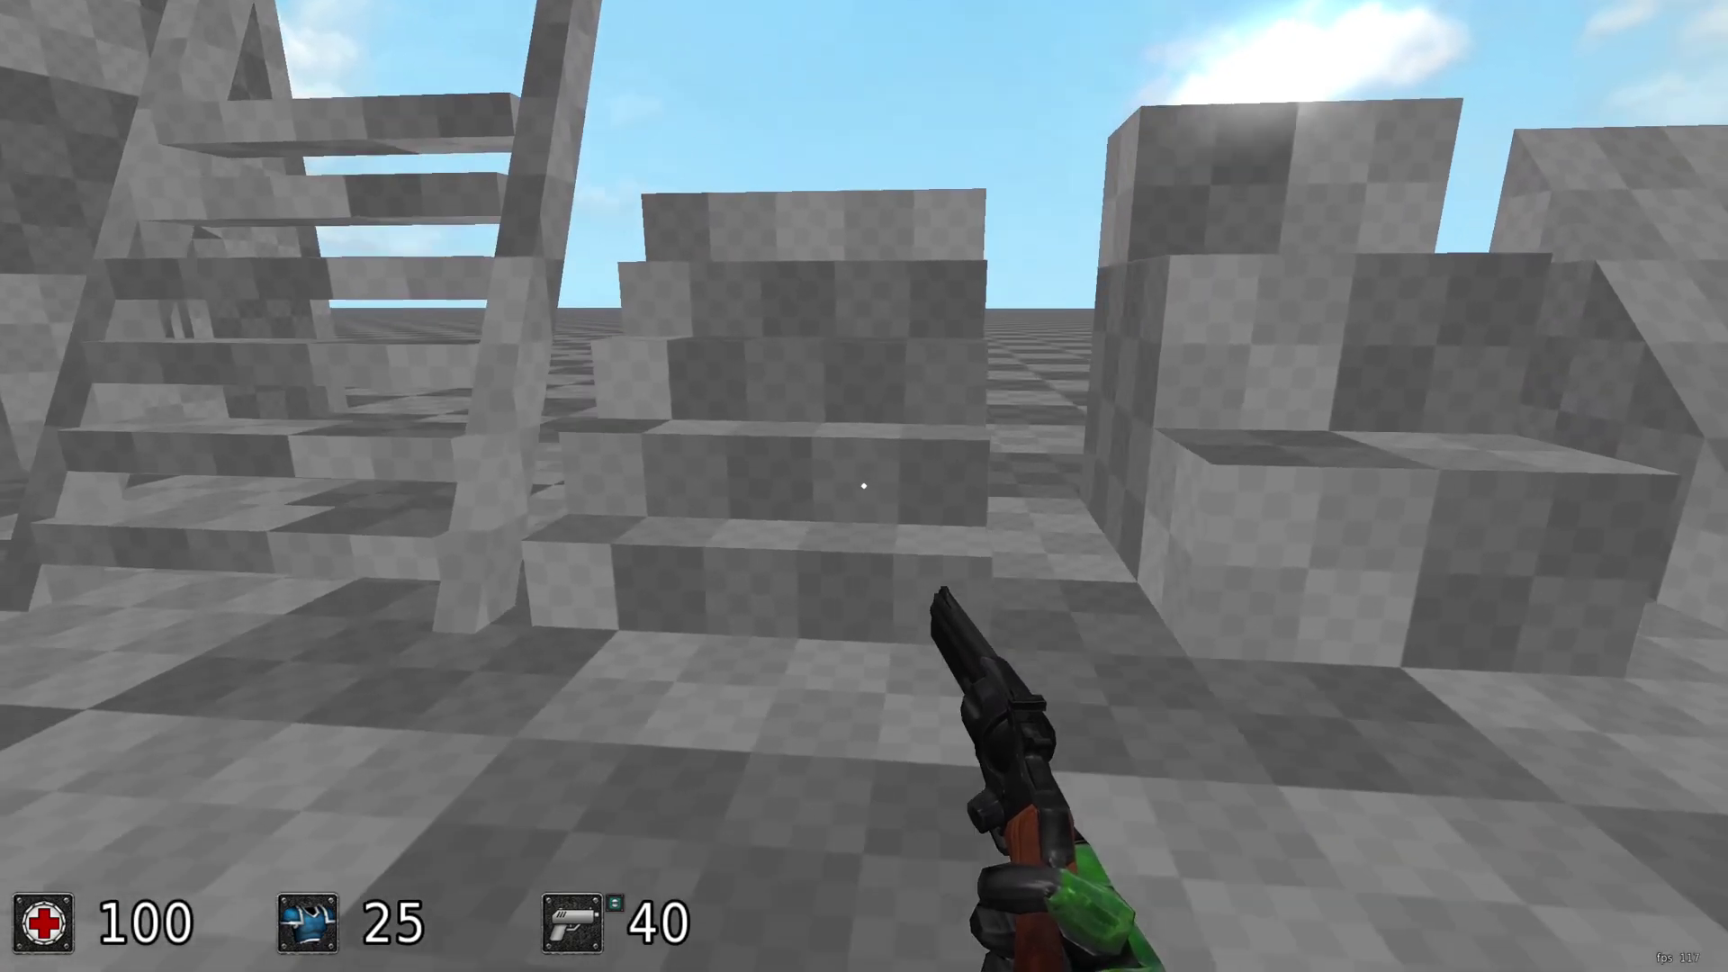
{"action": "key", "text": "w"}
{"action": "key", "text": "s"}
{"action": "key", "text": "d"}
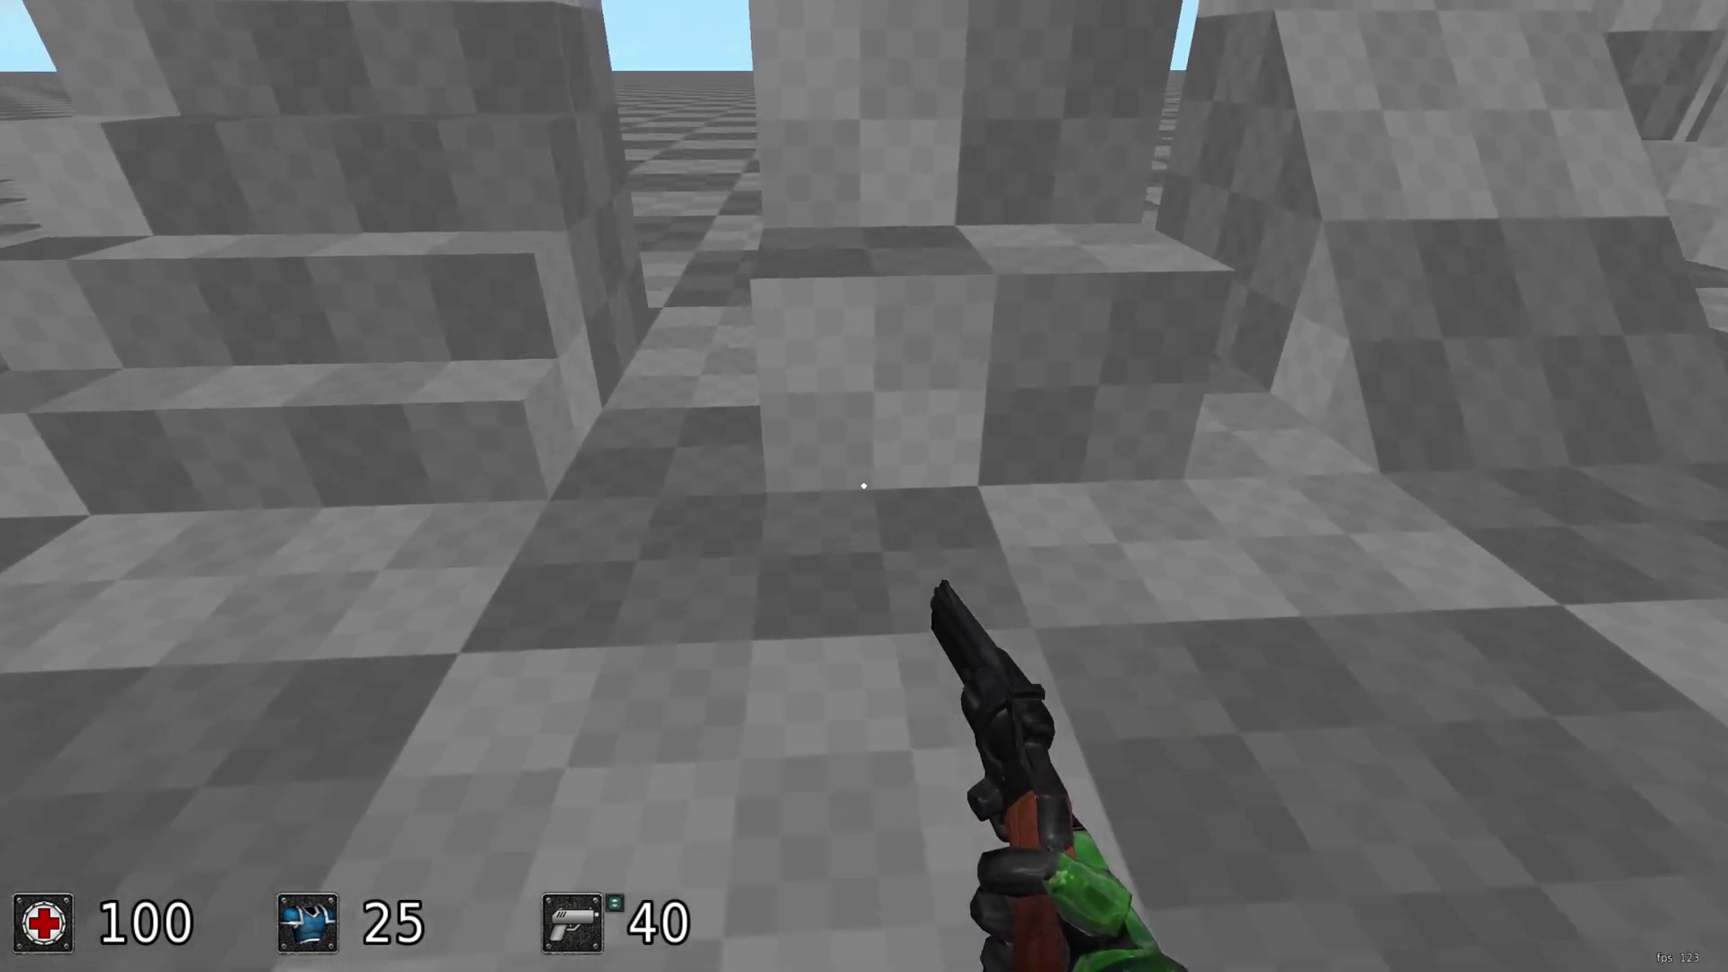
{"action": "key", "text": "w"}
{"action": "key", "text": "s"}
{"action": "key", "text": "a"}
{"action": "key", "text": "w"}
{"action": "key", "text": "s"}
{"action": "key", "text": "d"}
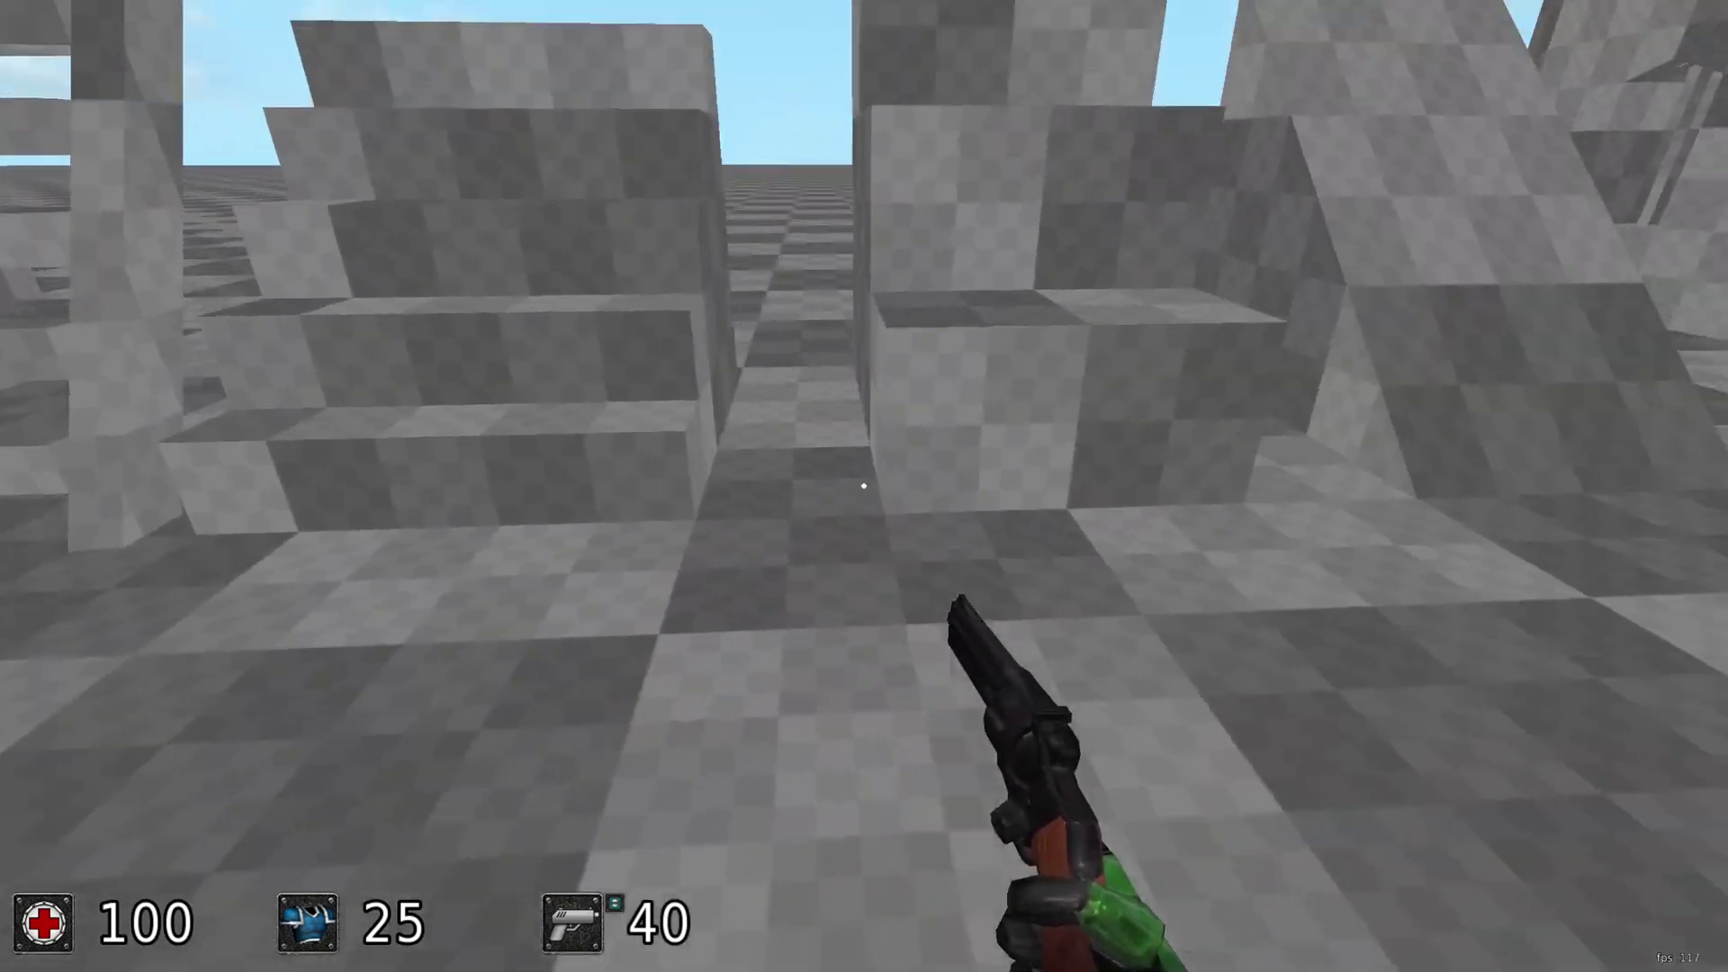
{"action": "key", "text": "w"}
{"action": "key", "text": "s"}
{"action": "key", "text": "a"}
{"action": "key", "text": "w"}
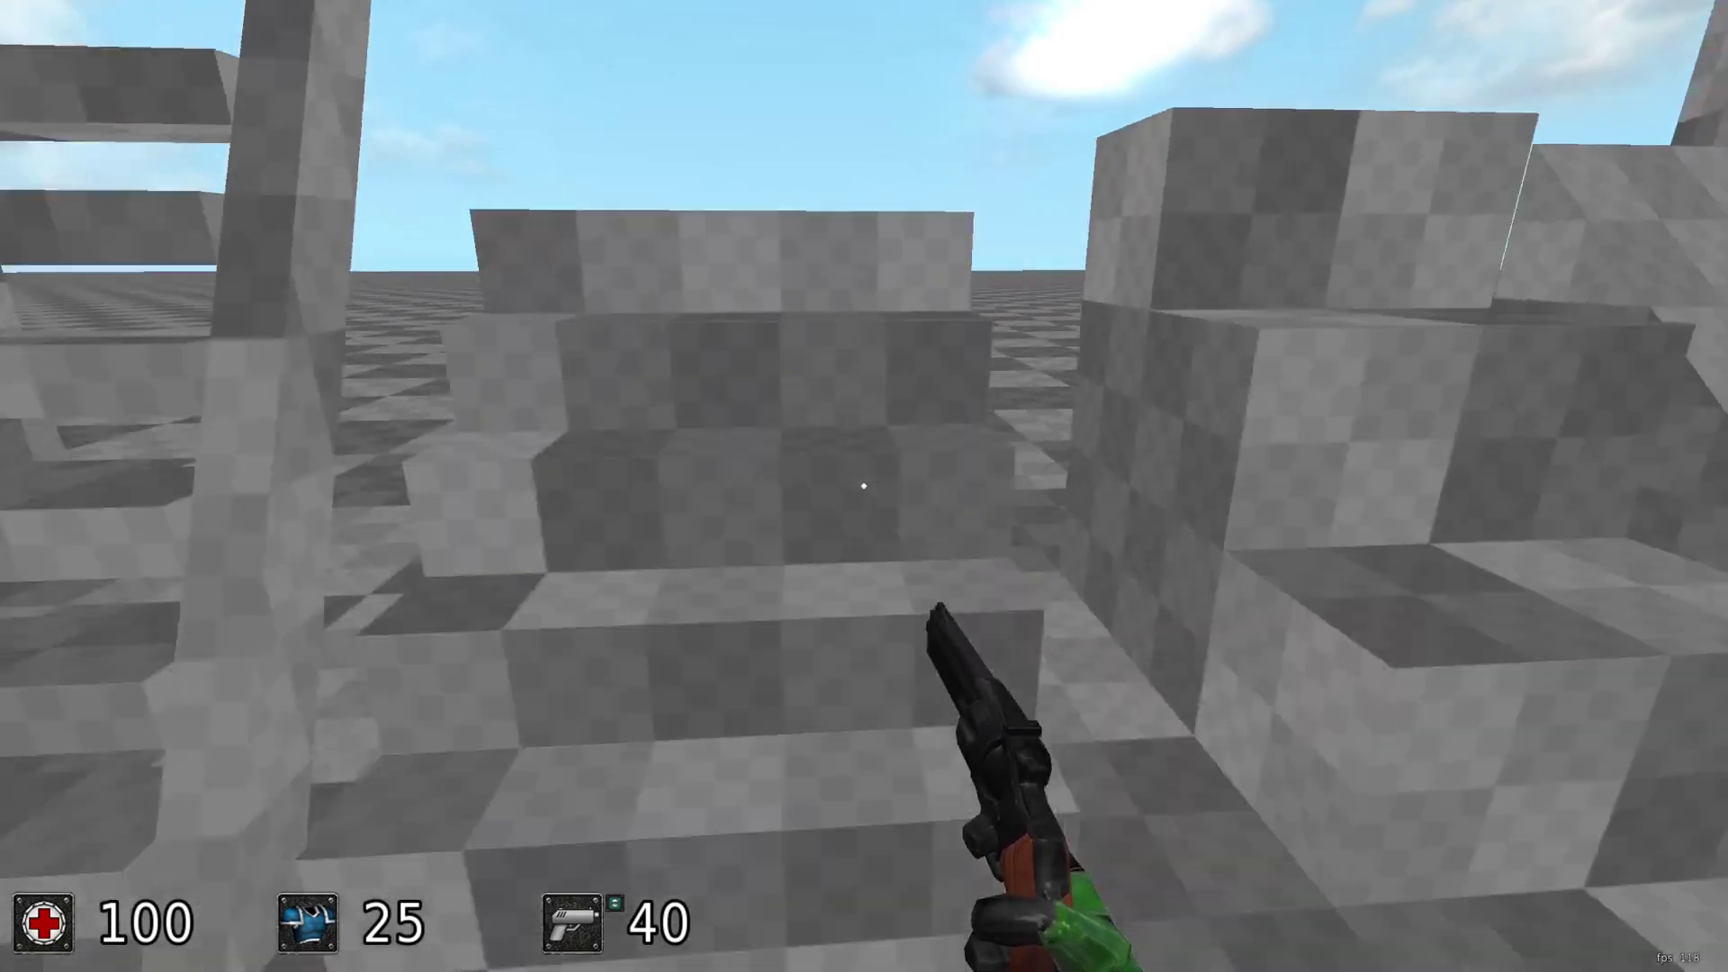
{"action": "key", "text": "d"}
{"action": "key", "text": "w"}
{"action": "key", "text": "s"}
{"action": "key", "text": "a"}
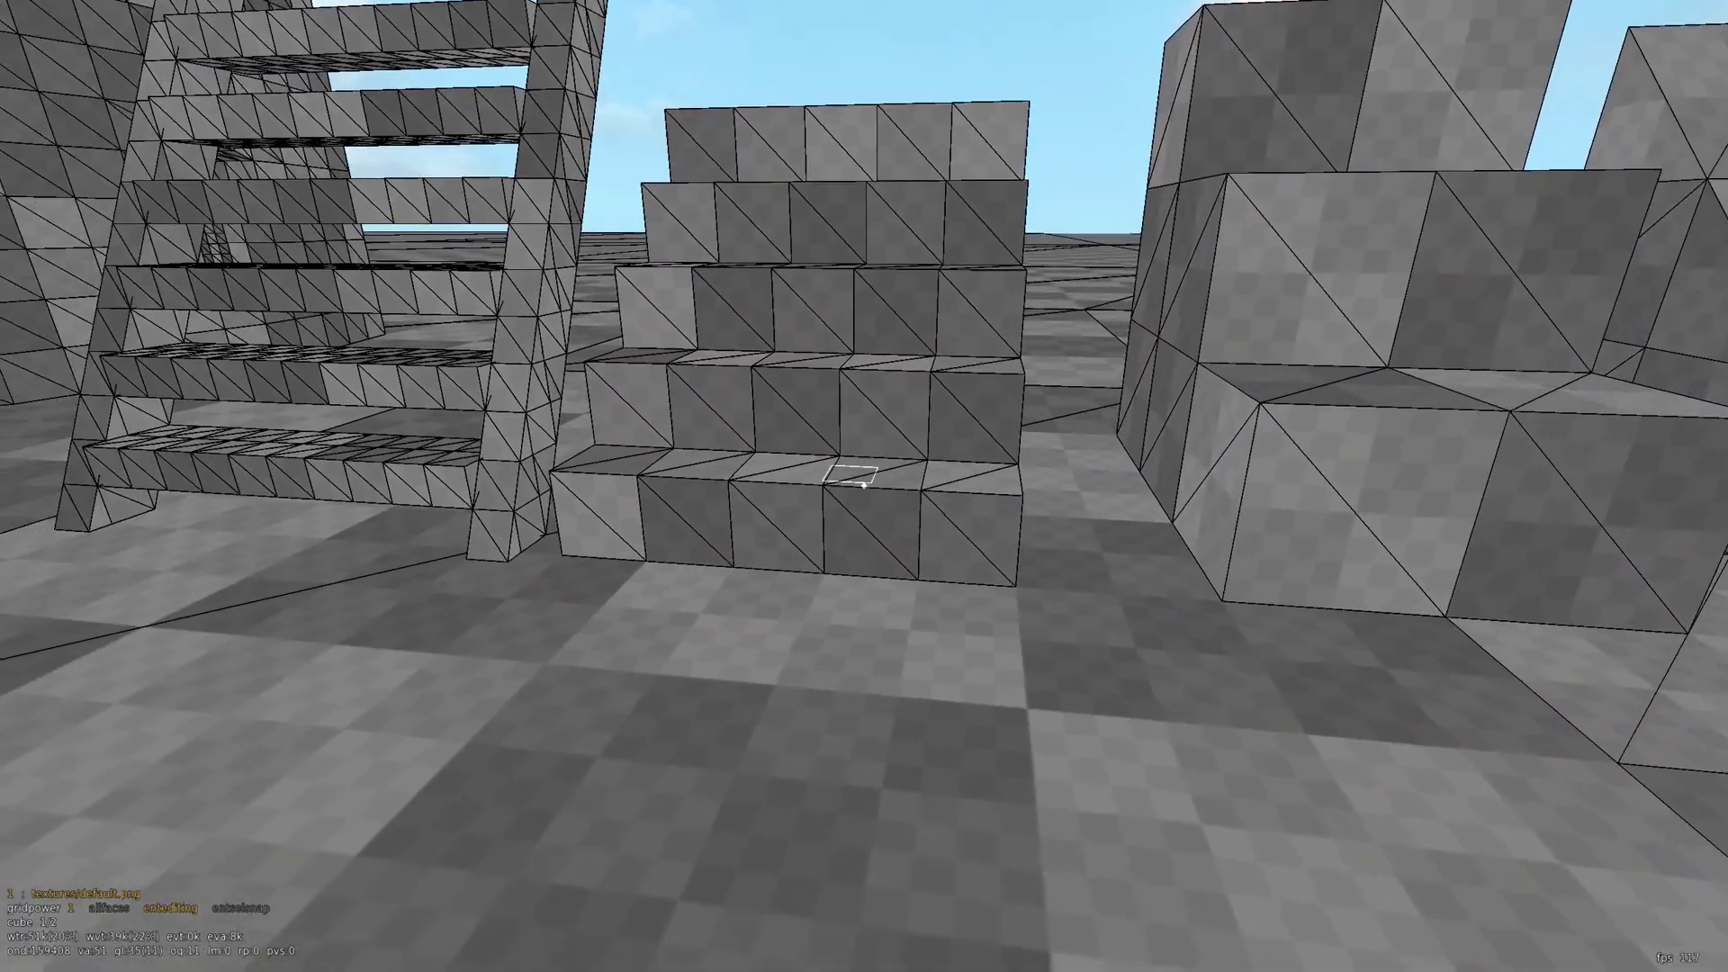
- Raise a two-cube block from the floor beside the ramp's base and select its front face
{"action": "key", "text": "d"}
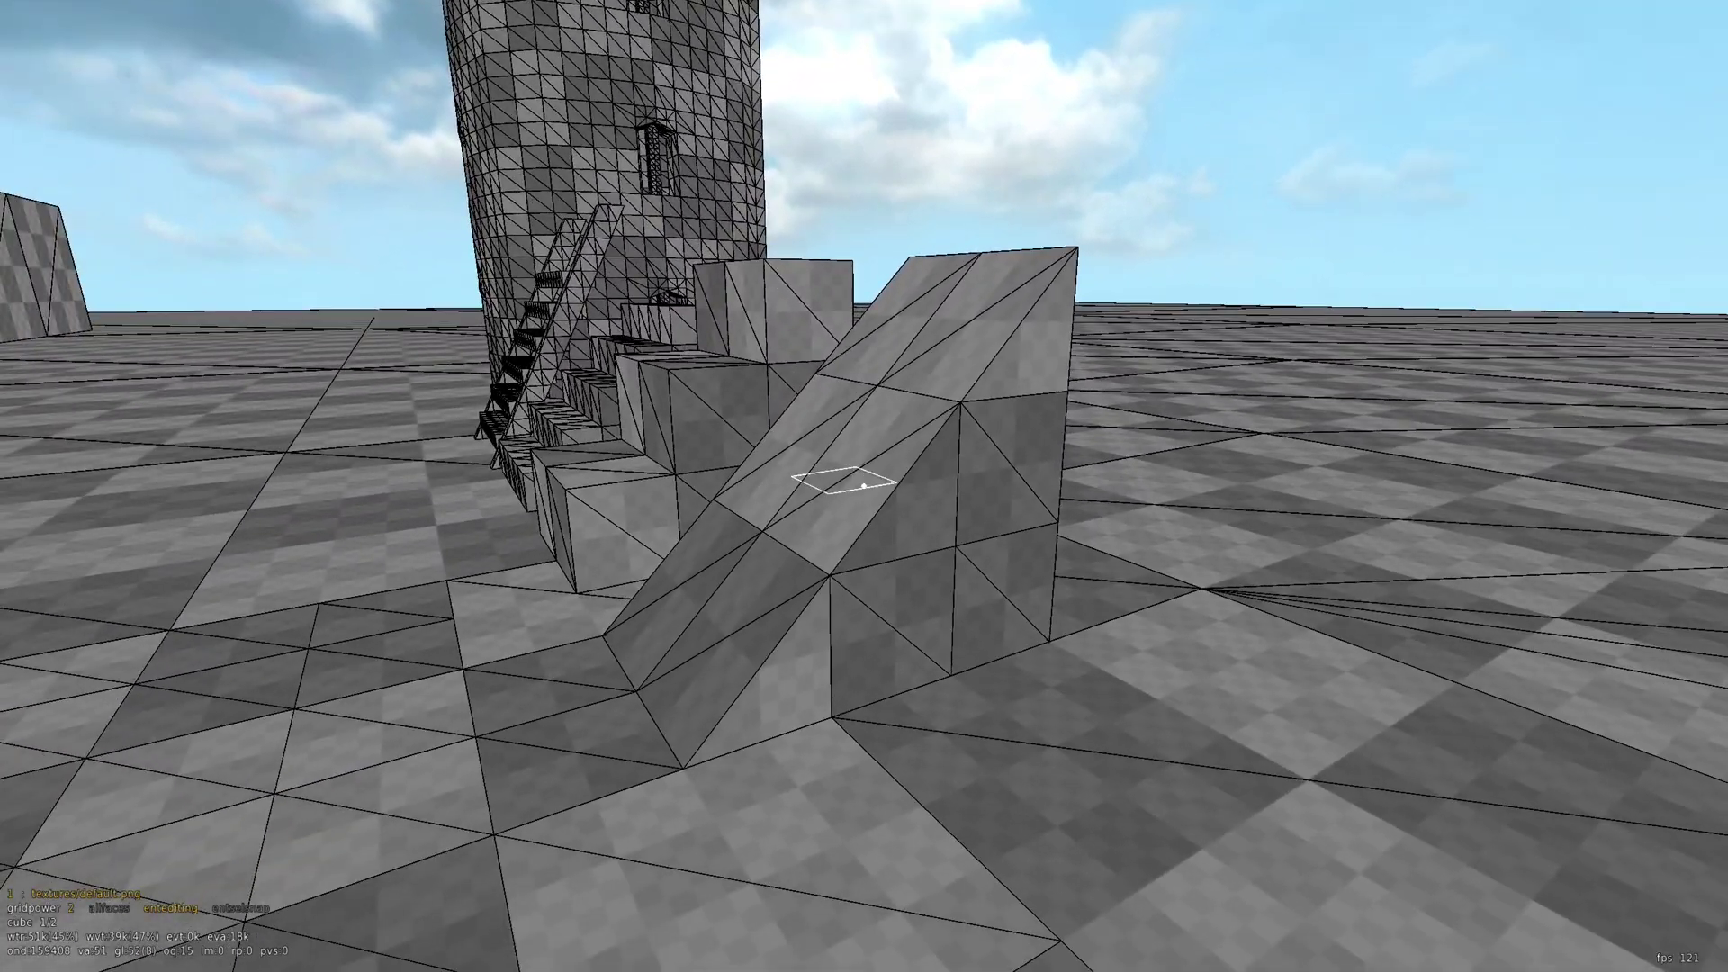
{"action": "scroll", "coordinate": [864, 486], "scroll_direction": "up", "scroll_amount": 1}
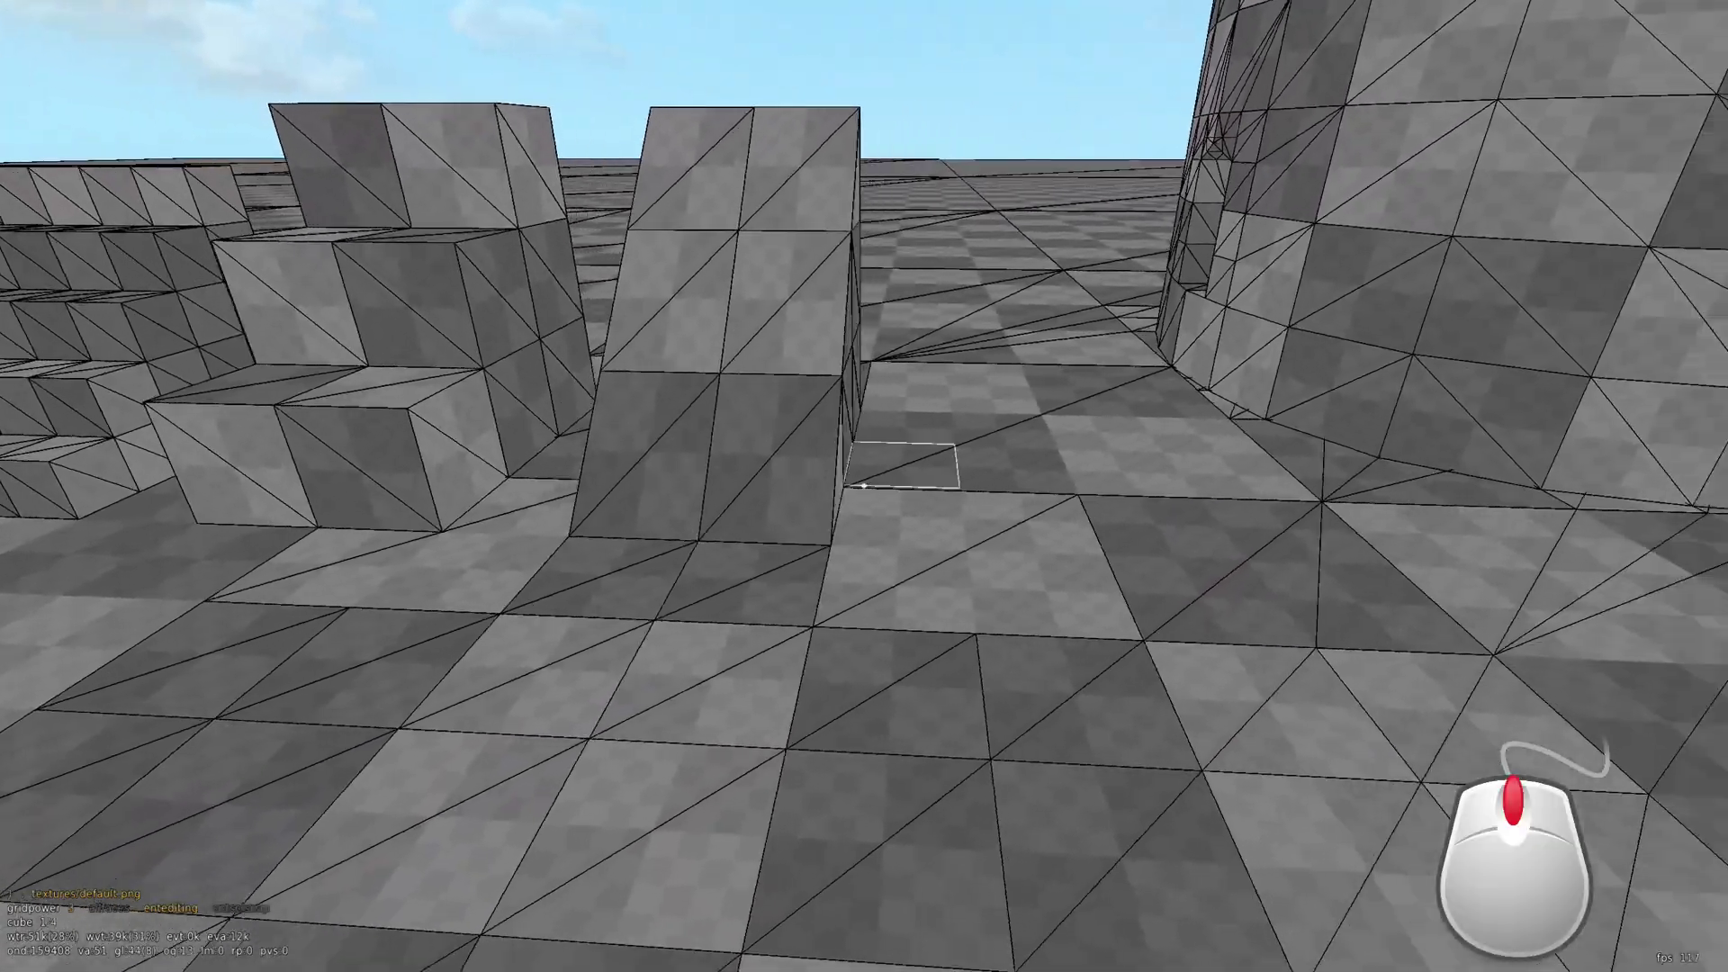
{"action": "scroll", "coordinate": [863, 486], "scroll_direction": "up", "scroll_amount": 1}
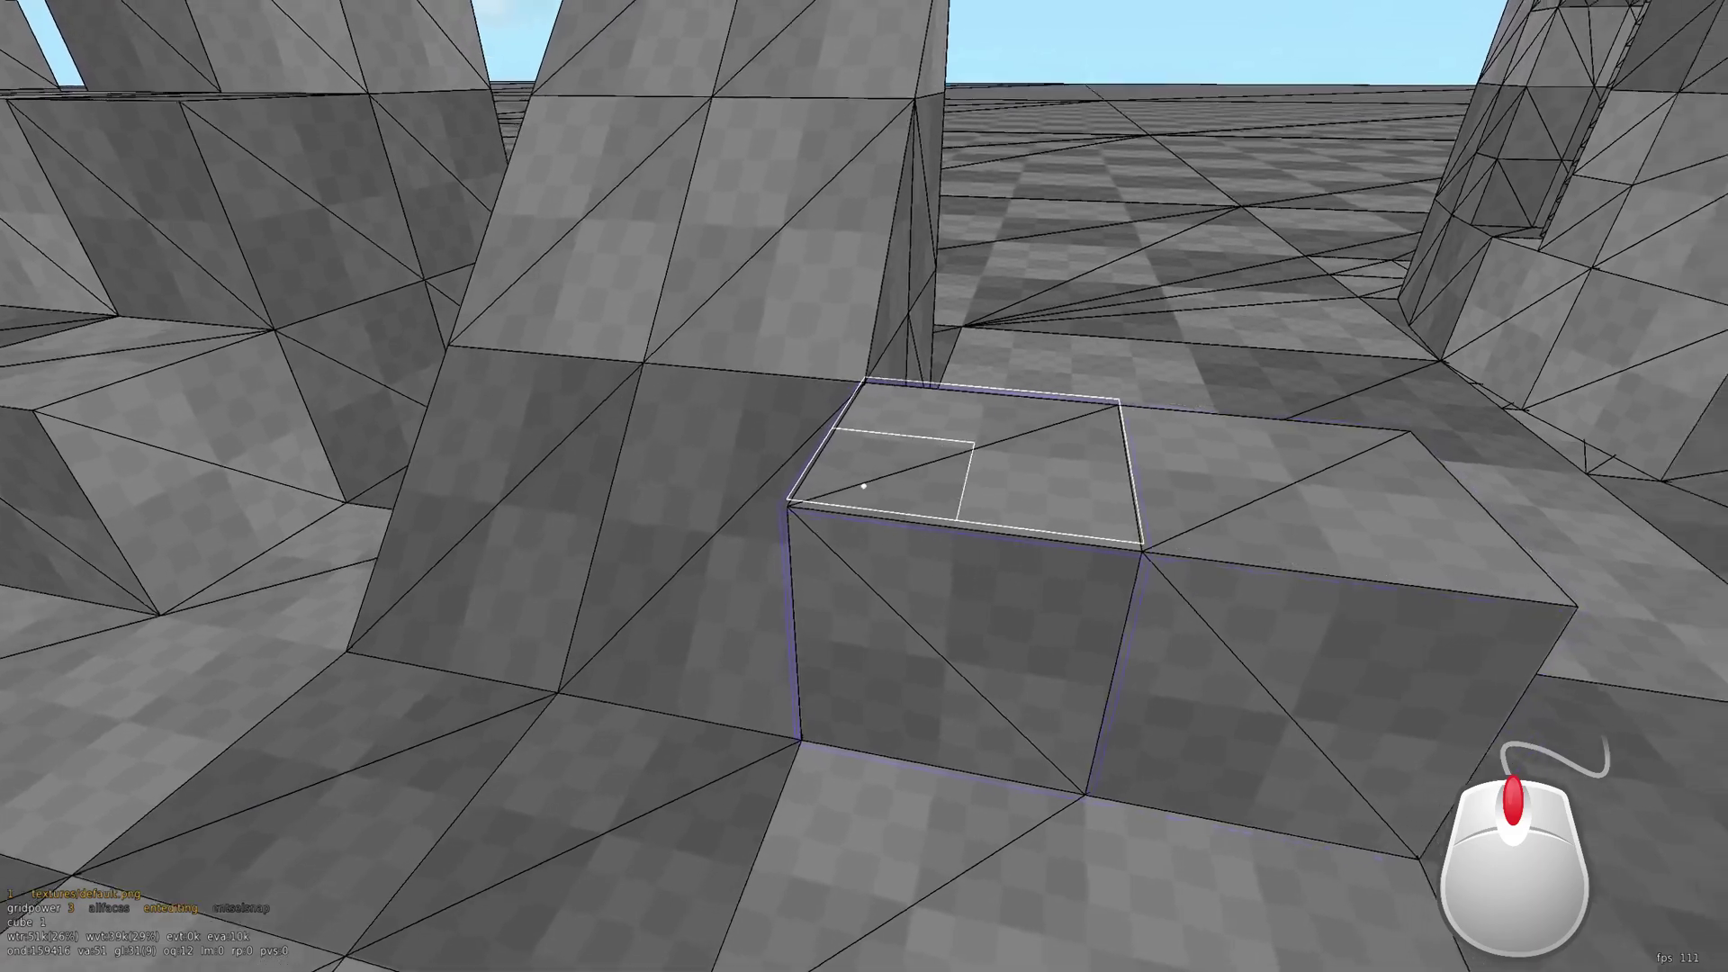
{"action": "left_click_drag", "start_coordinate": [864, 486], "coordinate": [864, 486]}
{"action": "key", "text": "s"}
{"action": "scroll", "coordinate": [864, 486], "scroll_direction": "up", "scroll_amount": 7}
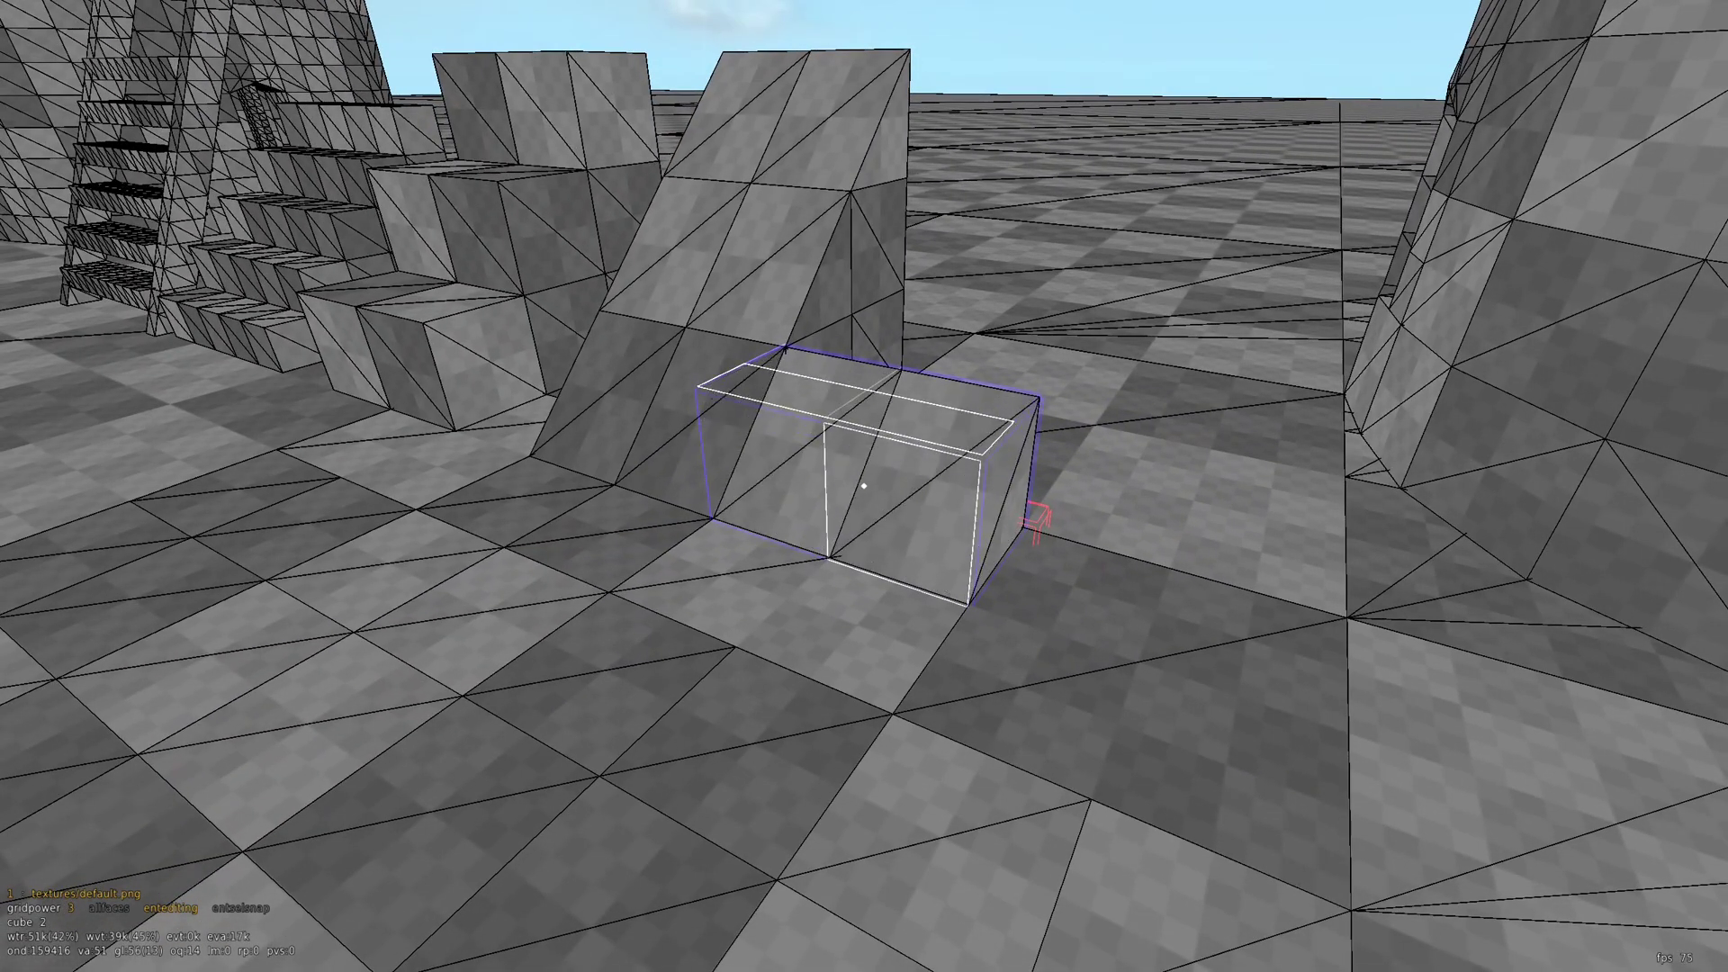
- Test walking on the wide ramp and the sample mountain in play mode, and return to edit mode
{"action": "key", "text": "e"}
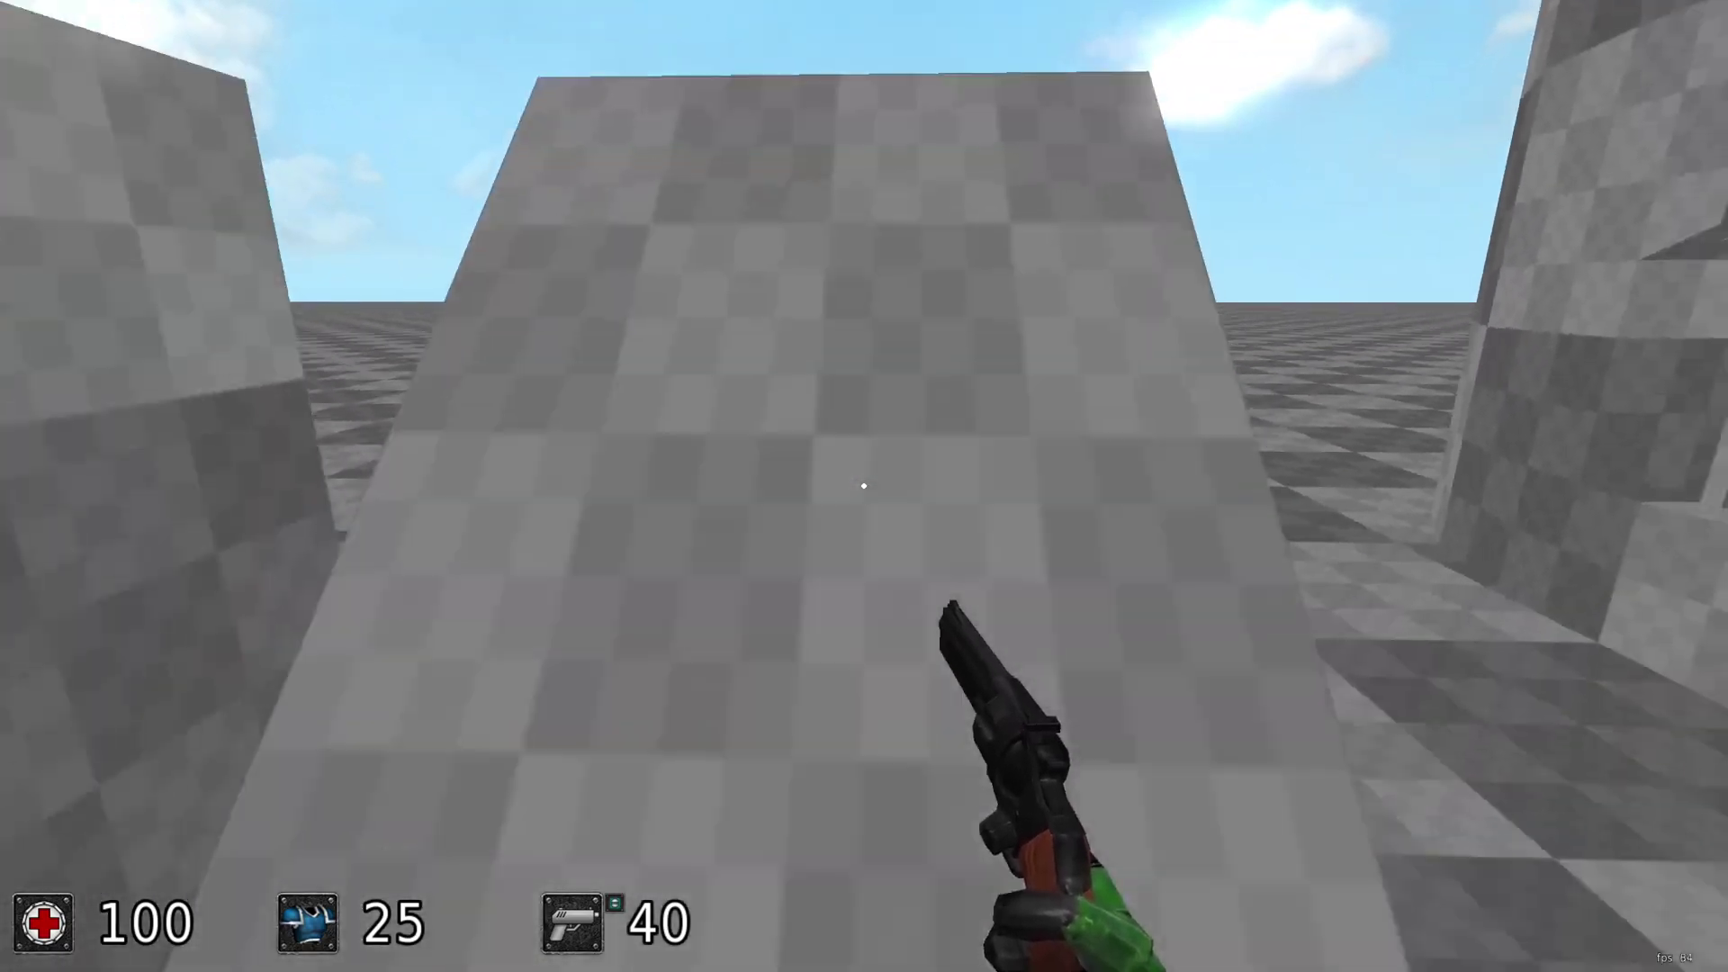
{"action": "key", "text": "s"}
{"action": "key", "text": "w"}
{"action": "key", "text": "s"}
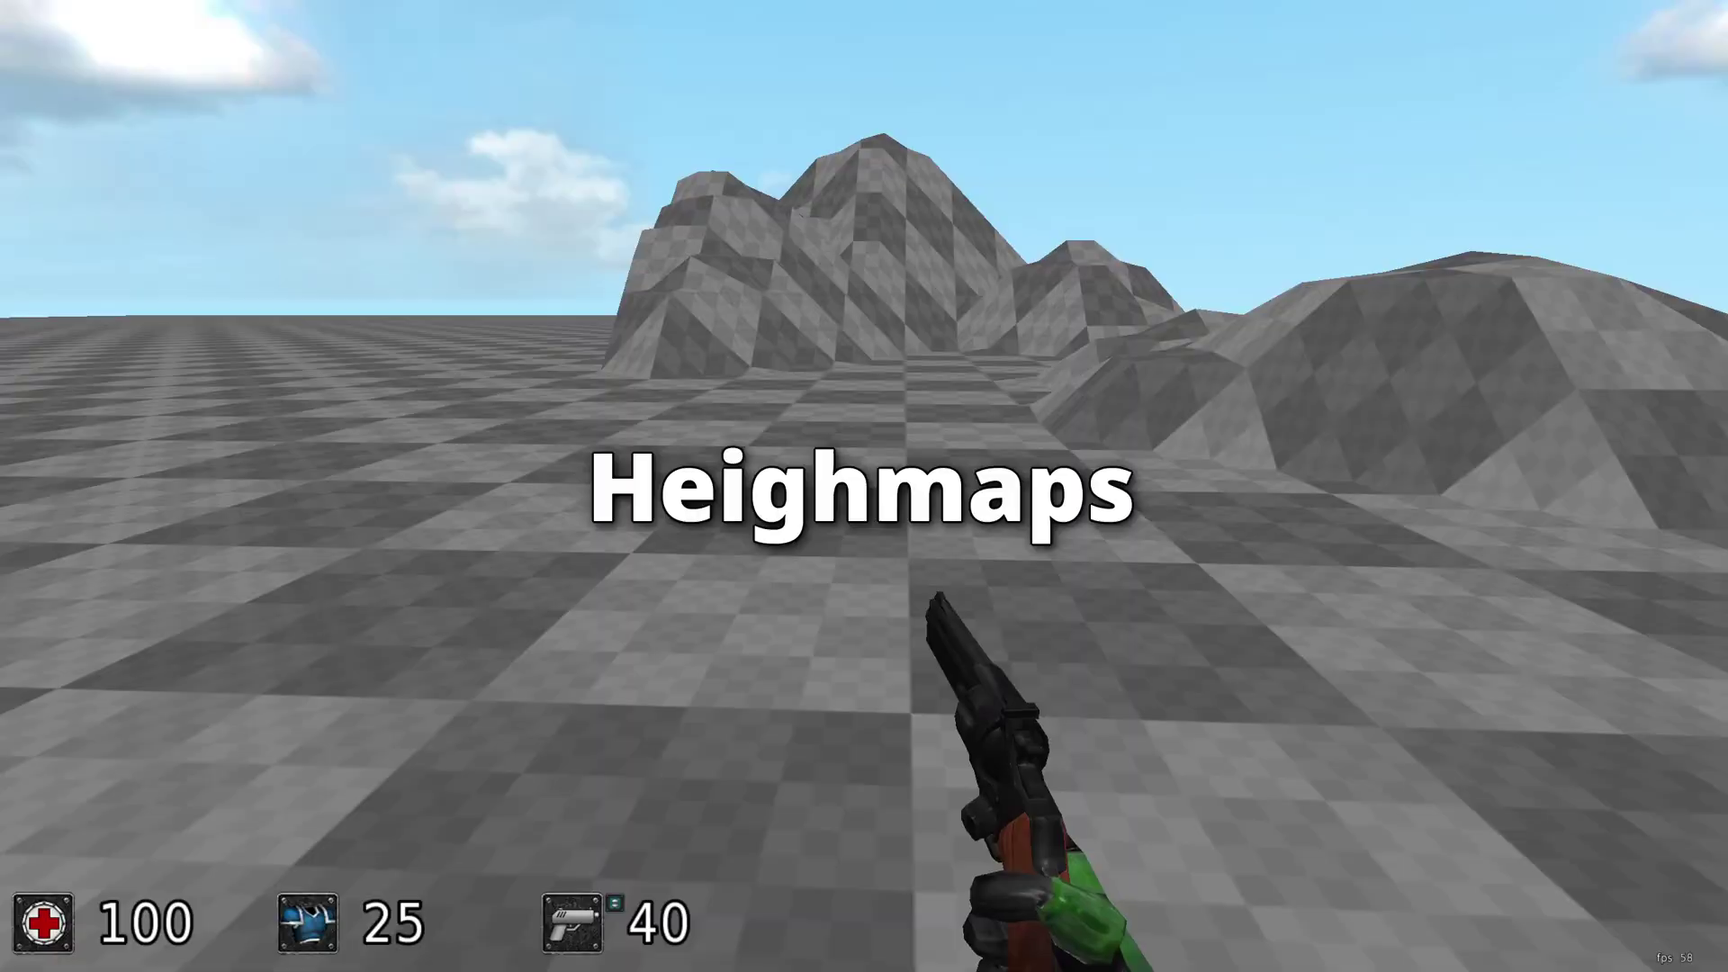
{"action": "key", "text": "w"}
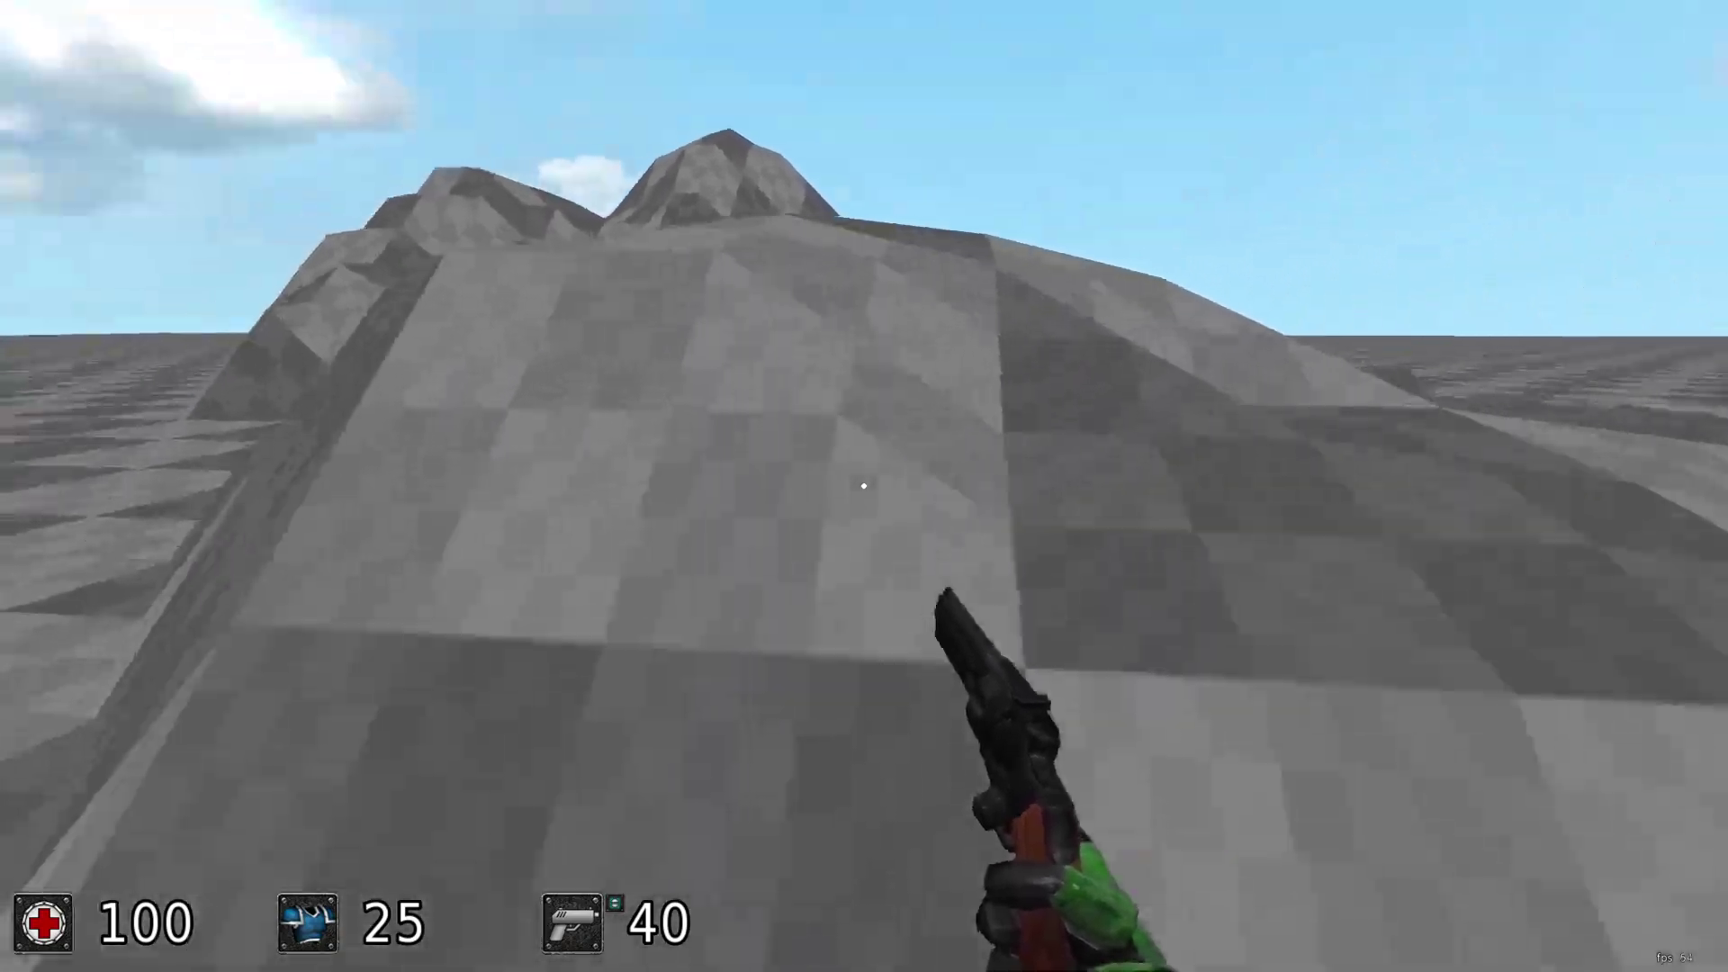
{"action": "key", "text": "e"}
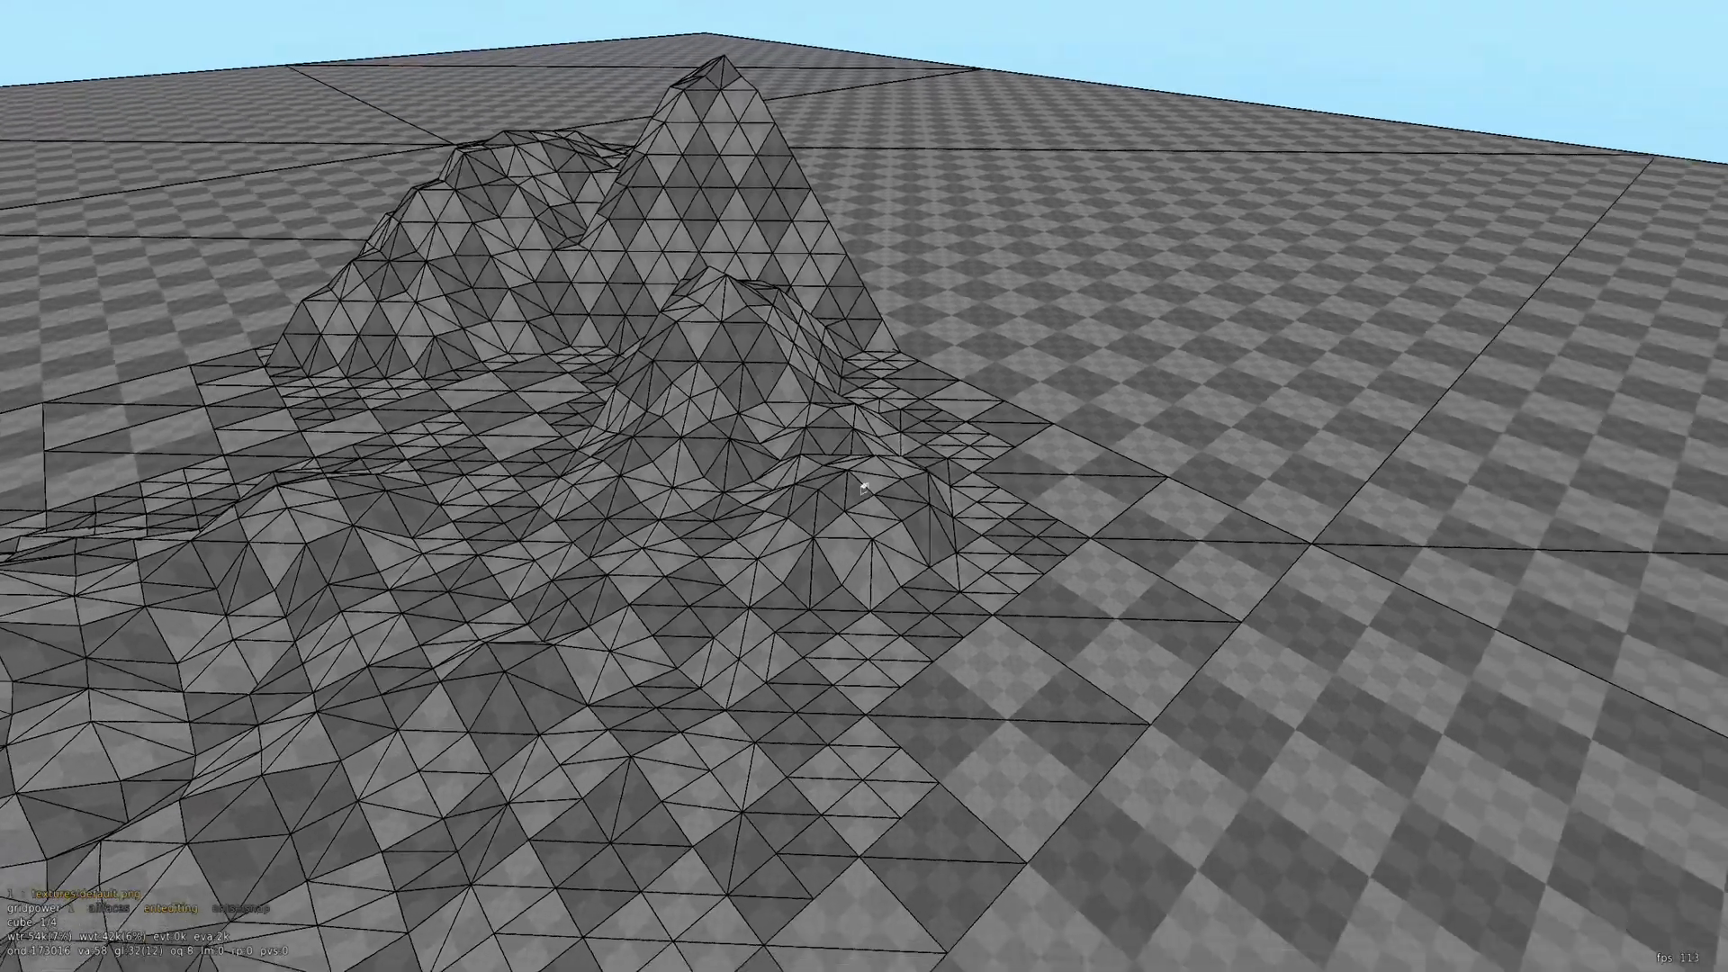
- Turn on heightmap mode on the flat floor beside the sample mountains and sculpt a hill with the brush
{"action": "left_click", "coordinate": [862, 486]}
{"action": "scroll", "coordinate": [863, 485], "scroll_direction": "up", "scroll_amount": 2}
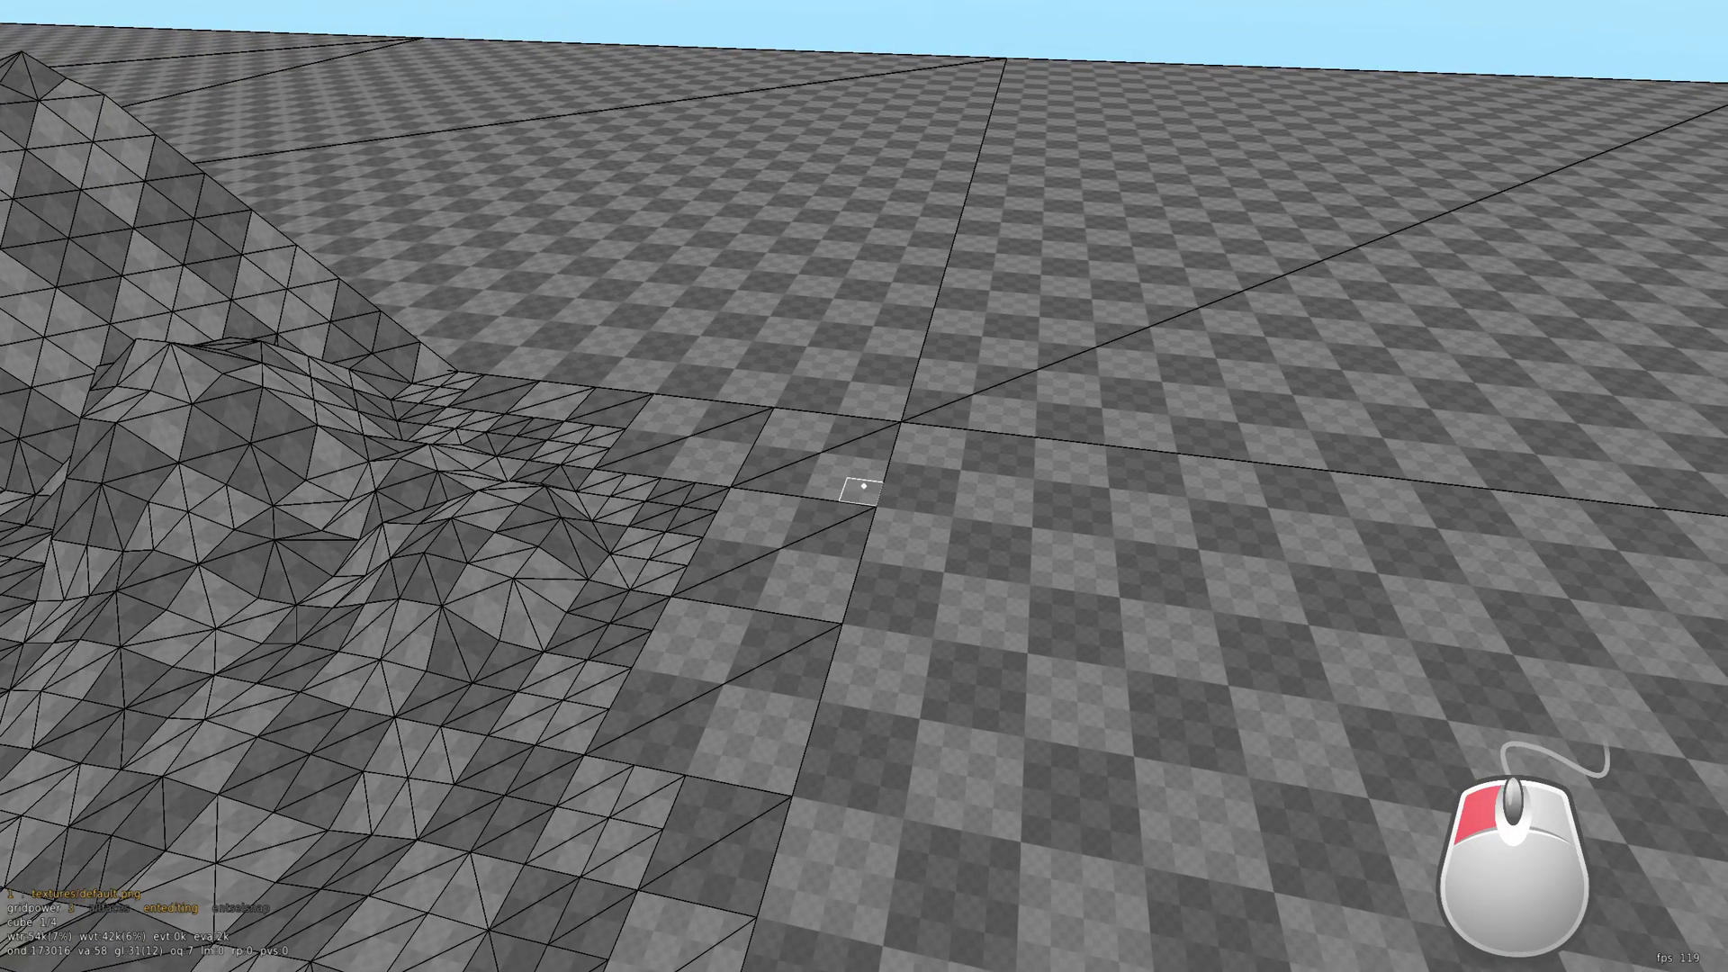
{"action": "left_click", "coordinate": [862, 485]}
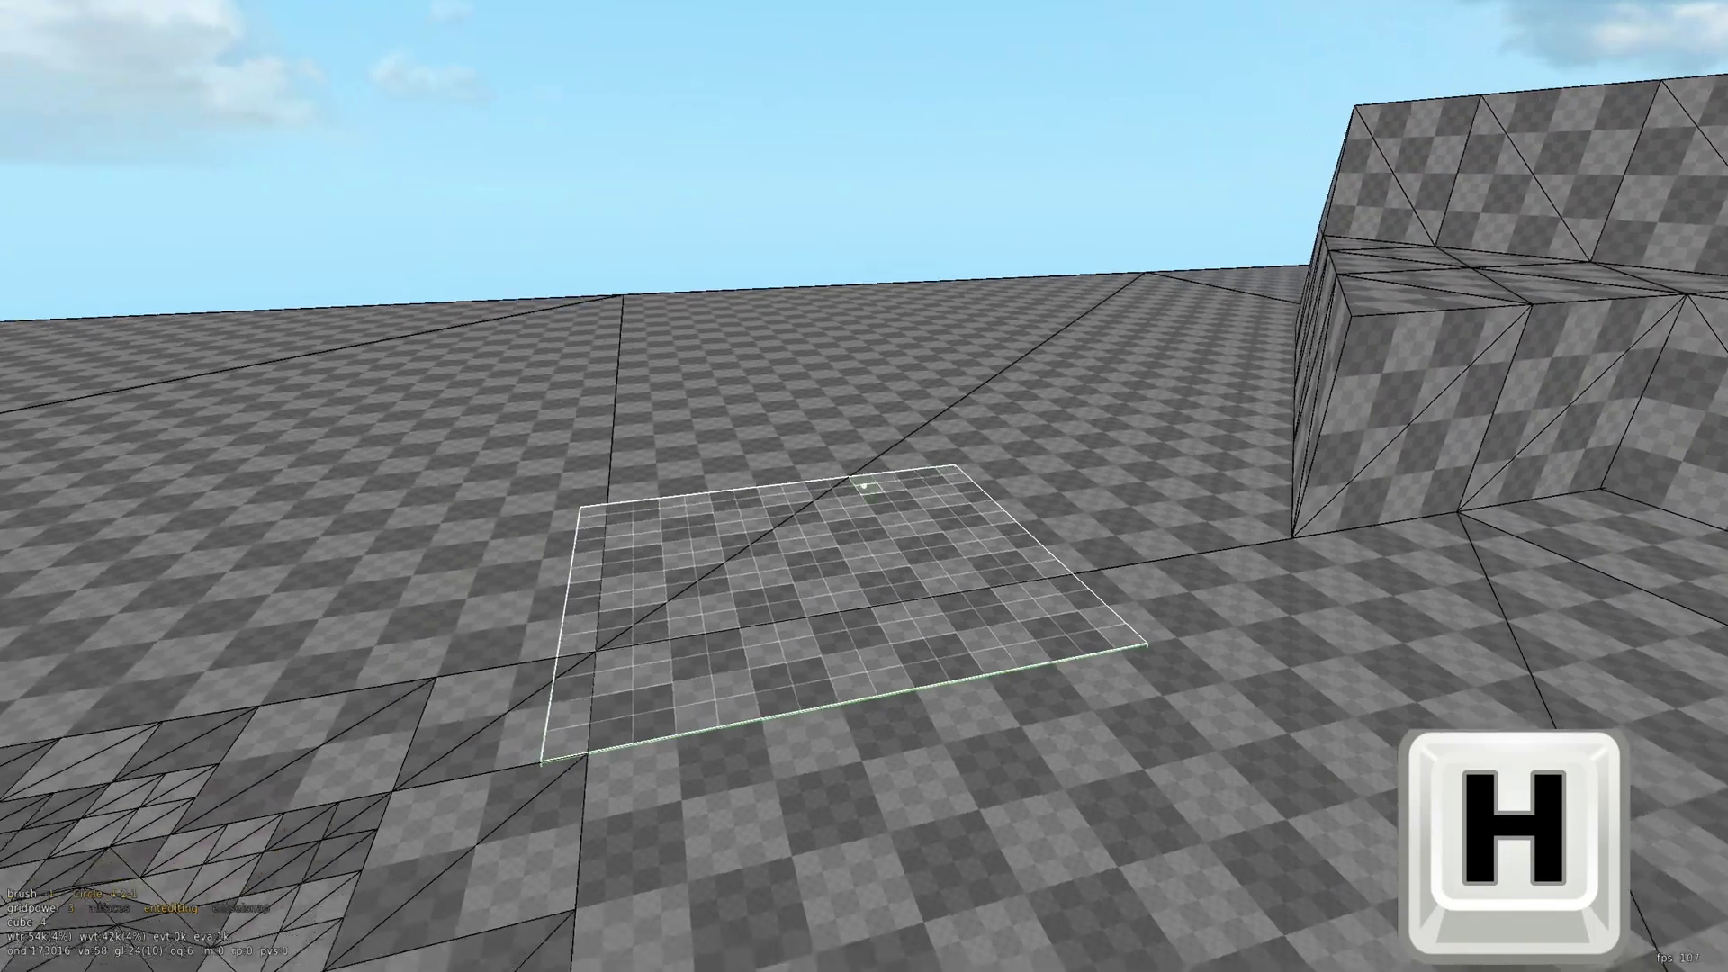
{"action": "scroll", "coordinate": [862, 487], "scroll_direction": "up", "scroll_amount": 3}
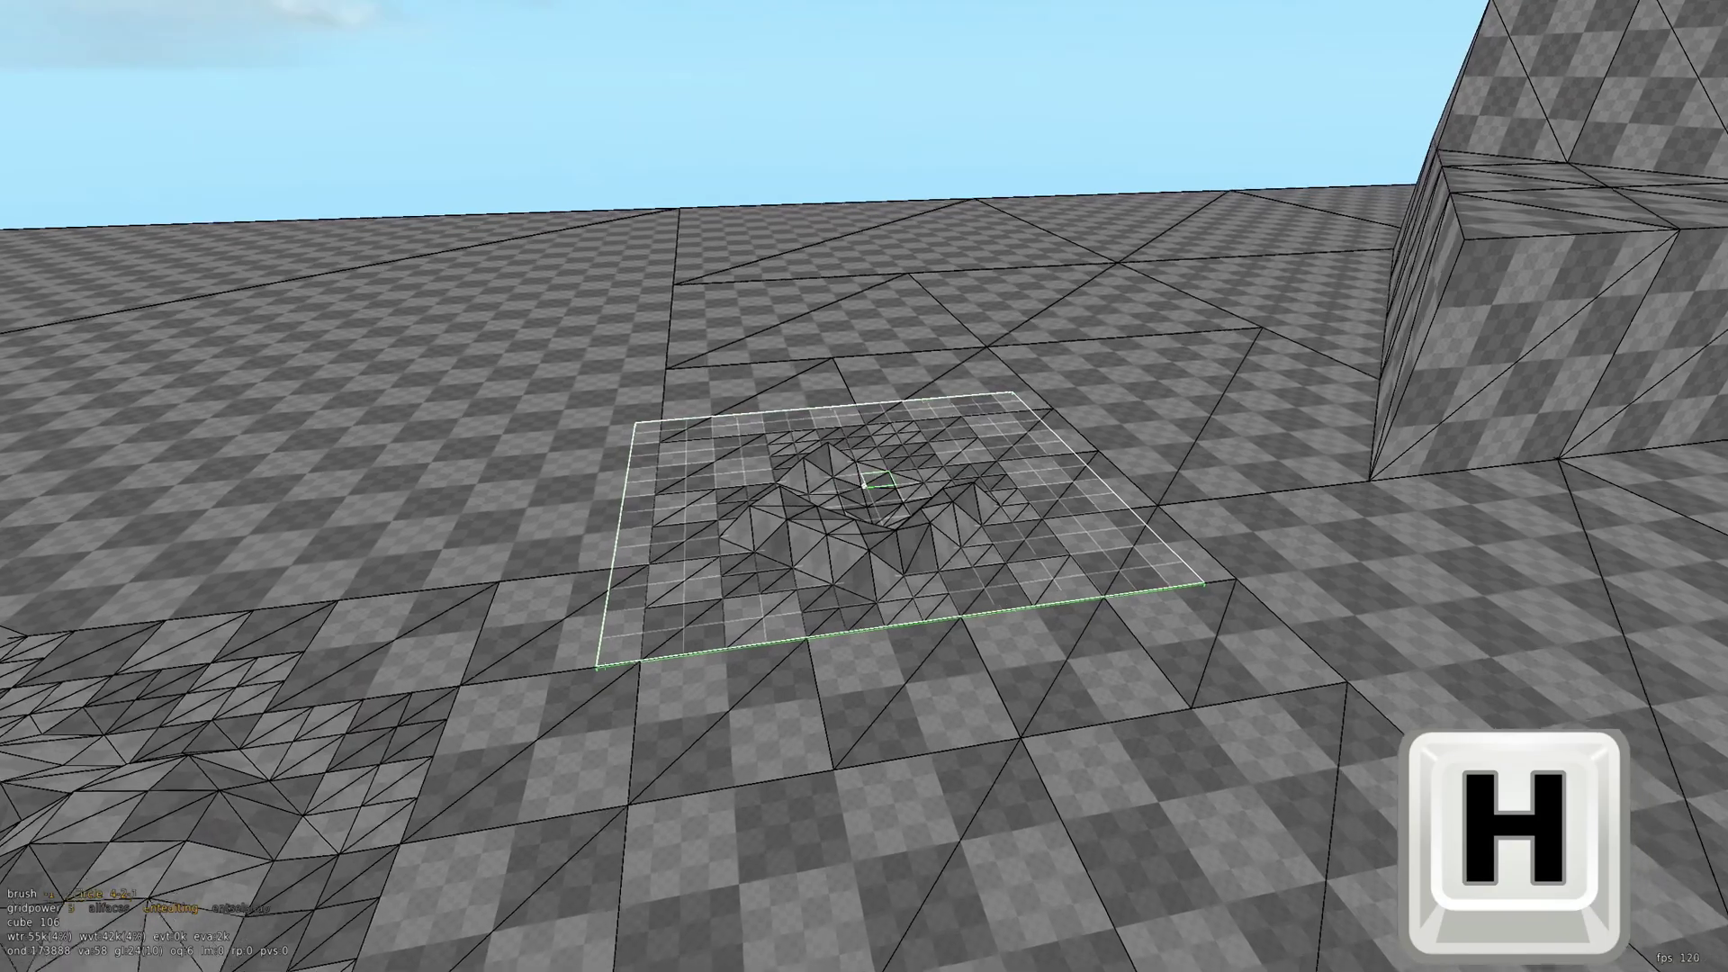
{"action": "left_click", "coordinate": [862, 487]}
{"action": "key", "text": "s"}
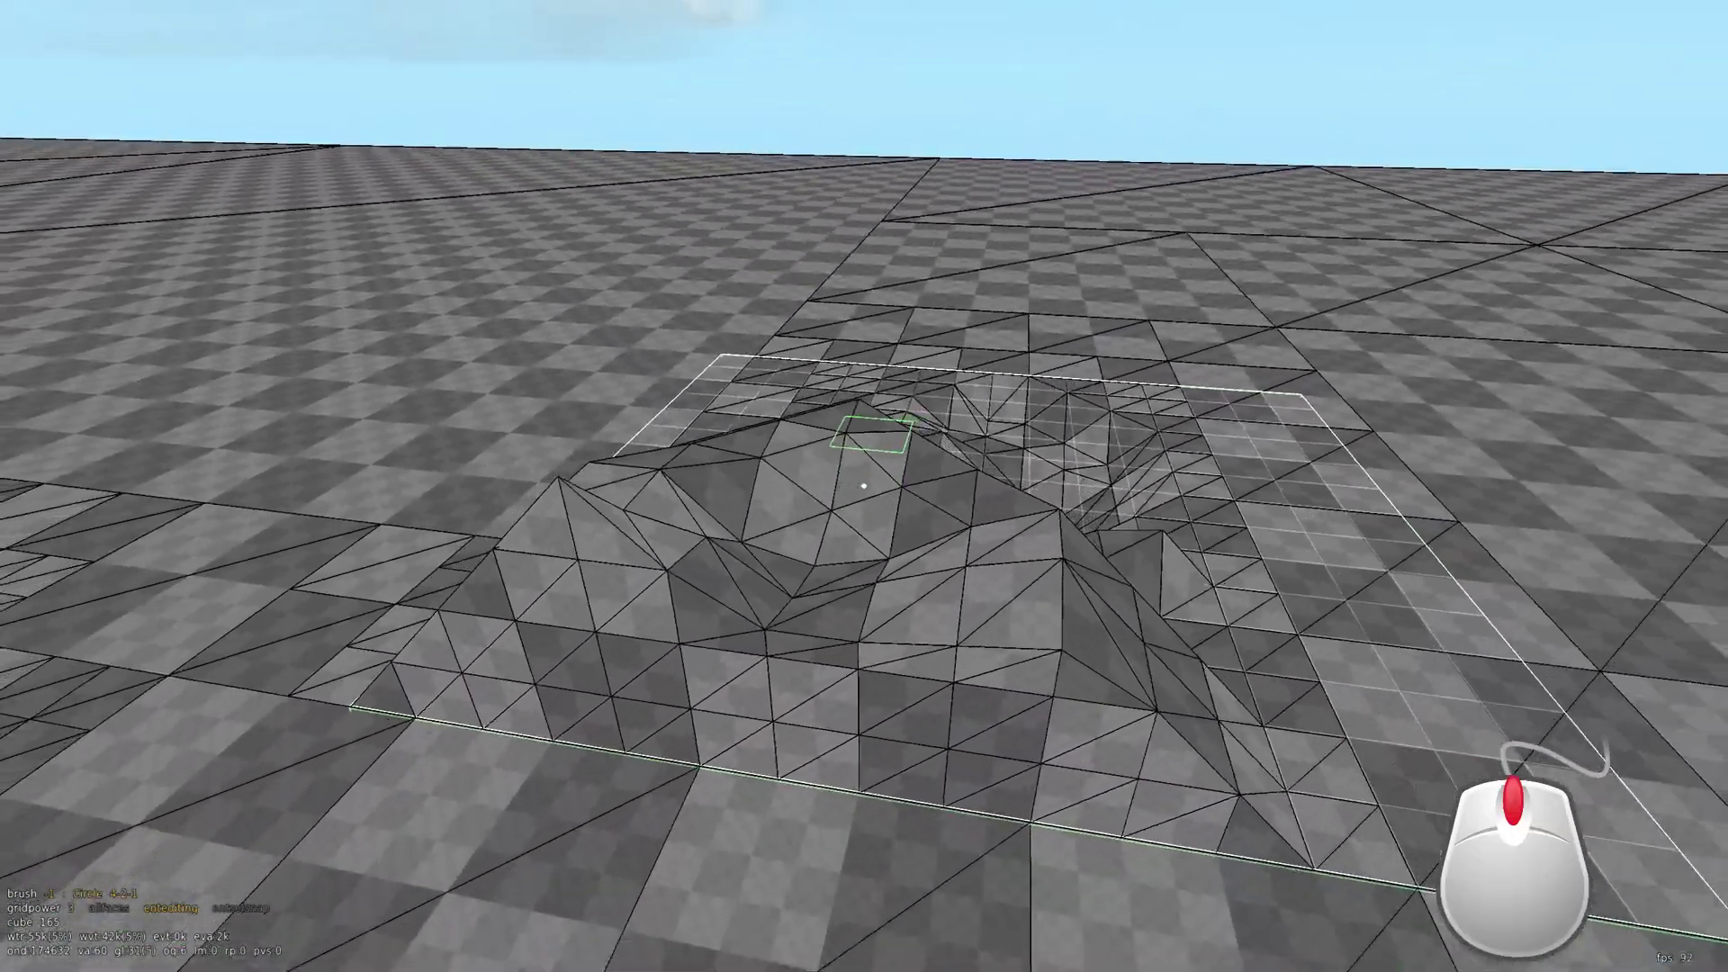
{"action": "scroll", "coordinate": [864, 486], "scroll_direction": "down", "scroll_amount": 3}
{"action": "scroll", "coordinate": [863, 486], "scroll_direction": "down", "scroll_amount": 3}
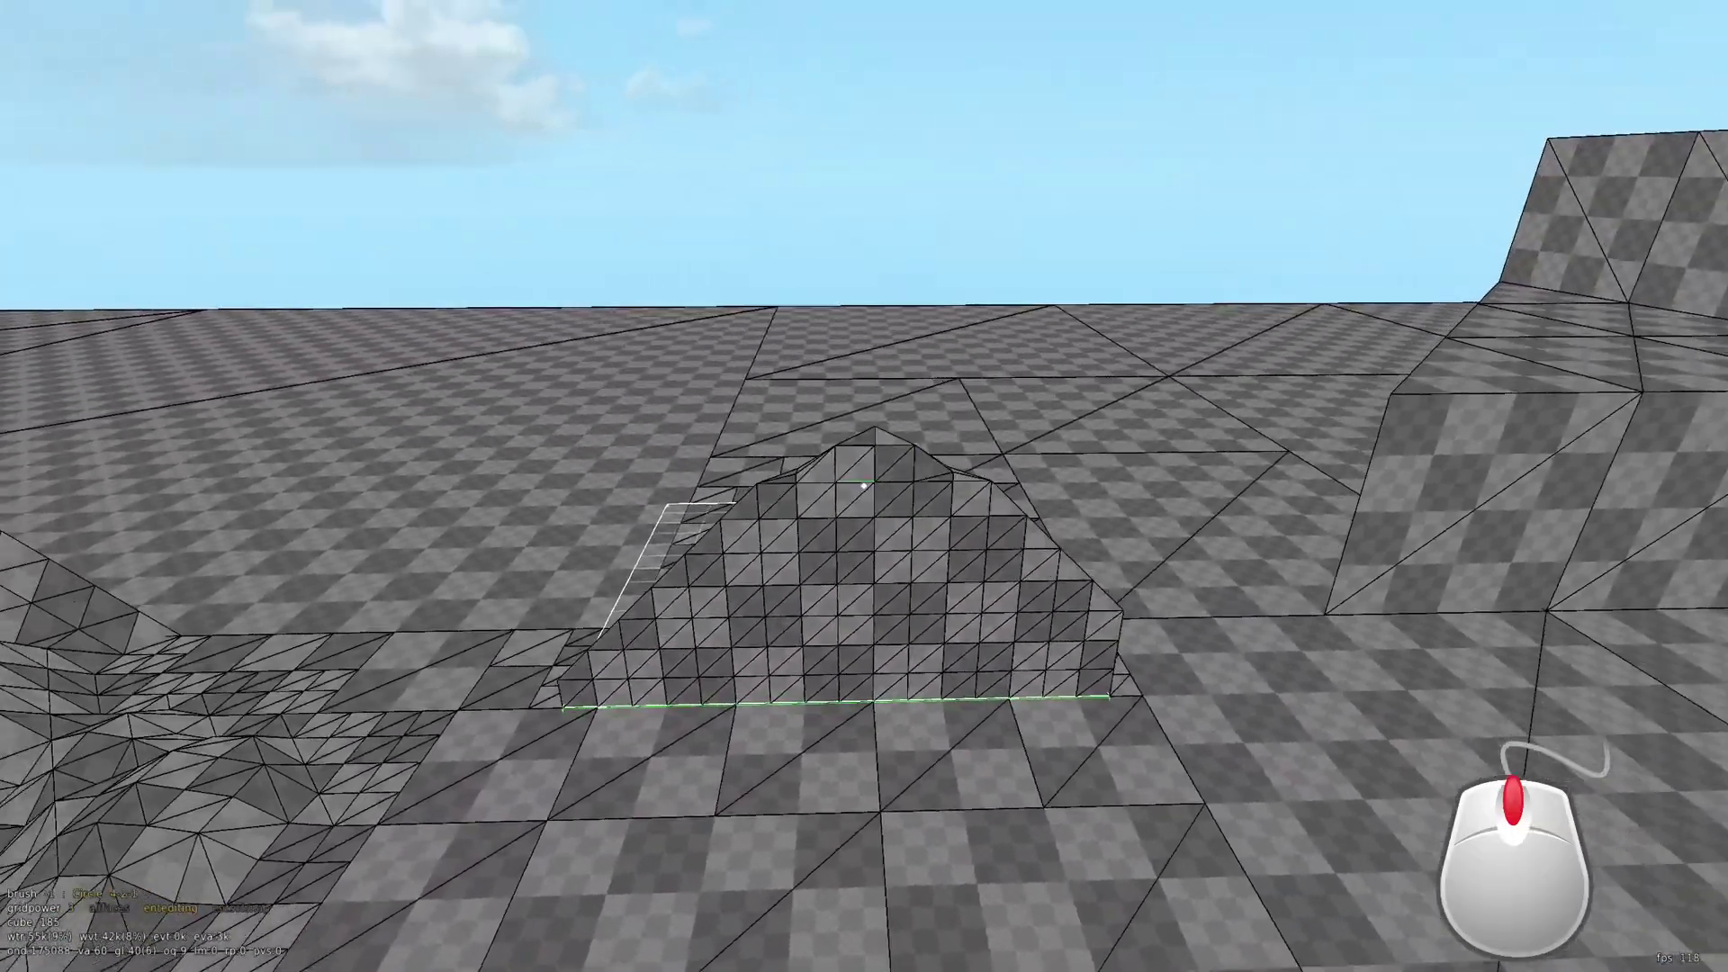
- Leave heightmap mode, select an area on the new hill's vertical side and turn heightmap mode on for it
{"action": "key", "text": "h"}
{"action": "left_click", "coordinate": [863, 486]}
{"action": "left_click", "coordinate": [863, 486]}
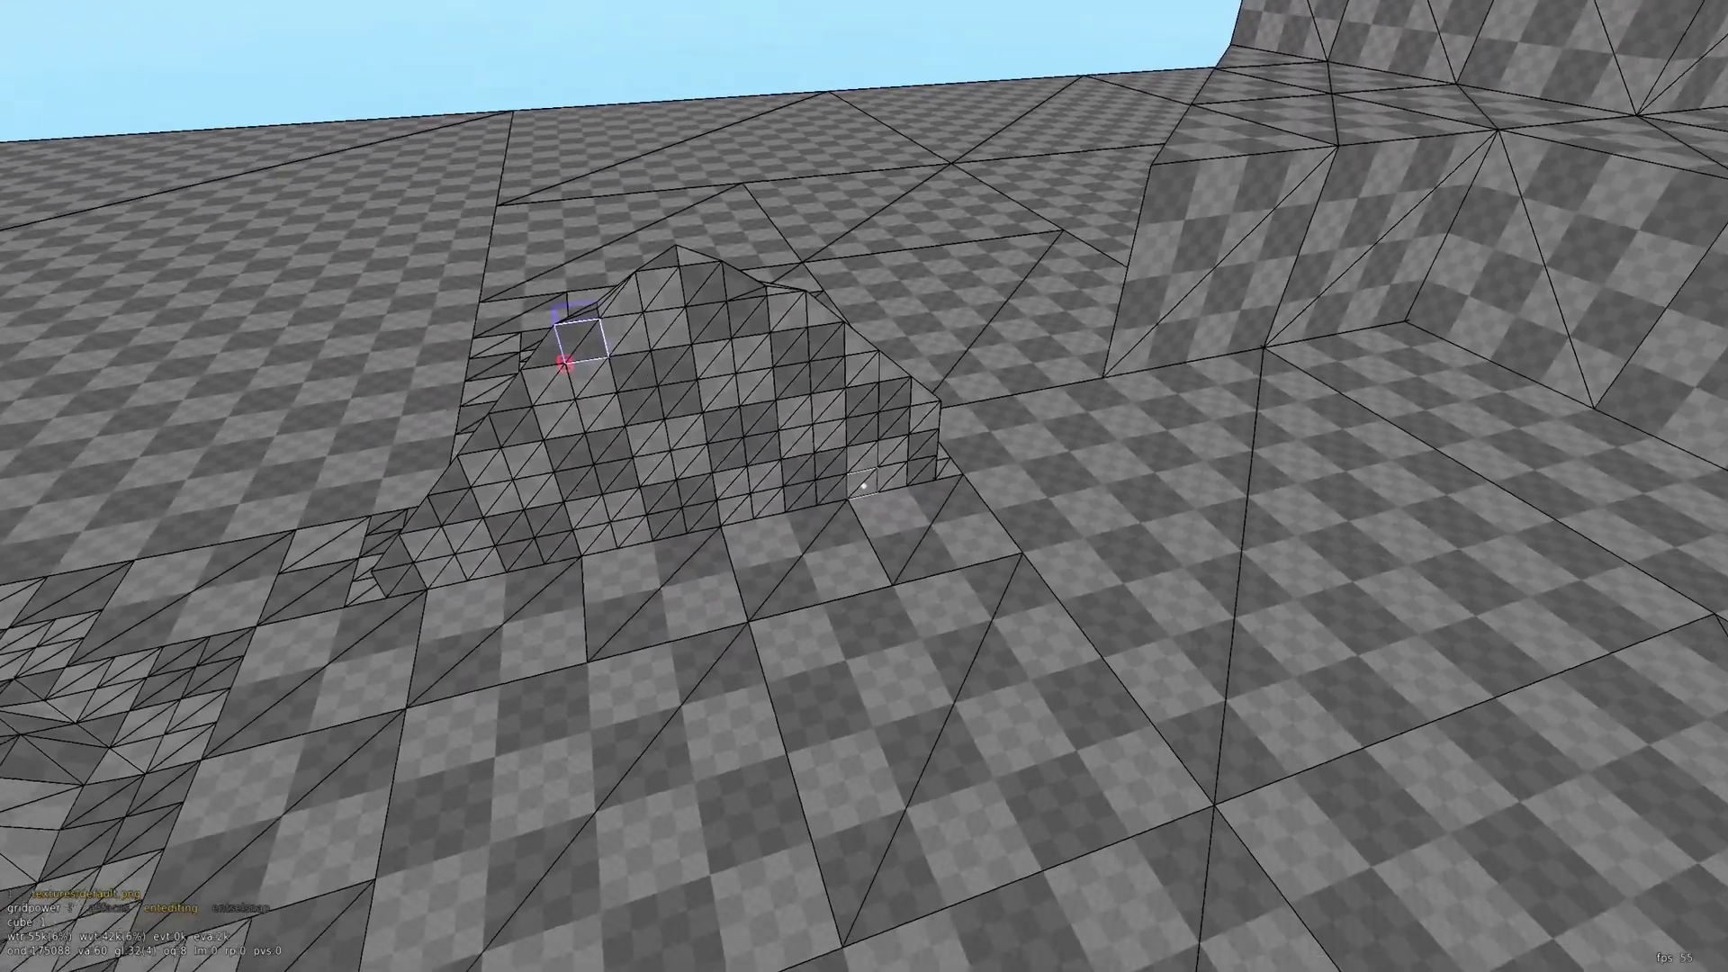
{"action": "right_click", "coordinate": [863, 486]}
{"action": "key", "text": "h"}
- Sculpt an uneven recess into the selected area of the hill's vertical side with the heightmap brush
{"action": "scroll", "coordinate": [863, 486], "scroll_direction": "up", "scroll_amount": 5}
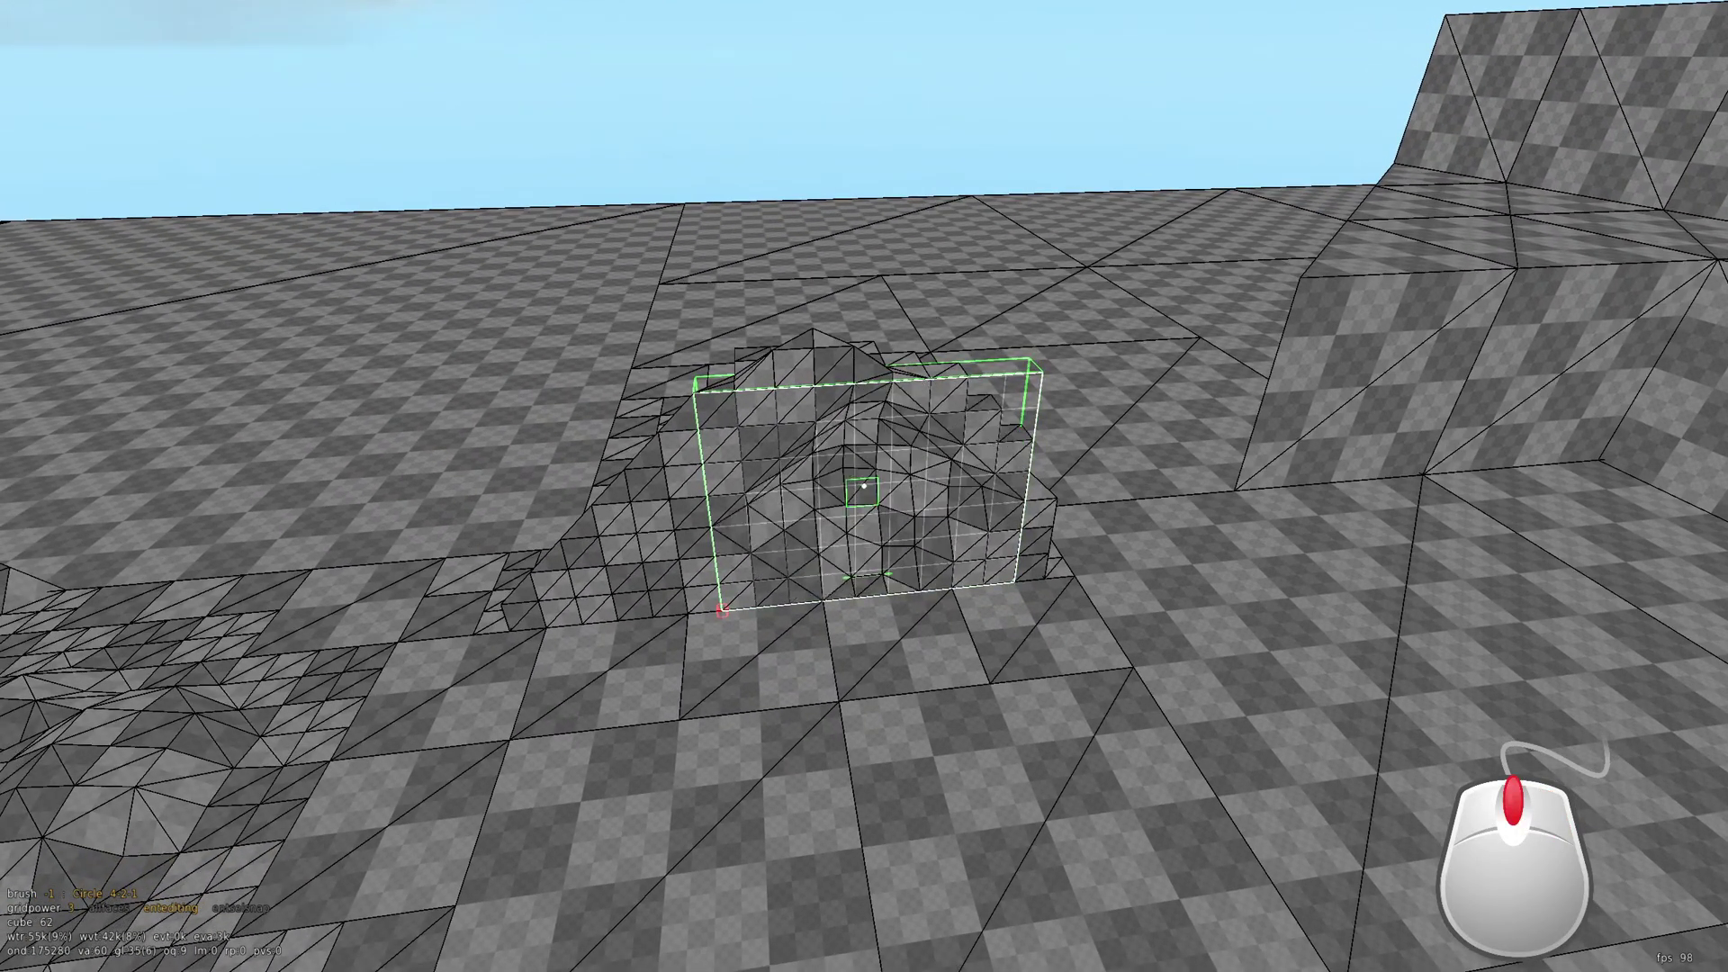
{"action": "key", "text": "w"}
{"action": "key", "text": "w"}
{"action": "scroll", "coordinate": [863, 486], "scroll_direction": "down", "scroll_amount": 3}
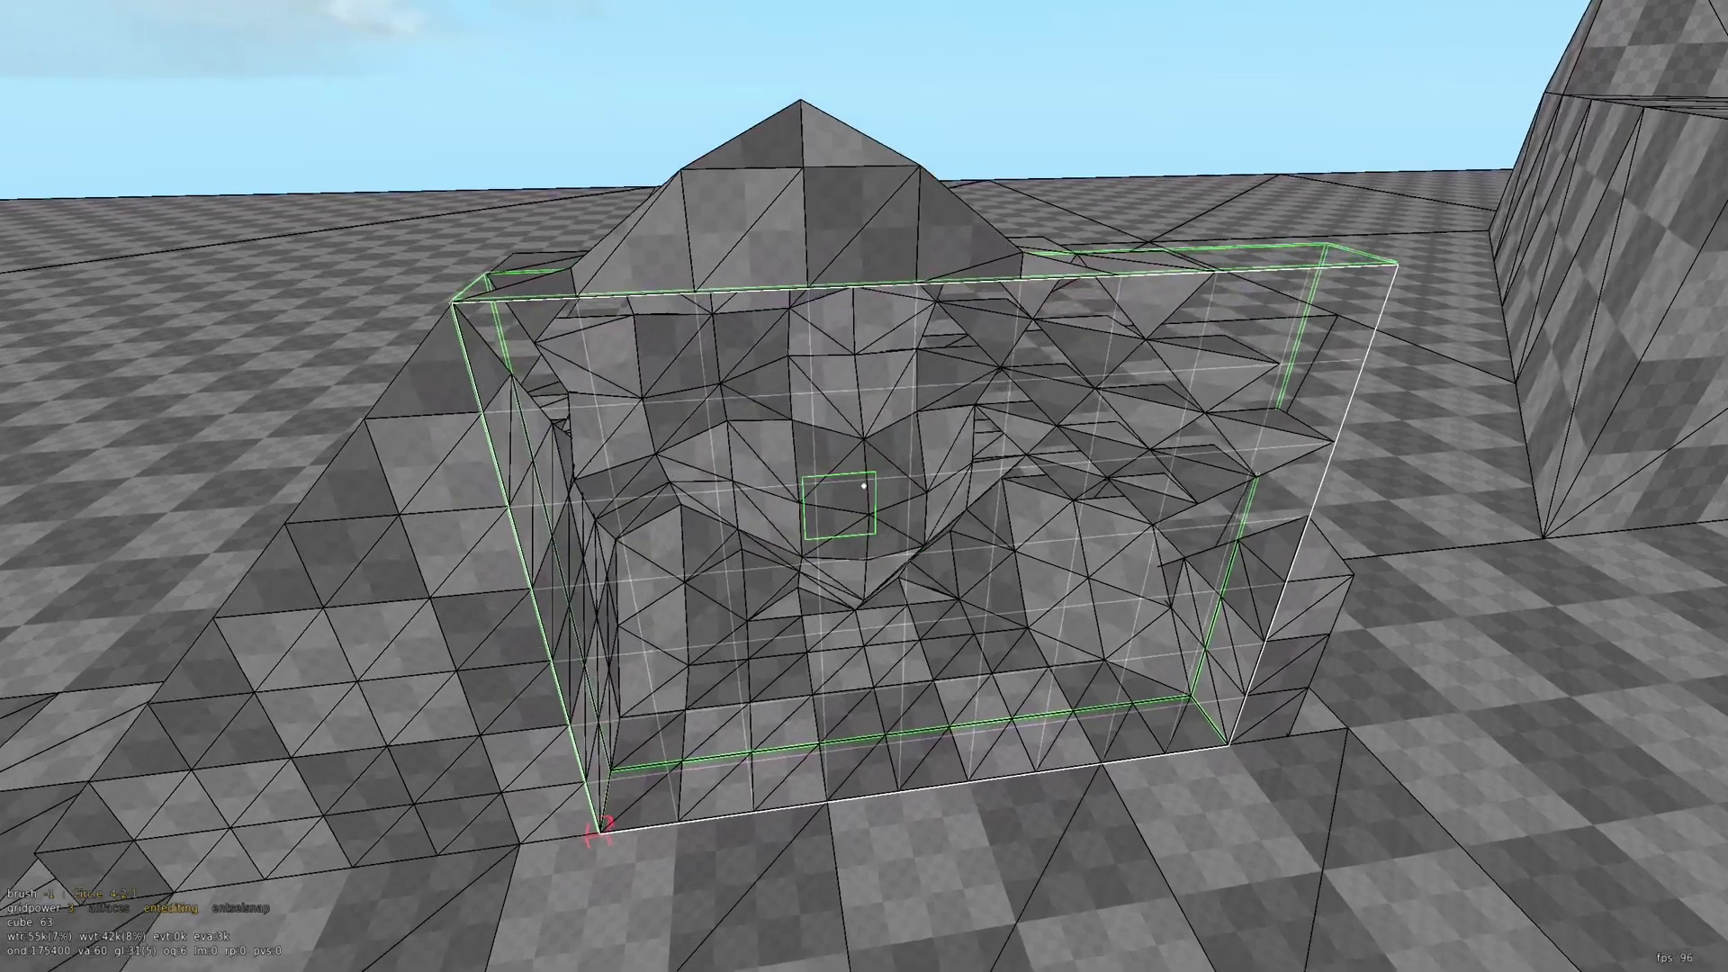
{"action": "scroll", "coordinate": [863, 486], "scroll_direction": "up", "scroll_amount": 3}
{"action": "key", "text": "s"}
{"action": "scroll", "coordinate": [863, 486], "scroll_direction": "down", "scroll_amount": 5}
- Examine the sample rock formation with sculpted vertical sides from several directions
{"action": "key", "text": "d"}
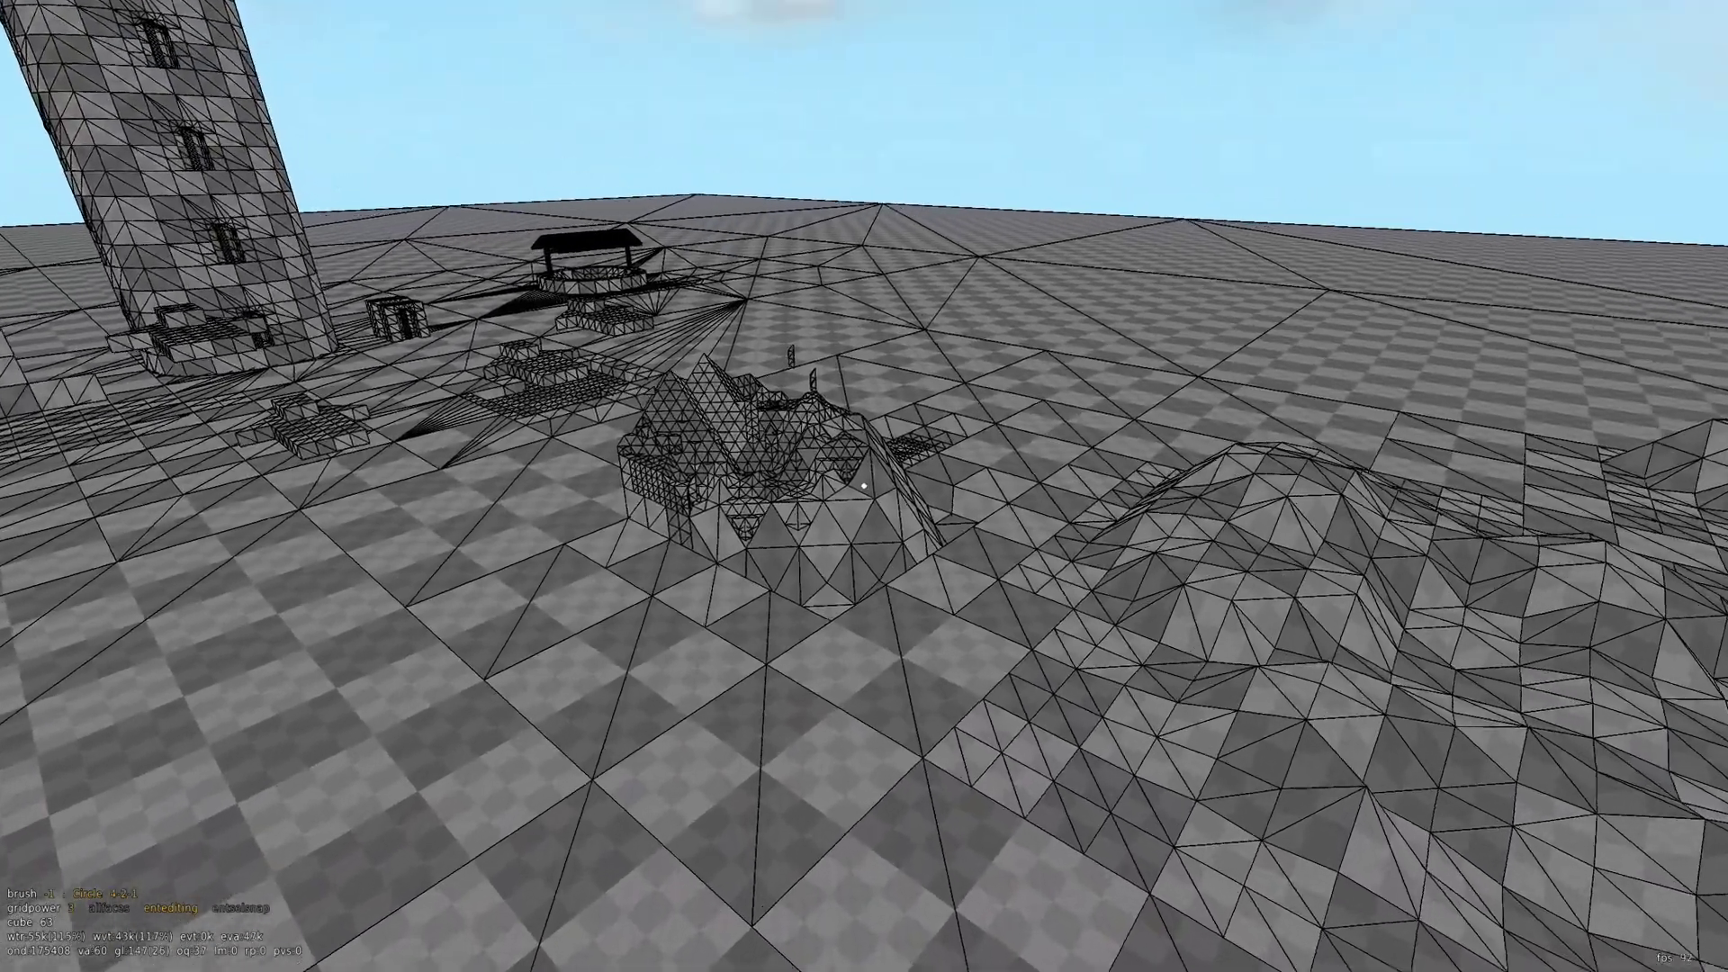
{"action": "key", "text": "w"}
{"action": "key", "text": "a"}
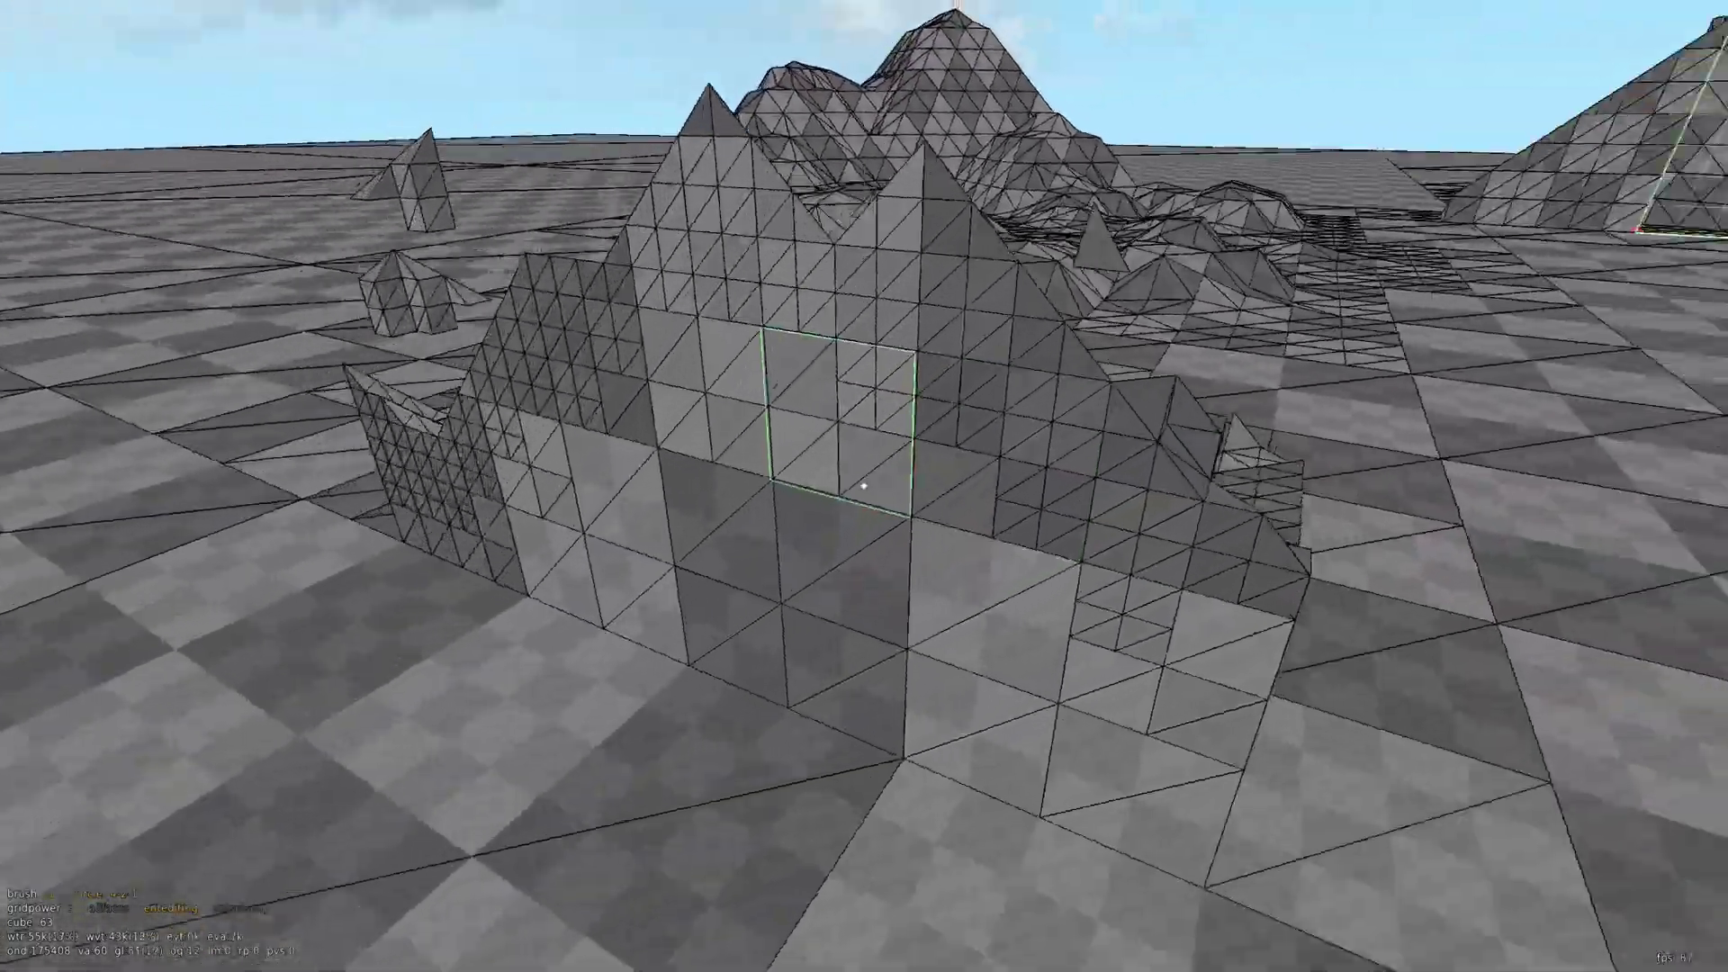
{"action": "key", "text": "a"}
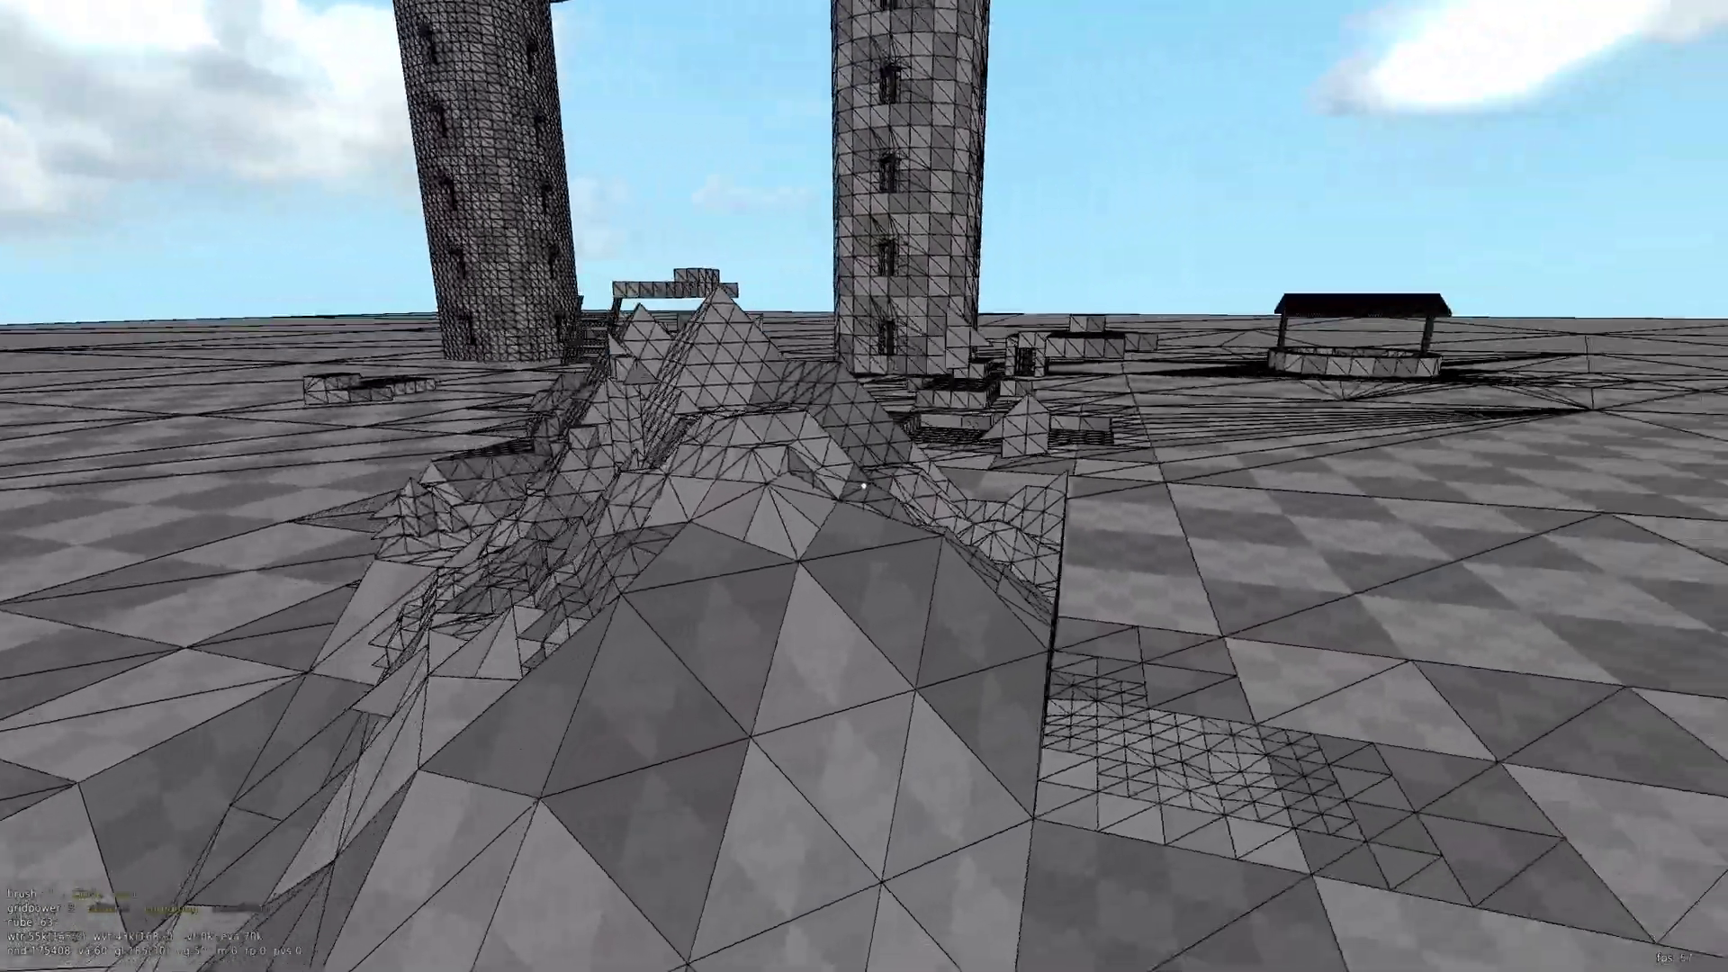
- Examine the rock formation's upper surfaces and the neighbouring sculpted mountains, and return to view the towers, stairs and well
{"action": "key", "text": "w"}
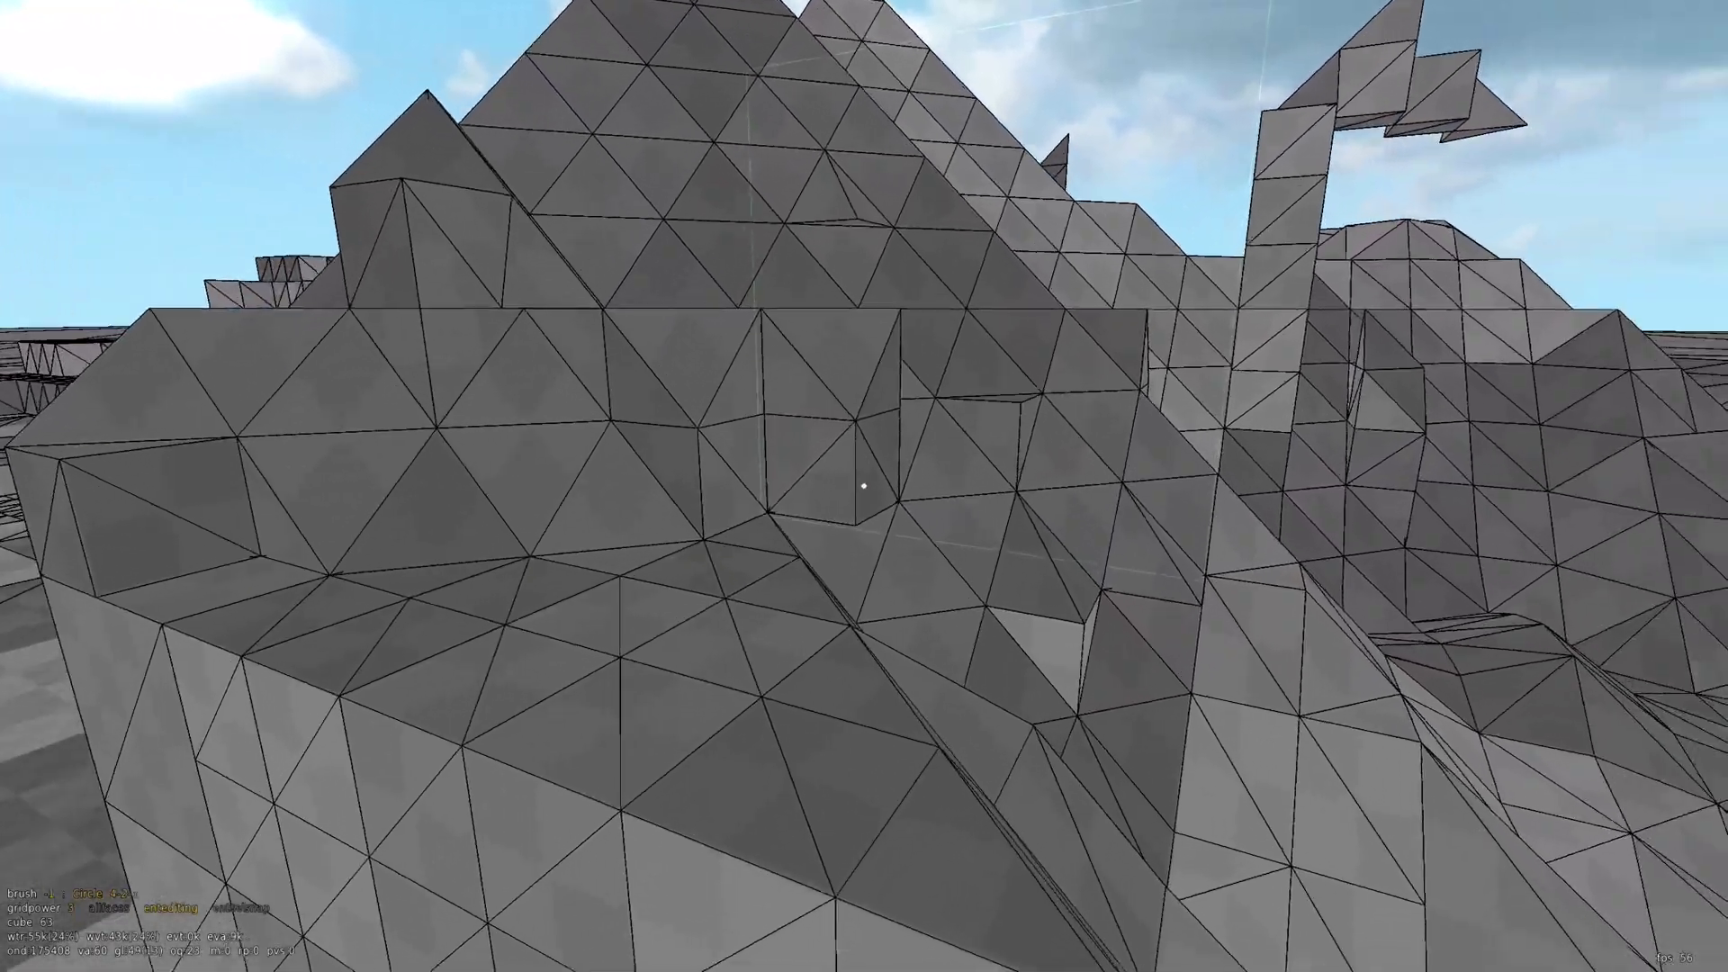
{"action": "key", "text": "s"}
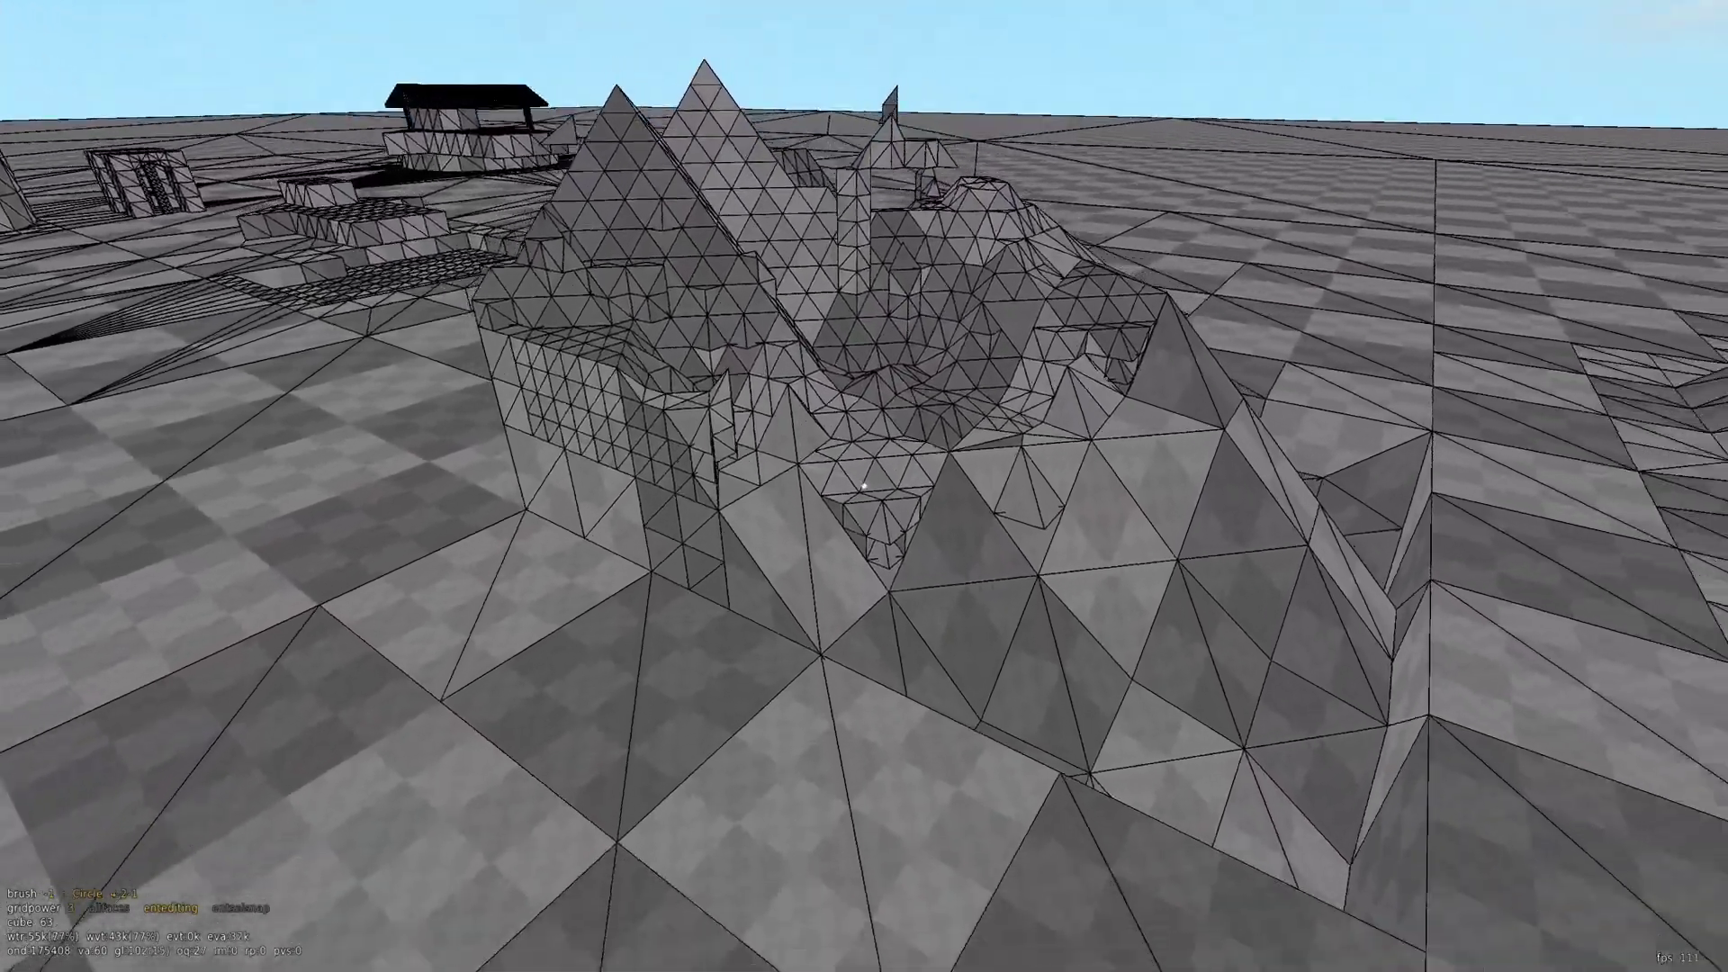
{"action": "key", "text": "w"}
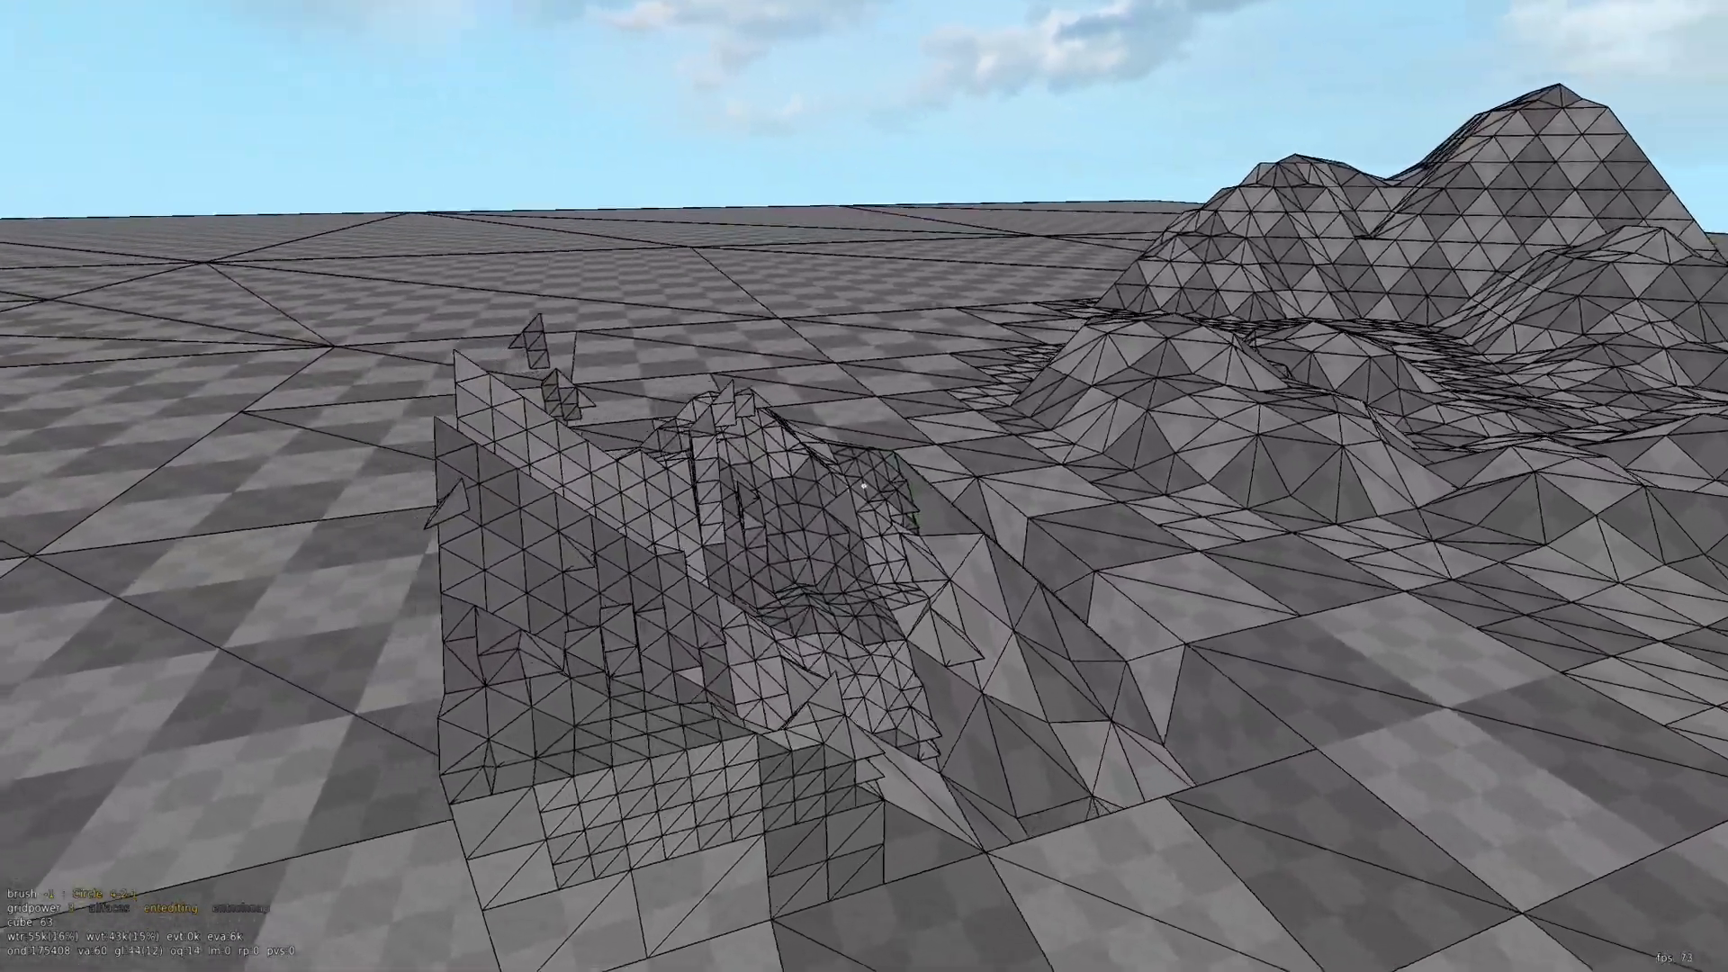
{"action": "key", "text": "d"}
{"action": "key", "text": "d"}
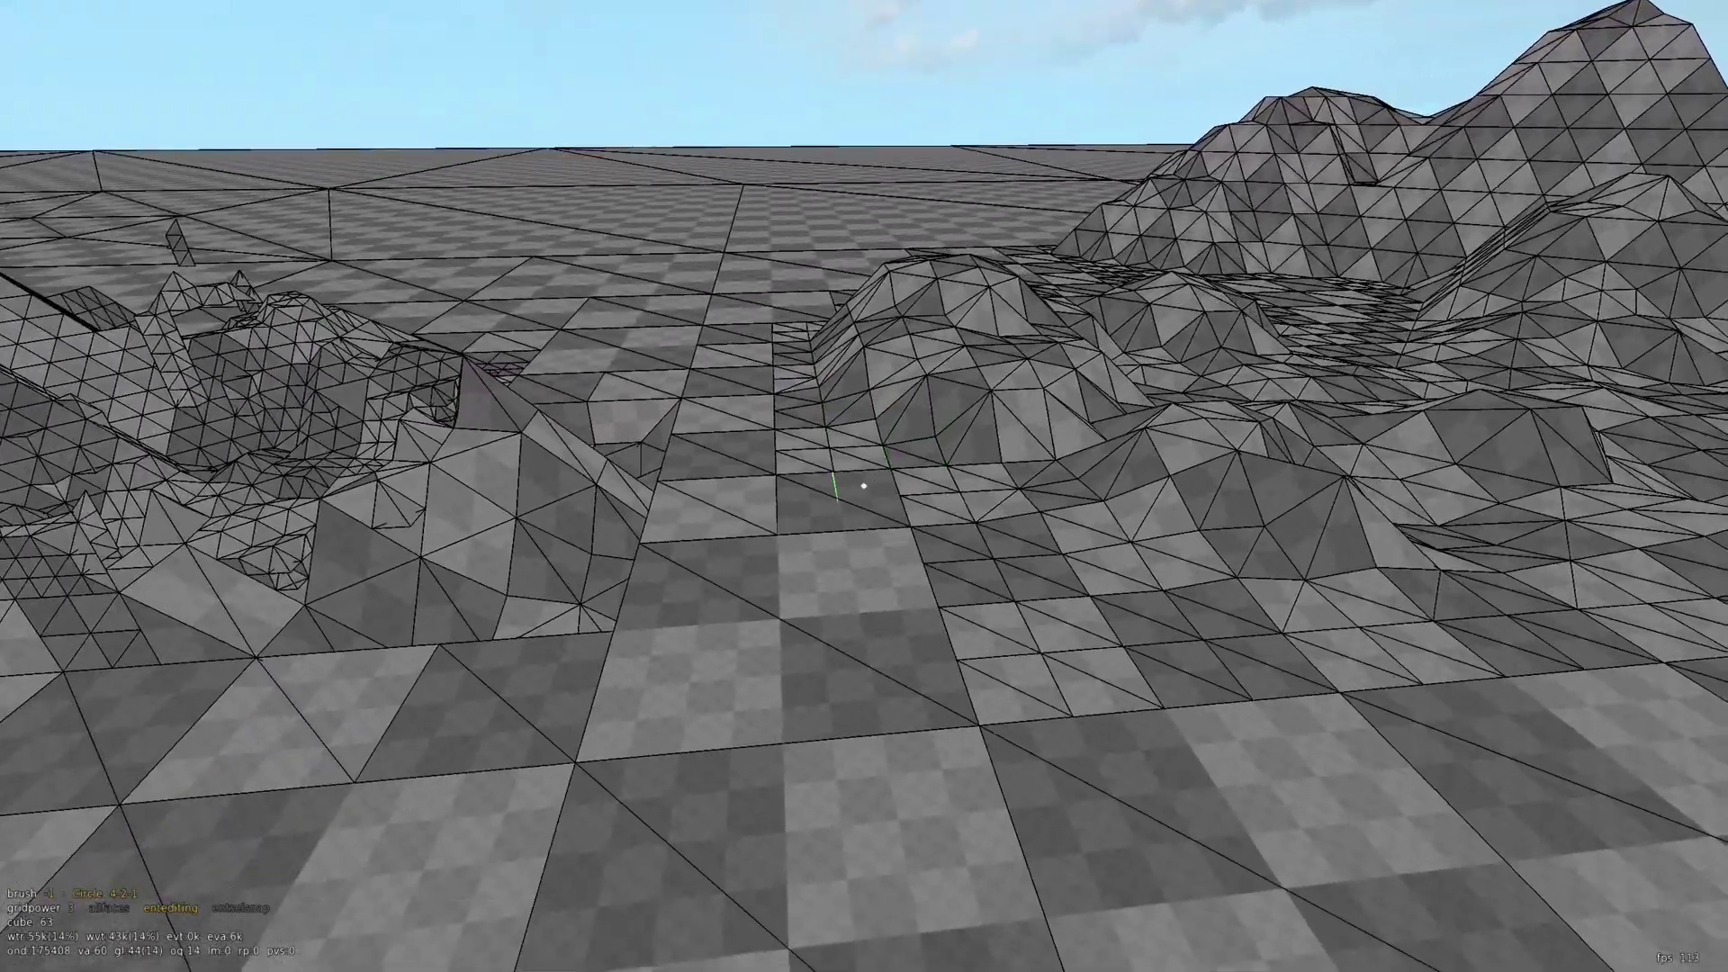
{"action": "key", "text": "s"}
{"action": "key", "text": "d"}
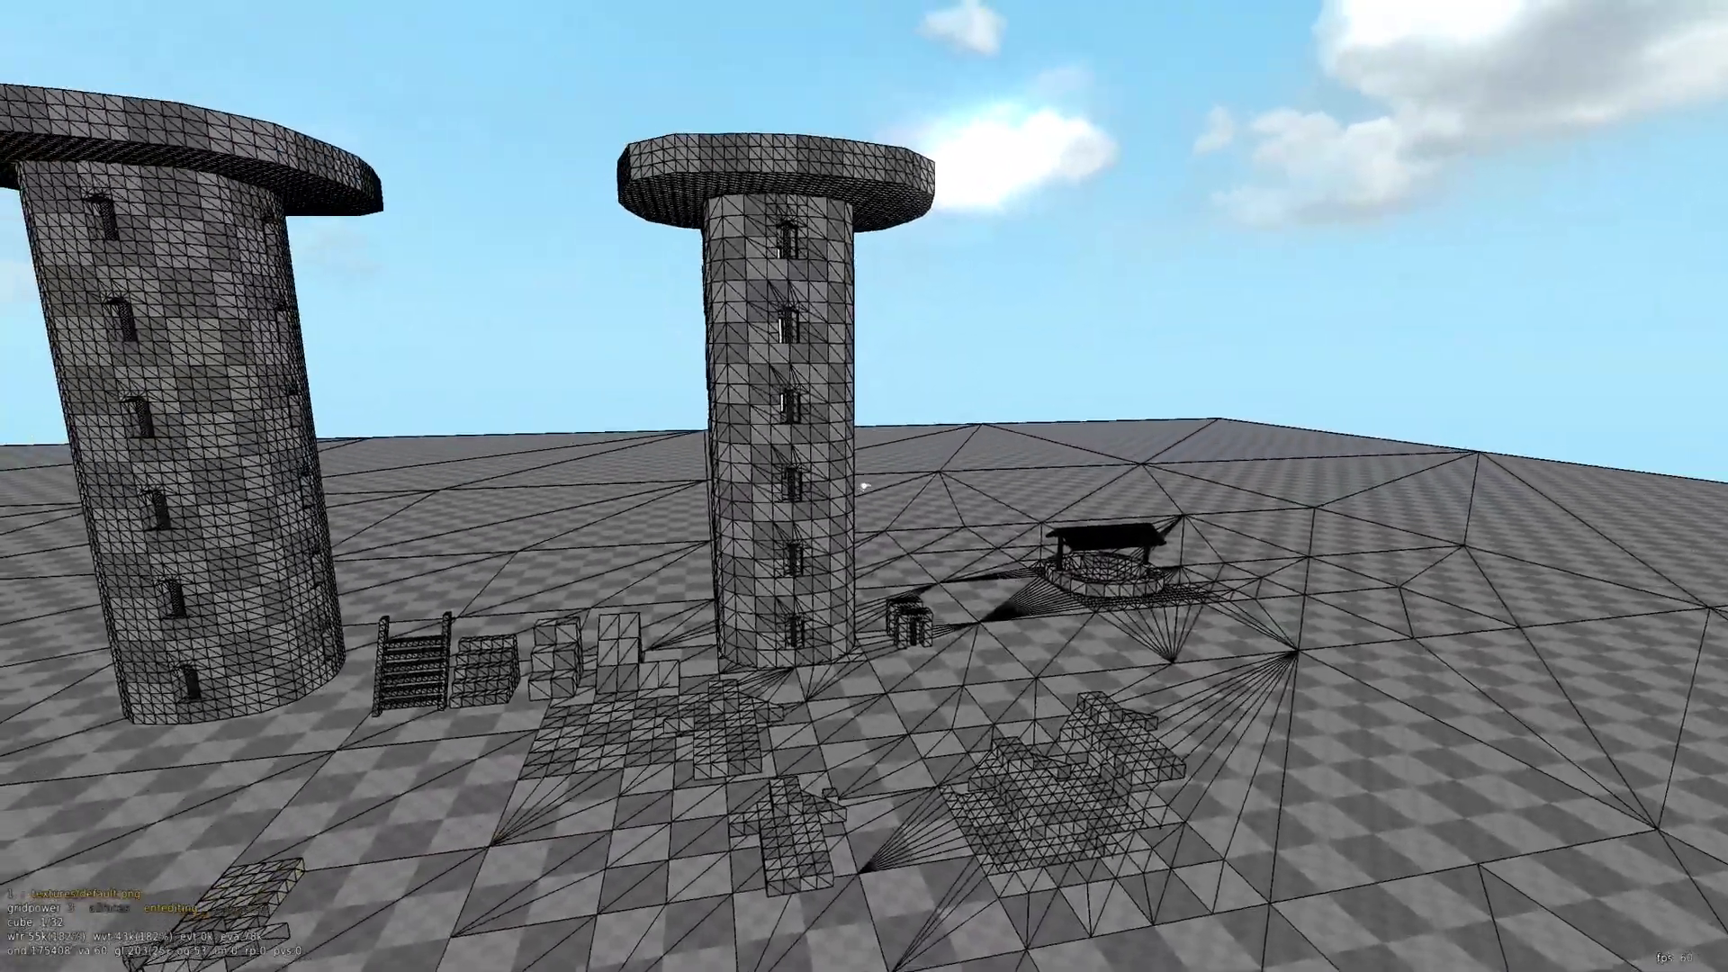
- Toggle the geometry outline and wireframe displays to compare them across the map, and finish with both switched off
{"action": "key", "text": "7"}
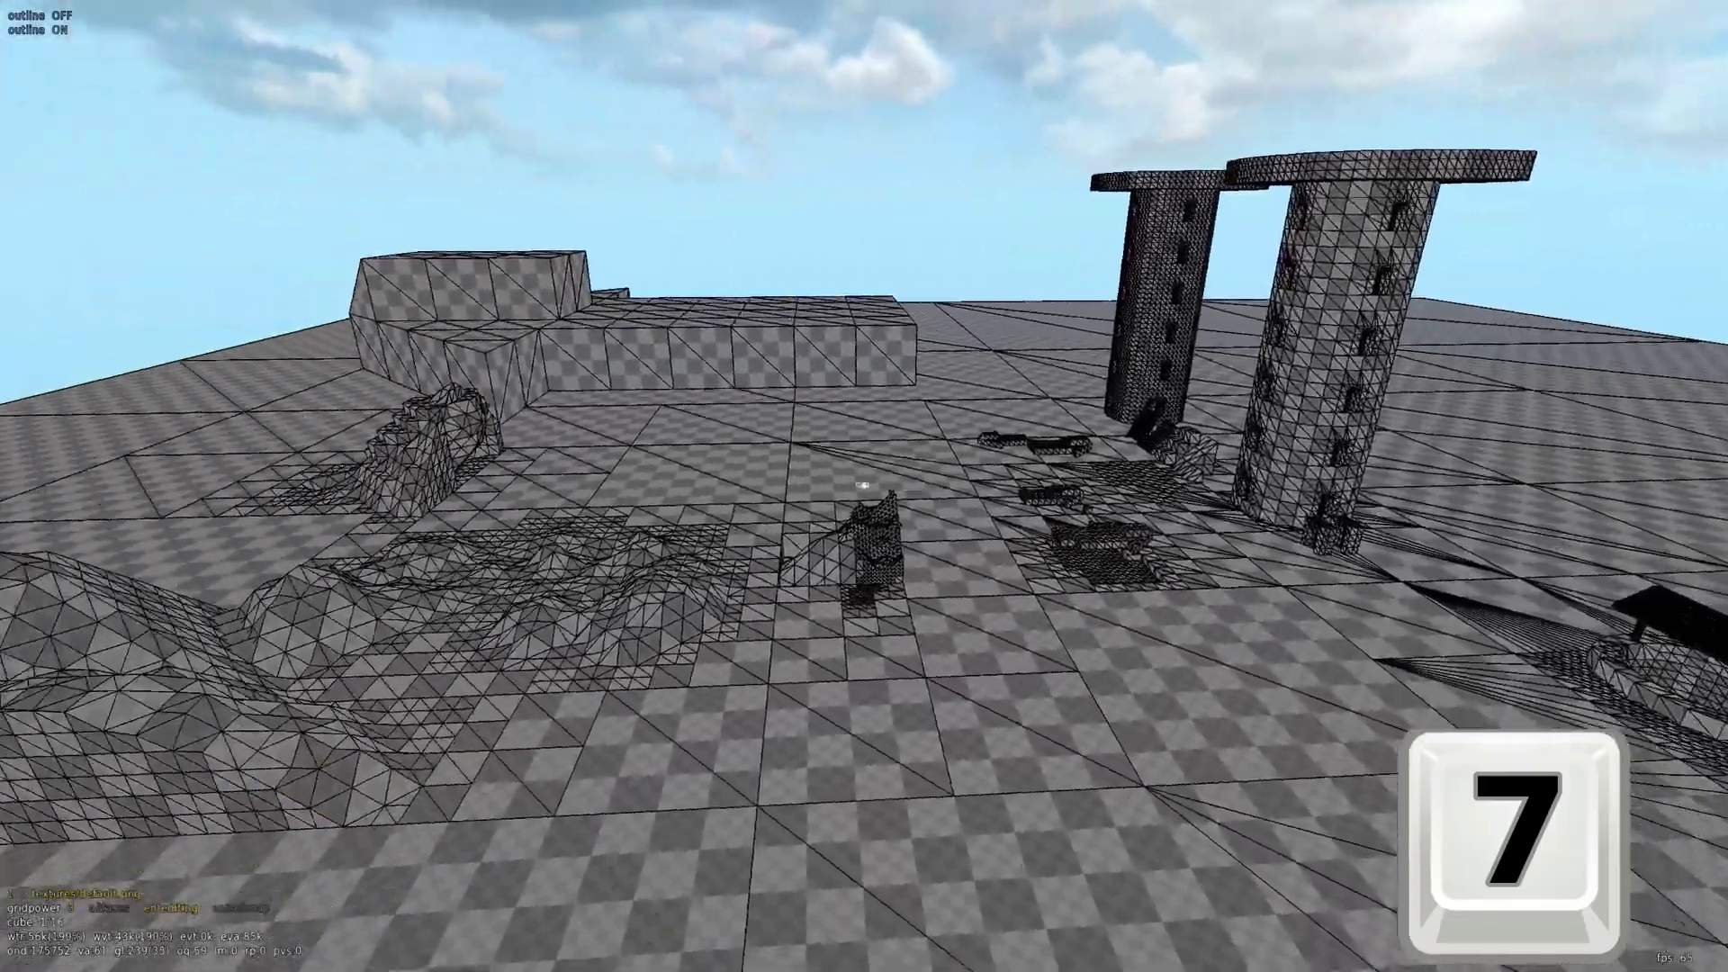
{"action": "key", "text": "d"}
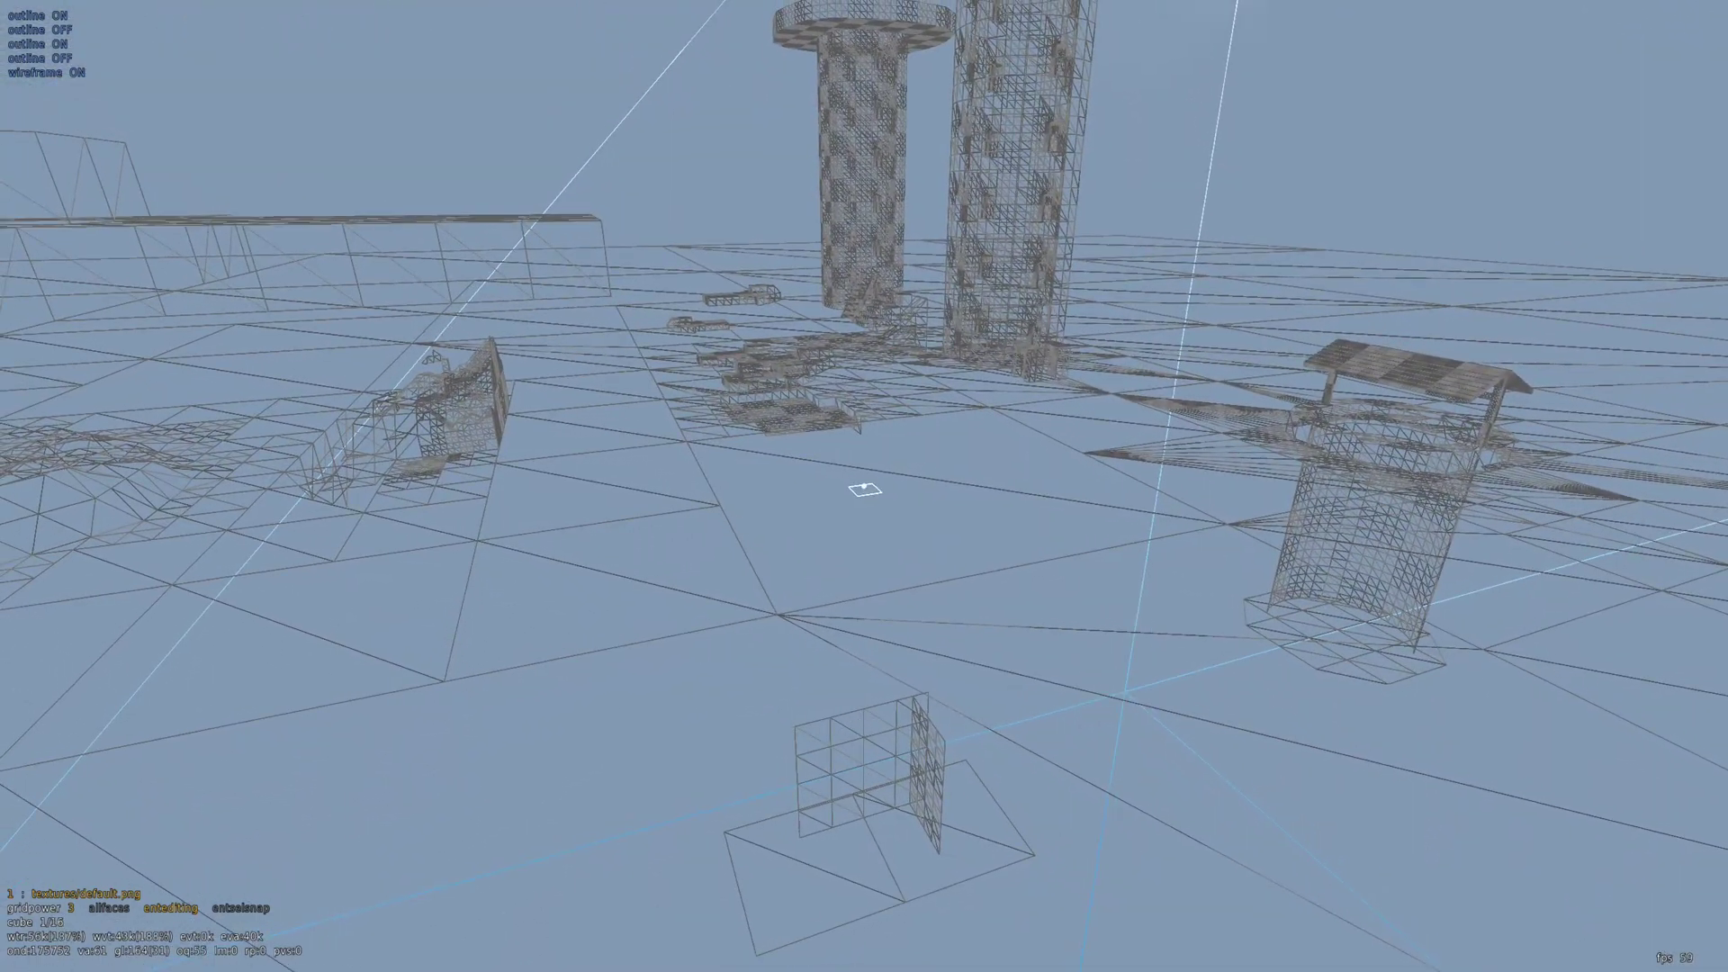
{"action": "key", "text": "8"}
{"action": "key", "text": "7"}
{"action": "key", "text": "8"}
{"action": "key", "text": "8"}
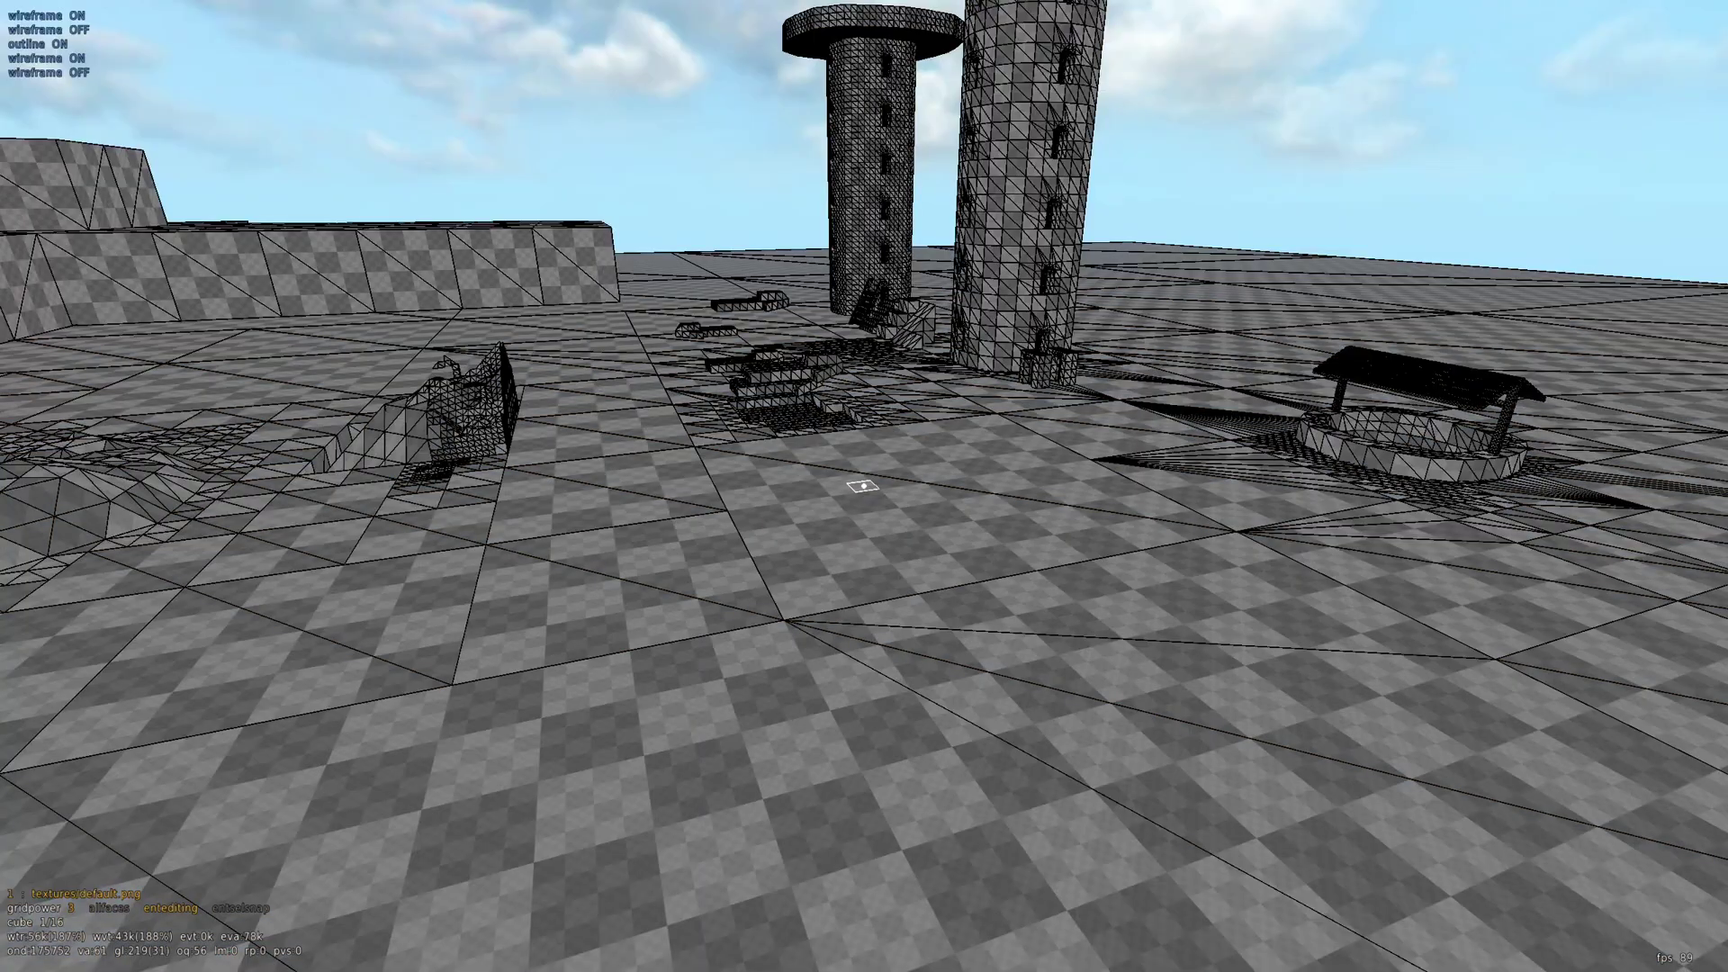
{"action": "key", "text": "7"}
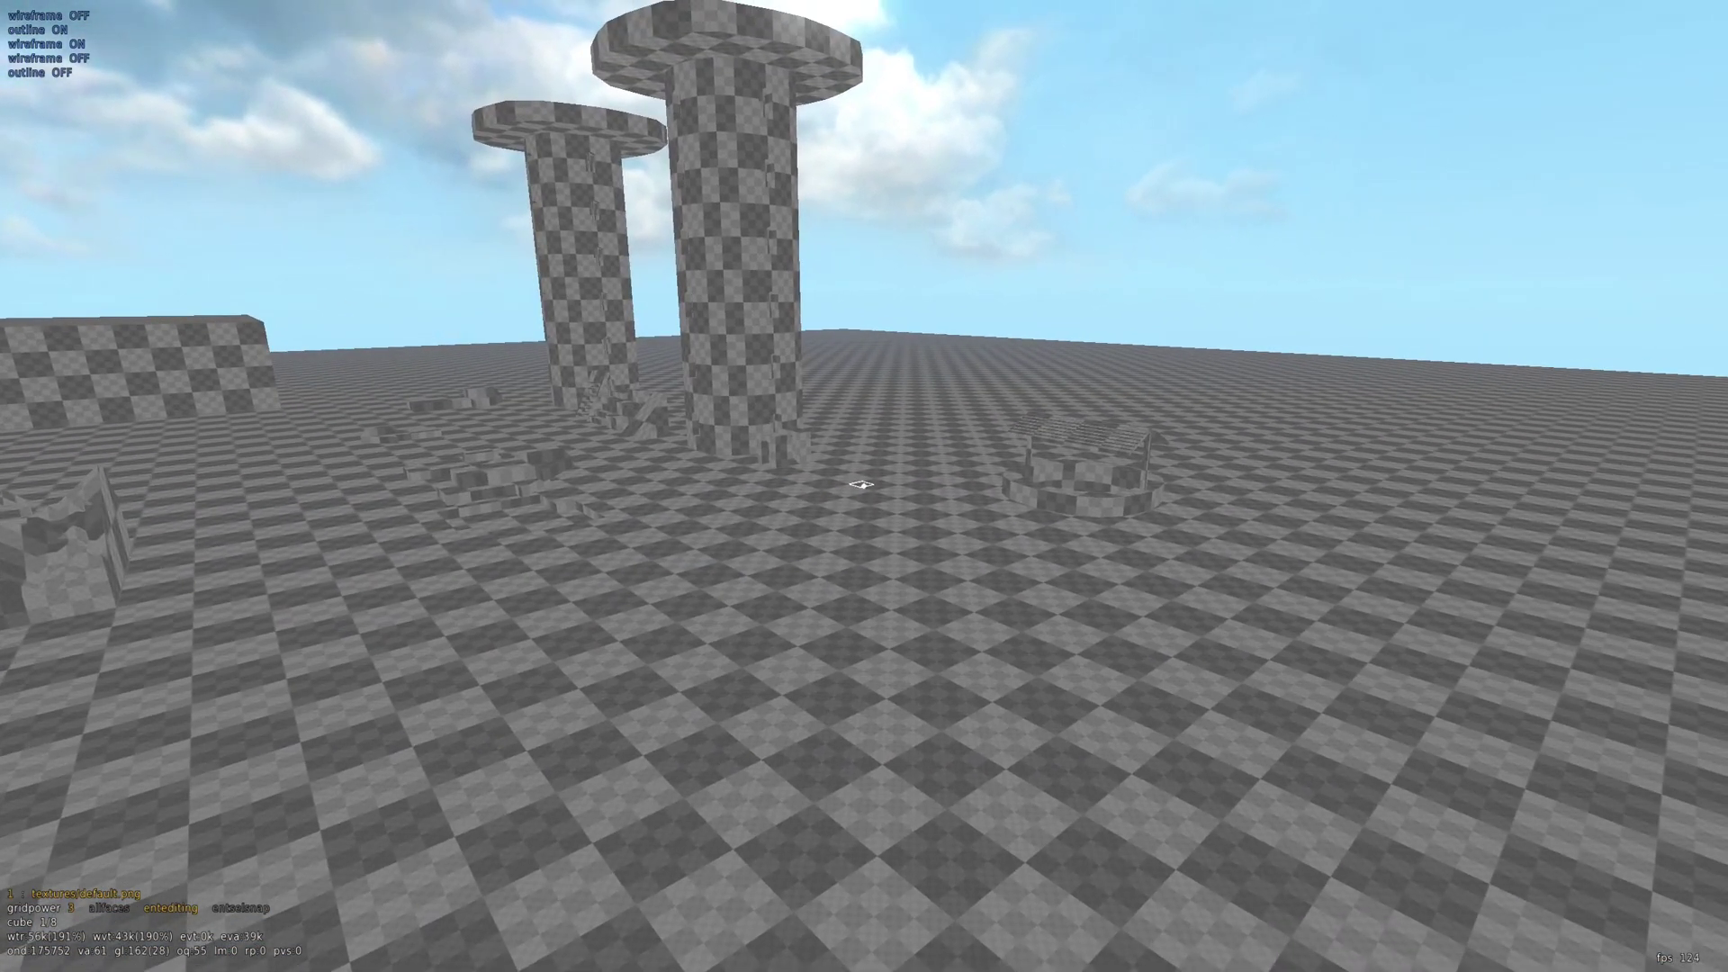